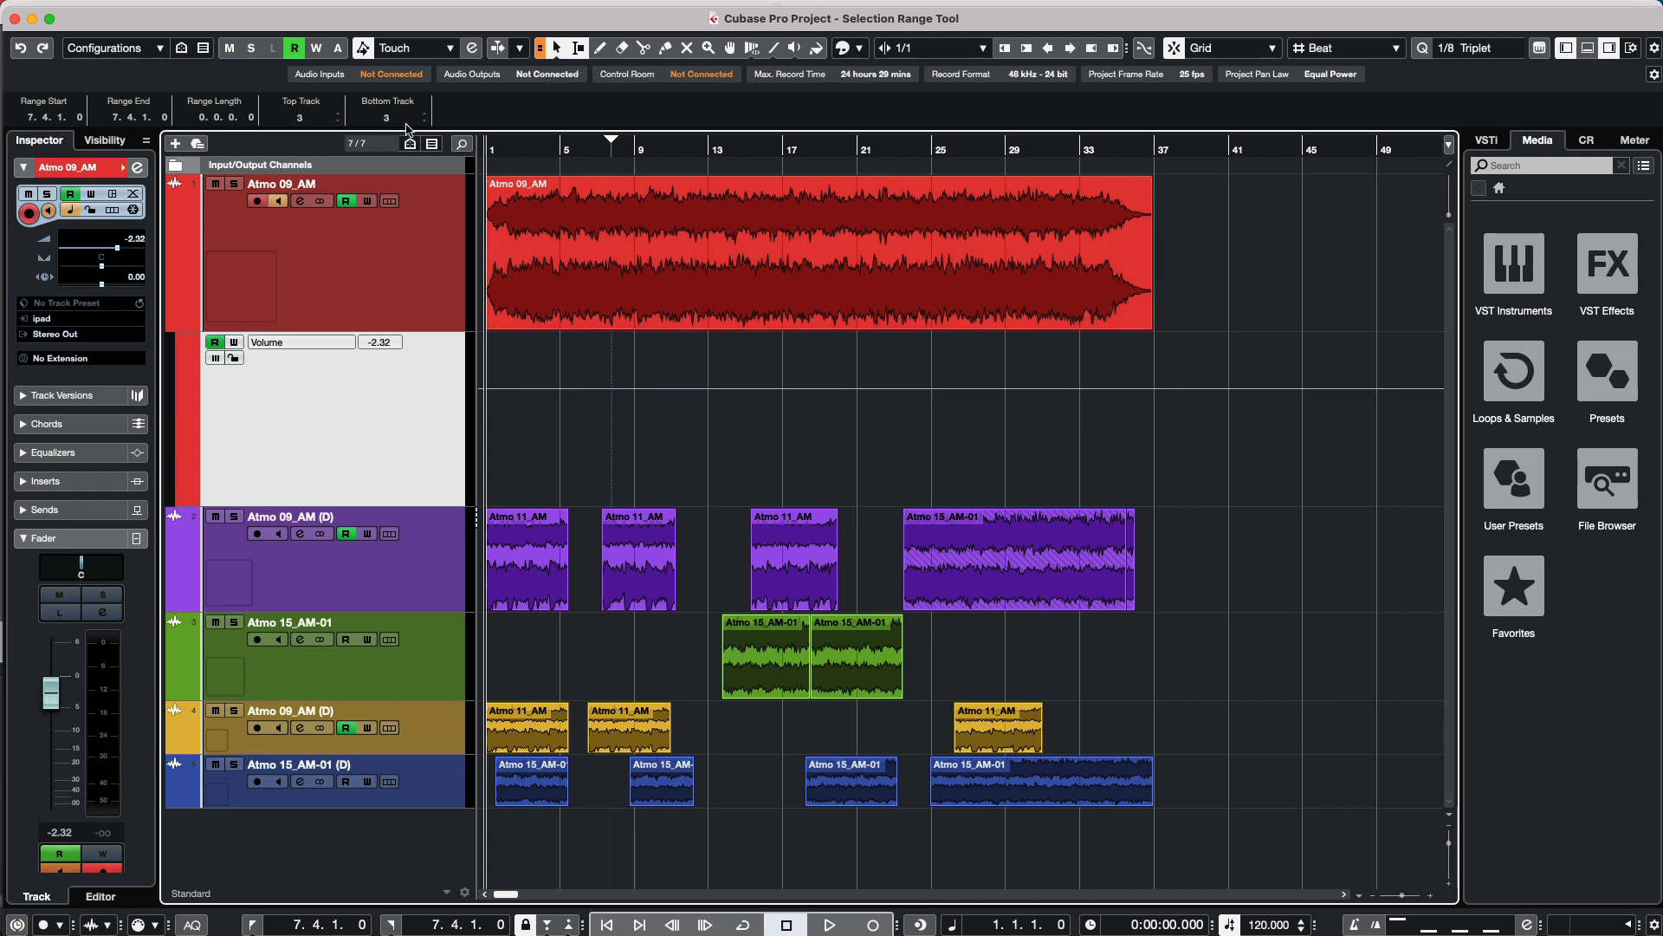
Activate the Object Selection tool and select the Atmo 09_AM event followed by the second, third and fourth events on the purple track.
click(556, 48)
click(816, 277)
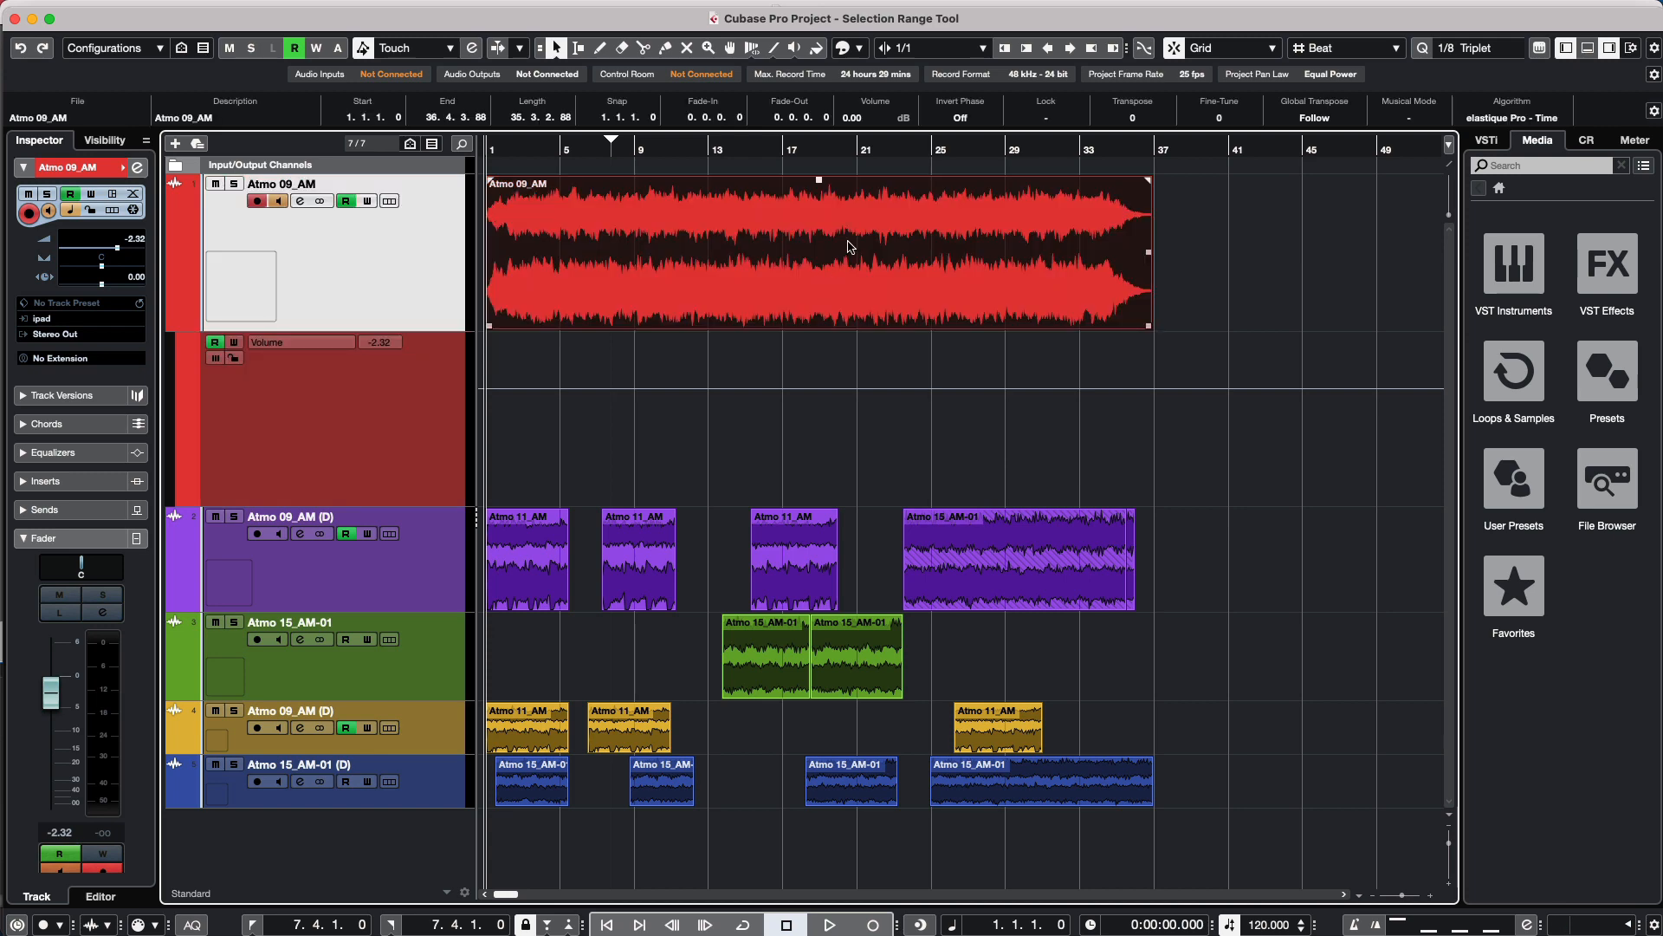
click(663, 588)
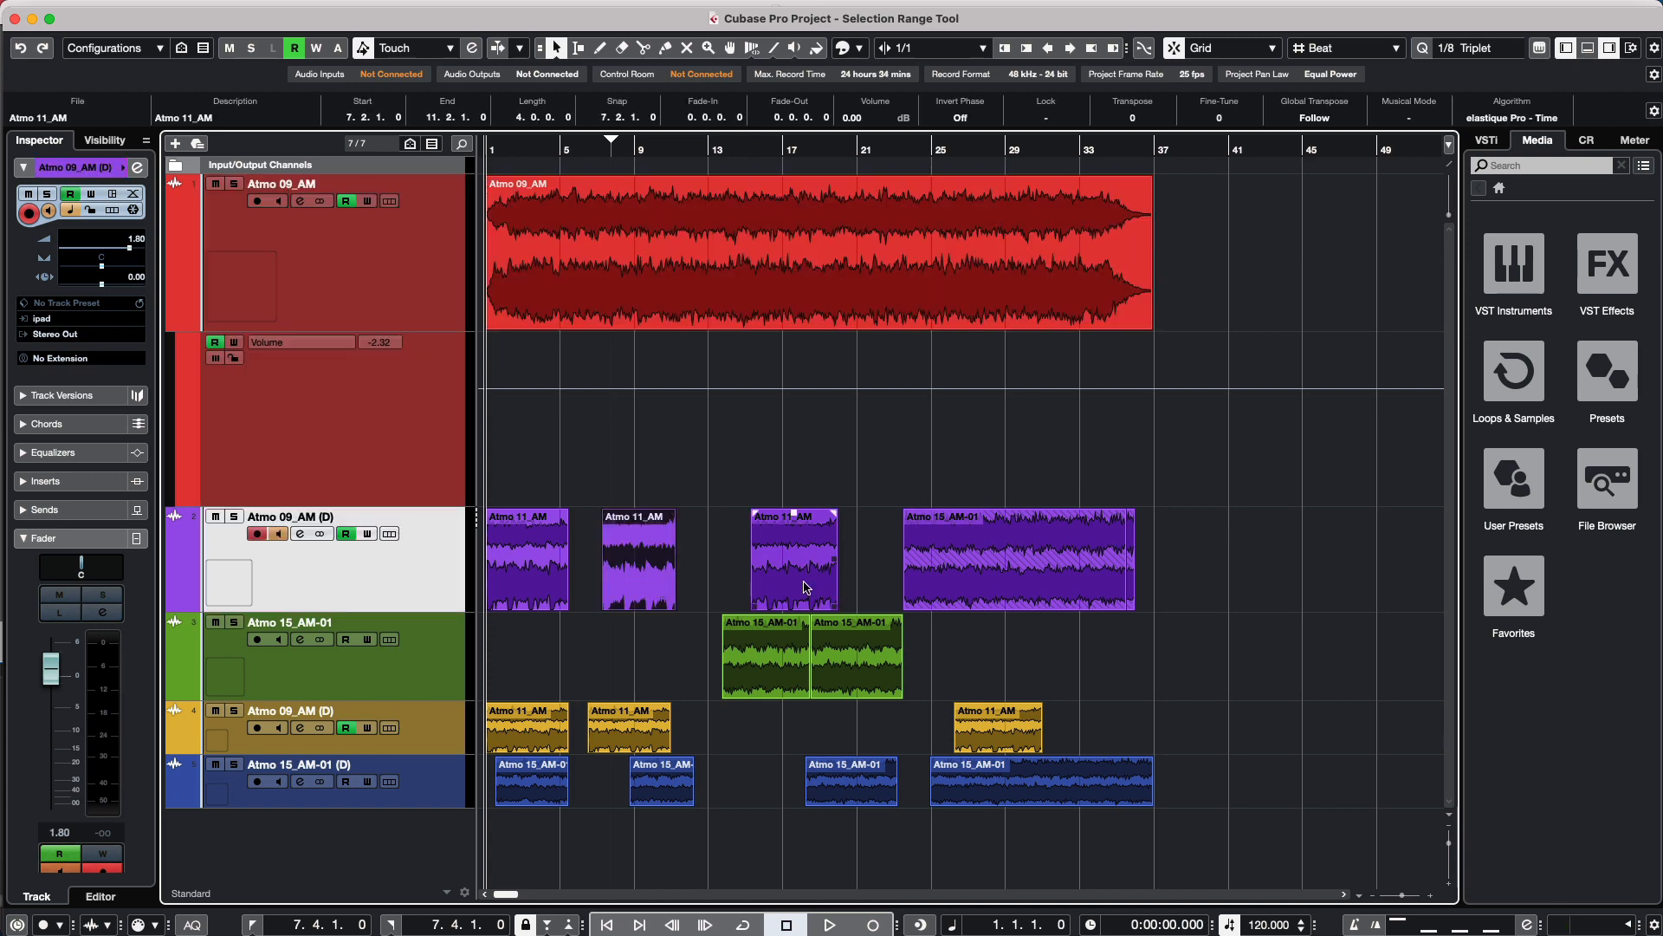
click(808, 586)
click(1003, 587)
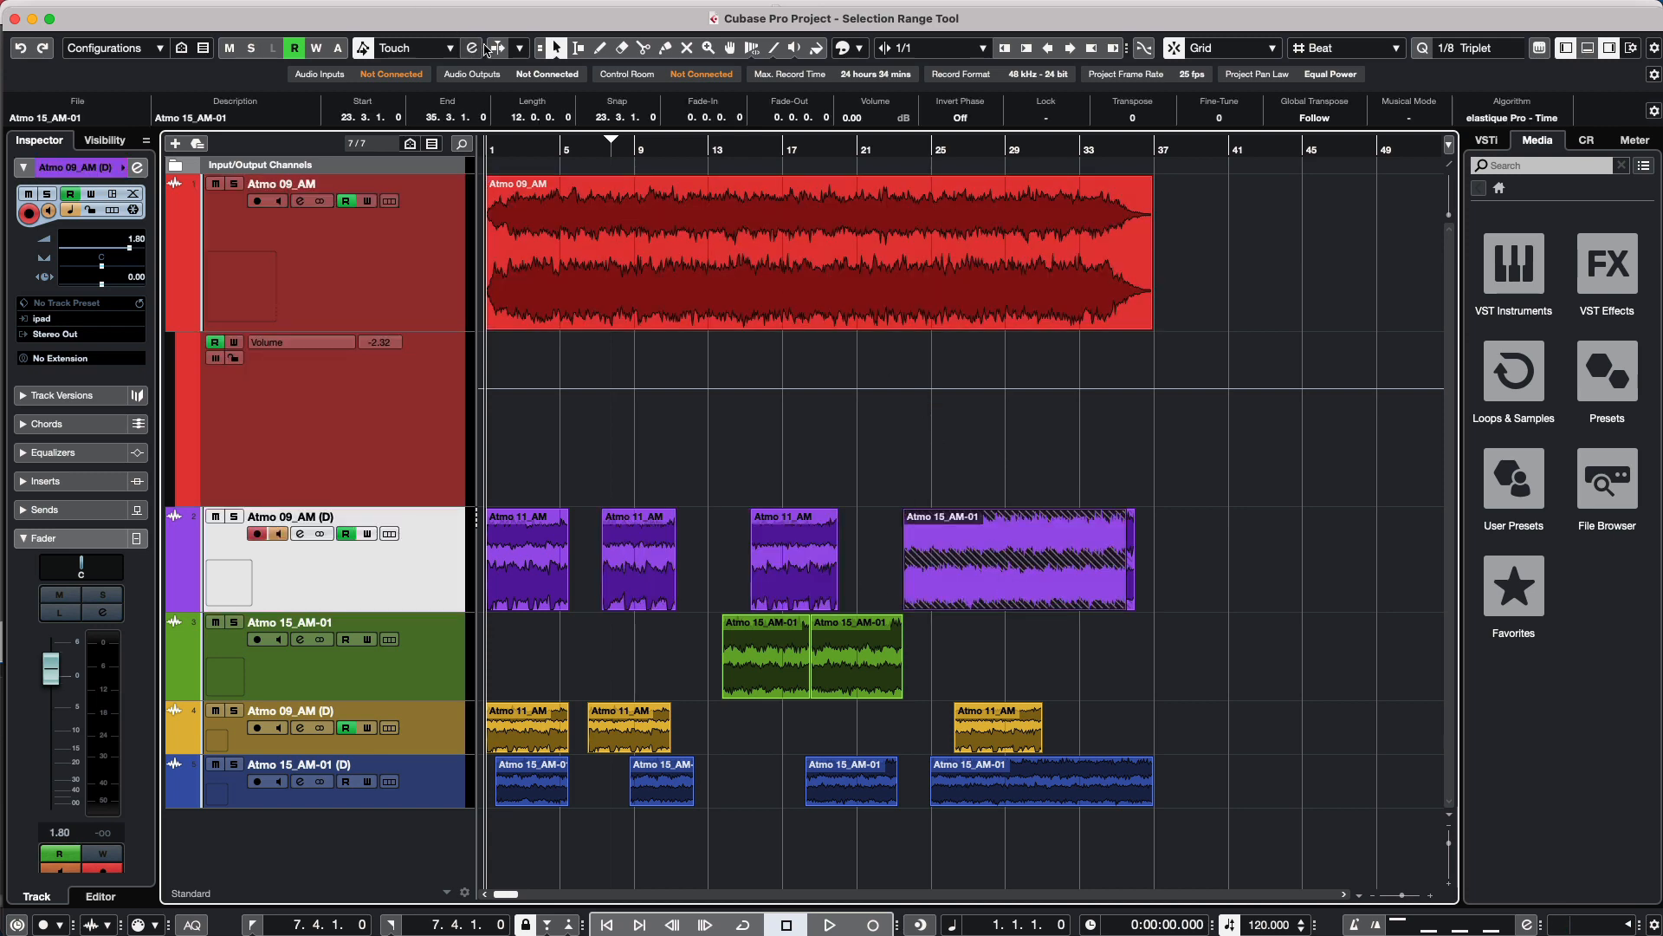
Activate the Range Selection tool and mark the range 11.1.1.0 to 24.3.1.0 on the Atmo 09_AM track.
click(579, 48)
click(654, 174)
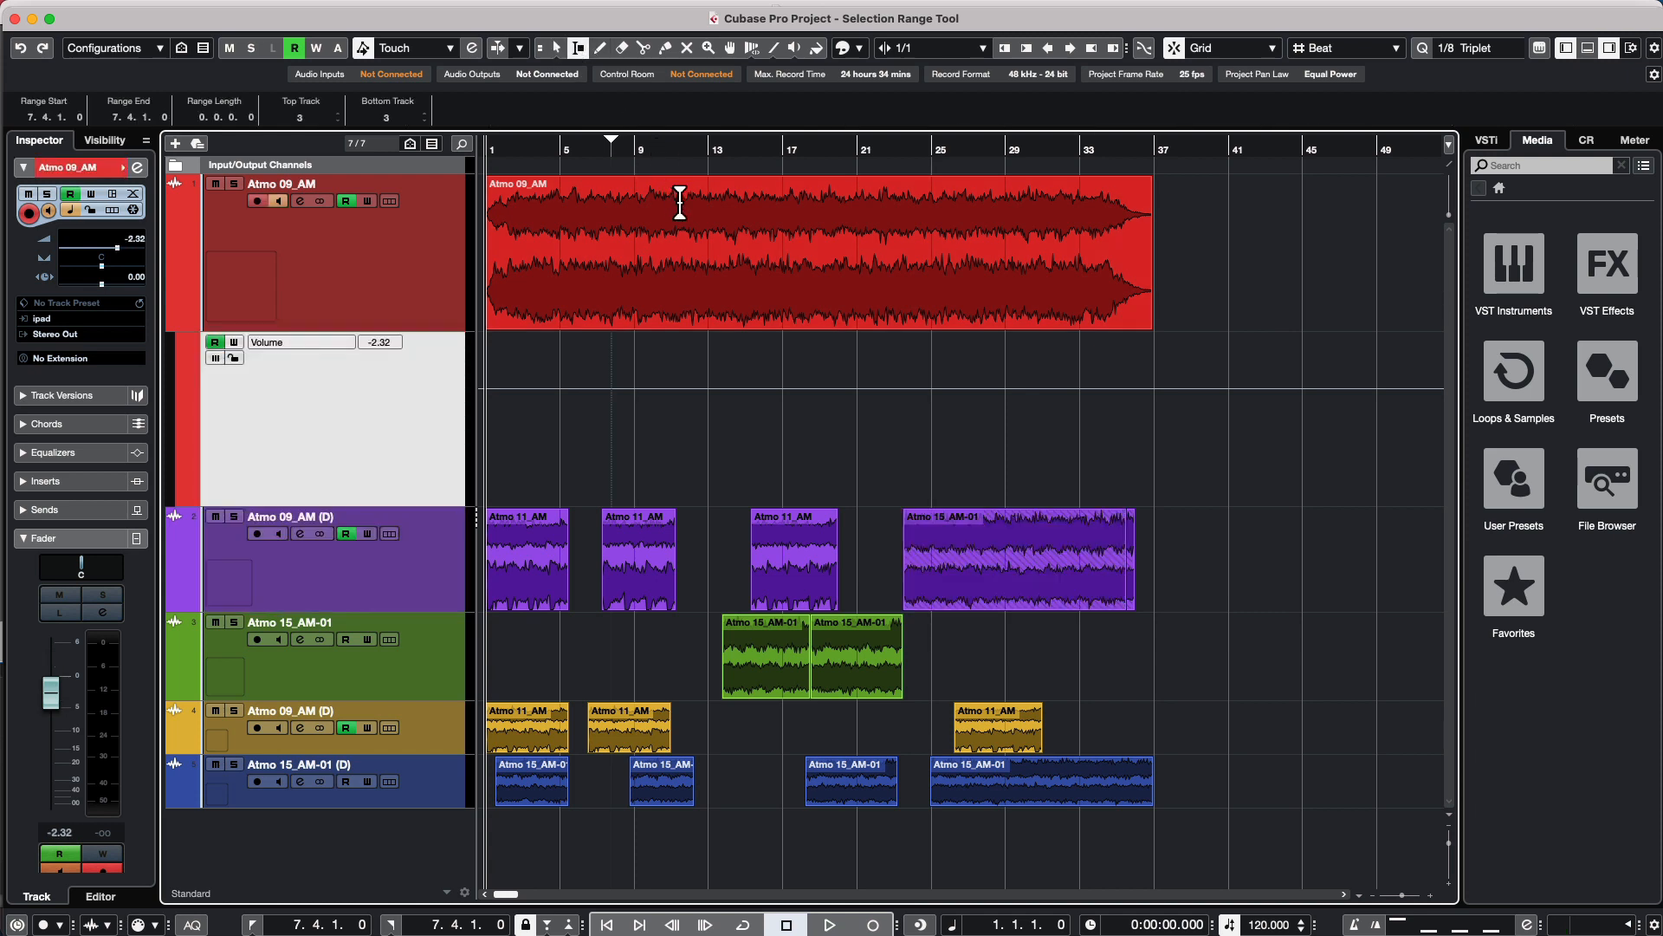
drag(676, 206, 921, 223)
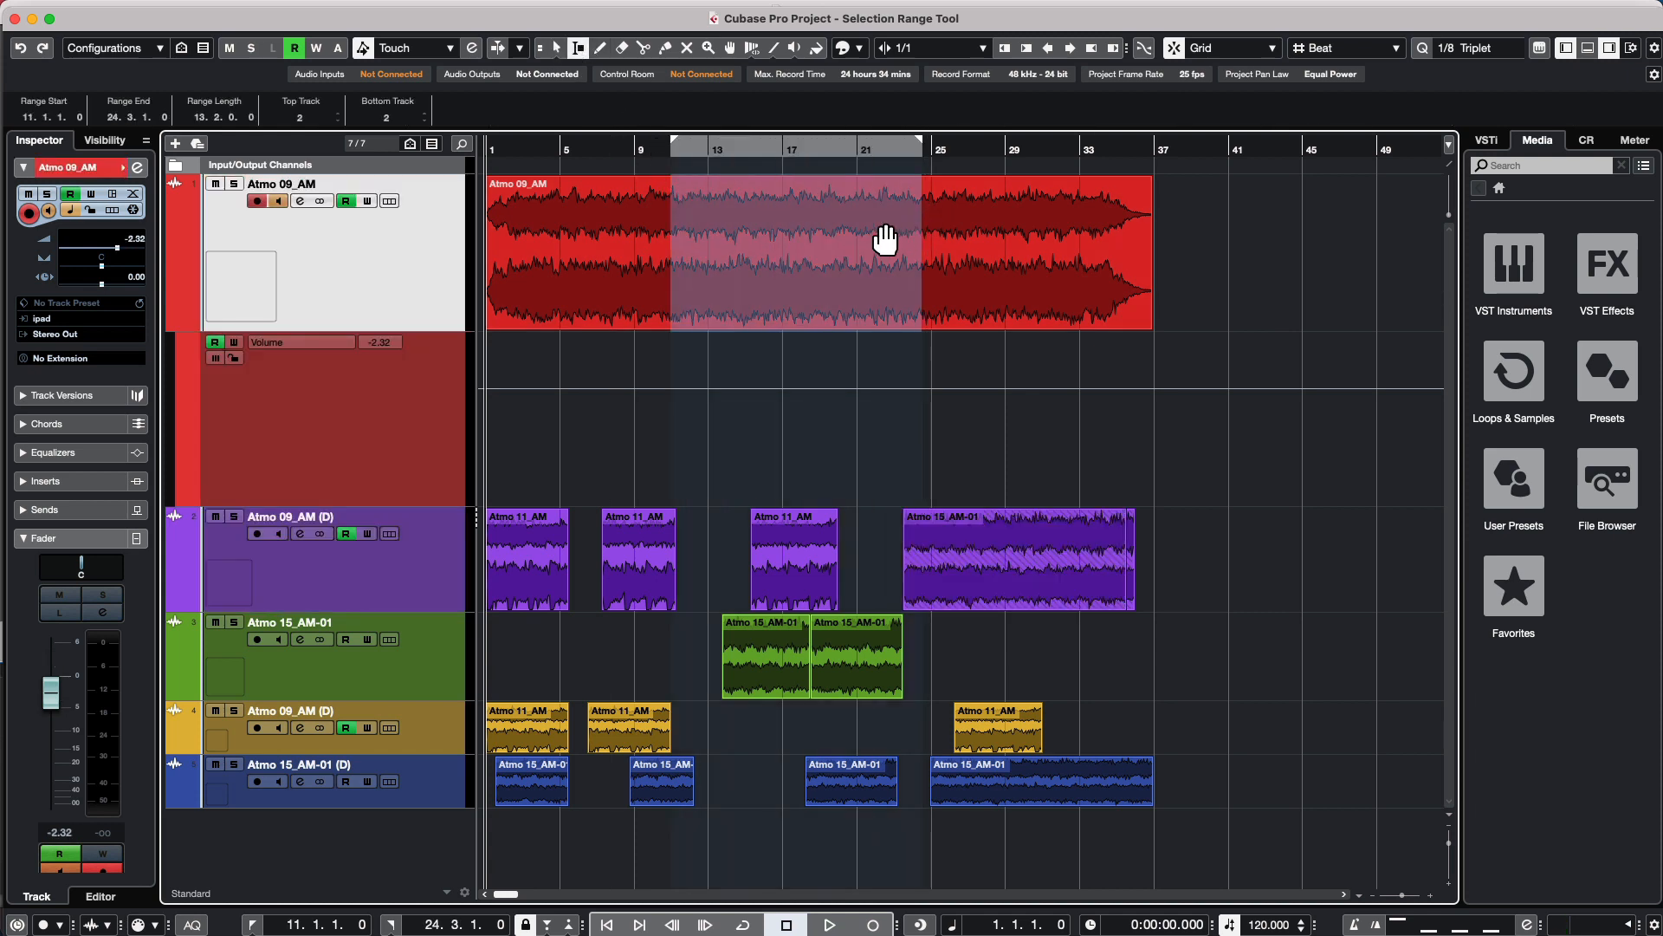
Combine the object and range selection tools, select the Atmo 09_AM event, and mark the range 10.3.1.0 to 30.3.1.0 on it.
click(539, 50)
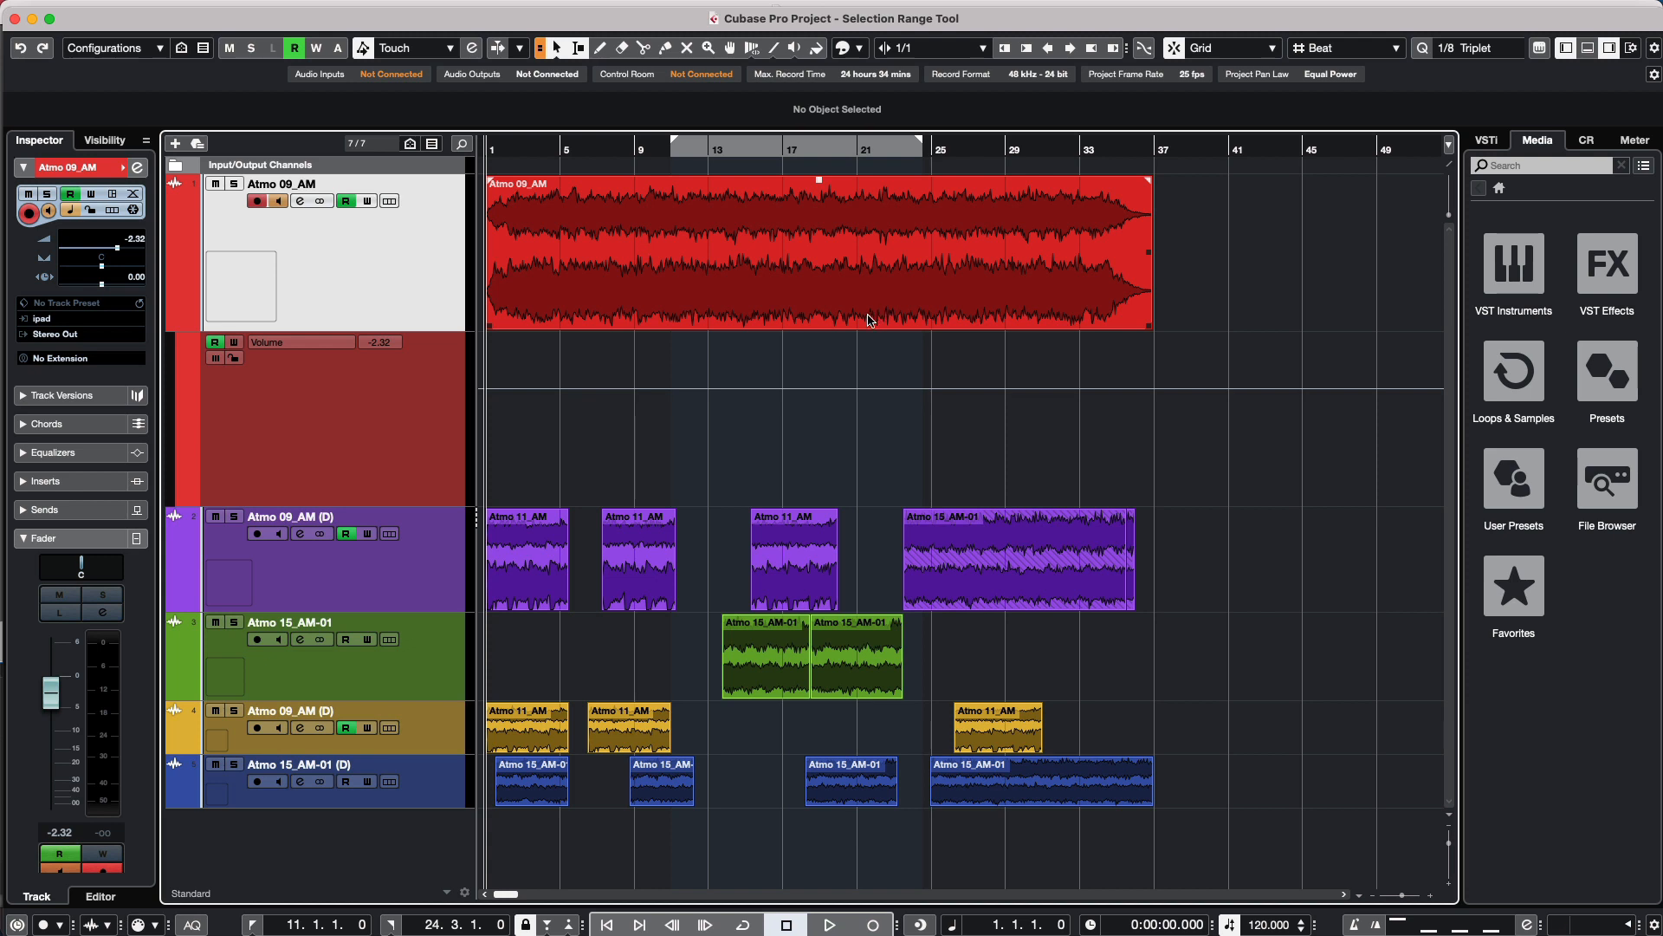
click(731, 305)
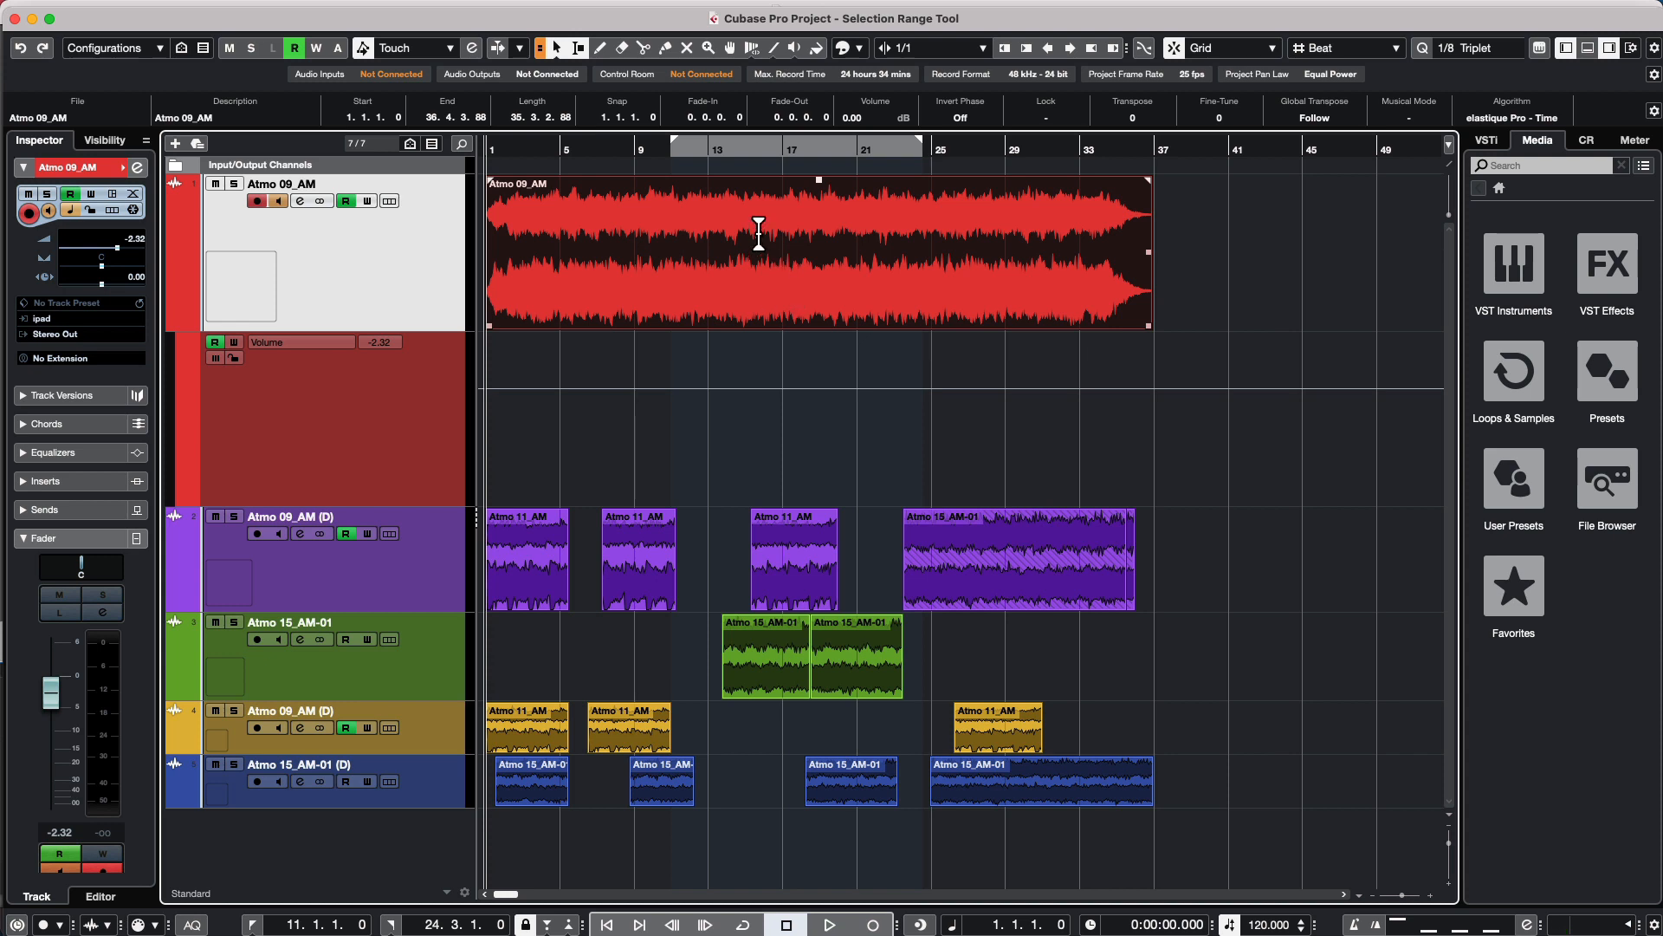
key(2)
mouse_move(746, 223)
mouse_down()
mouse_move(854, 216)
mouse_move(666, 220)
mouse_up()
drag(1037, 215, 670, 208)
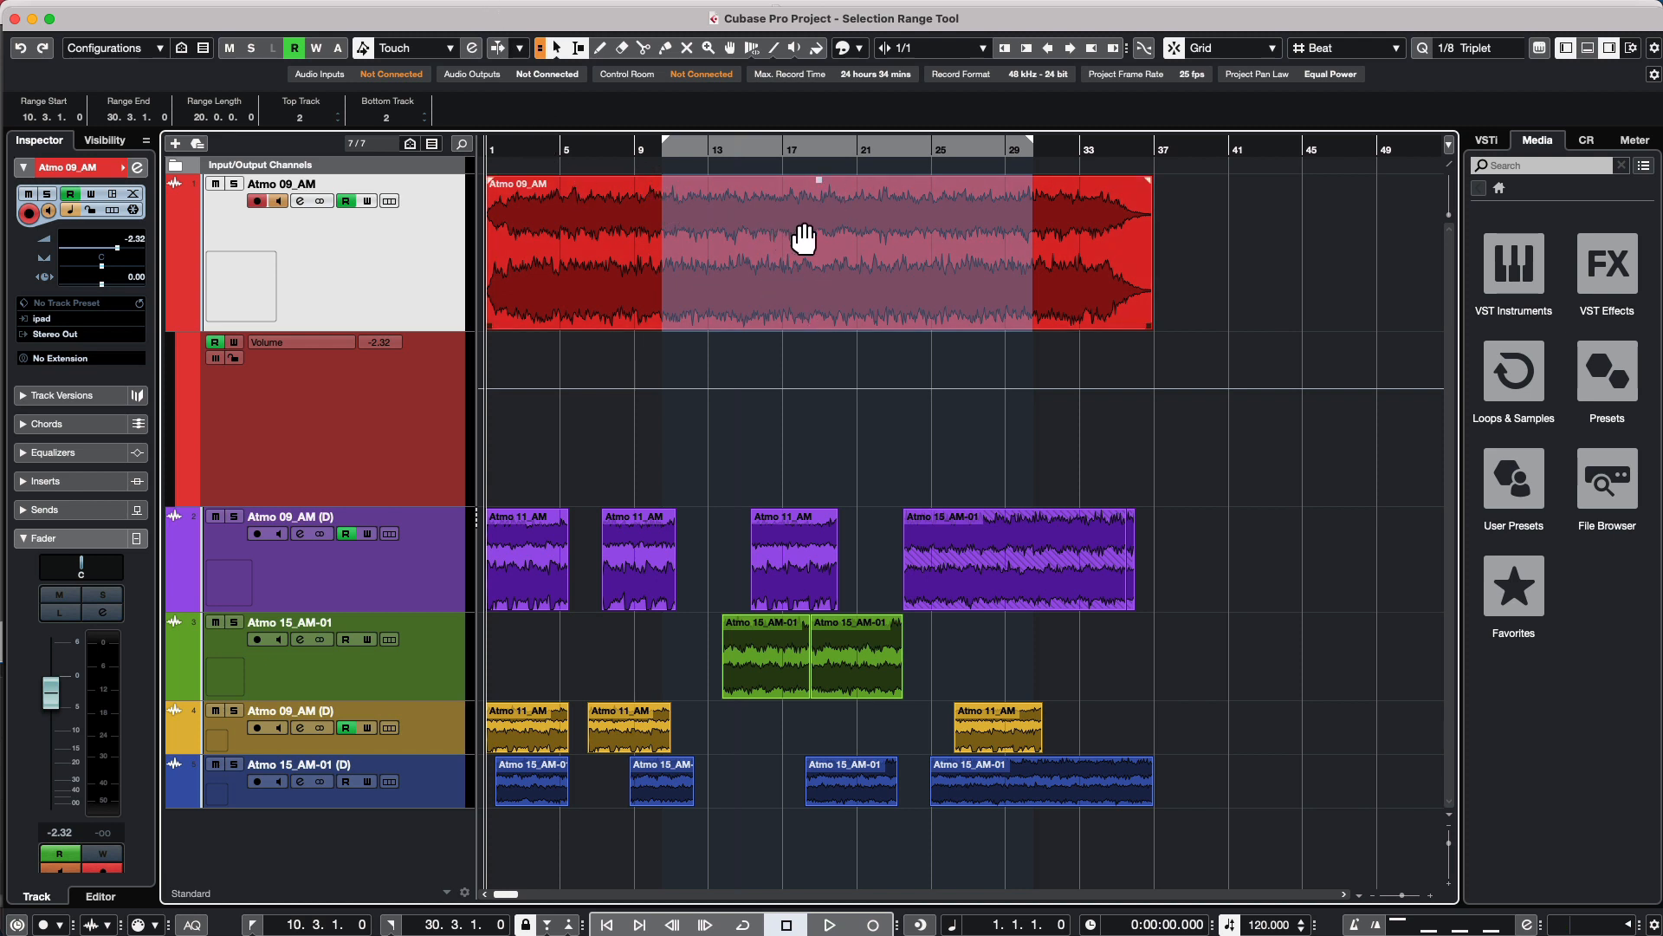
Move the second purple, second green and last yellow events together so the purple one starts at 8.4.1.0, and undo the move.
click(856, 447)
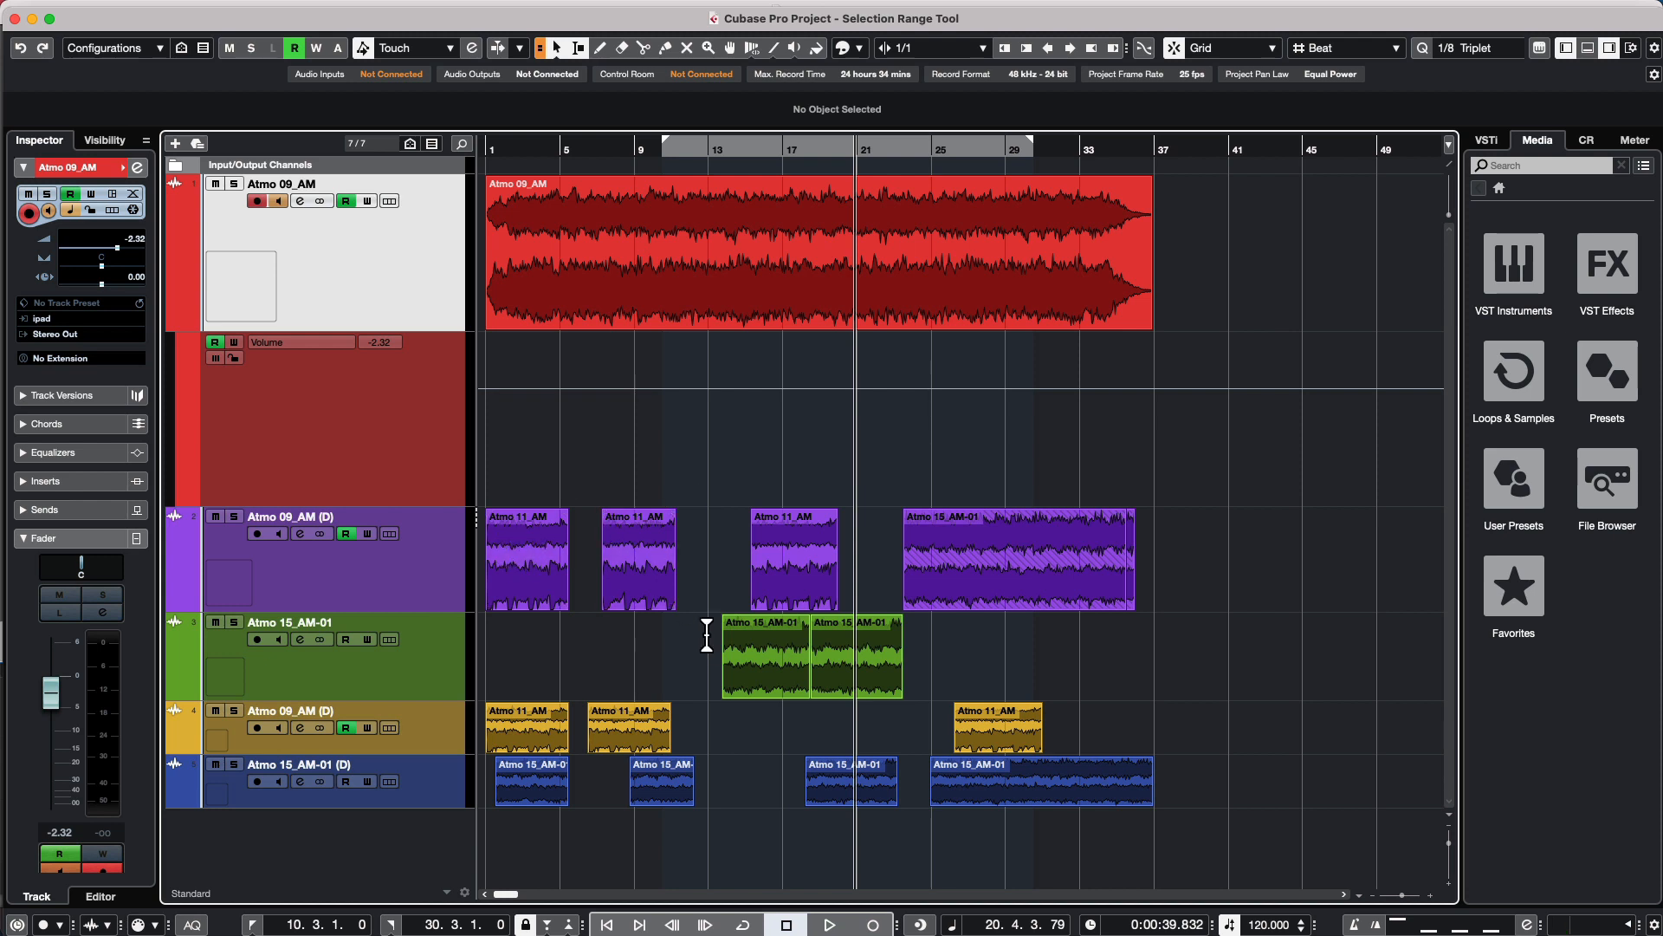
click(656, 597)
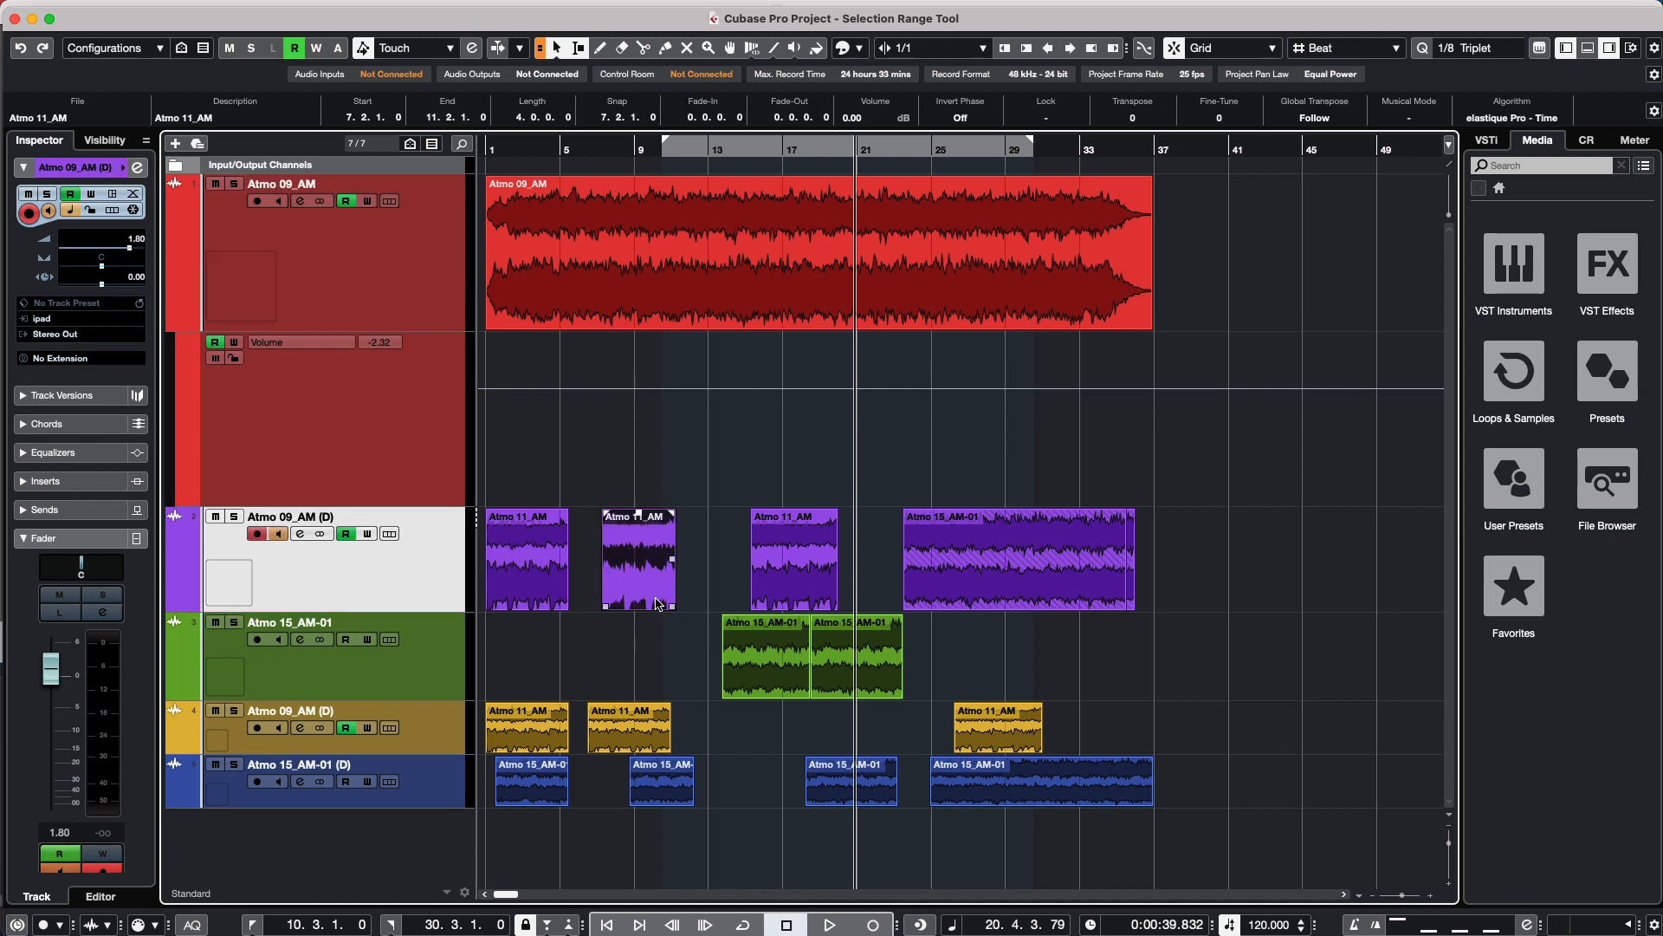
shift+click(880, 687)
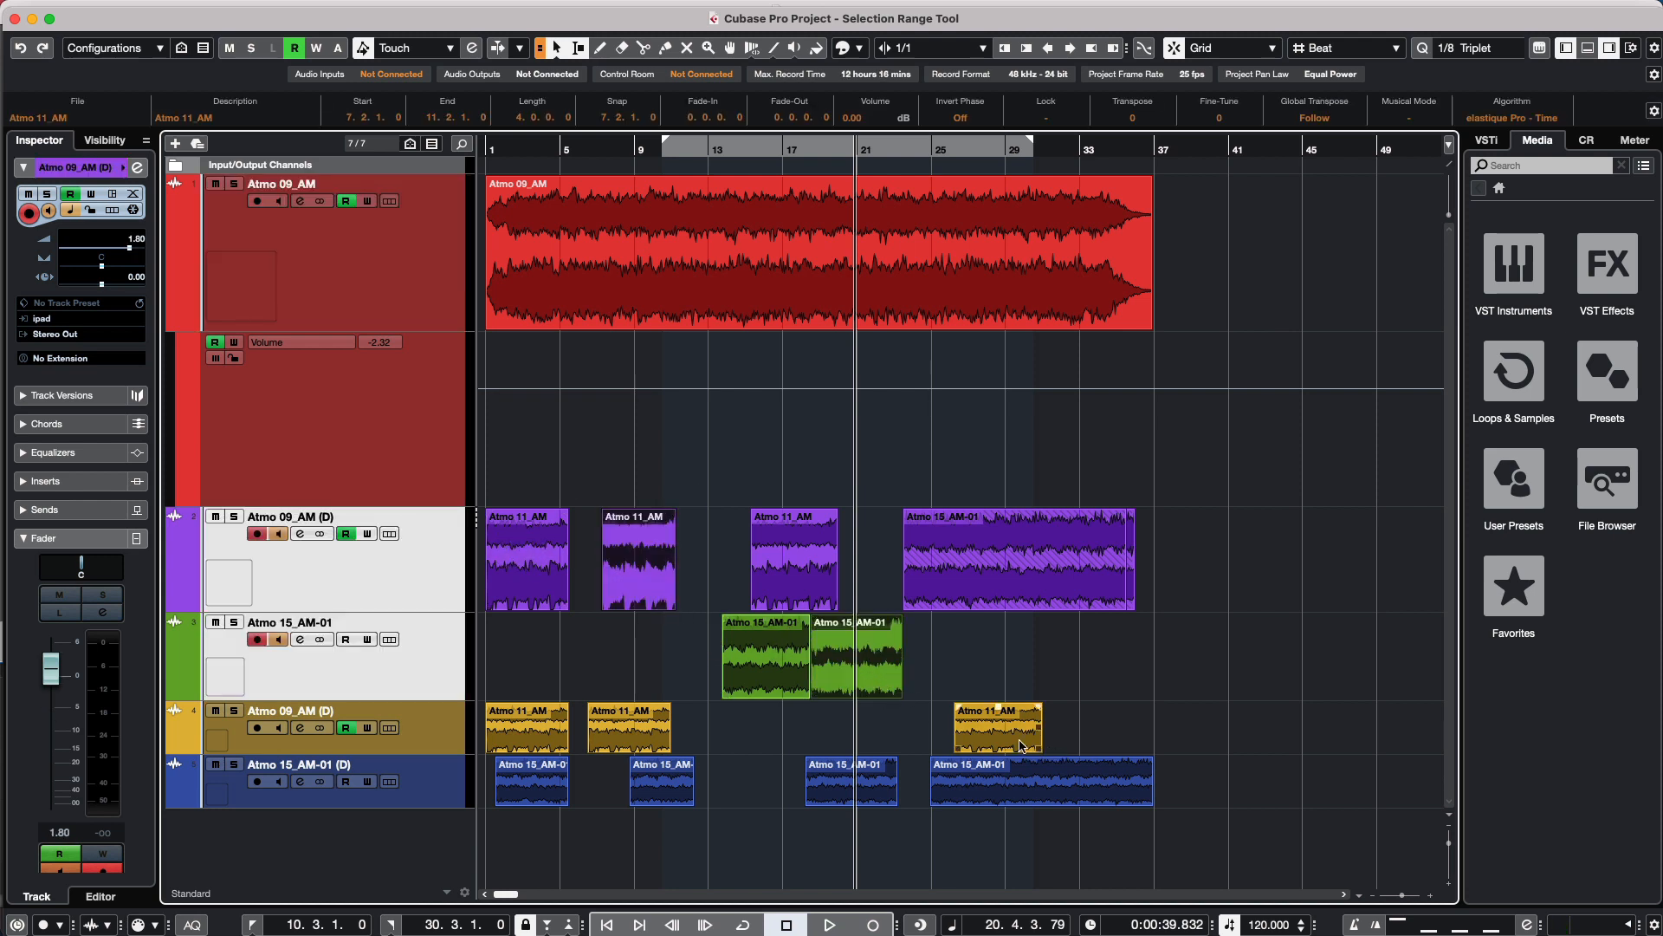
shift+click(1023, 737)
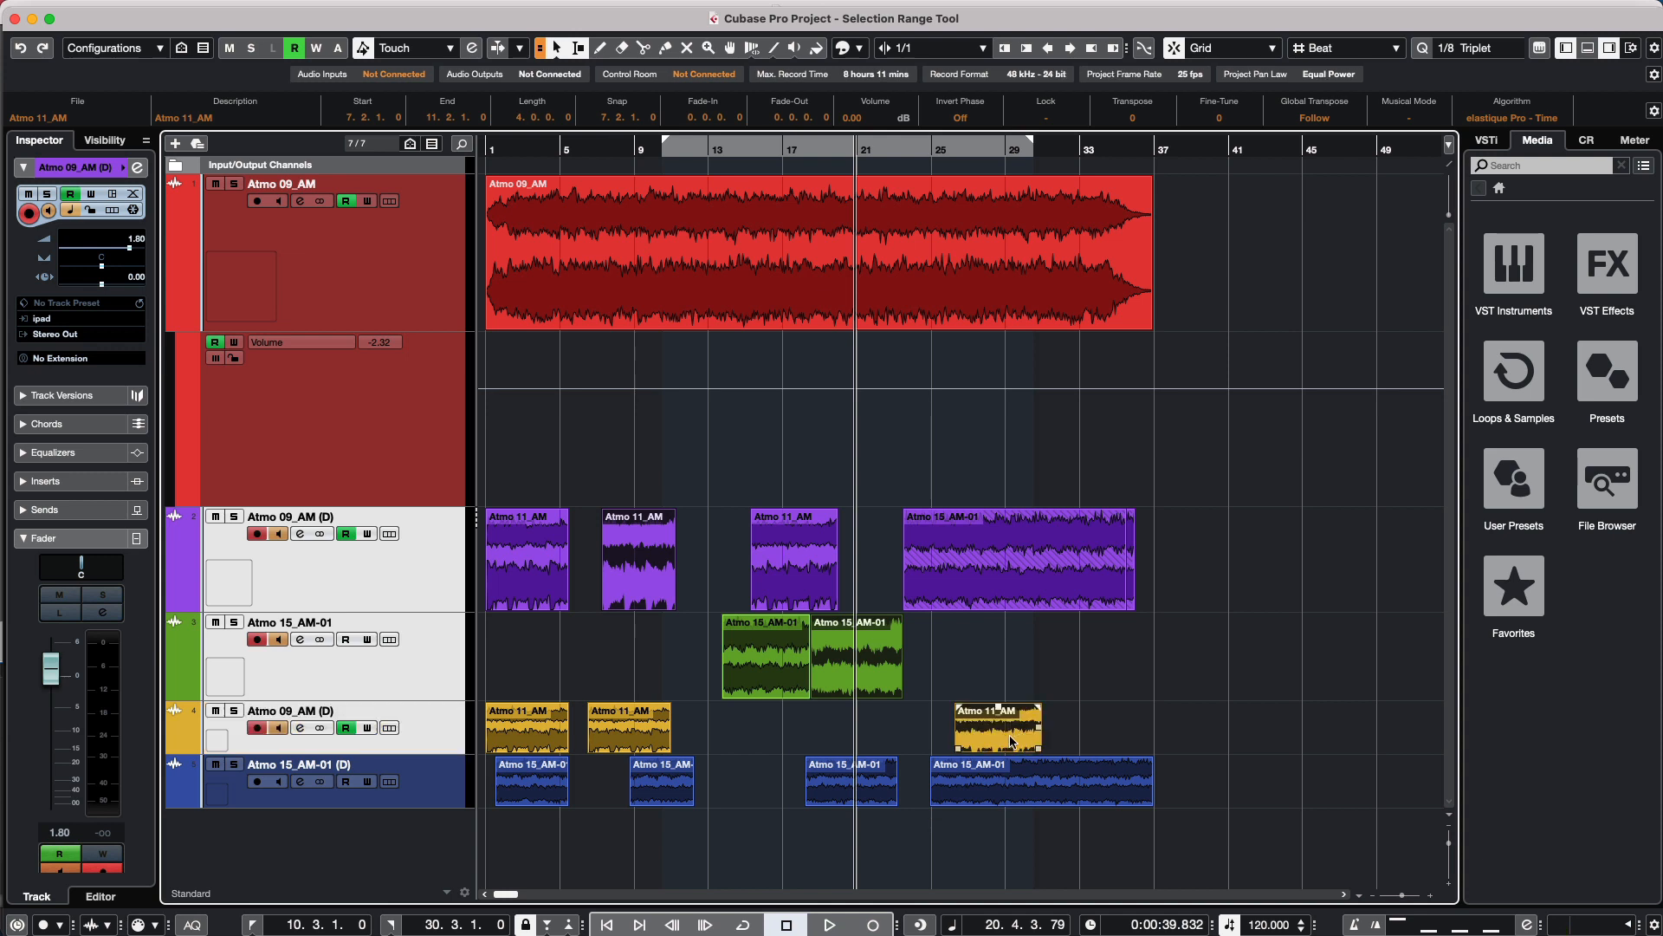
drag(1012, 741, 1040, 739)
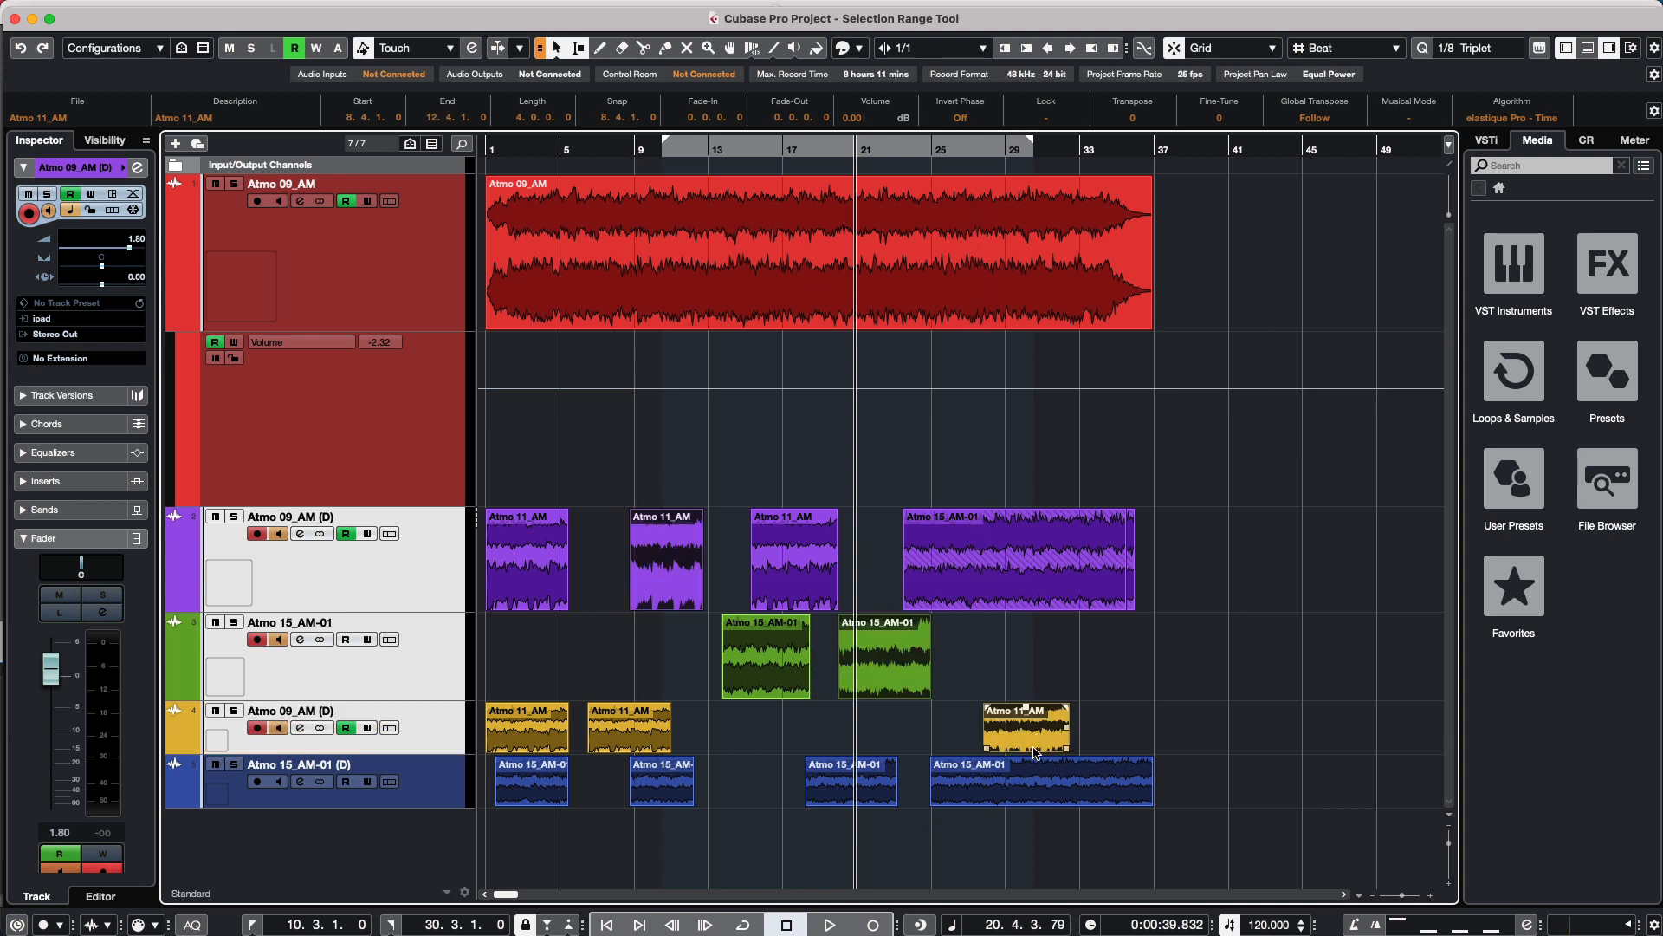
key(super+z)
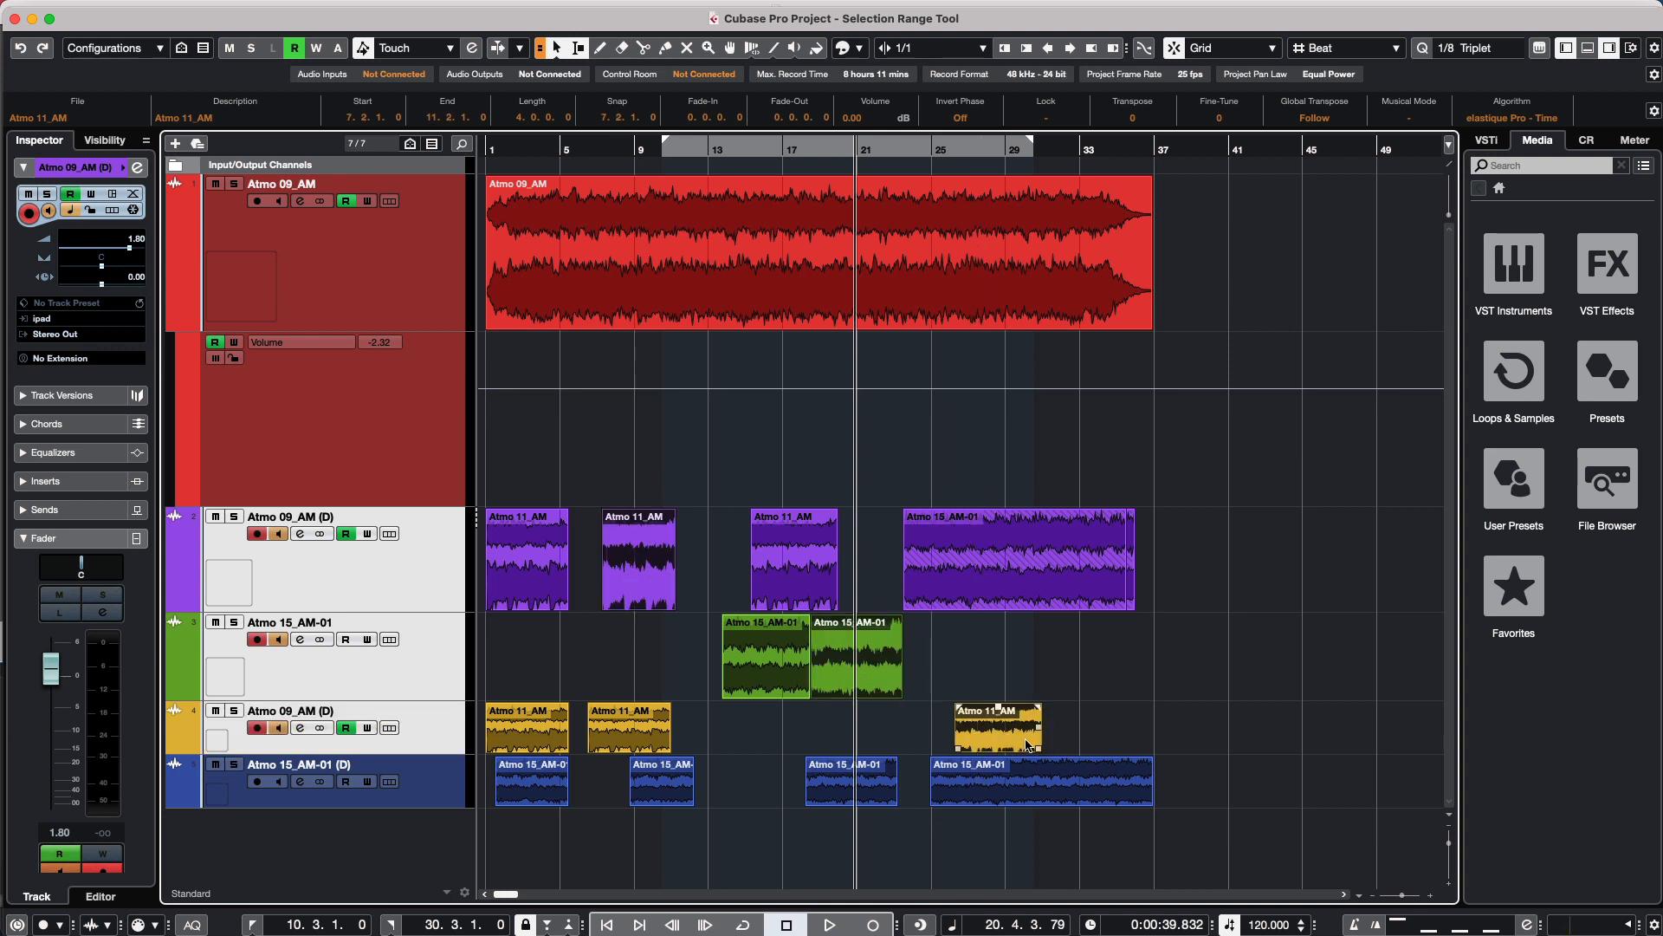
Copy the last Atmo 11_AM event on the yellow track to 35.3.1.0, and delete the copy.
click(1095, 726)
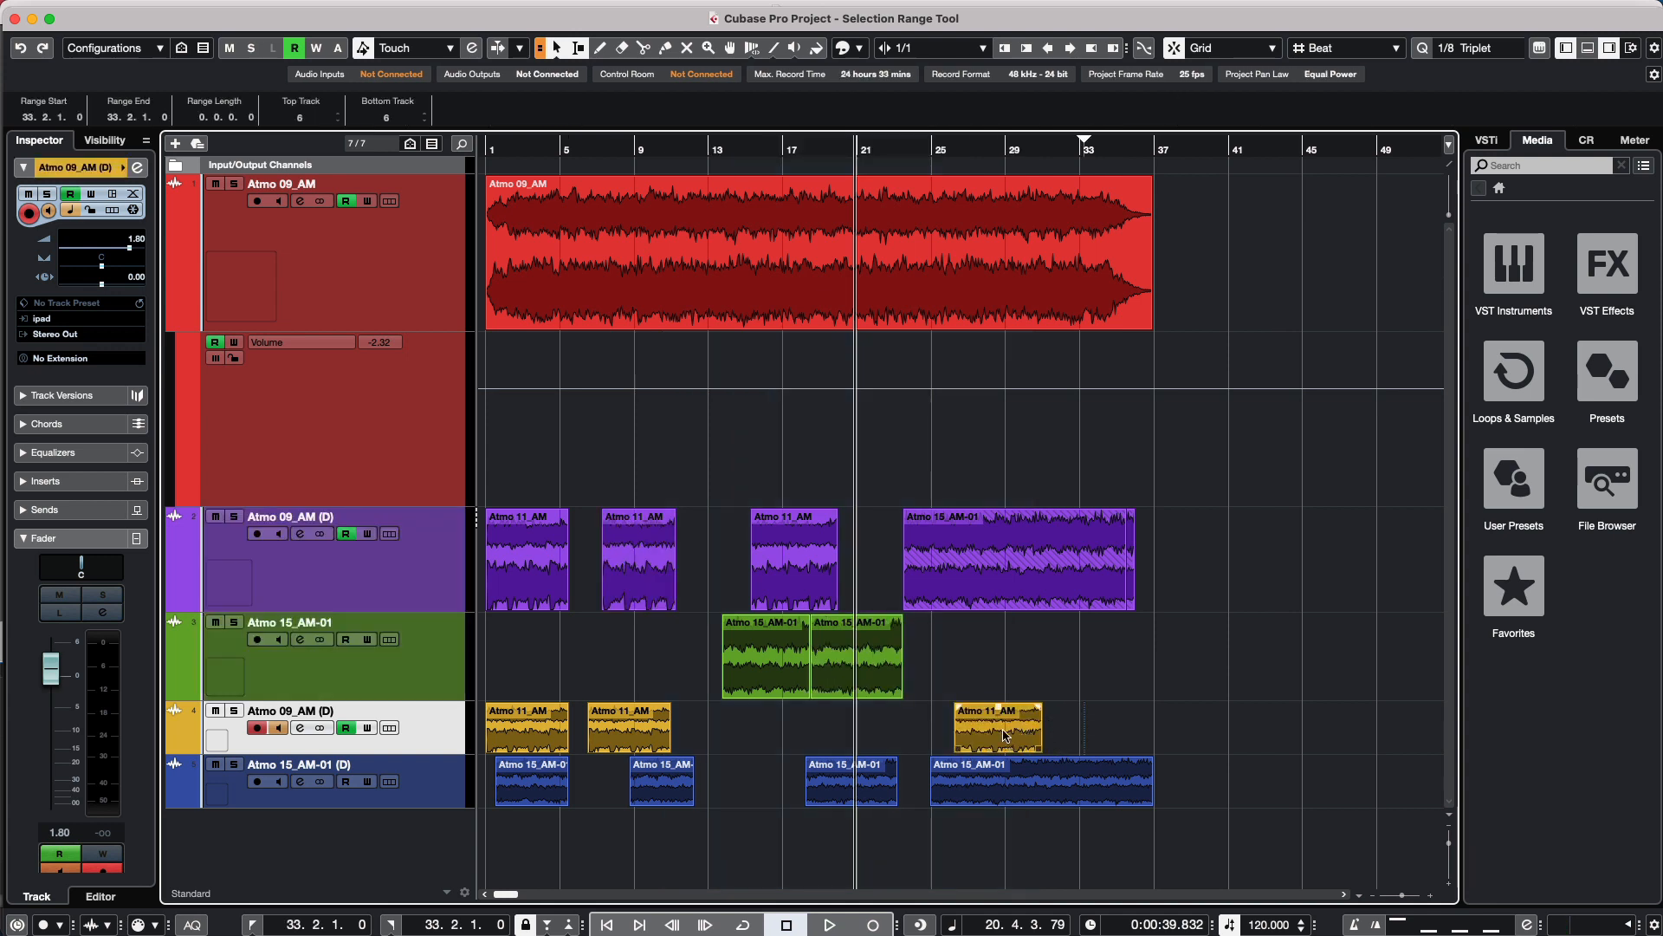
drag(1005, 735, 1167, 746)
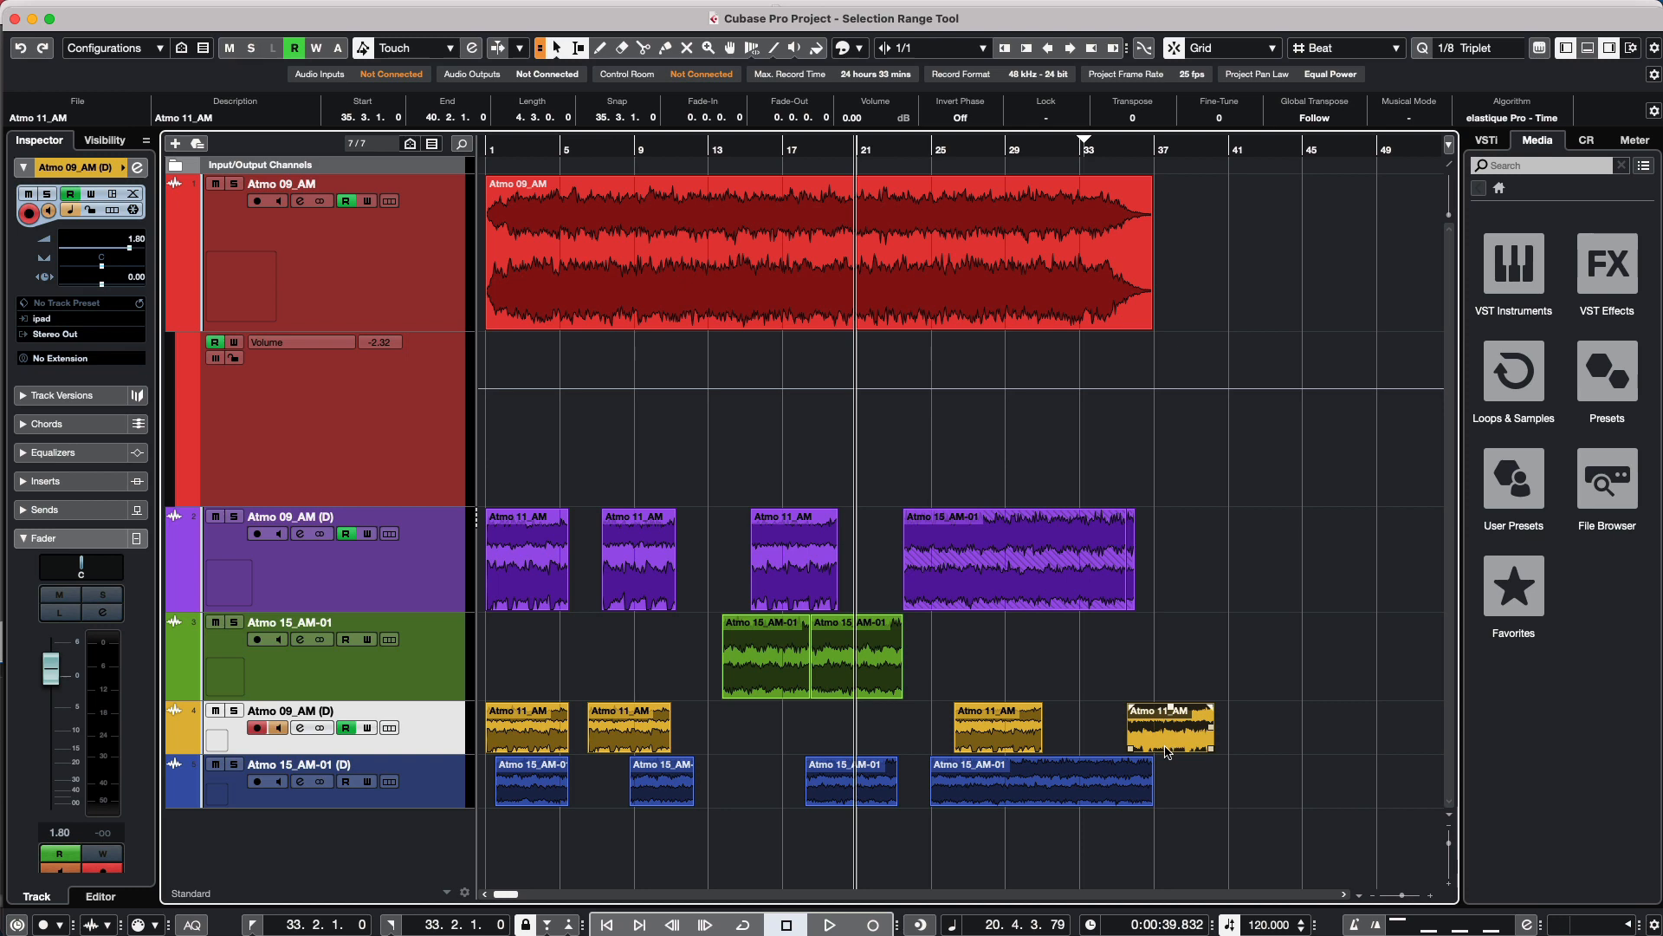
key(Delete)
Copy the purple Atmo 11_AM event at 7.2.1.0 onto the green Atmo 15_AM-01 track, keeping the same start position.
click(604, 164)
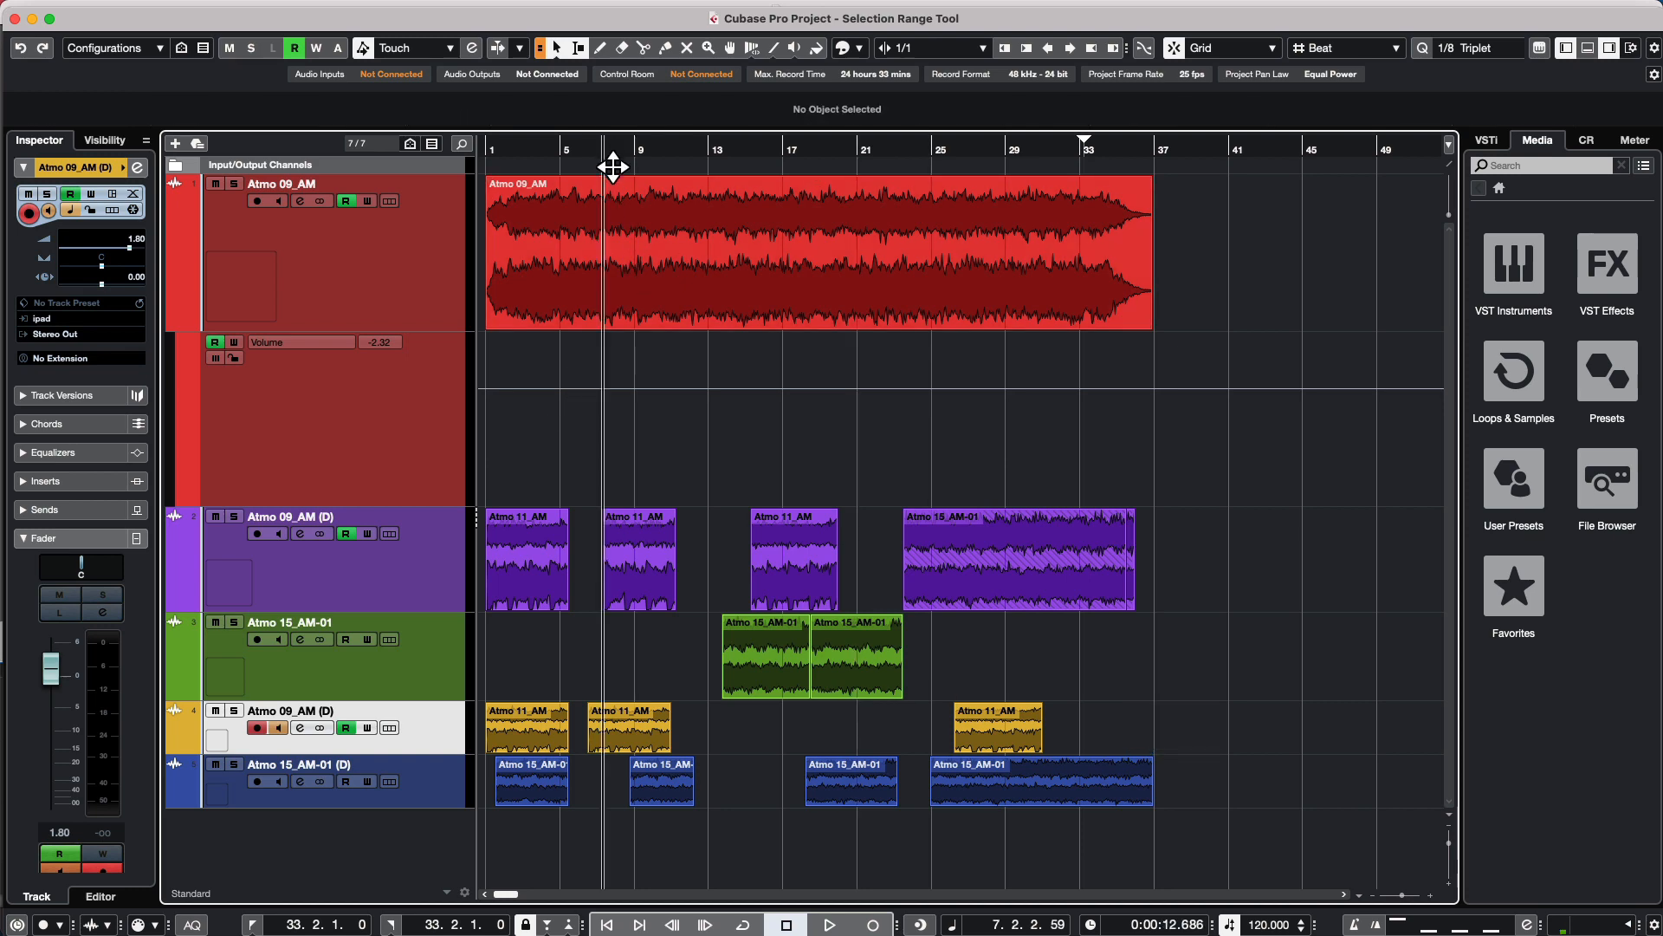
drag(614, 166, 604, 213)
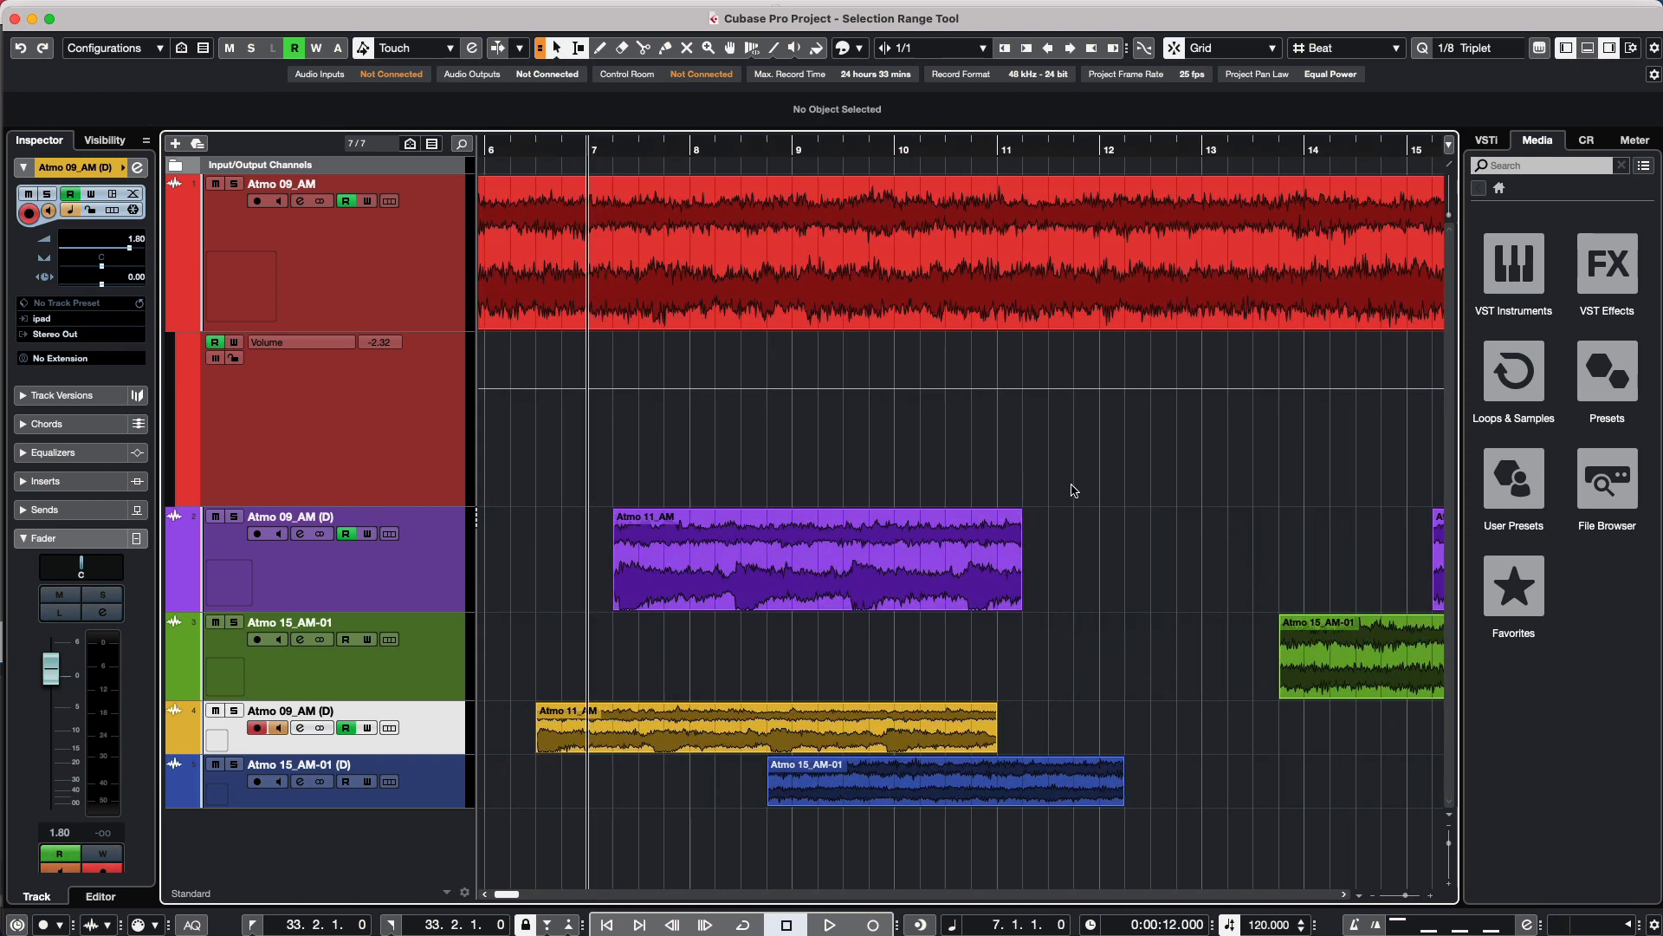
click(934, 565)
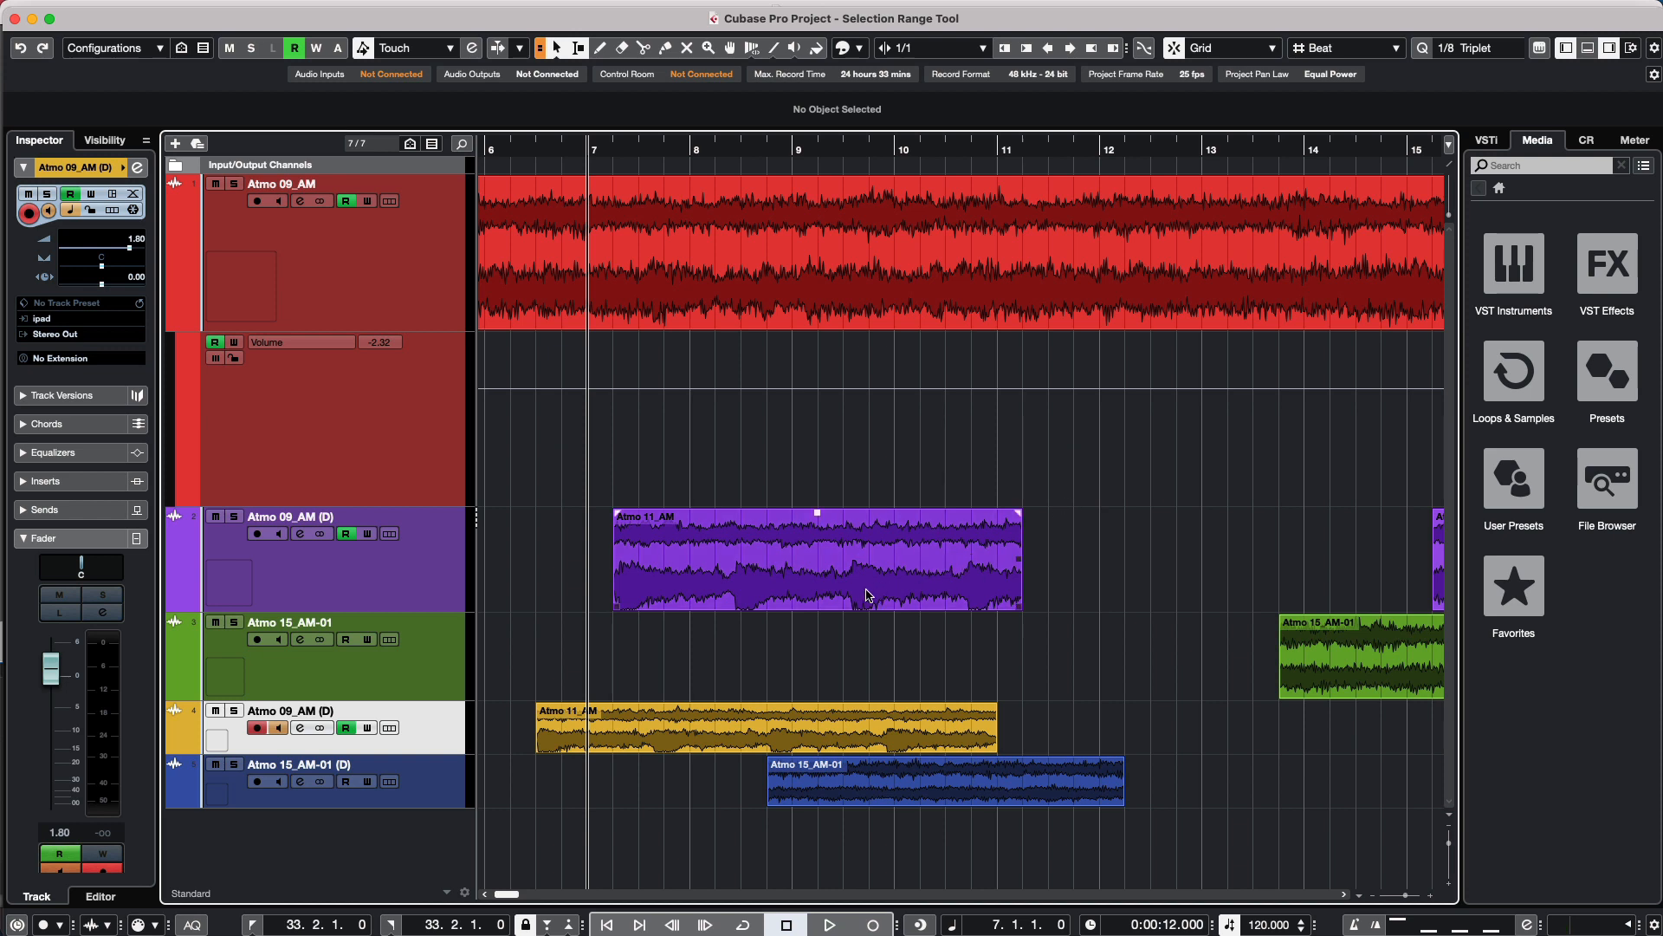
click(867, 595)
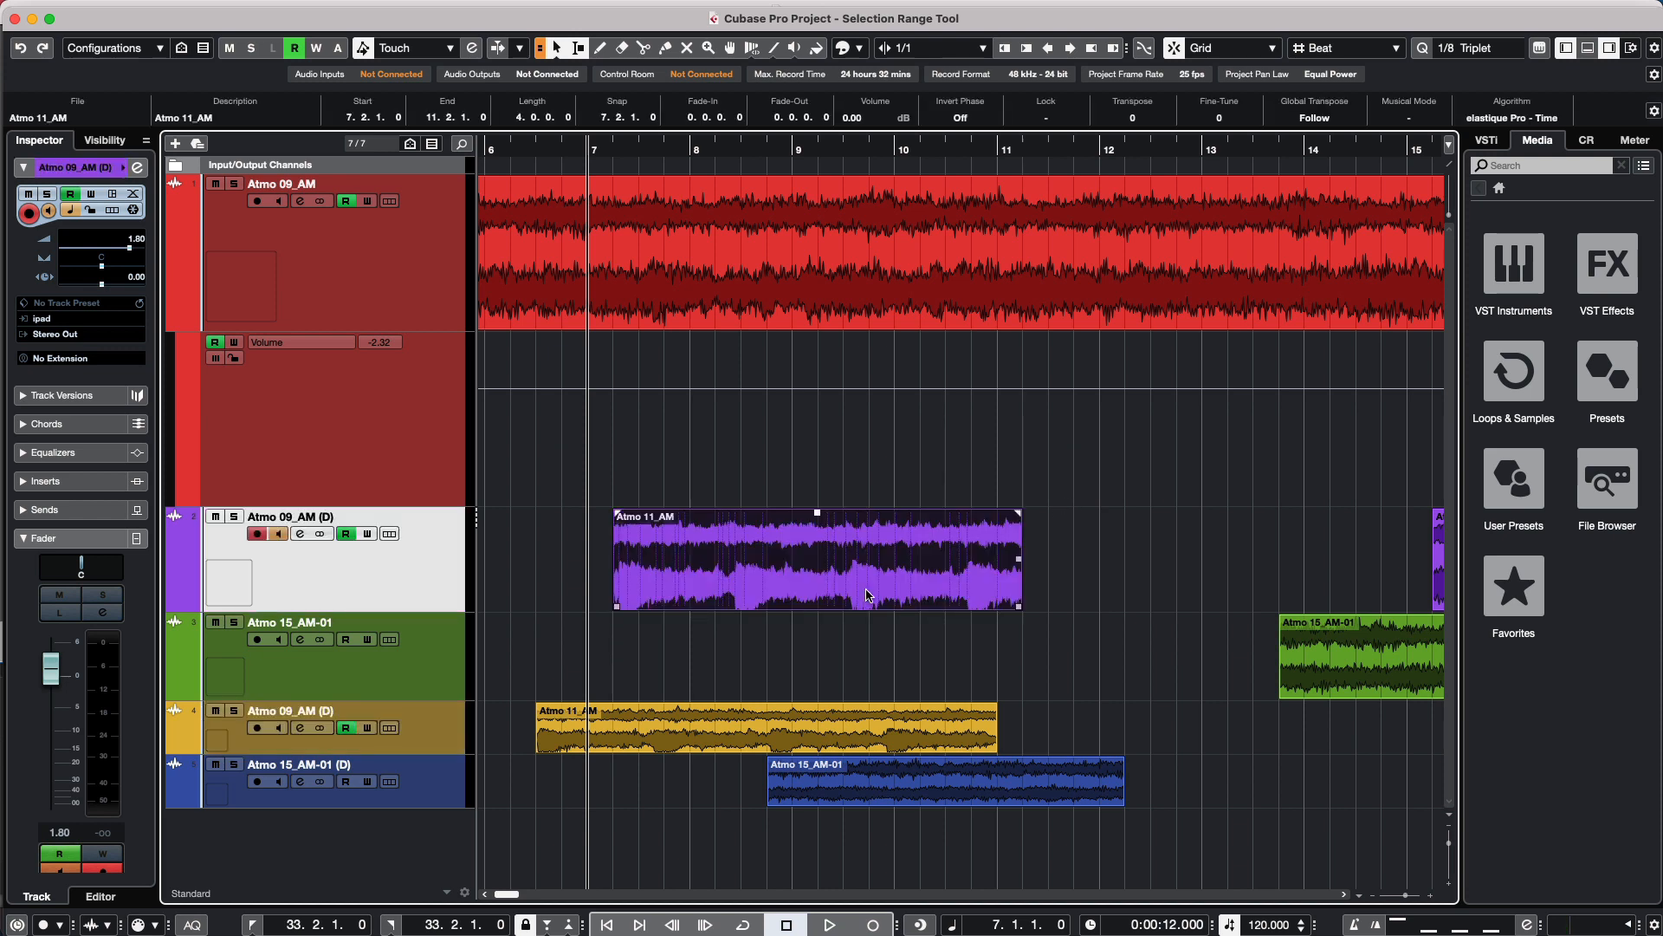
drag(868, 595, 884, 646)
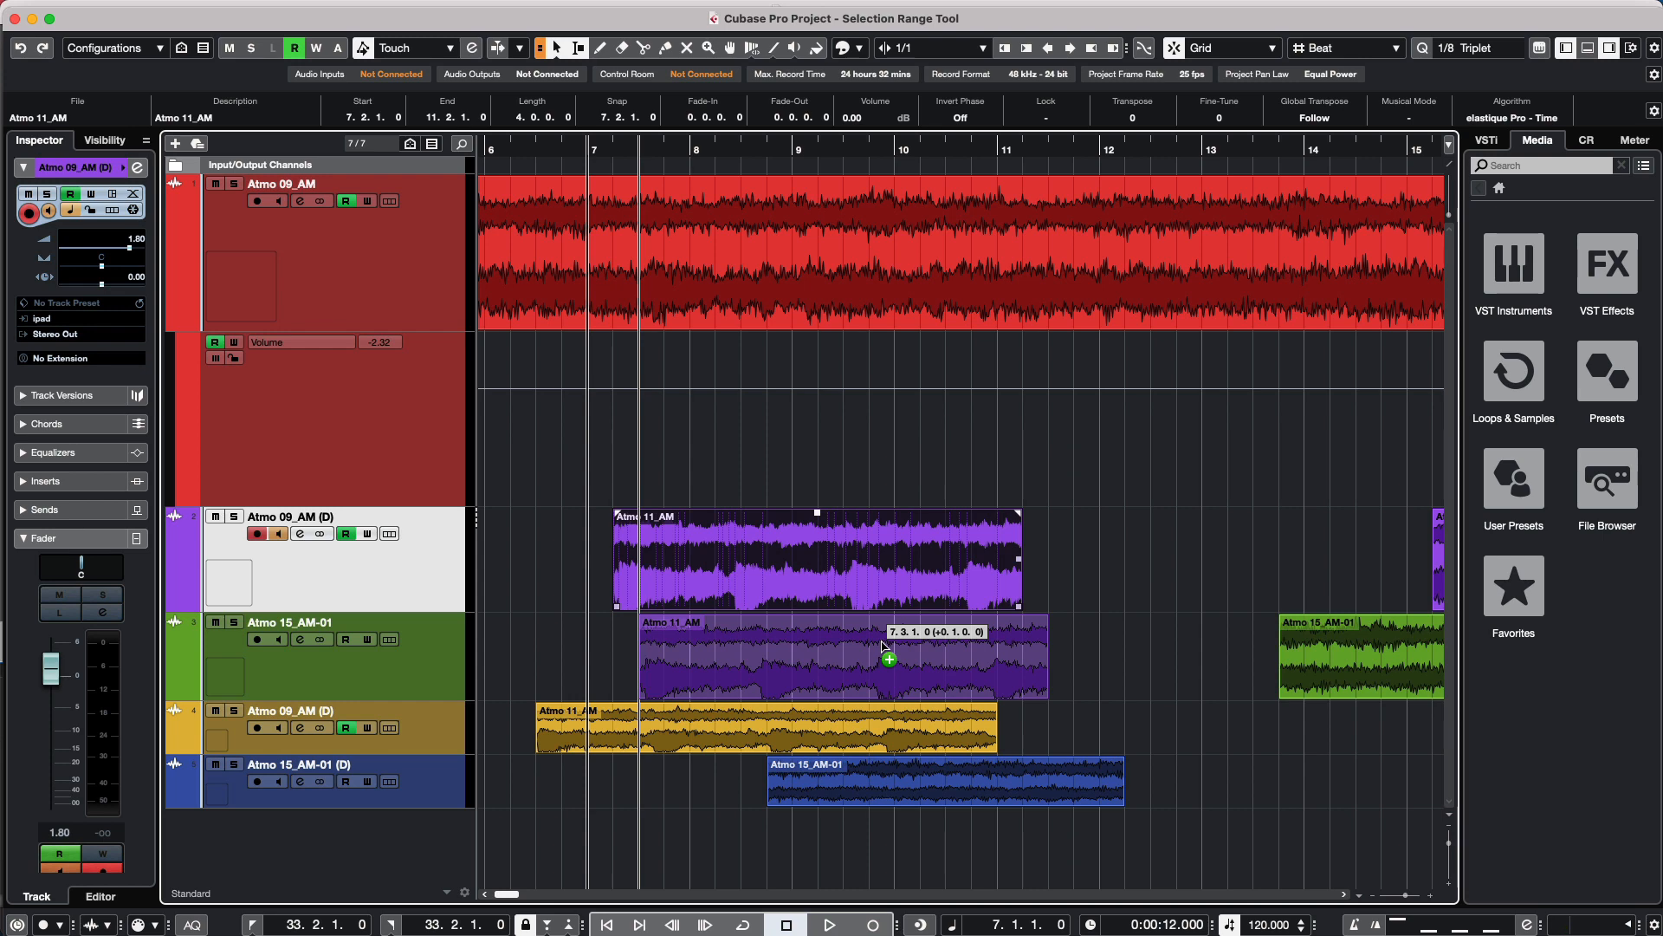
drag(884, 645, 819, 663)
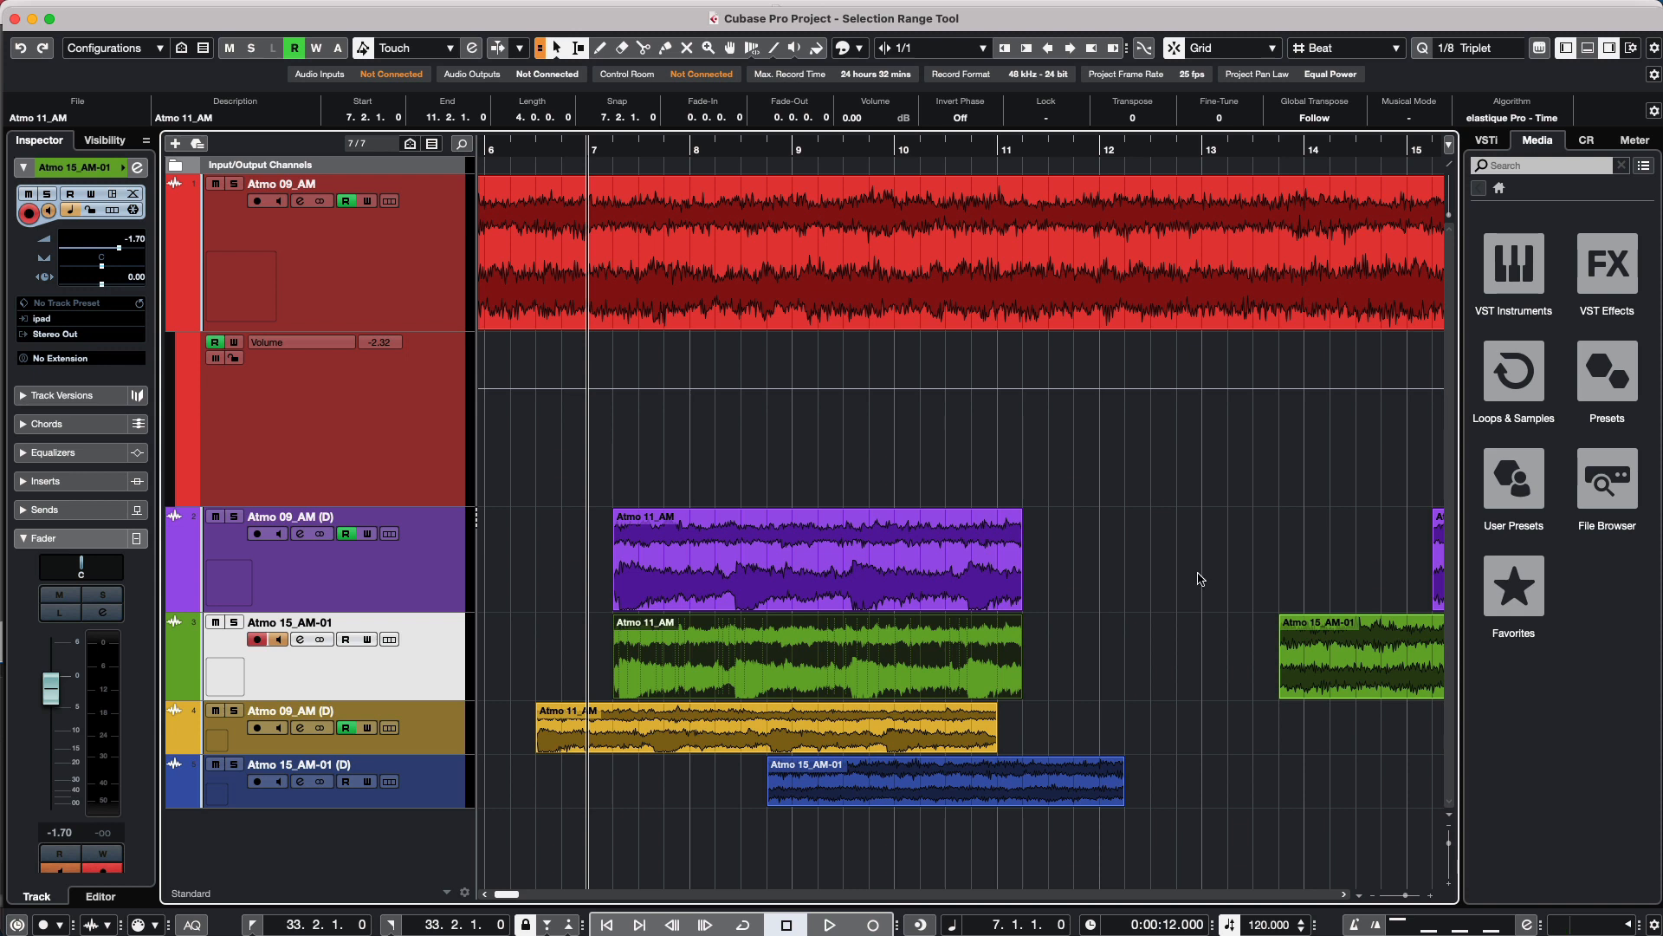
click(1096, 680)
Repeat the Atmo 09_AM event along its track in one set of four and another of three copies, deleting each set.
drag(687, 160, 684, 107)
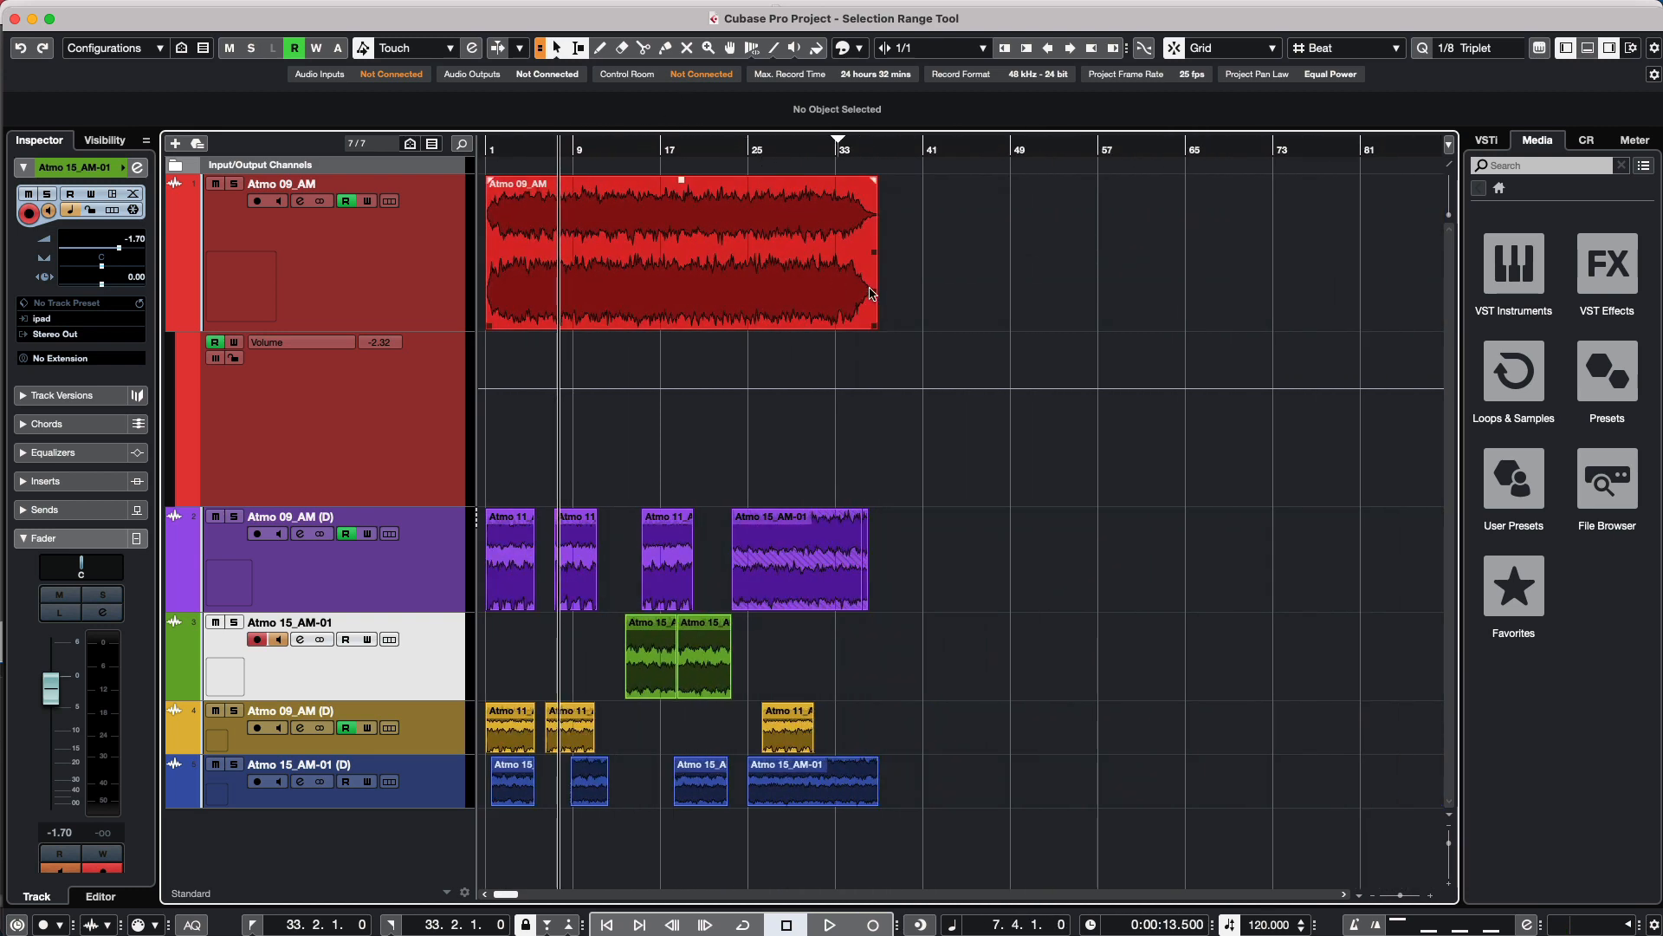
drag(616, 156, 618, 132)
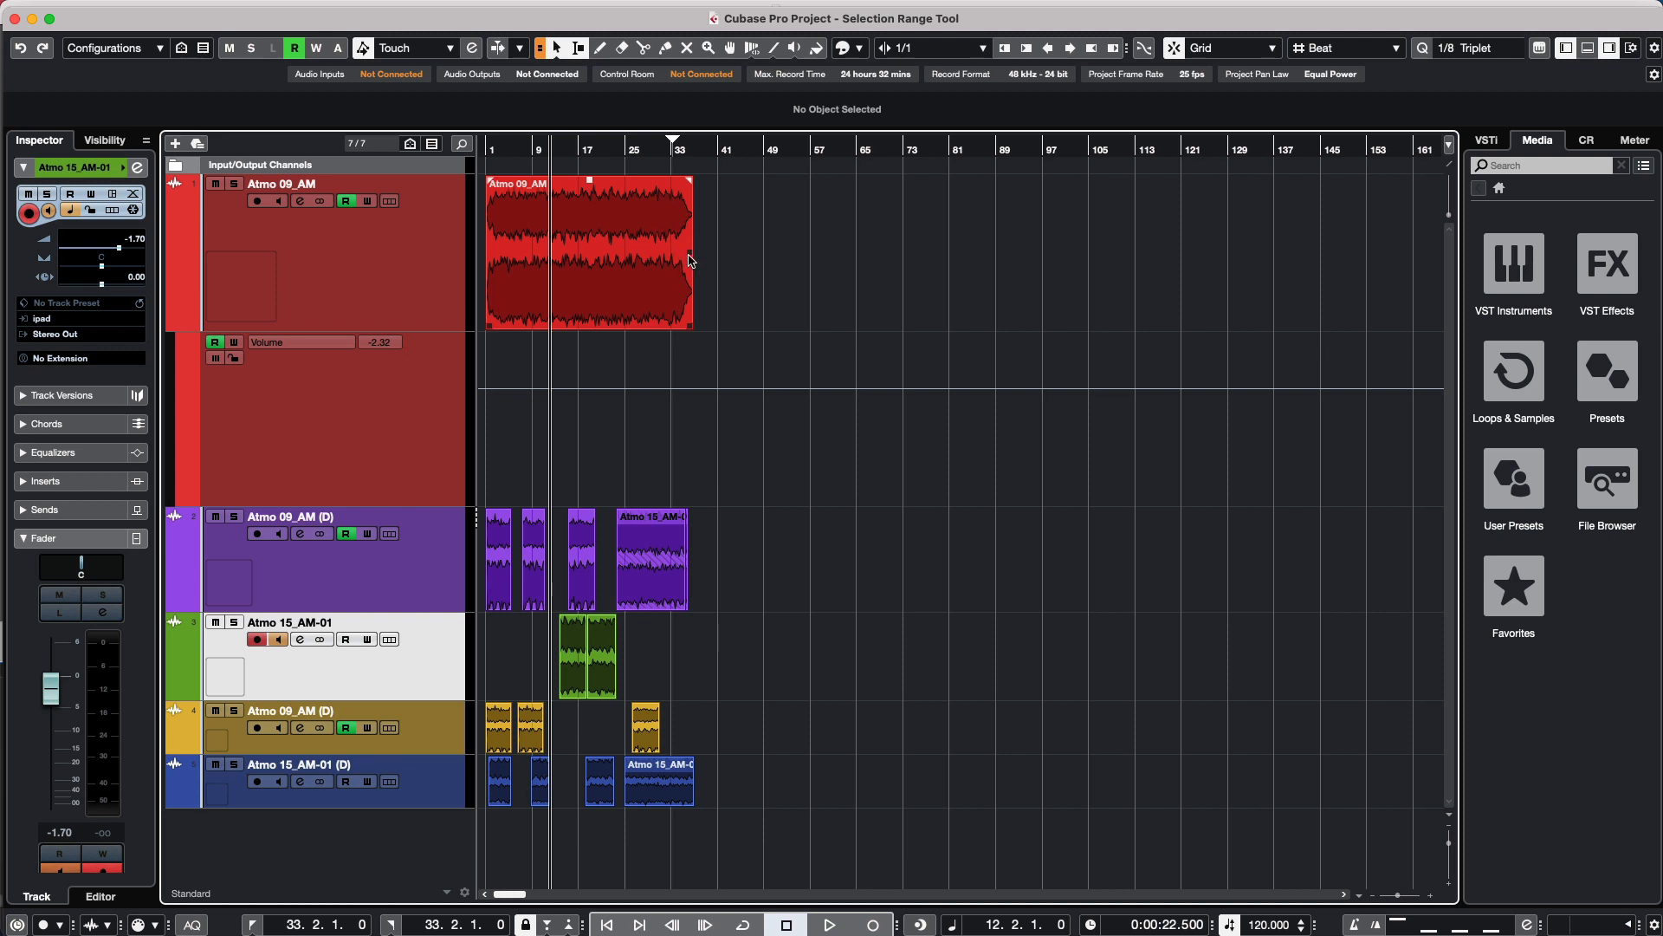
drag(690, 260, 1430, 260)
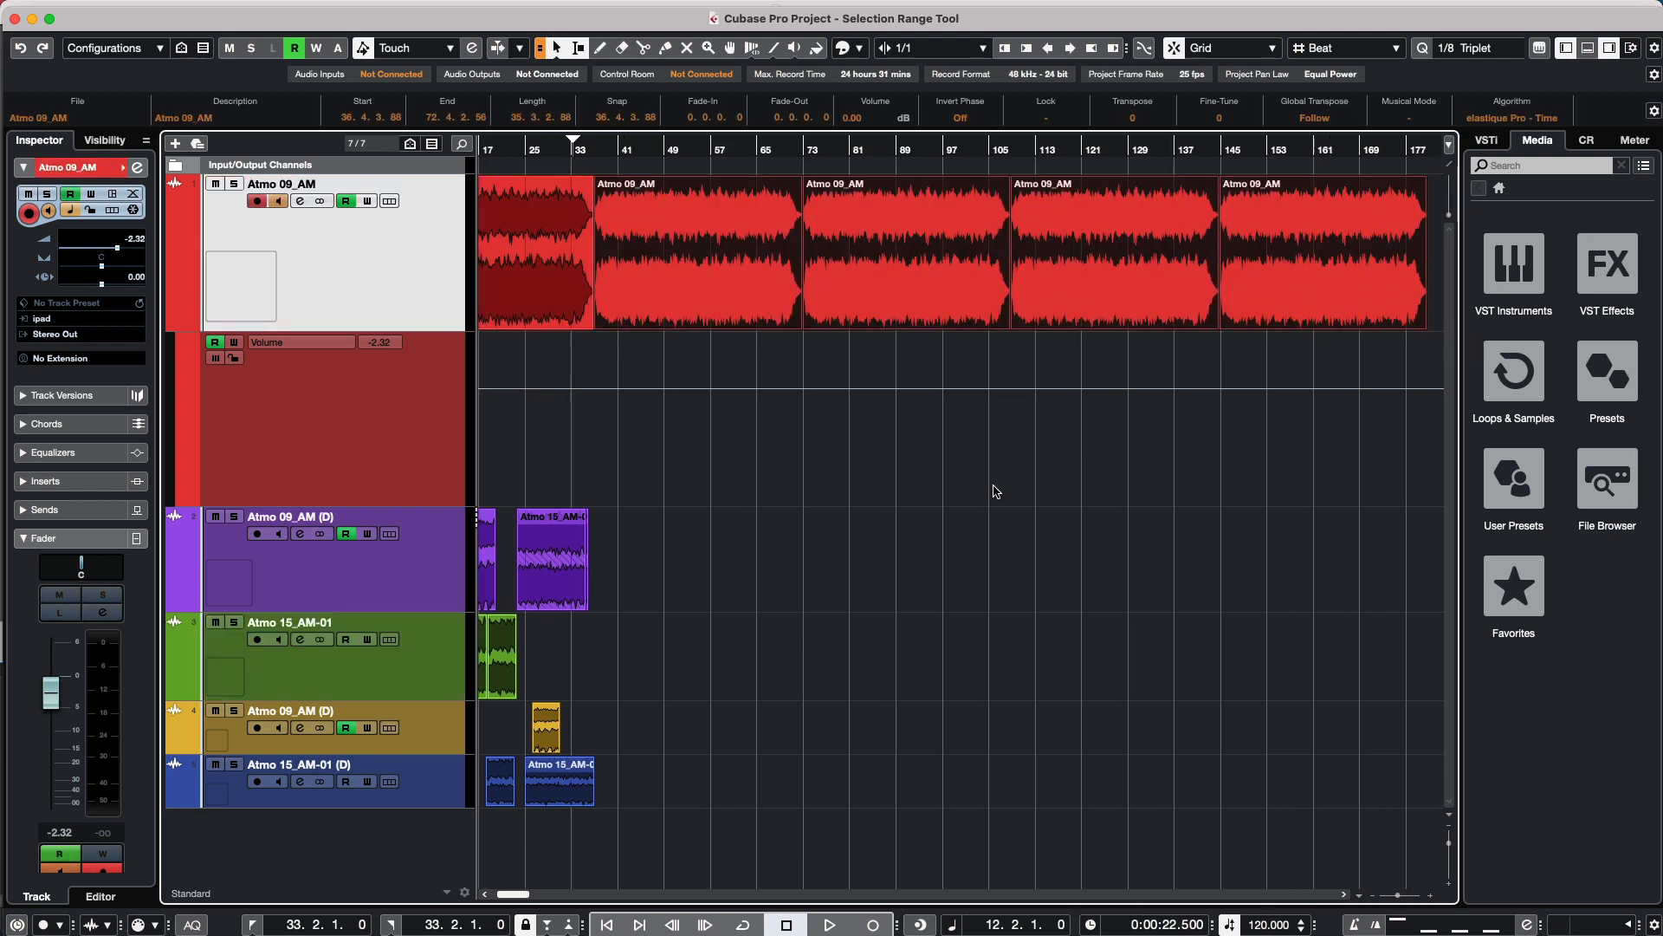
key(Delete)
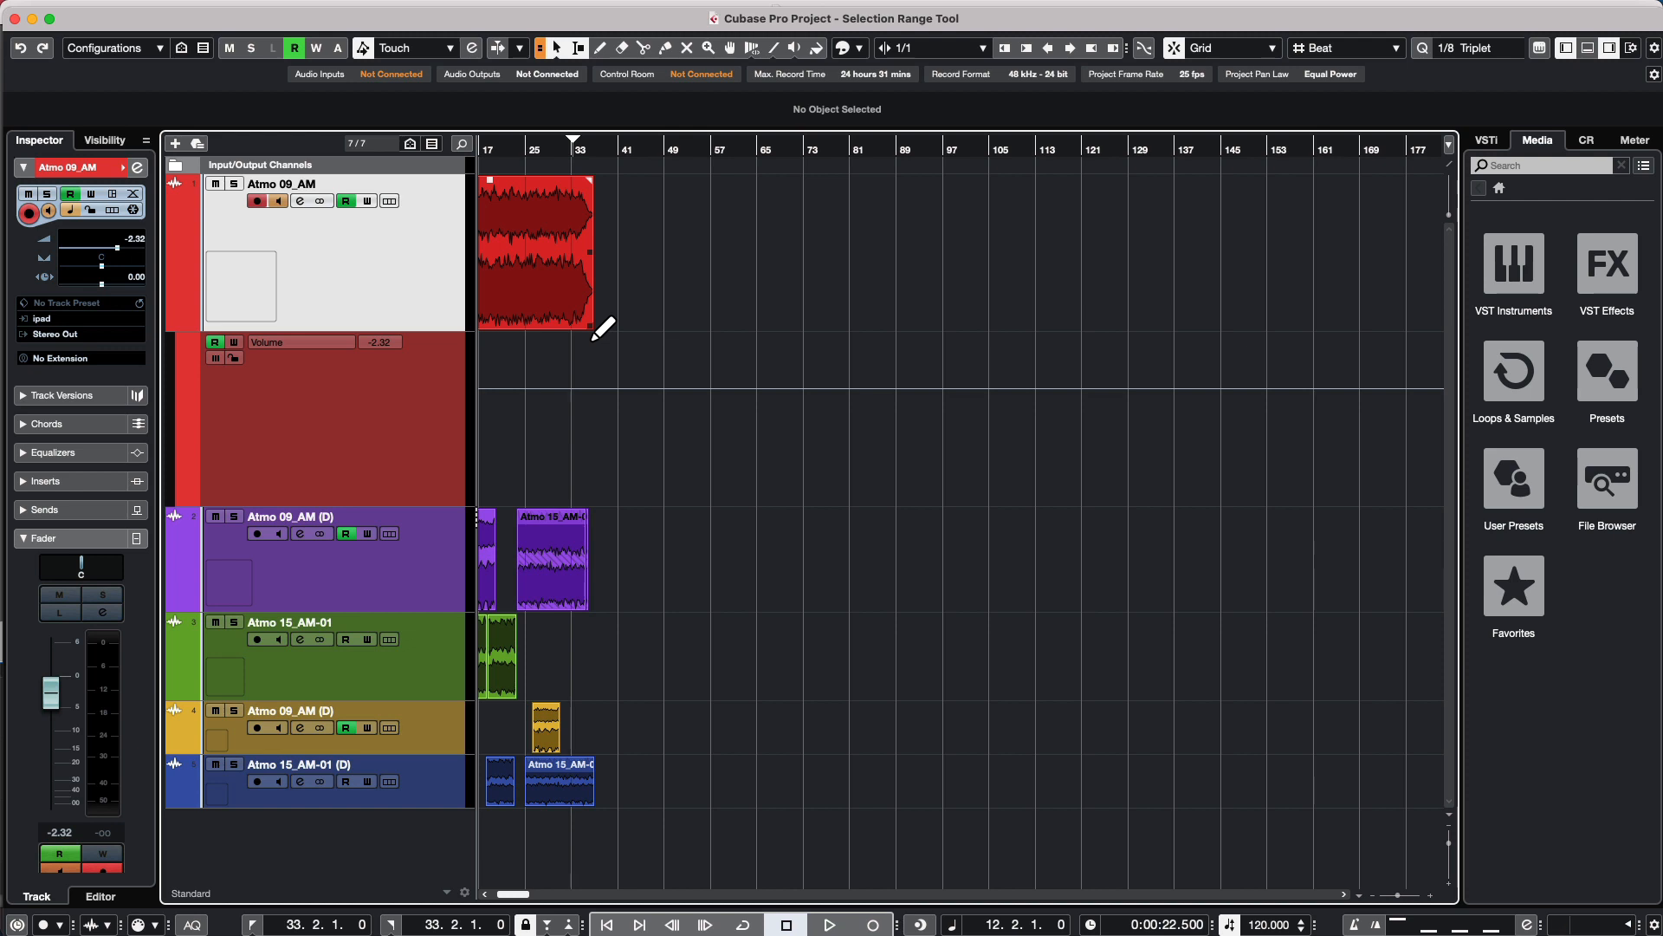
drag(594, 337, 1195, 364)
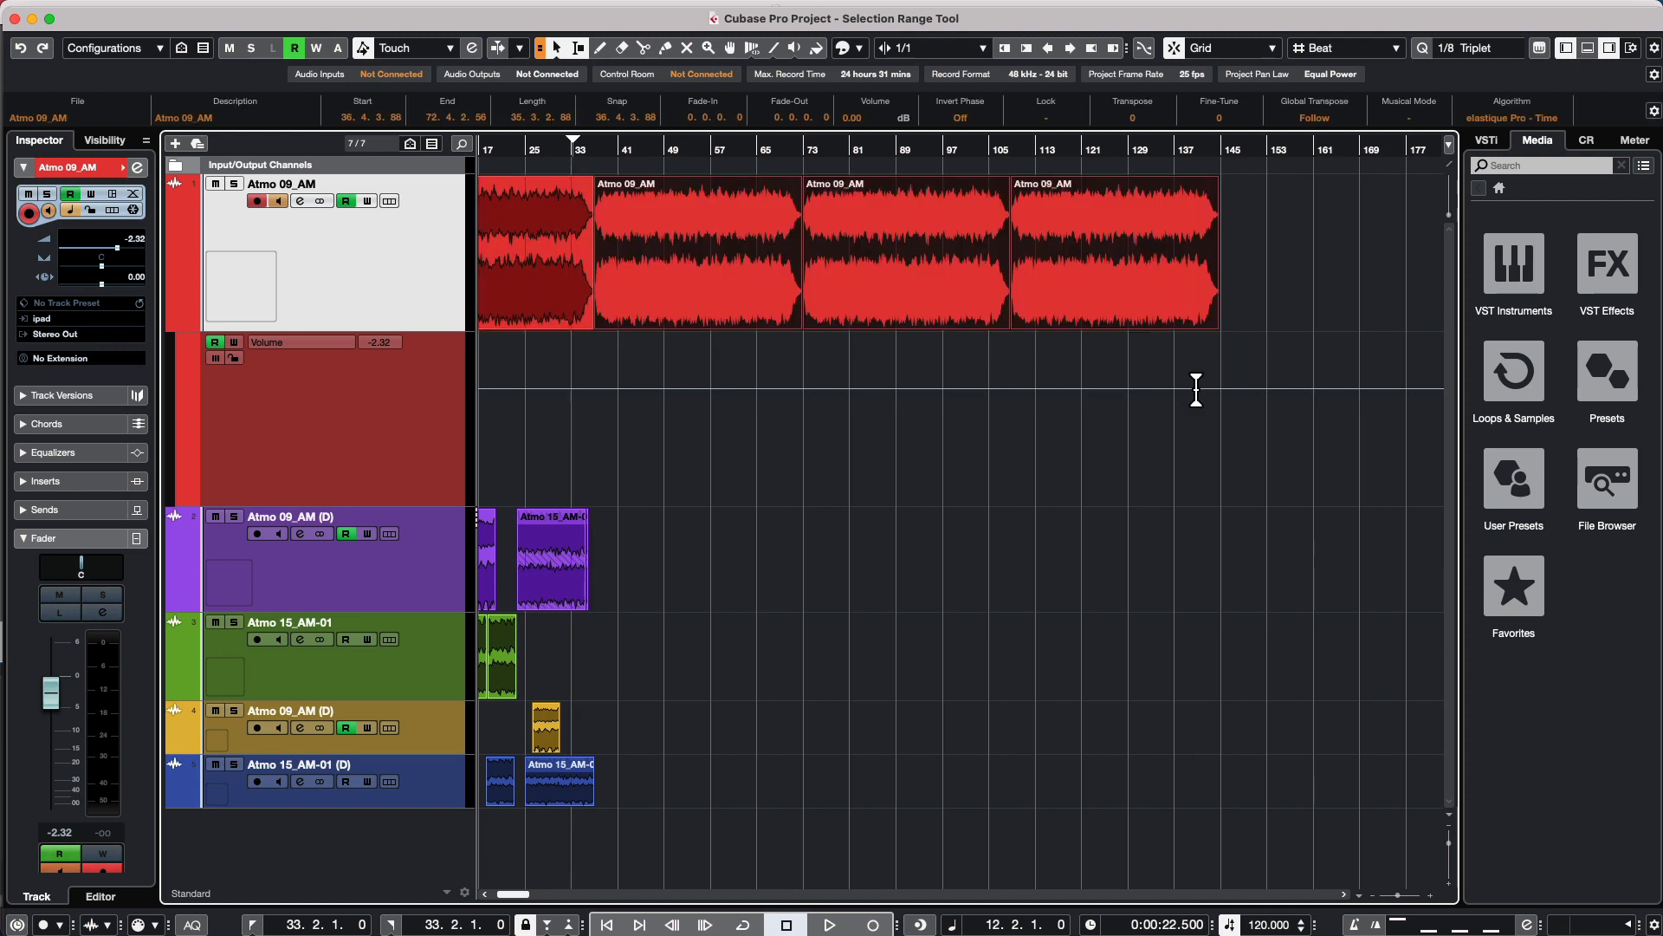
key(Delete)
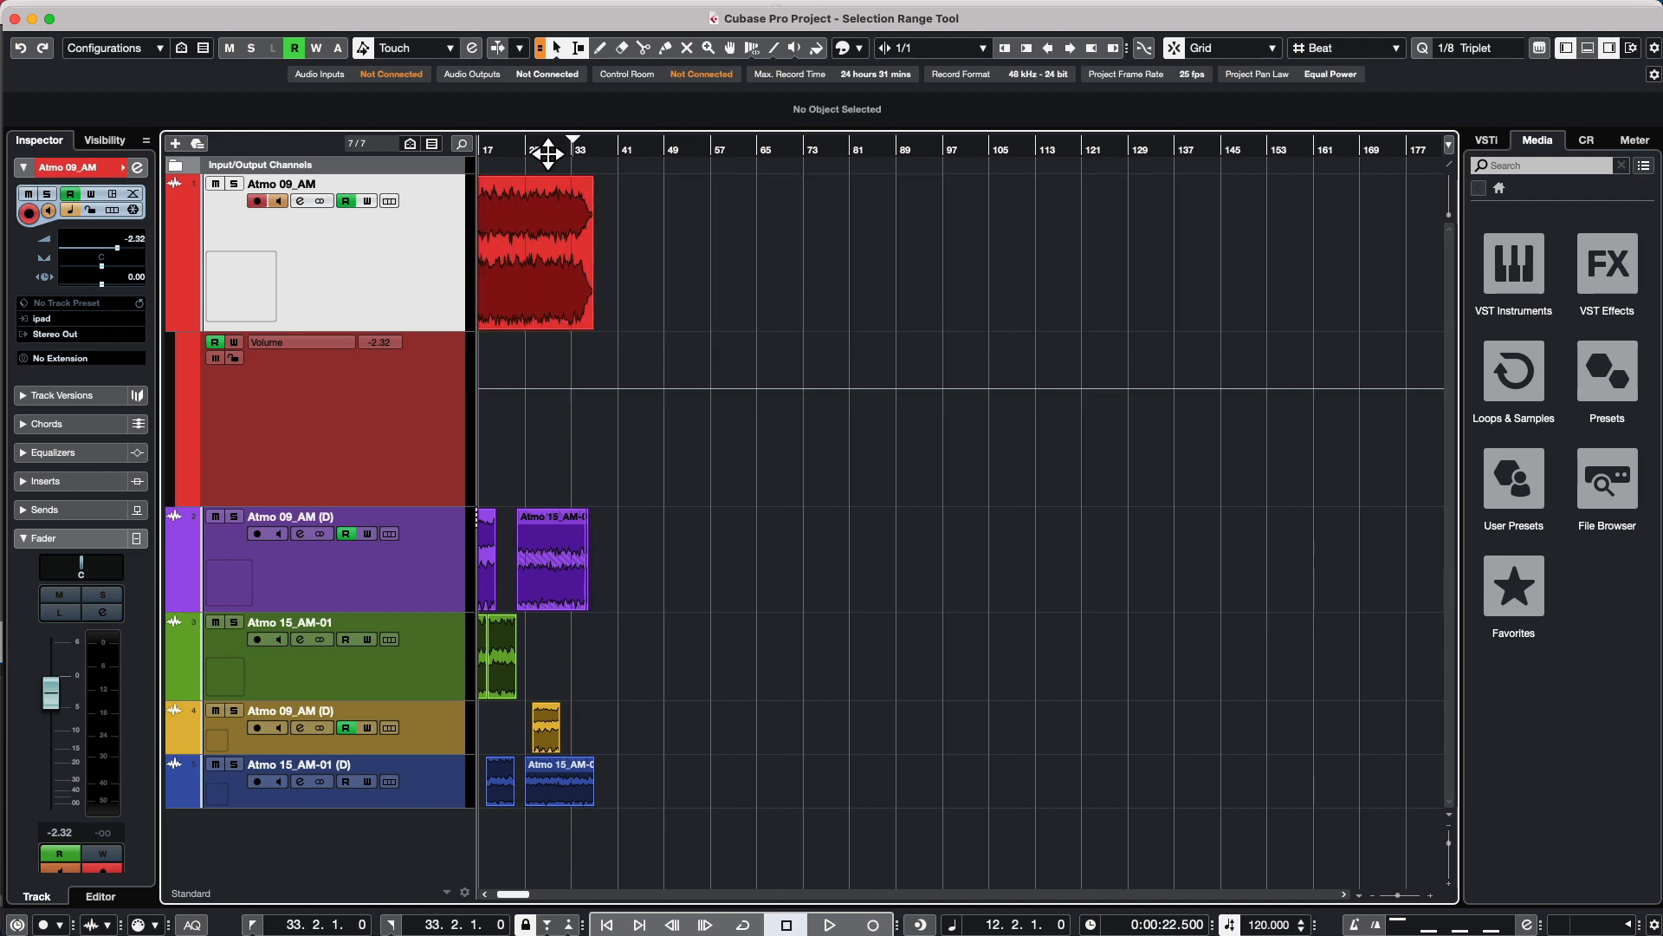
Split the Atmo 09_AM event at 11.2.1.0 and 19.4.1.0, and select the middle part.
drag(546, 143, 495, 143)
drag(316, 162, 282, 194)
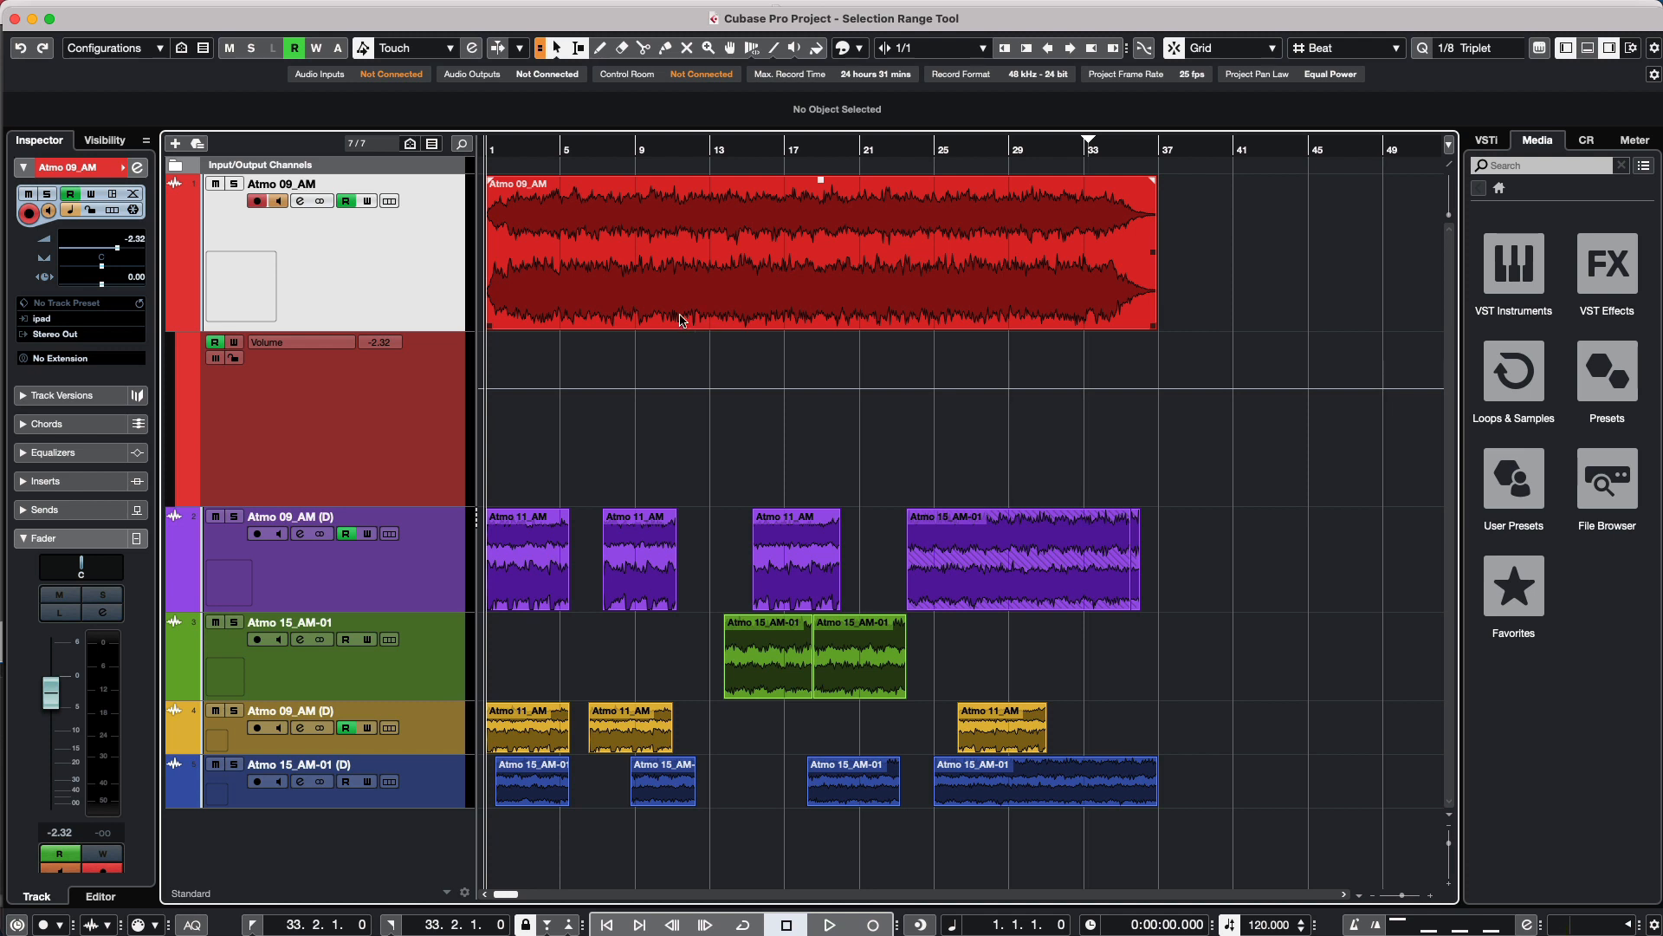
key(3)
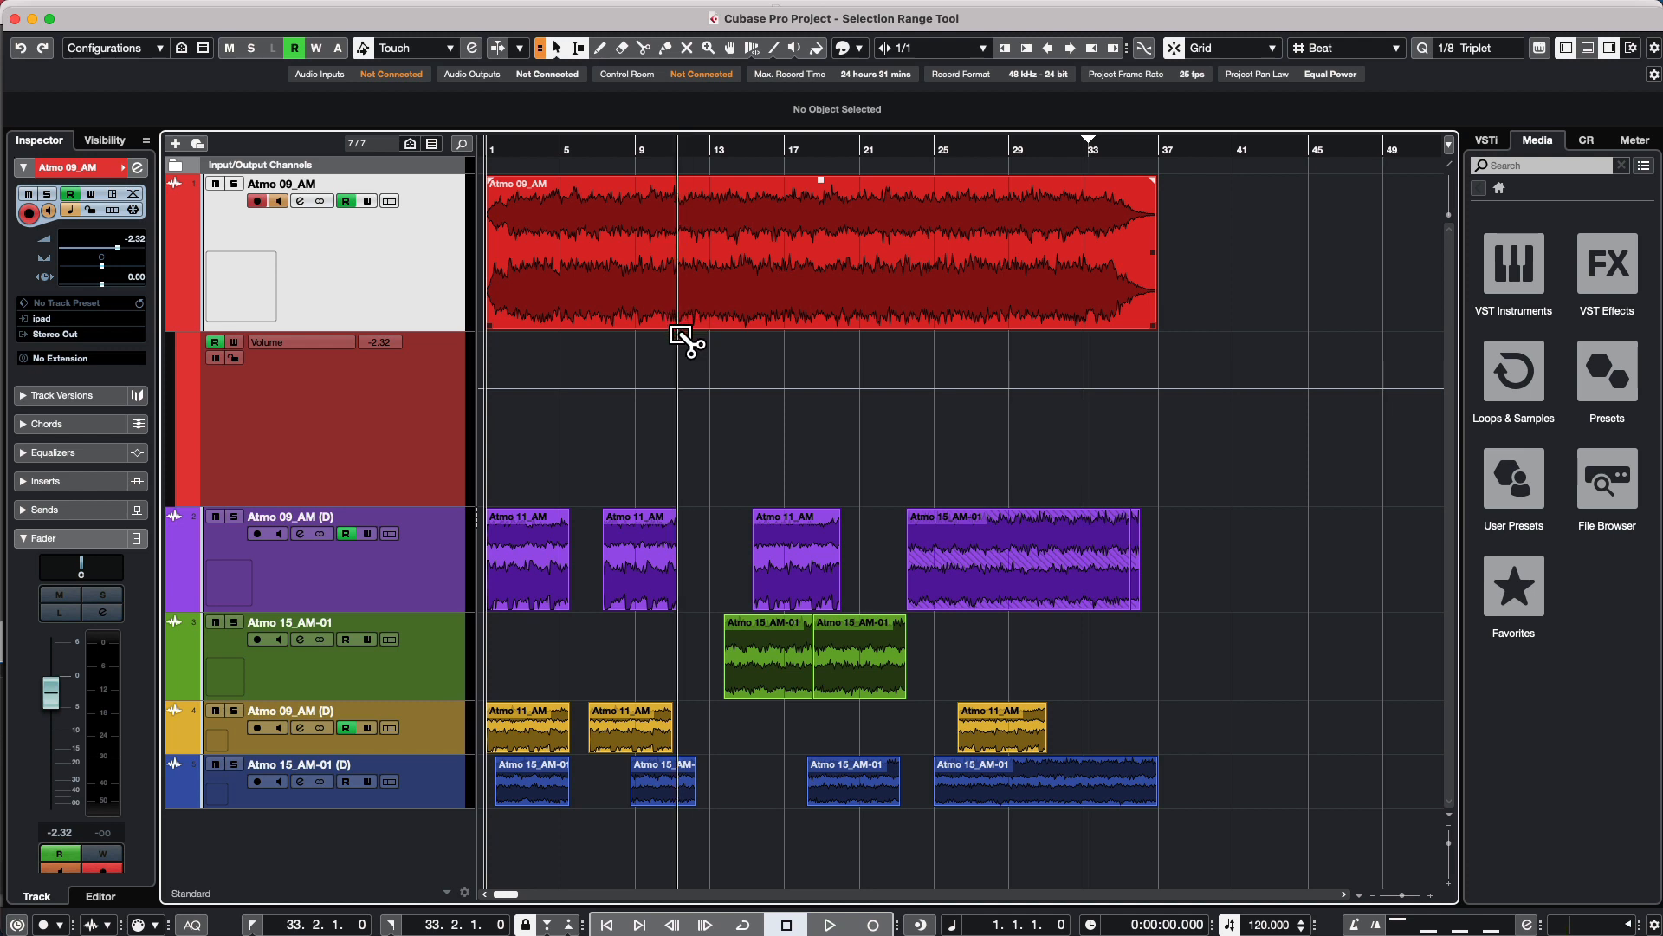
click(678, 335)
click(837, 334)
key(1)
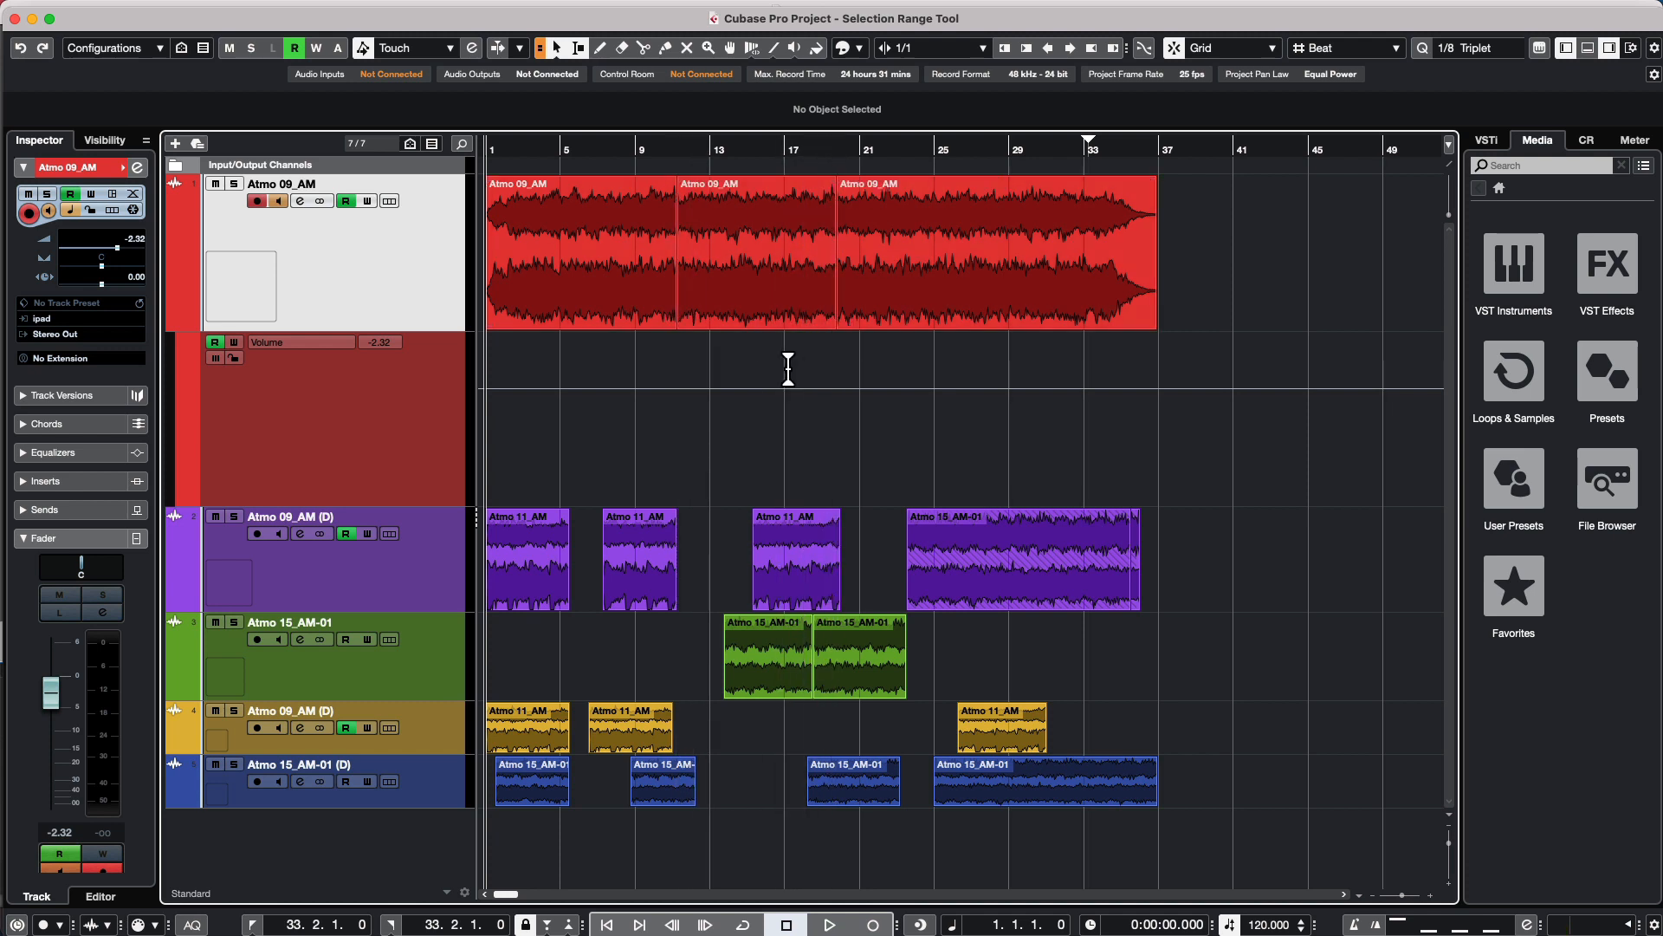
click(783, 313)
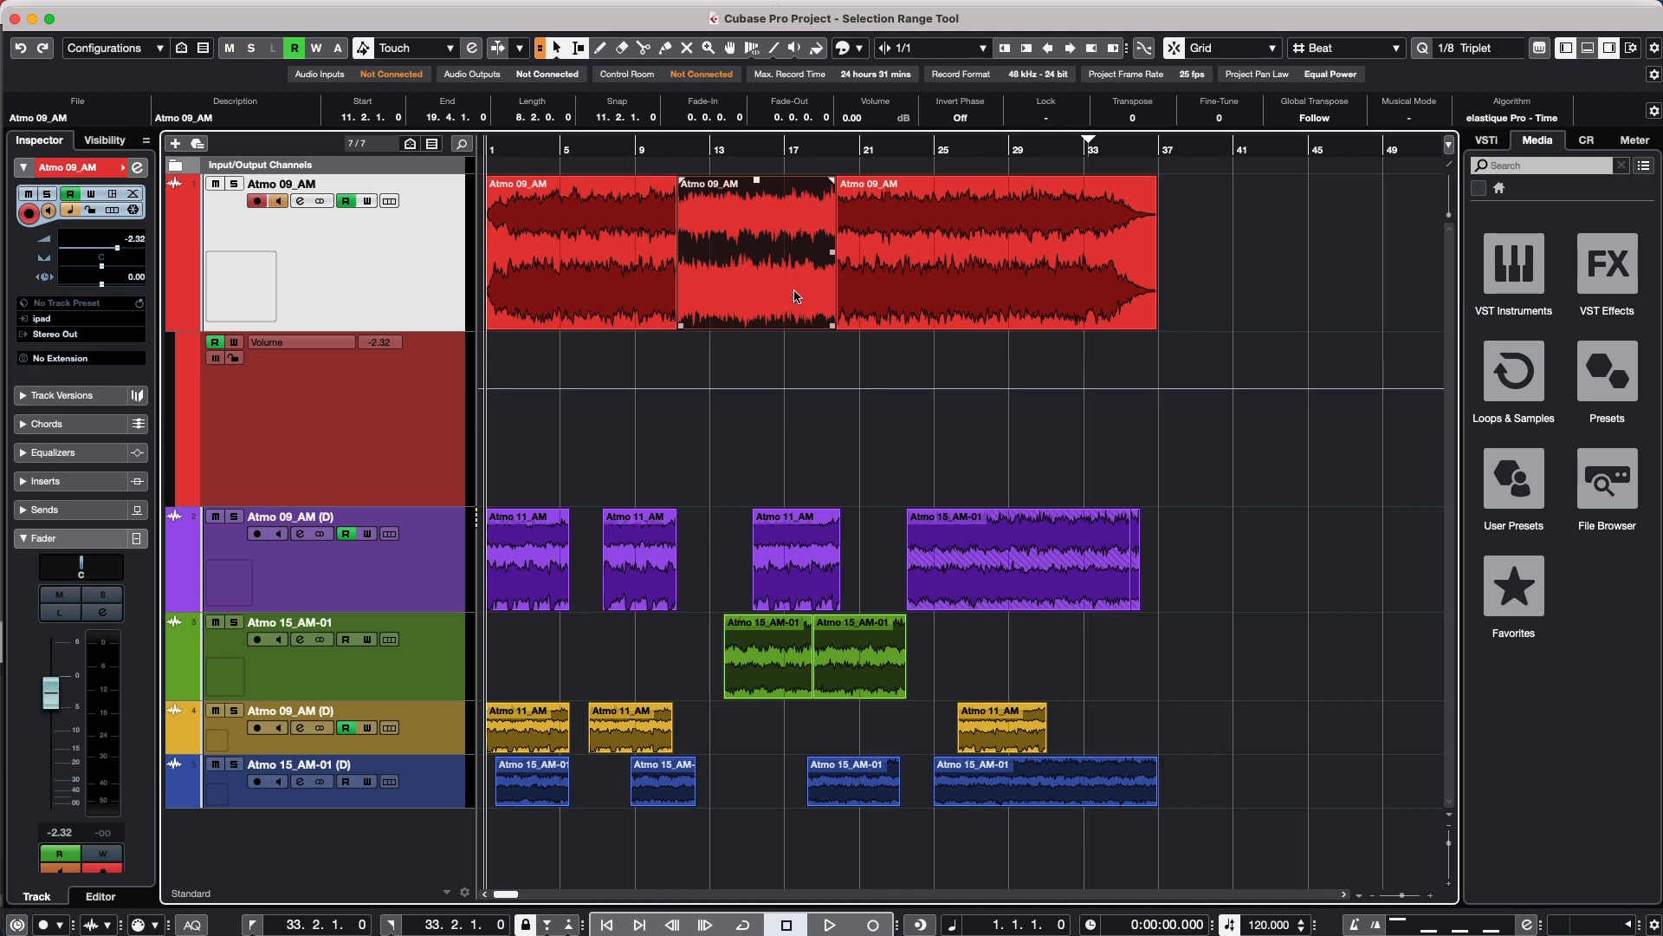
Undo both splits of the Atmo 09_AM event.
key(super+z)
key(super+z)
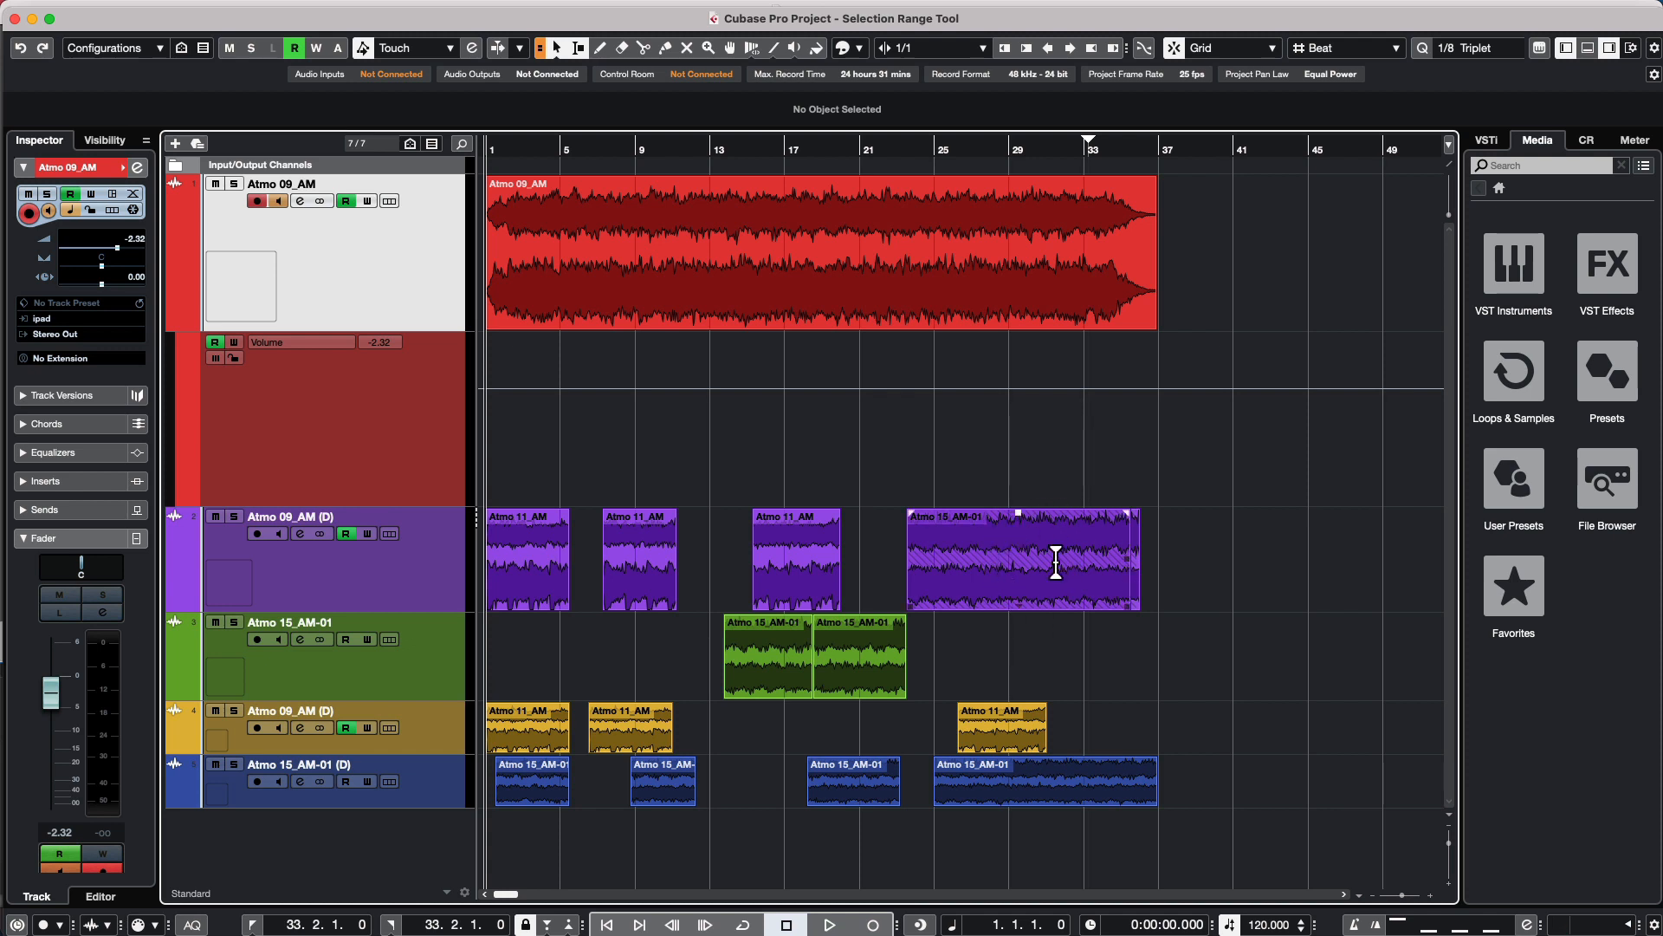
Bring the Atmo 15_AM-01 event spanning 23.3.1.0 to 36.1.1.0 to the front of the overlapping events on the purple track.
click(1020, 611)
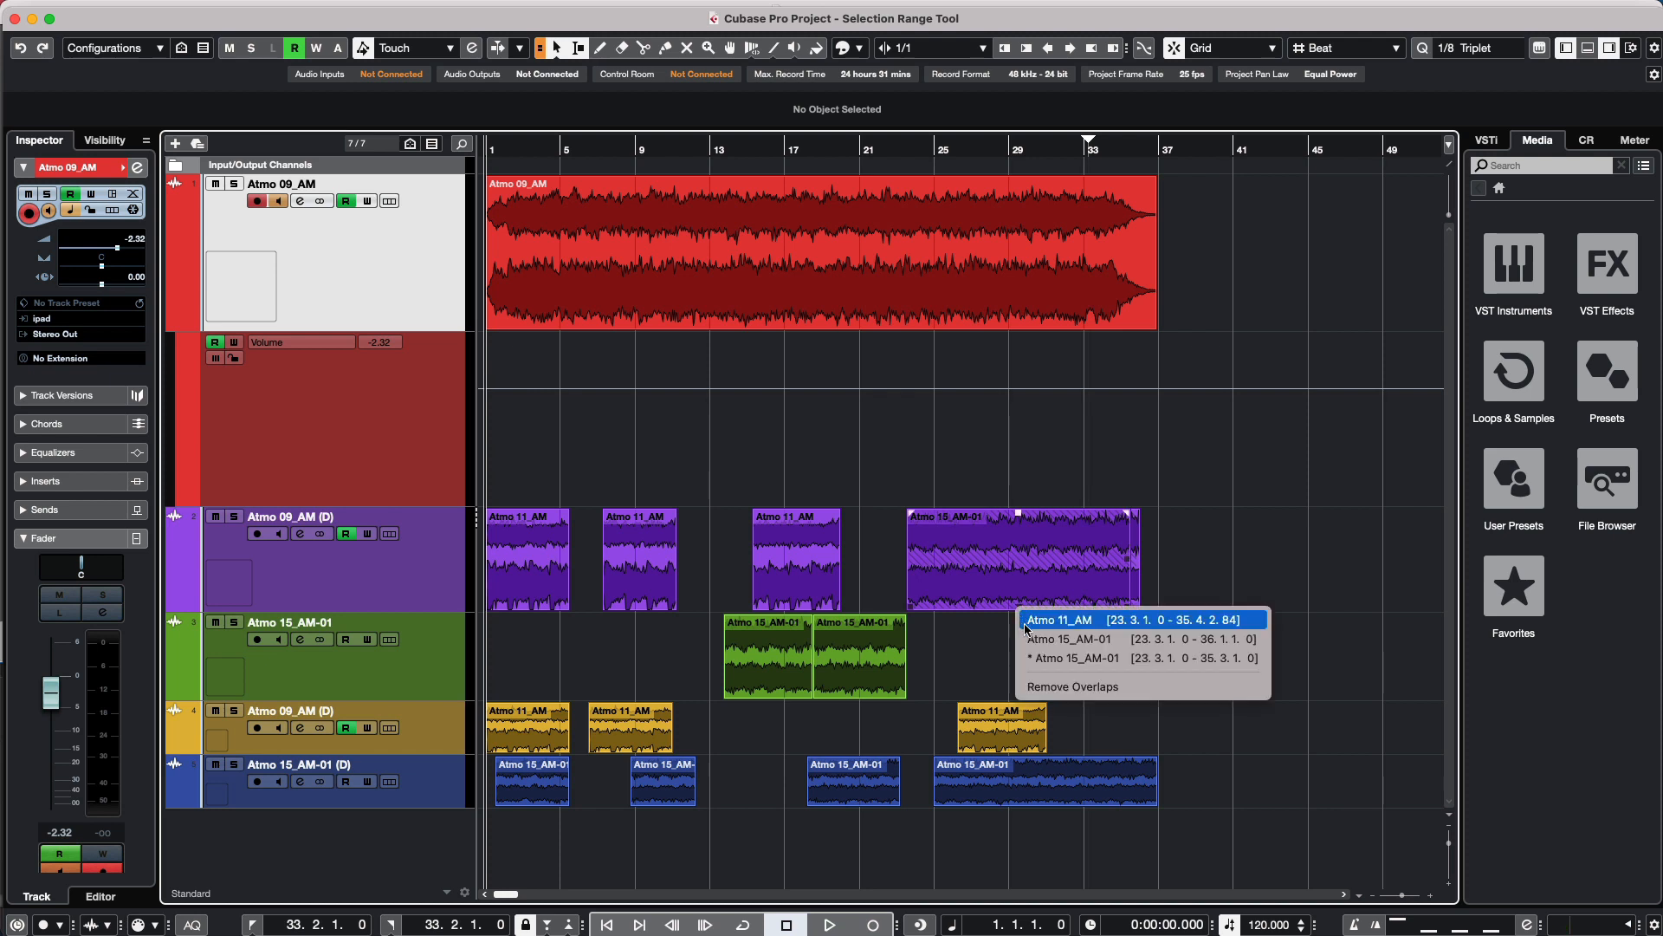
click(1041, 646)
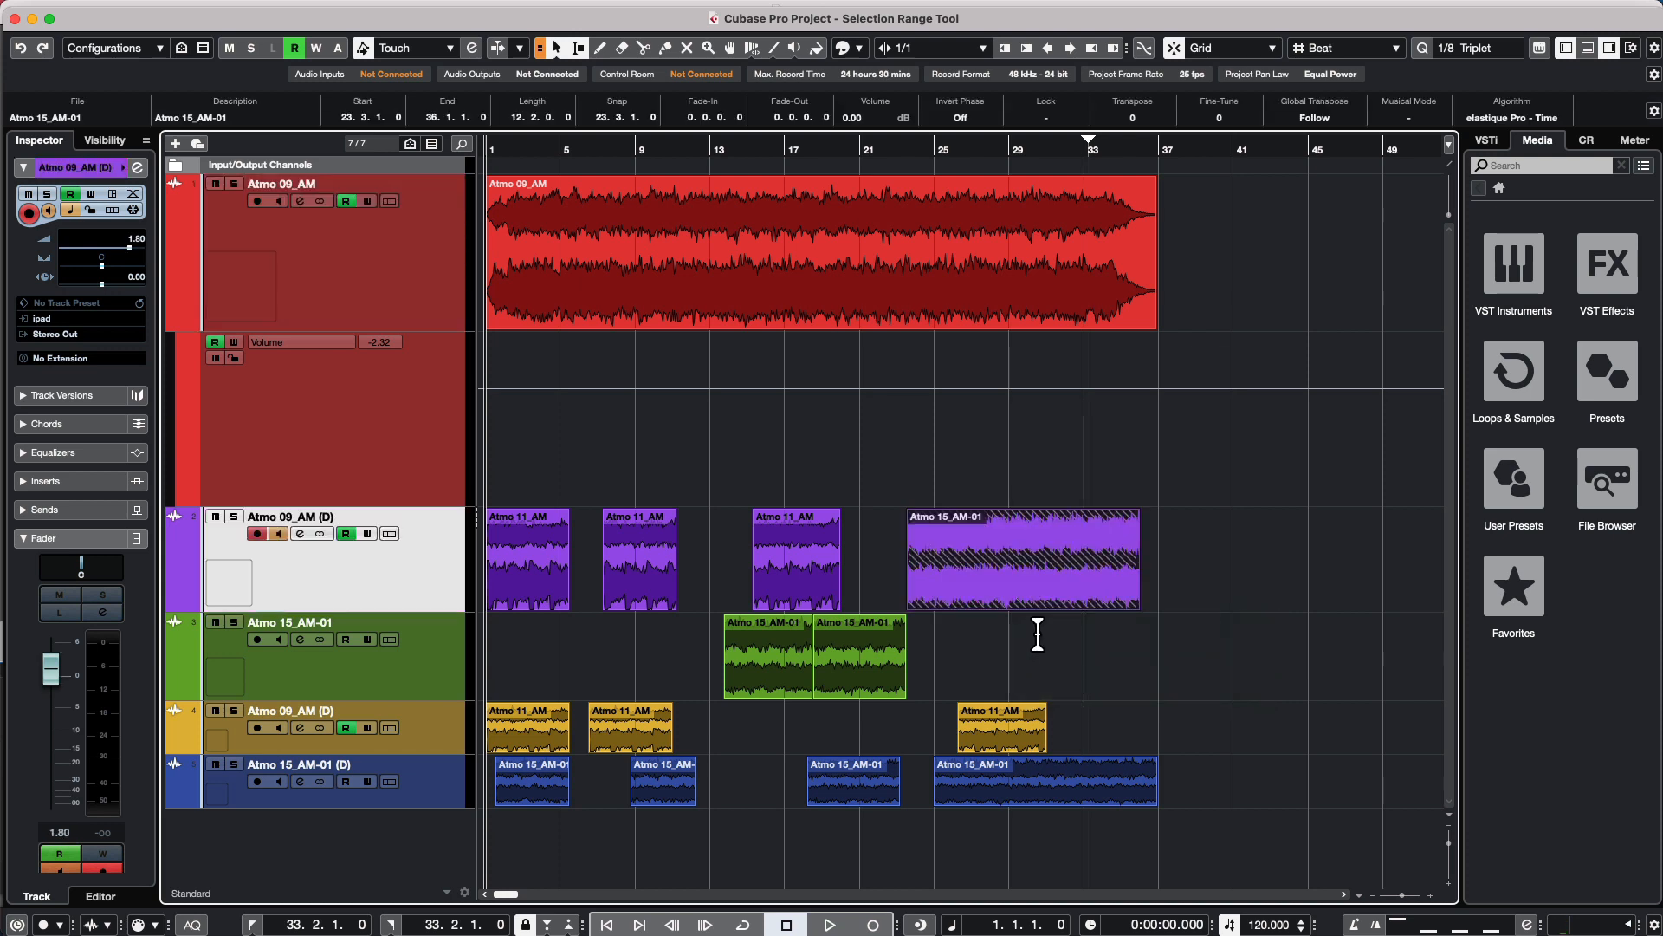
Bring the Atmo 15_AM-01 event spanning 23.3.1.0 to 35.3.1.0 to the front on the purple track, and select the Atmo 09_AM track.
click(1025, 610)
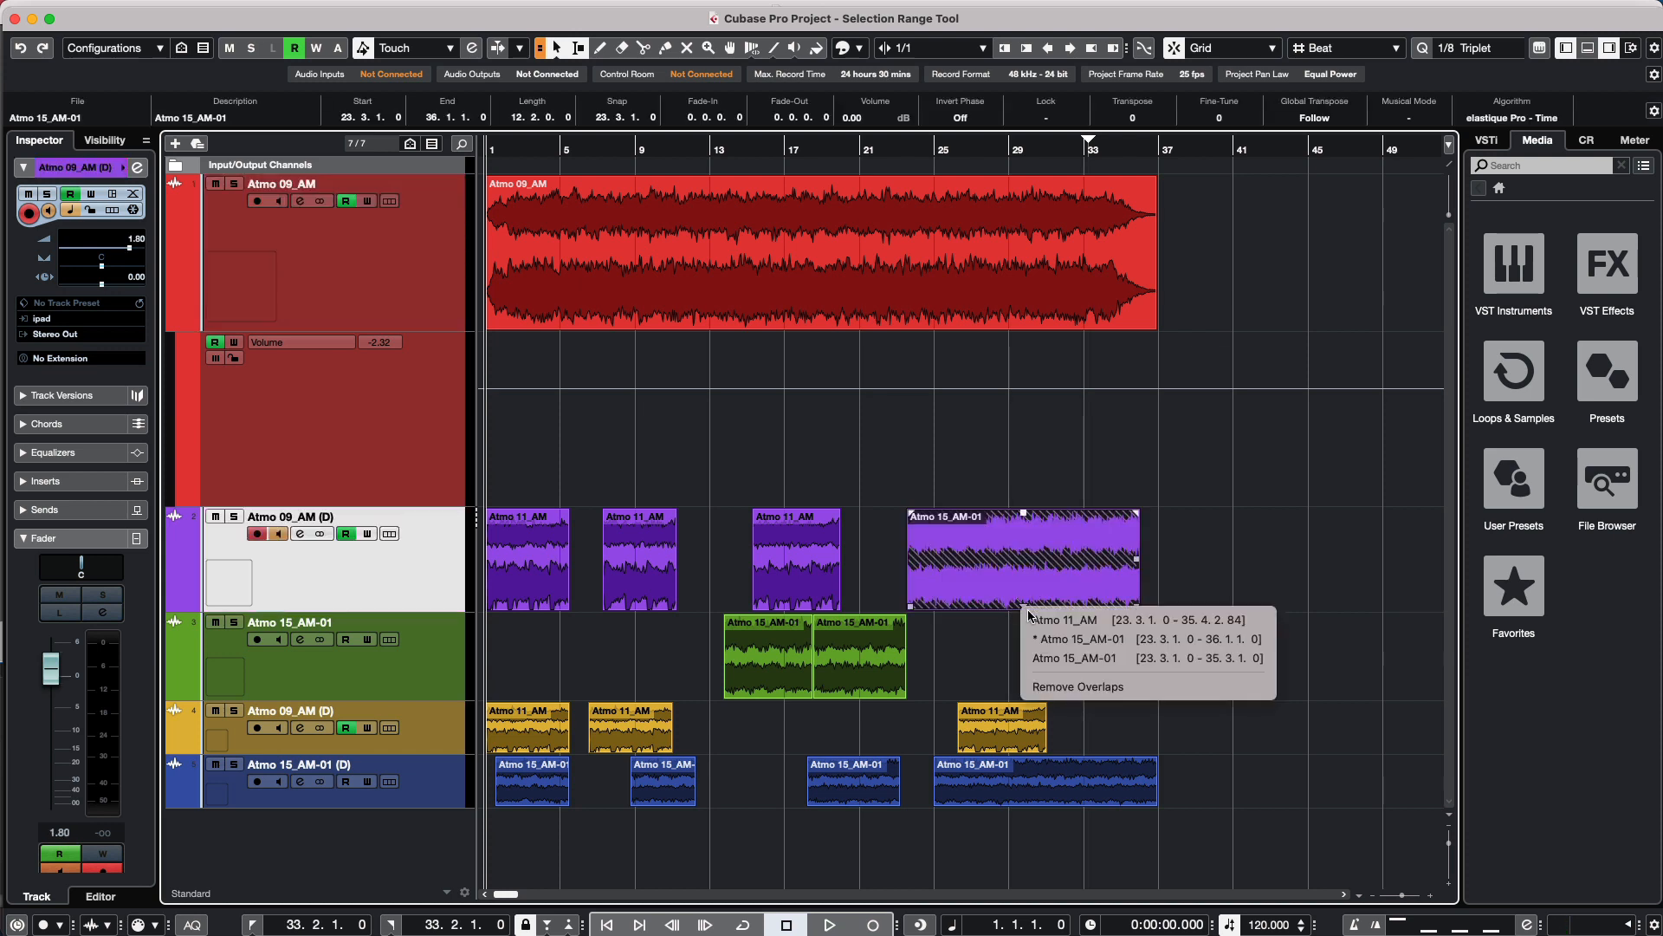
click(1055, 662)
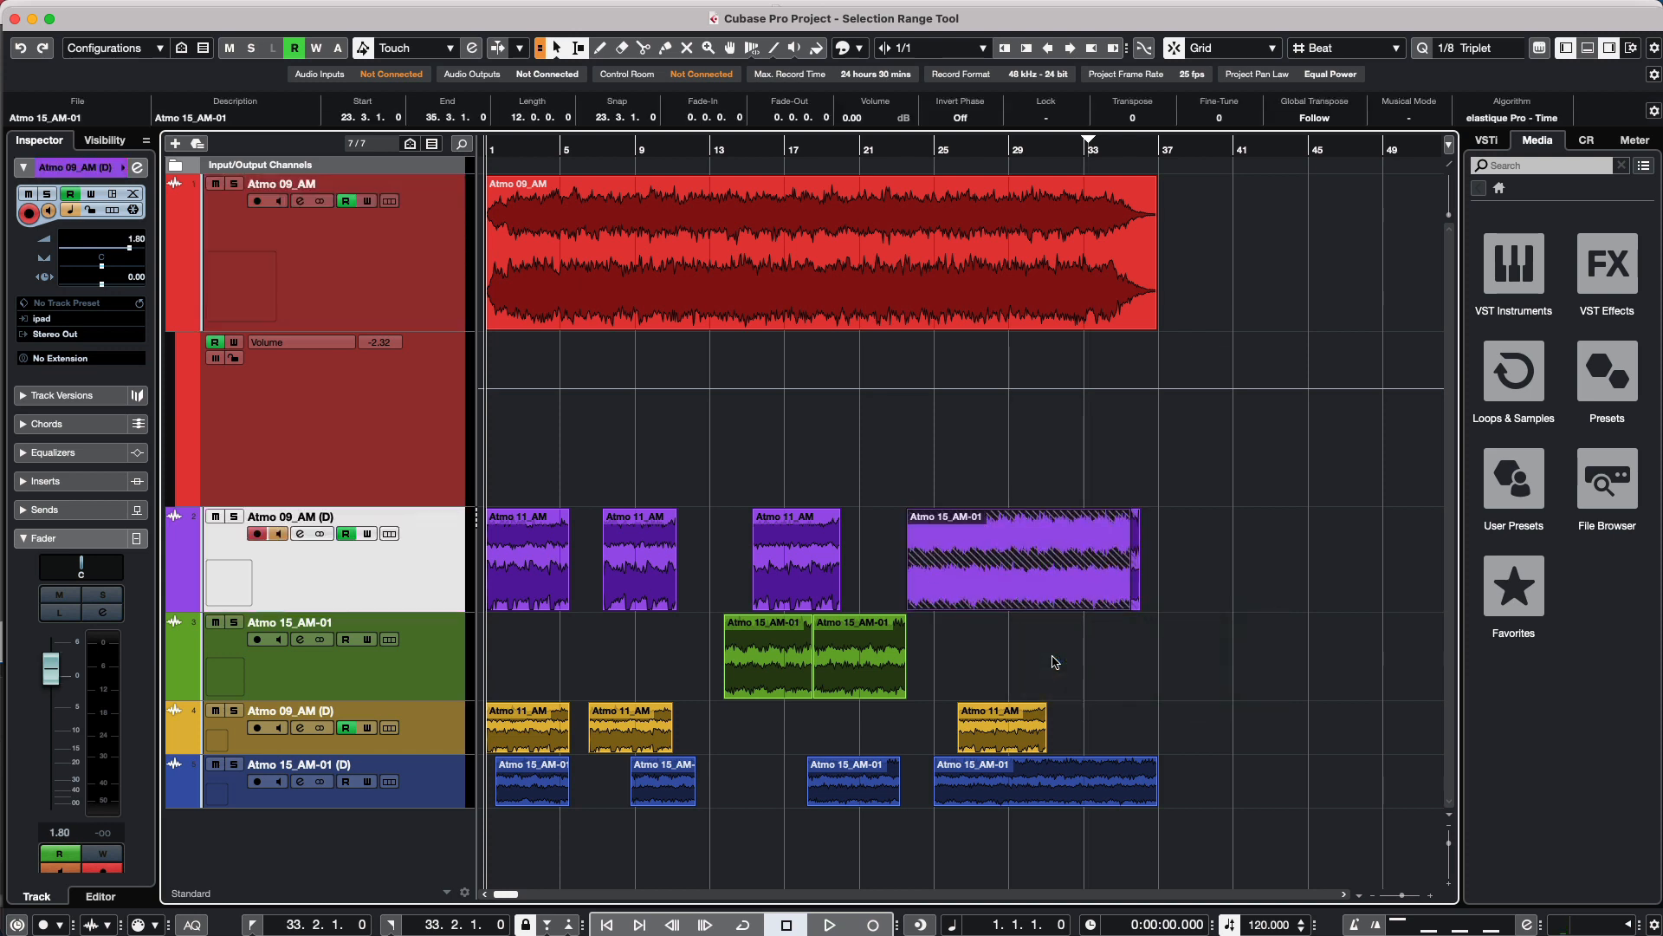
click(449, 291)
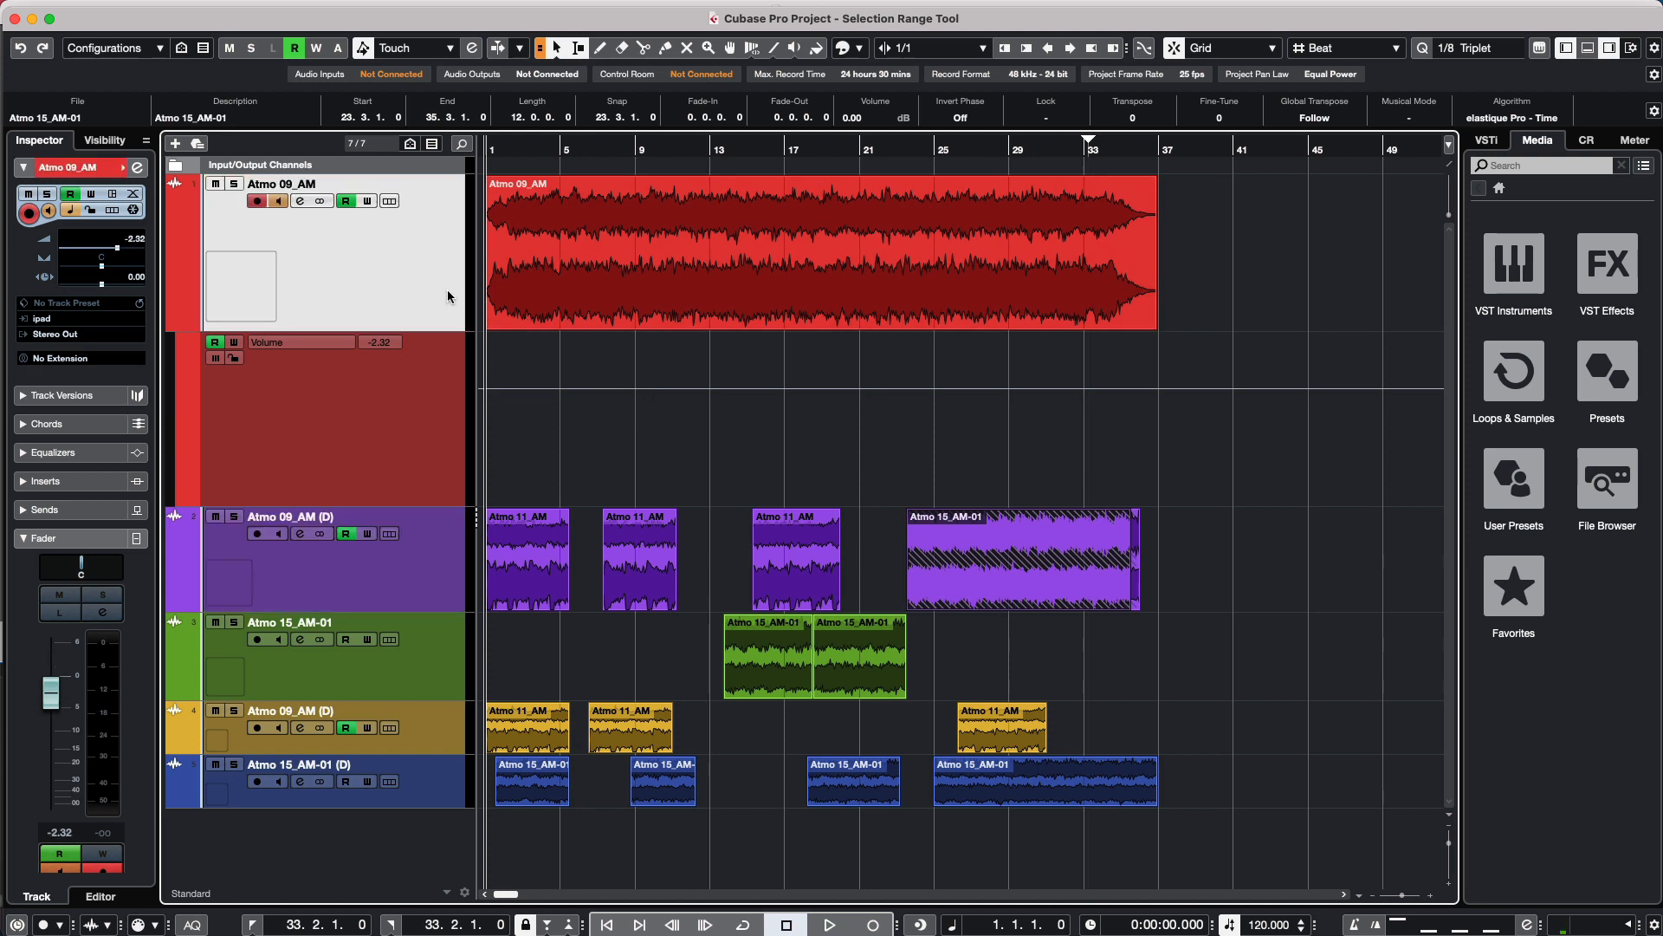
Extend the Atmo 09_AM event's end to 37.3.1.0 and trim its start to 14.4.1.0 using Normal Sizing.
click(760, 326)
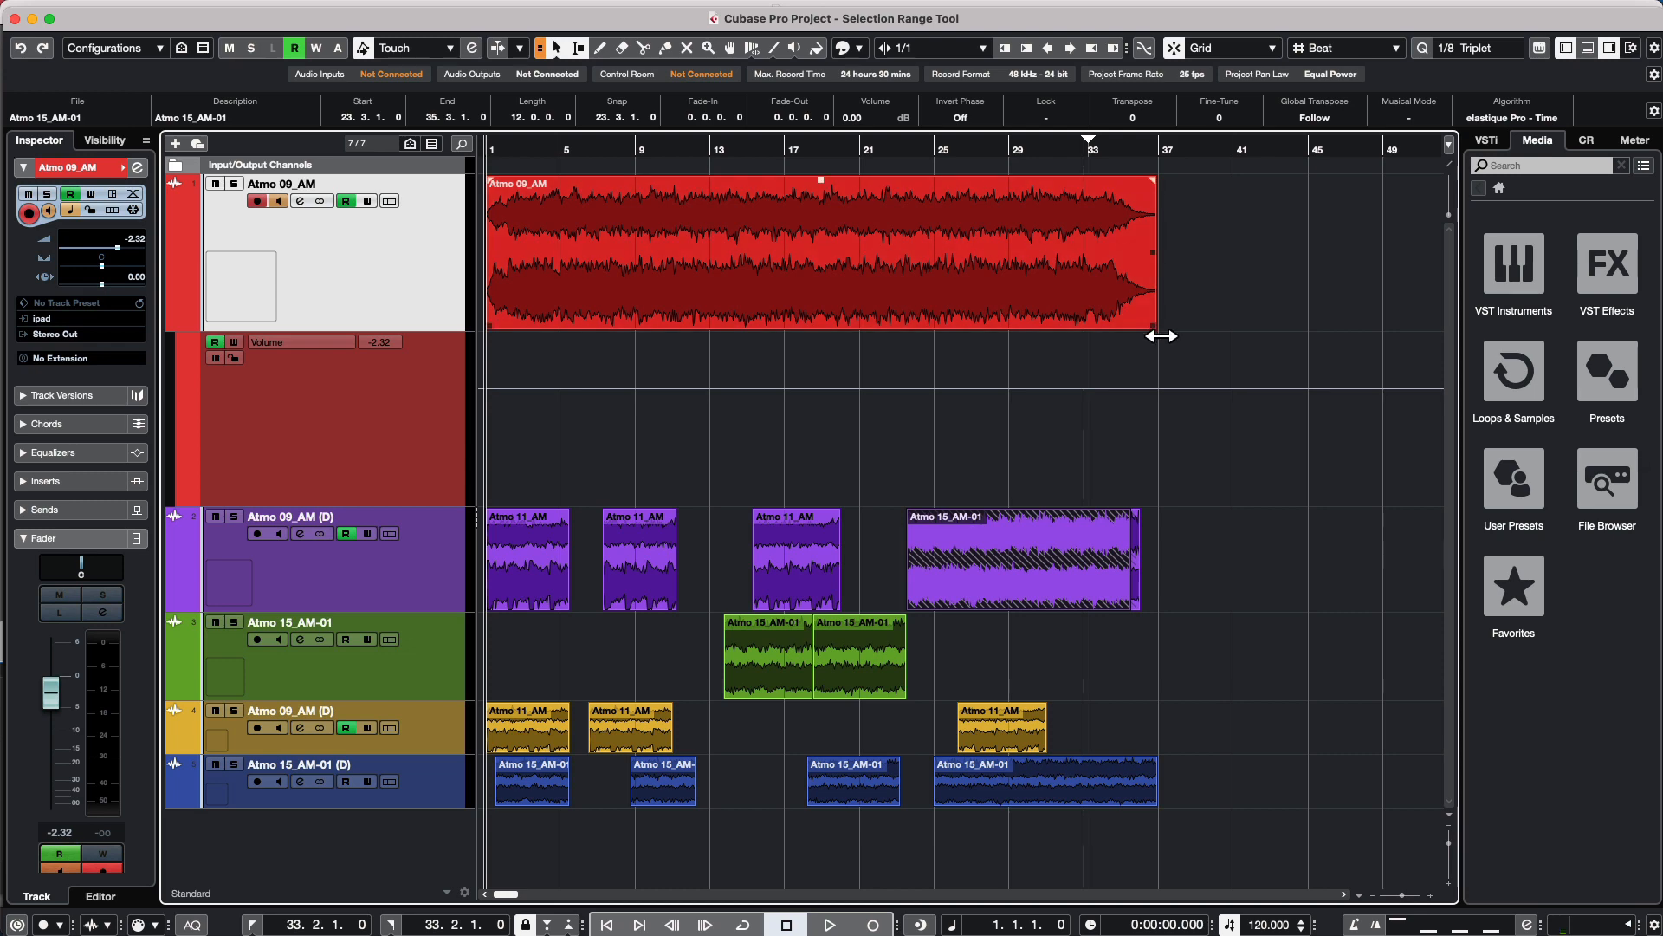
mouse_move(1159, 335)
mouse_down()
mouse_move(969, 340)
mouse_move(1270, 338)
mouse_move(962, 331)
mouse_move(1167, 335)
mouse_up()
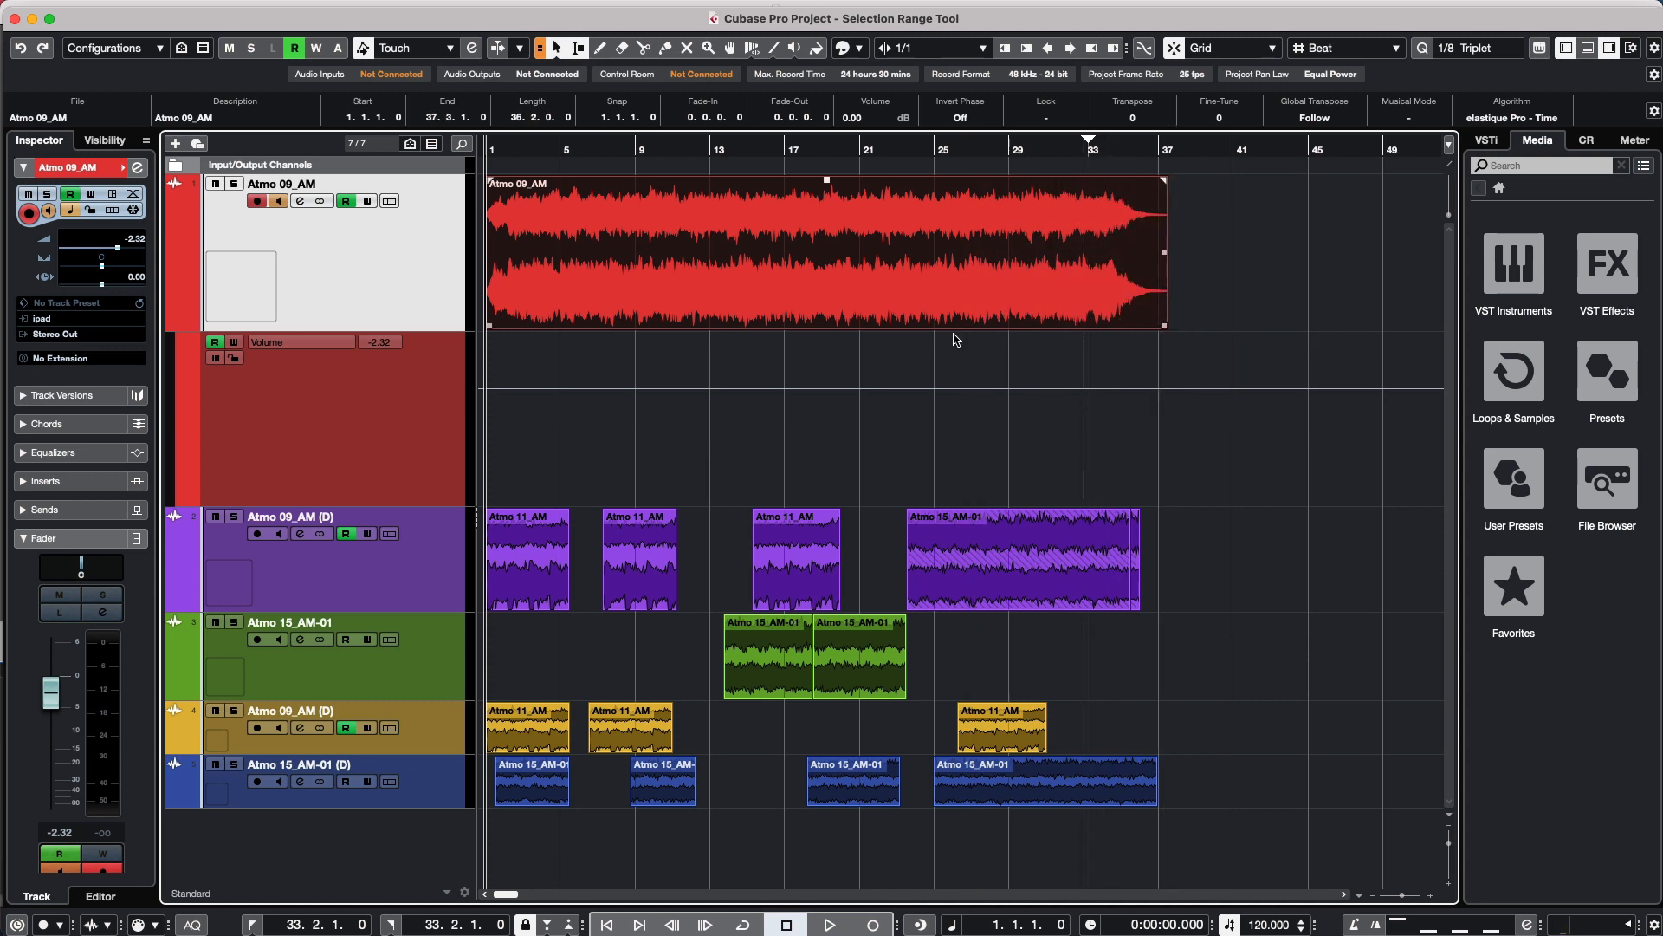
drag(500, 320, 751, 317)
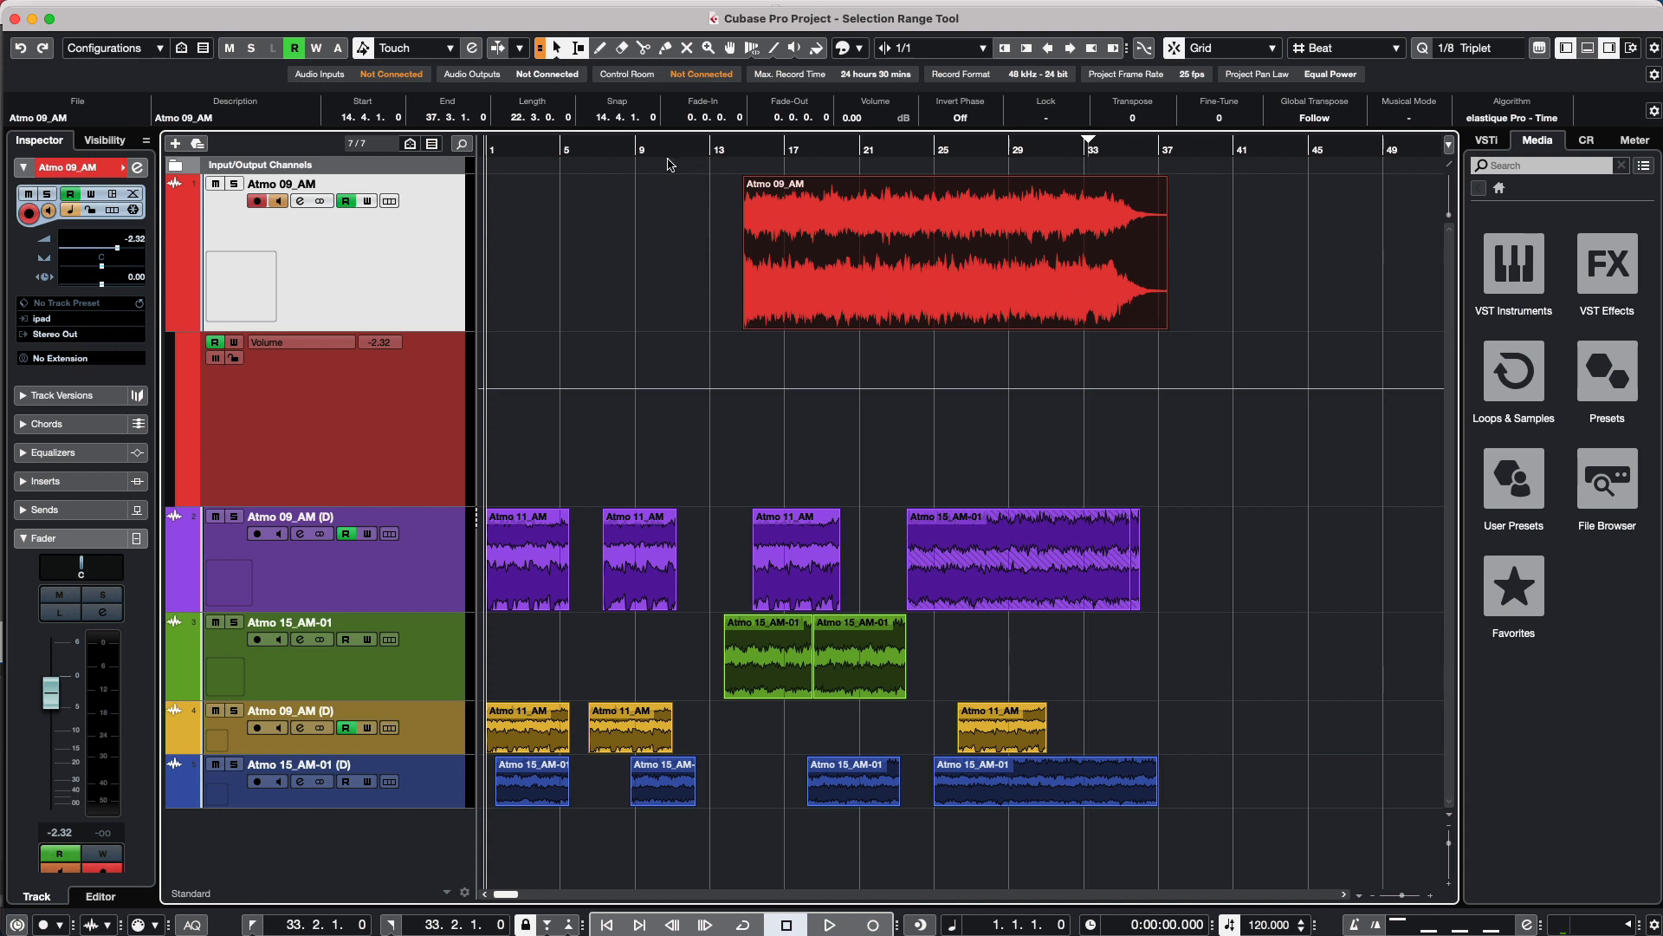
Switch object selection to Sizing Moves Contents, and resize the Atmo 09_AM event to end at 36.4.1.0 and start at 13.4.1.0.
click(557, 49)
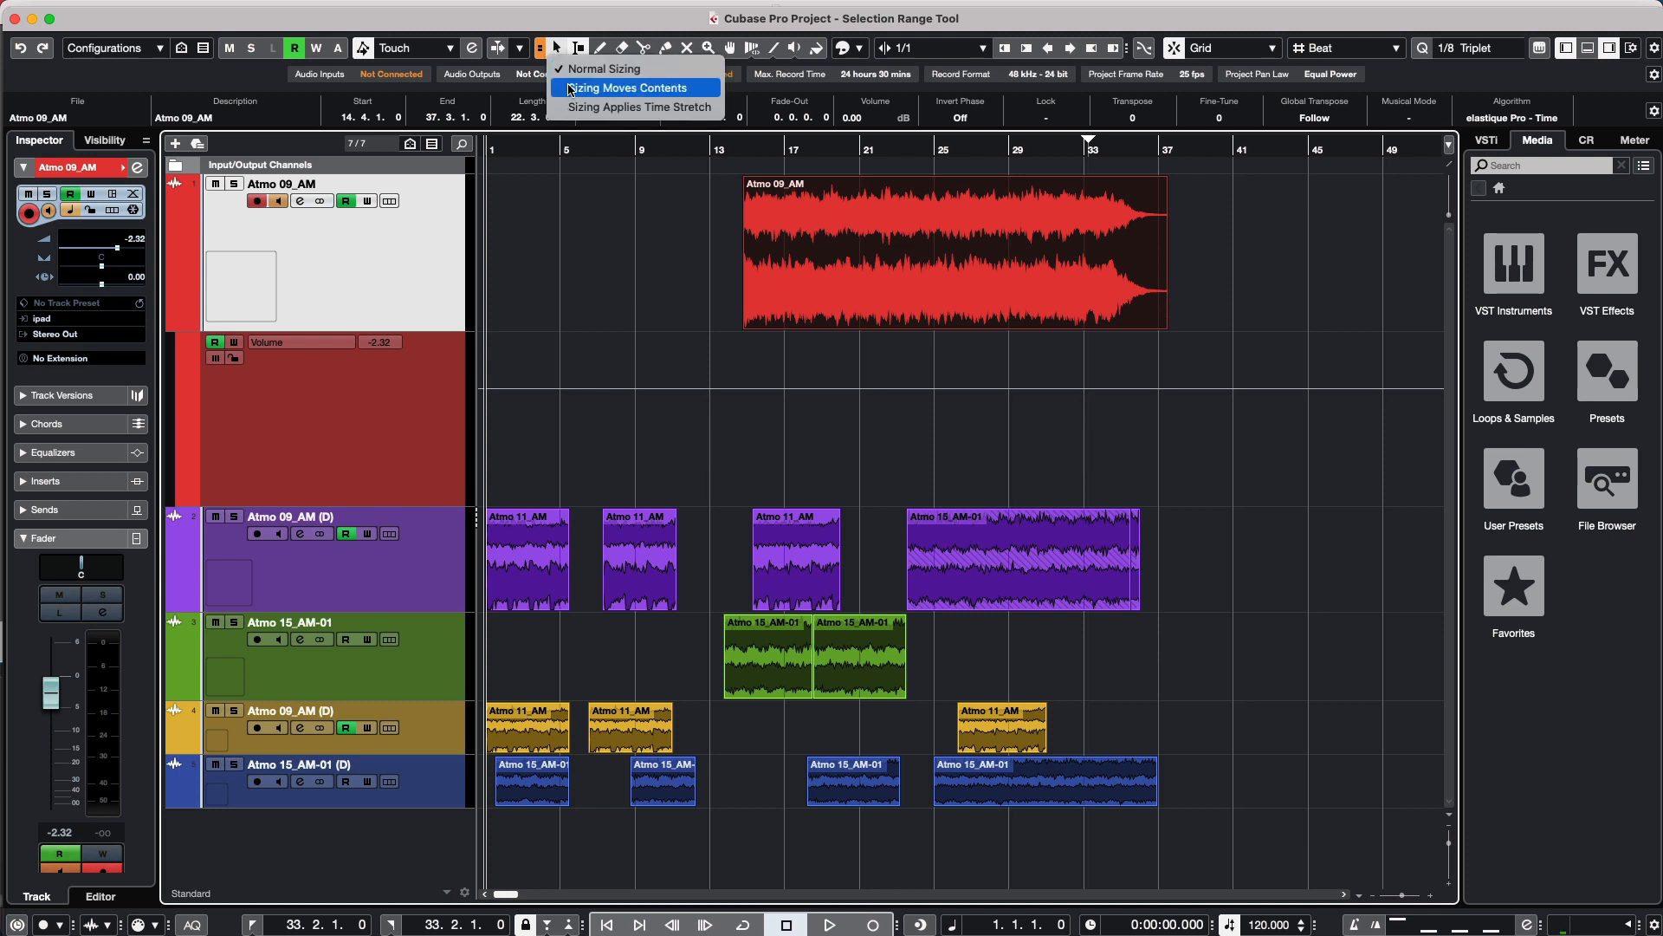
click(571, 88)
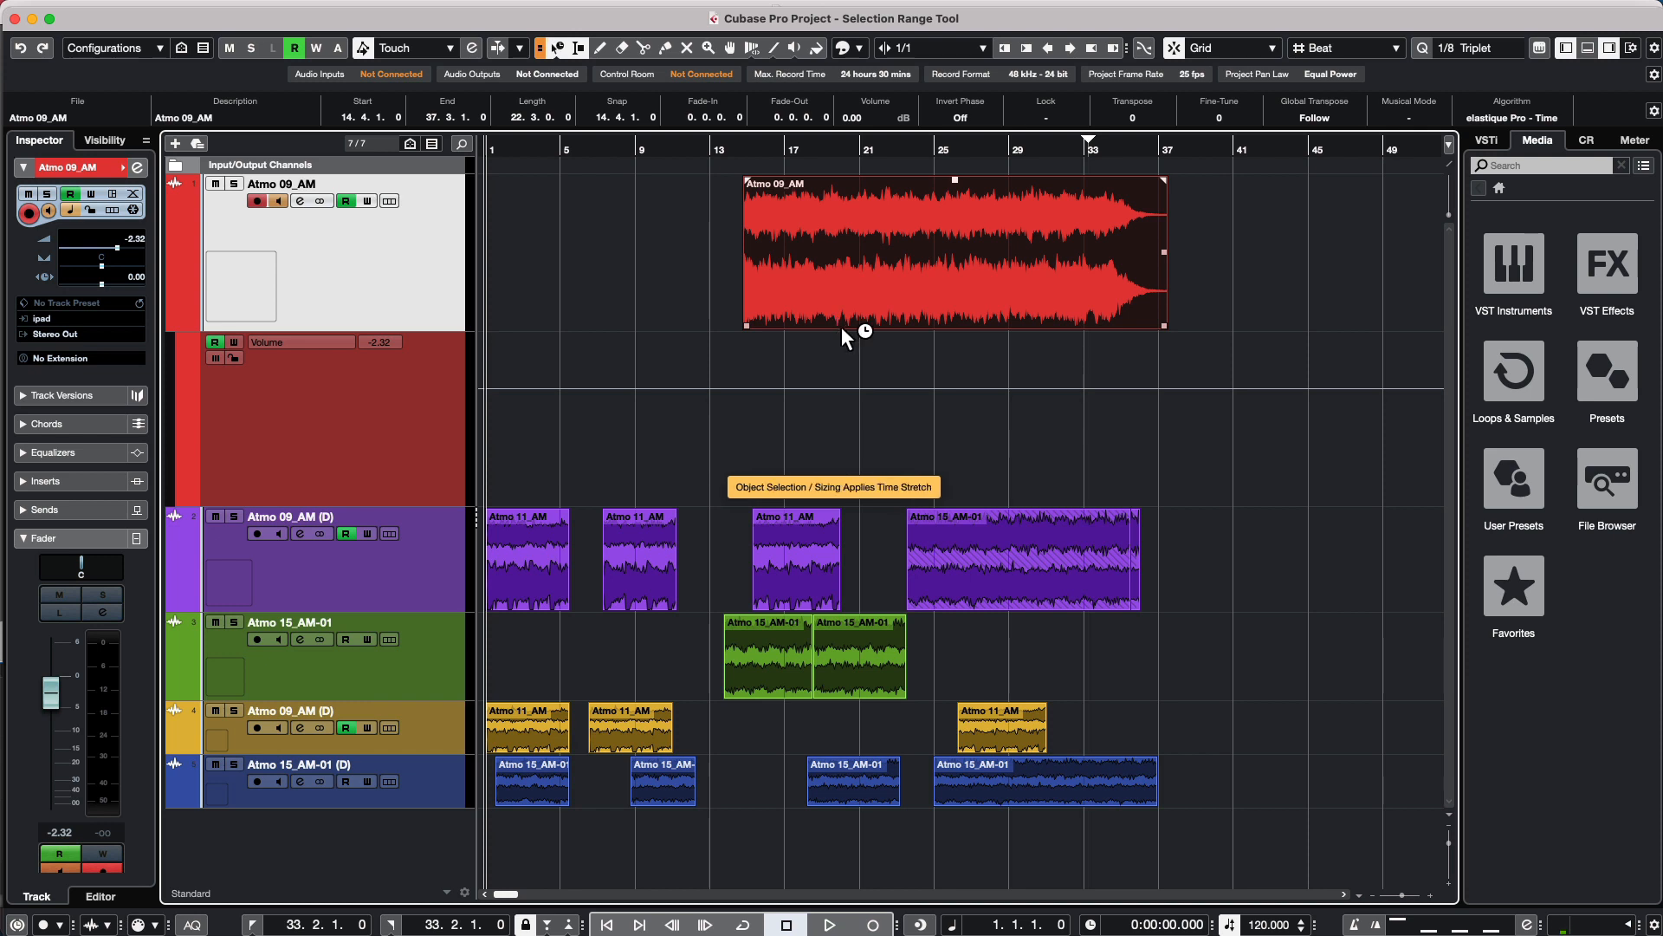
click(555, 52)
click(555, 52)
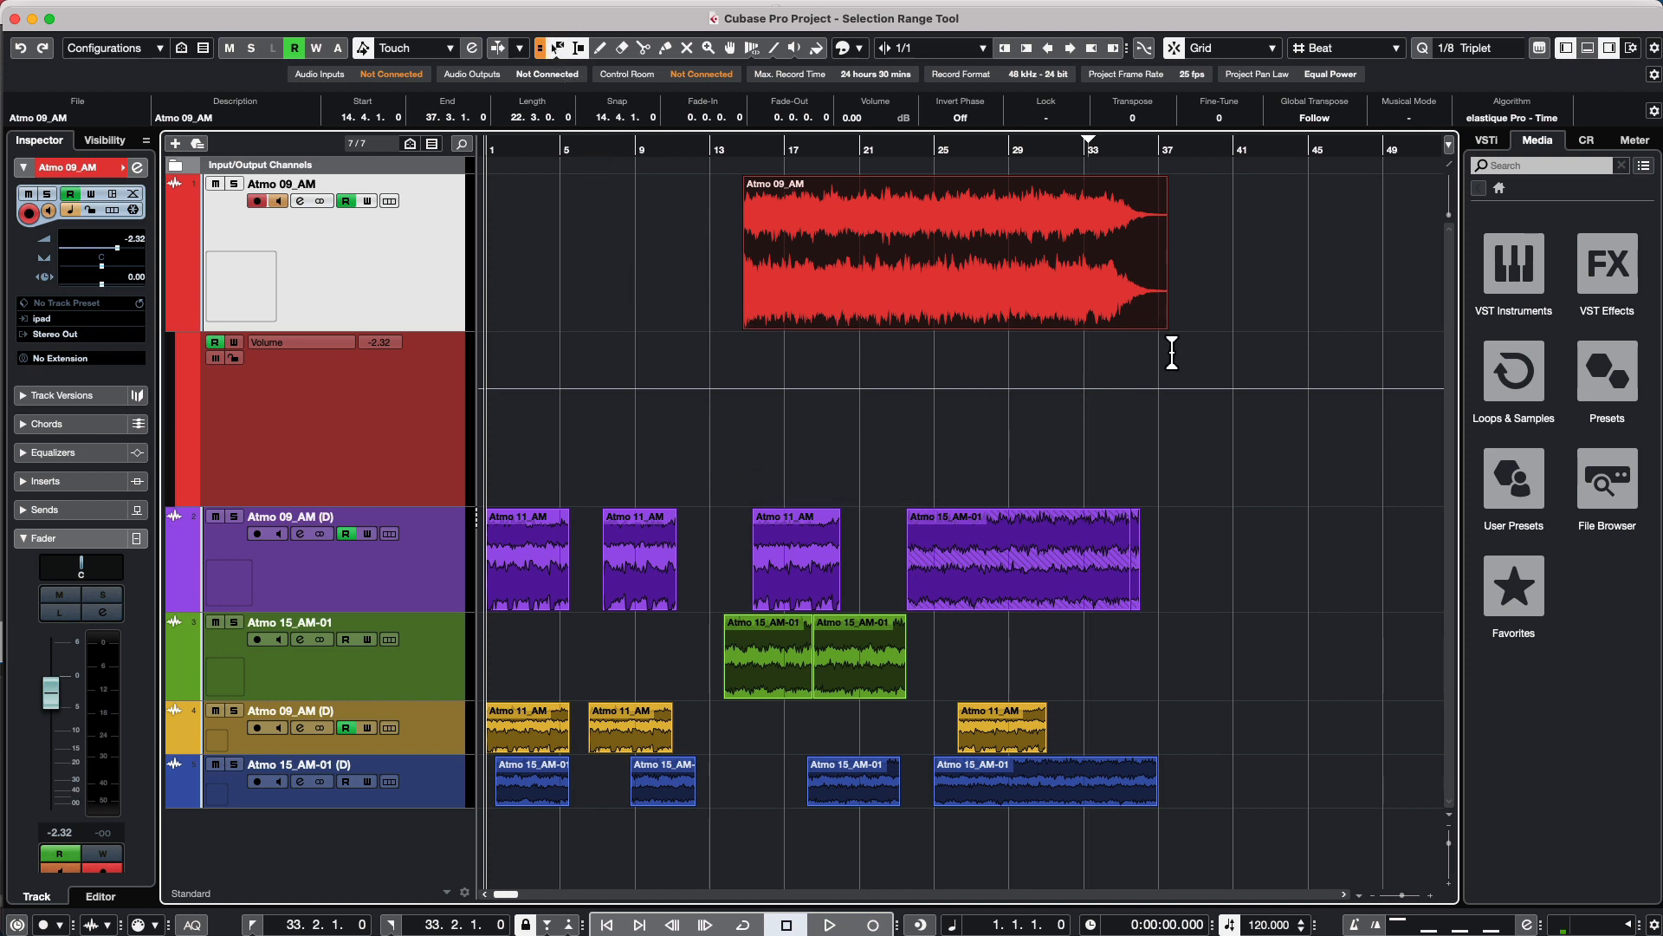
mouse_move(1171, 338)
mouse_down()
mouse_move(889, 341)
mouse_move(1156, 321)
mouse_up()
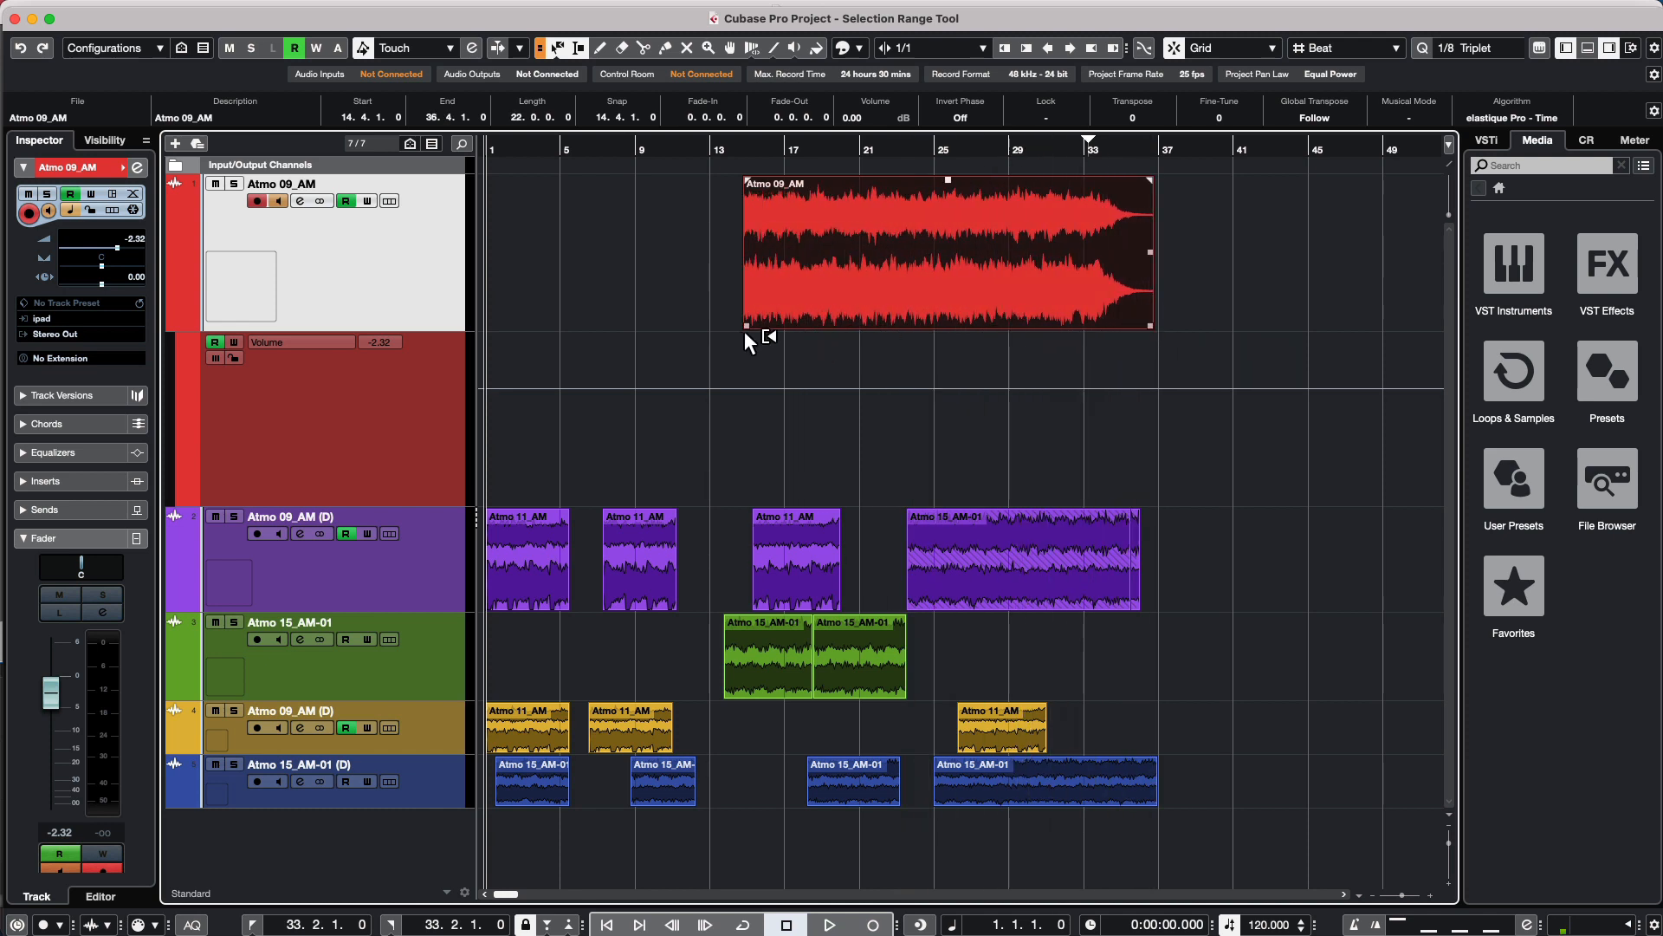
mouse_move(747, 336)
mouse_down()
mouse_move(914, 330)
mouse_move(726, 328)
mouse_up()
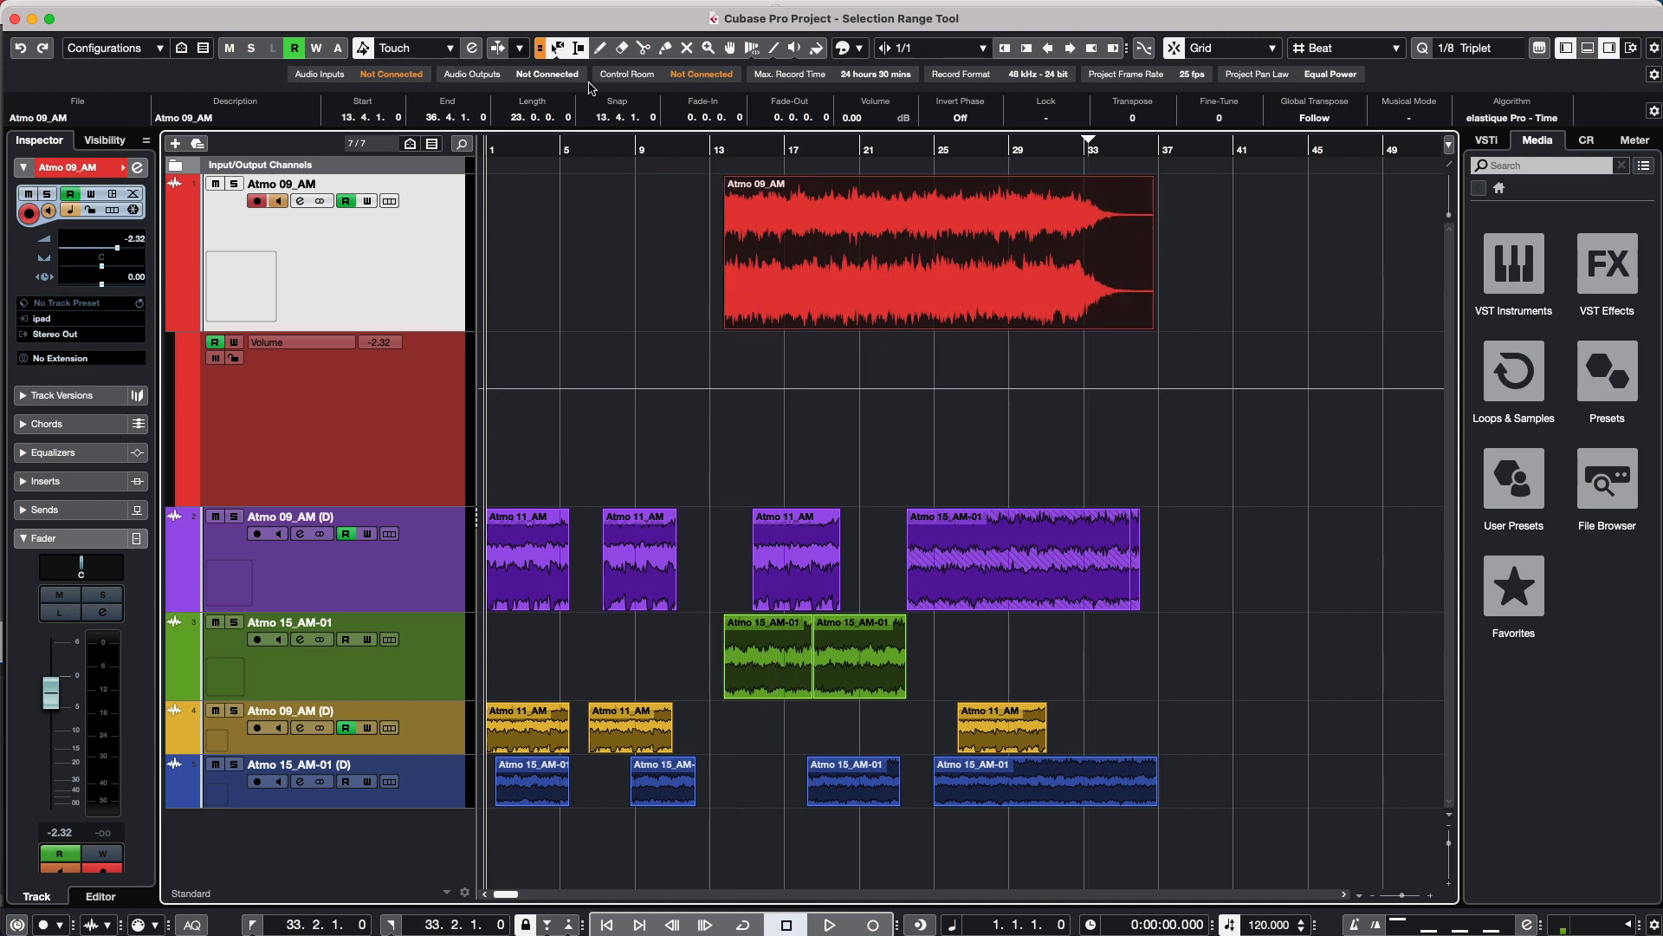
Switch object selection to Sizing Applies Time Stretch, and compress the Atmo 09_AM event to end at 30.1.1.0.
click(558, 48)
click(624, 106)
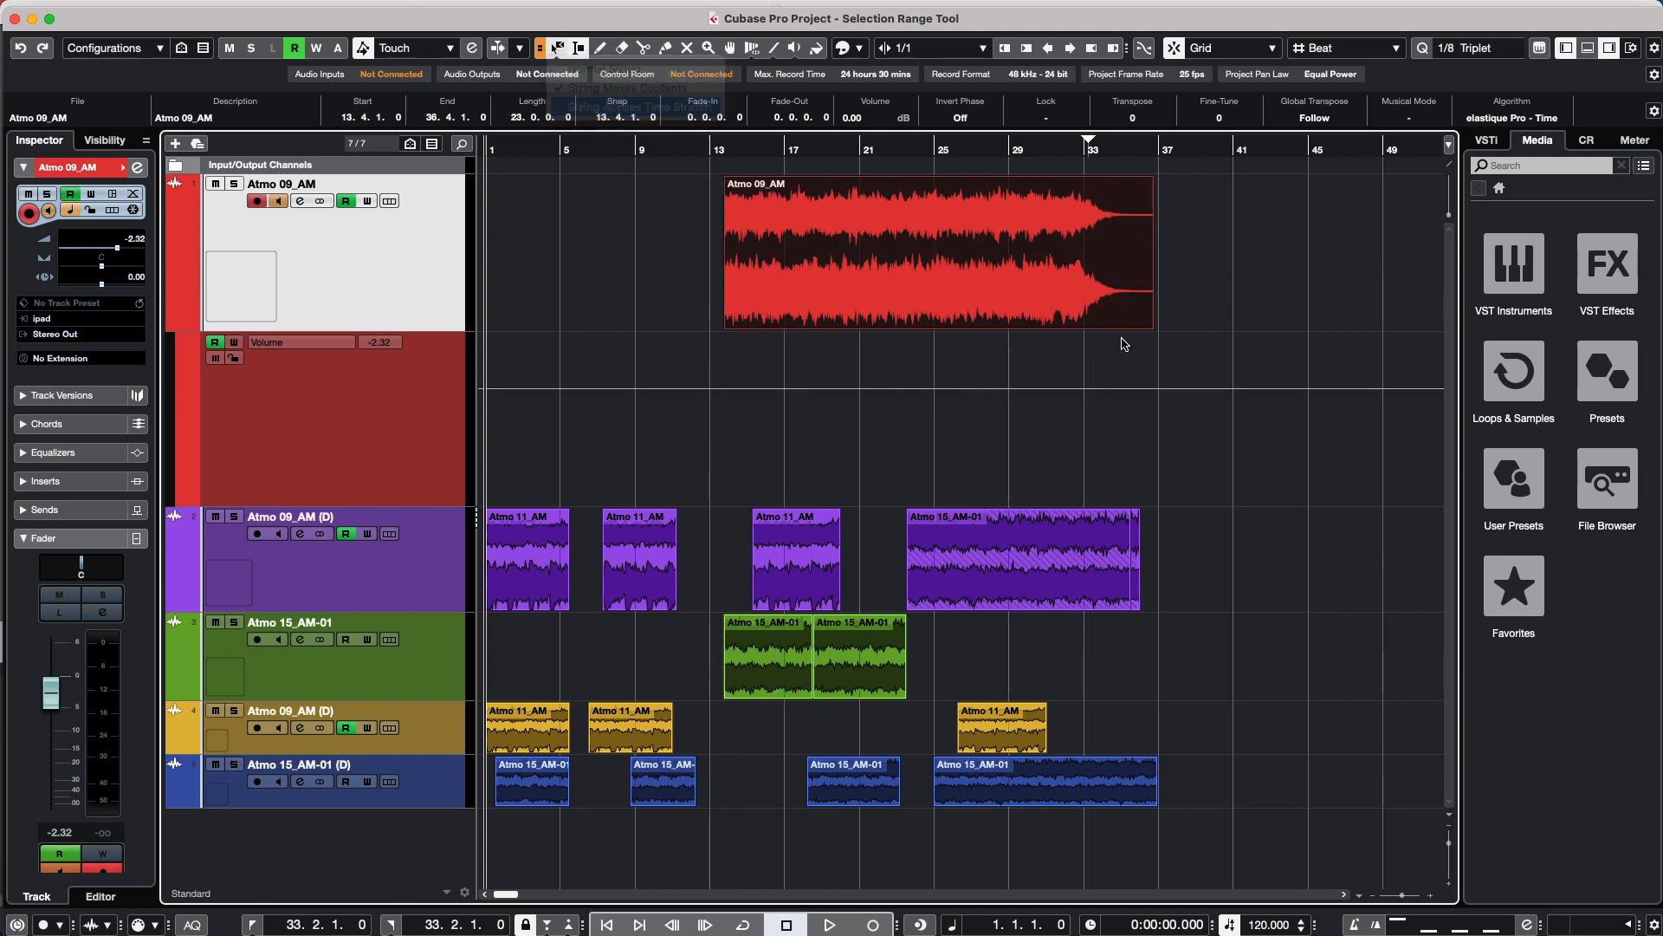
drag(1155, 331, 1026, 331)
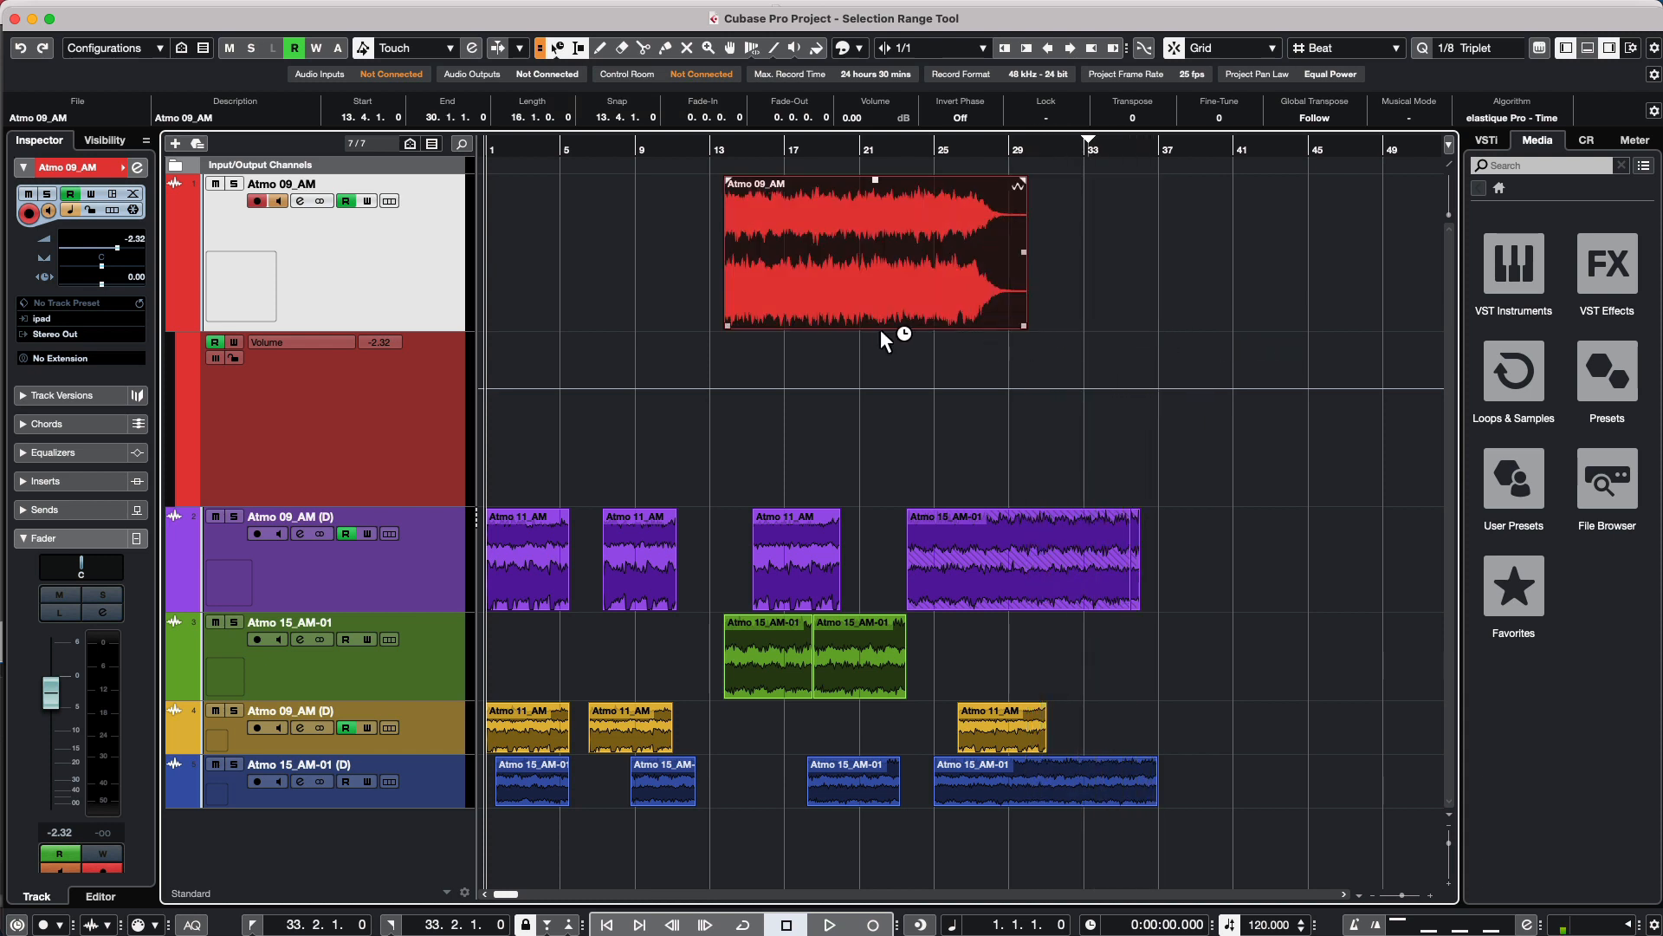
Undo the time stretch and all earlier resizes of the Atmo 09_AM event.
click(998, 382)
key(super+z)
key(super+z)
key(super+z)
key(super+z)
key(super+z)
key(super+z)
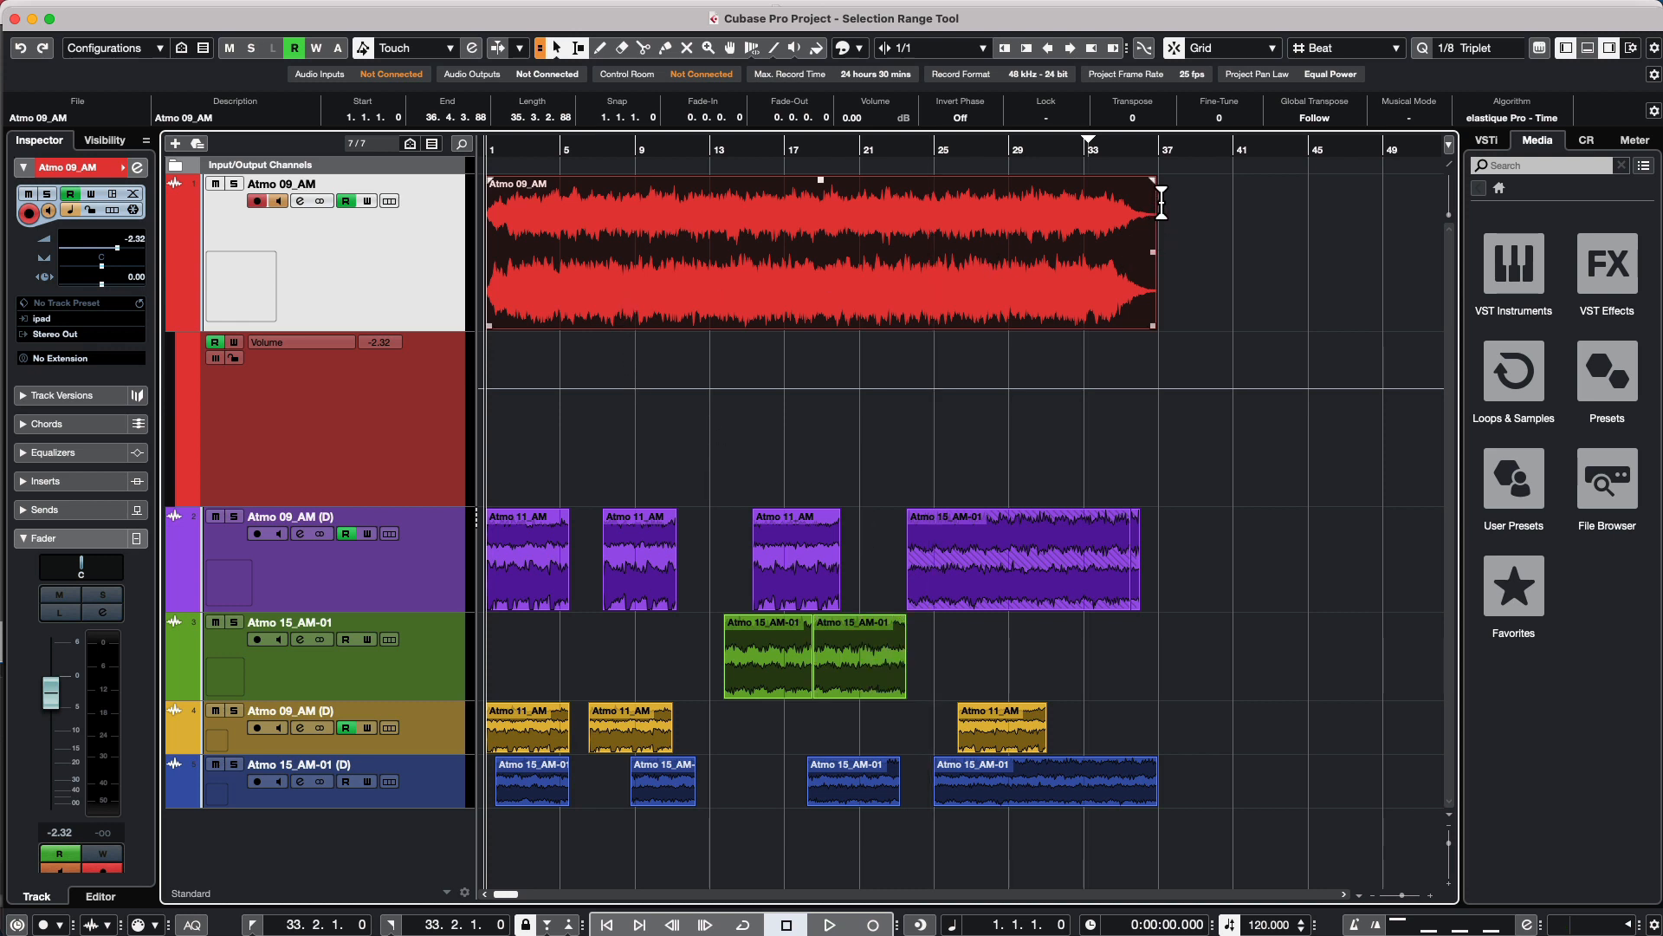
Add a fade-out of about 7.2.2.36 and a fade-in of about 7.0.3.75 to the Atmo 09_AM event, and deselect it.
drag(1154, 180, 1014, 212)
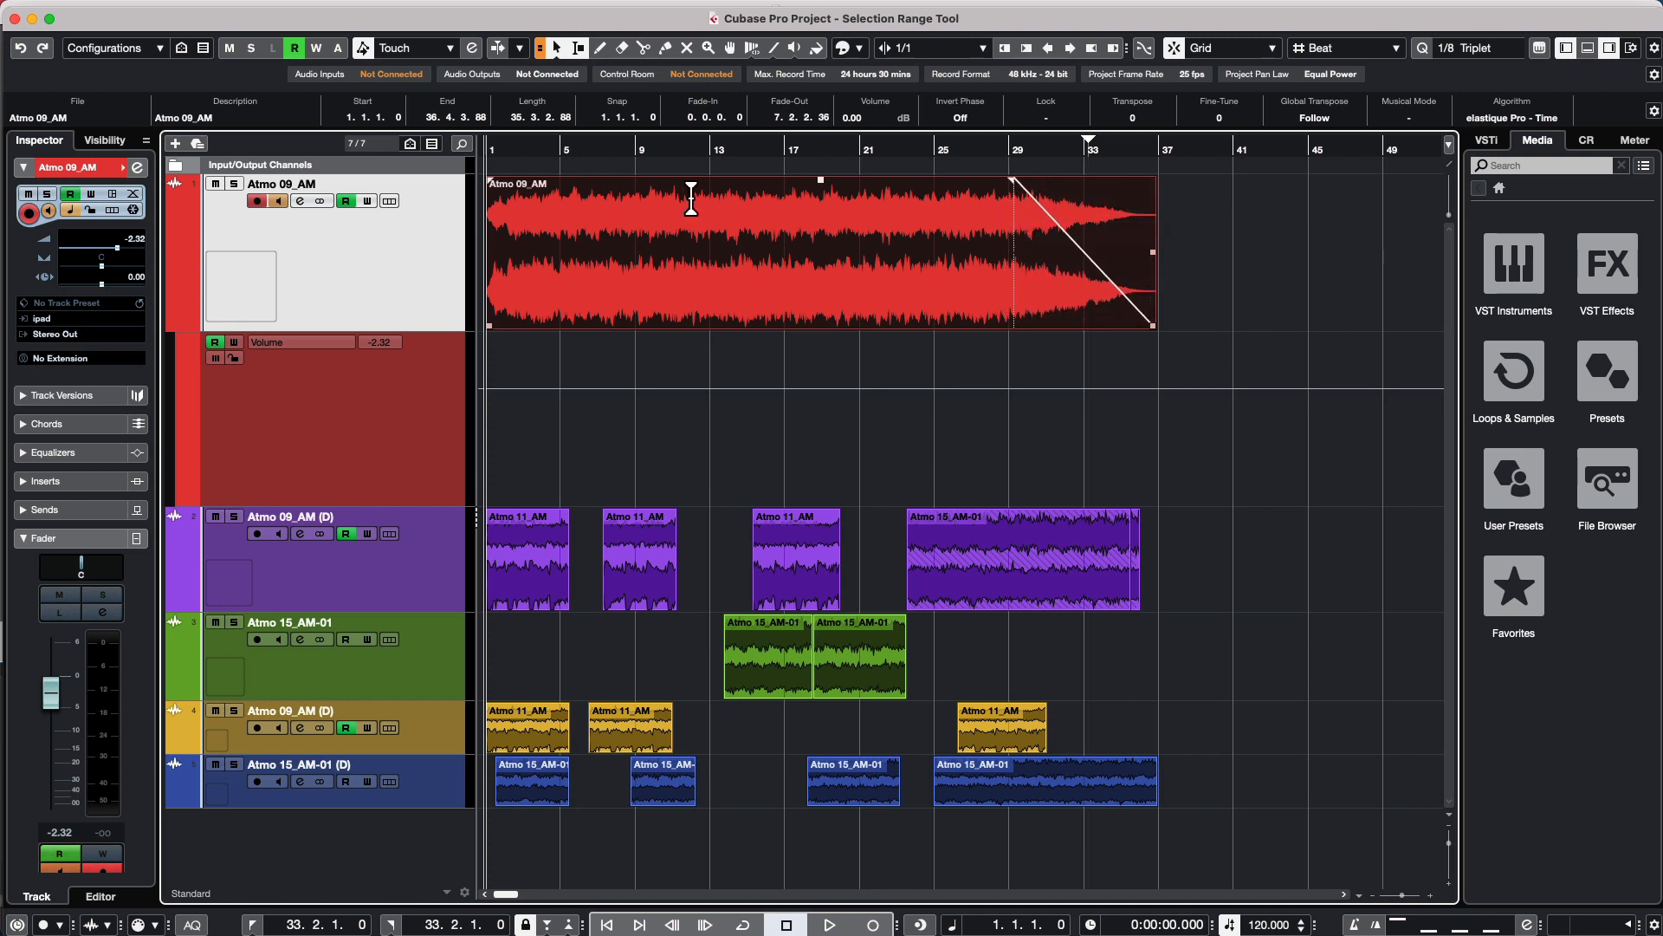
drag(490, 180, 635, 183)
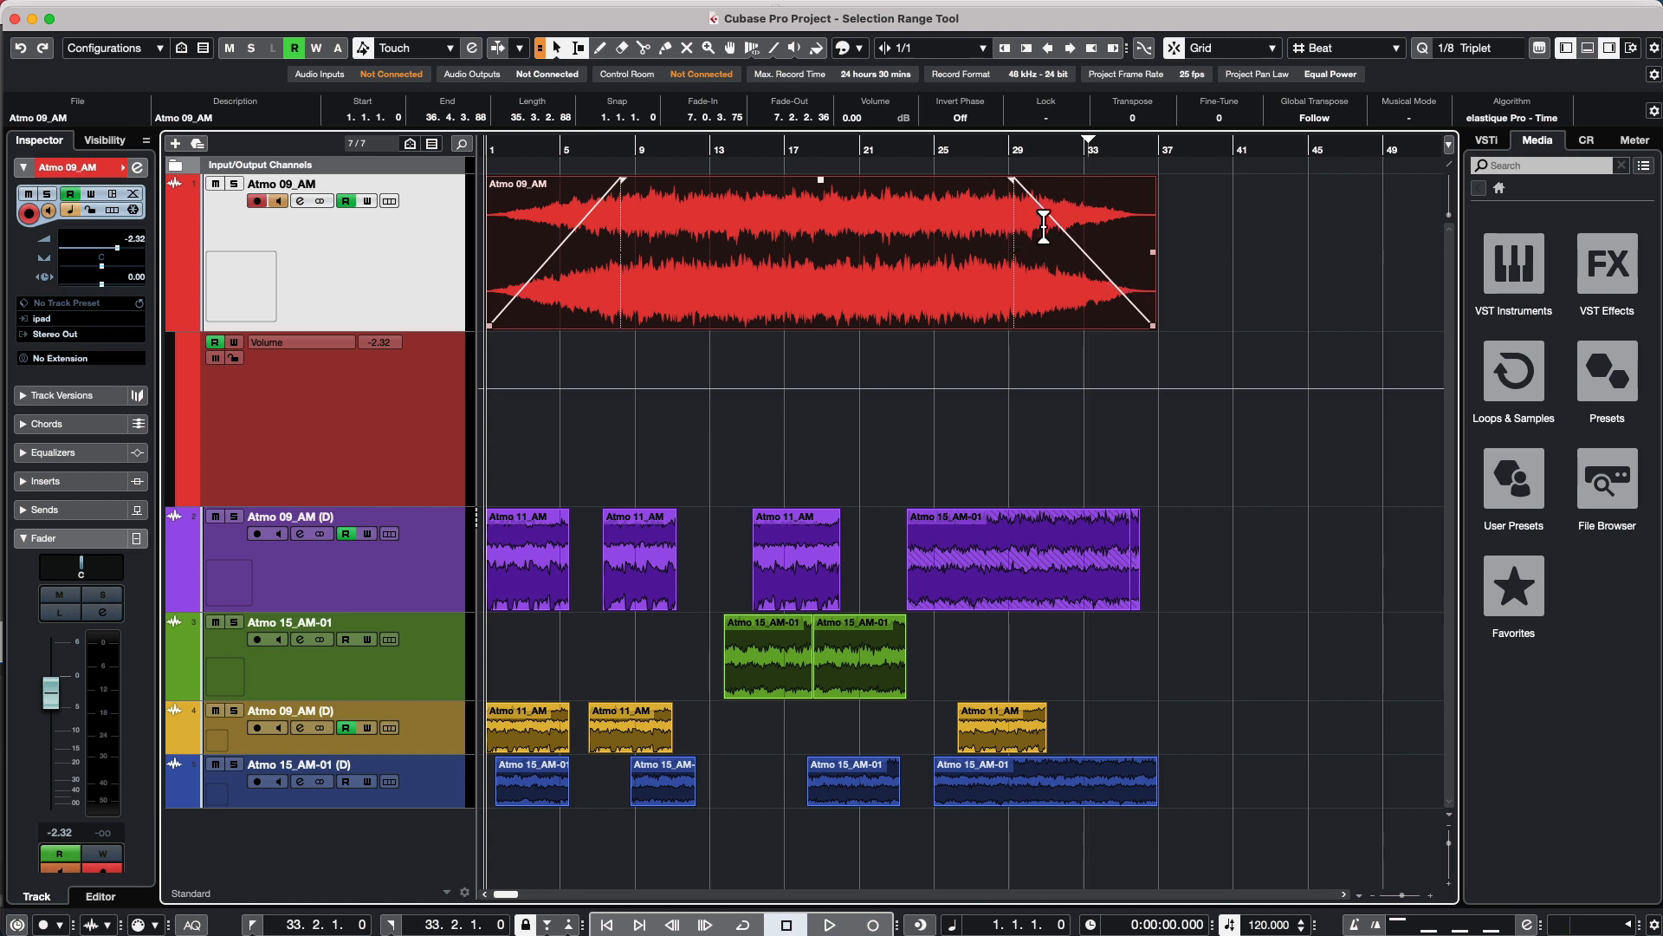
click(1187, 293)
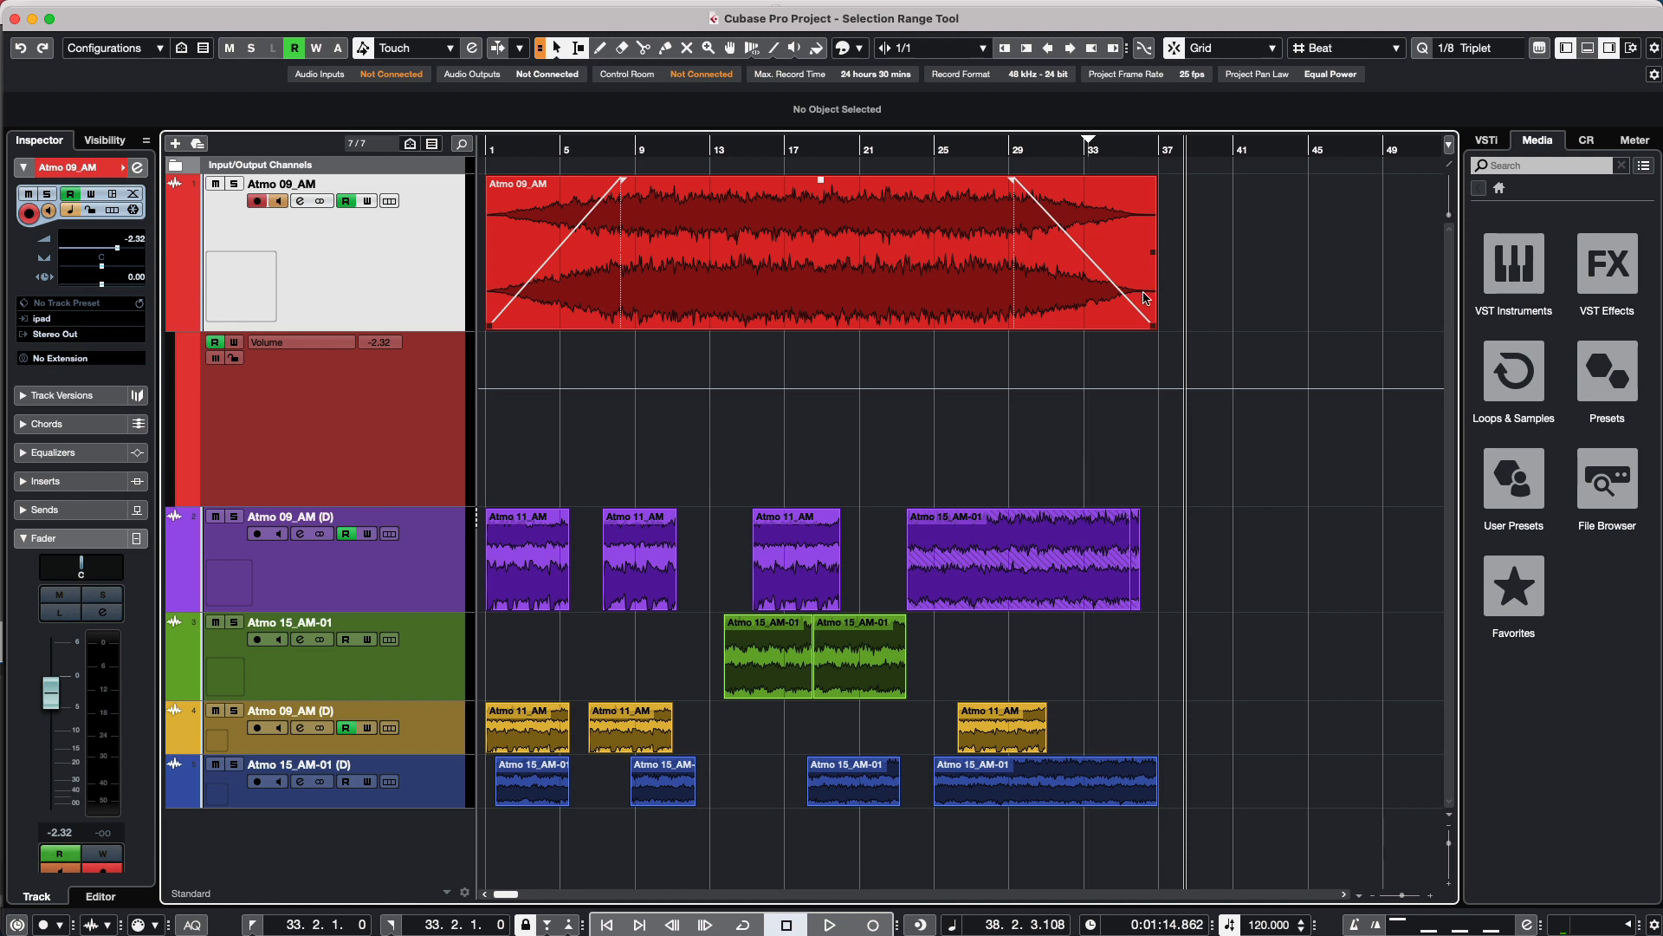
Extend the faded Atmo 09_AM event's end to 37.2.4.64, and trim it back to between bars 34 and 35.
click(1144, 297)
double_click(1143, 297)
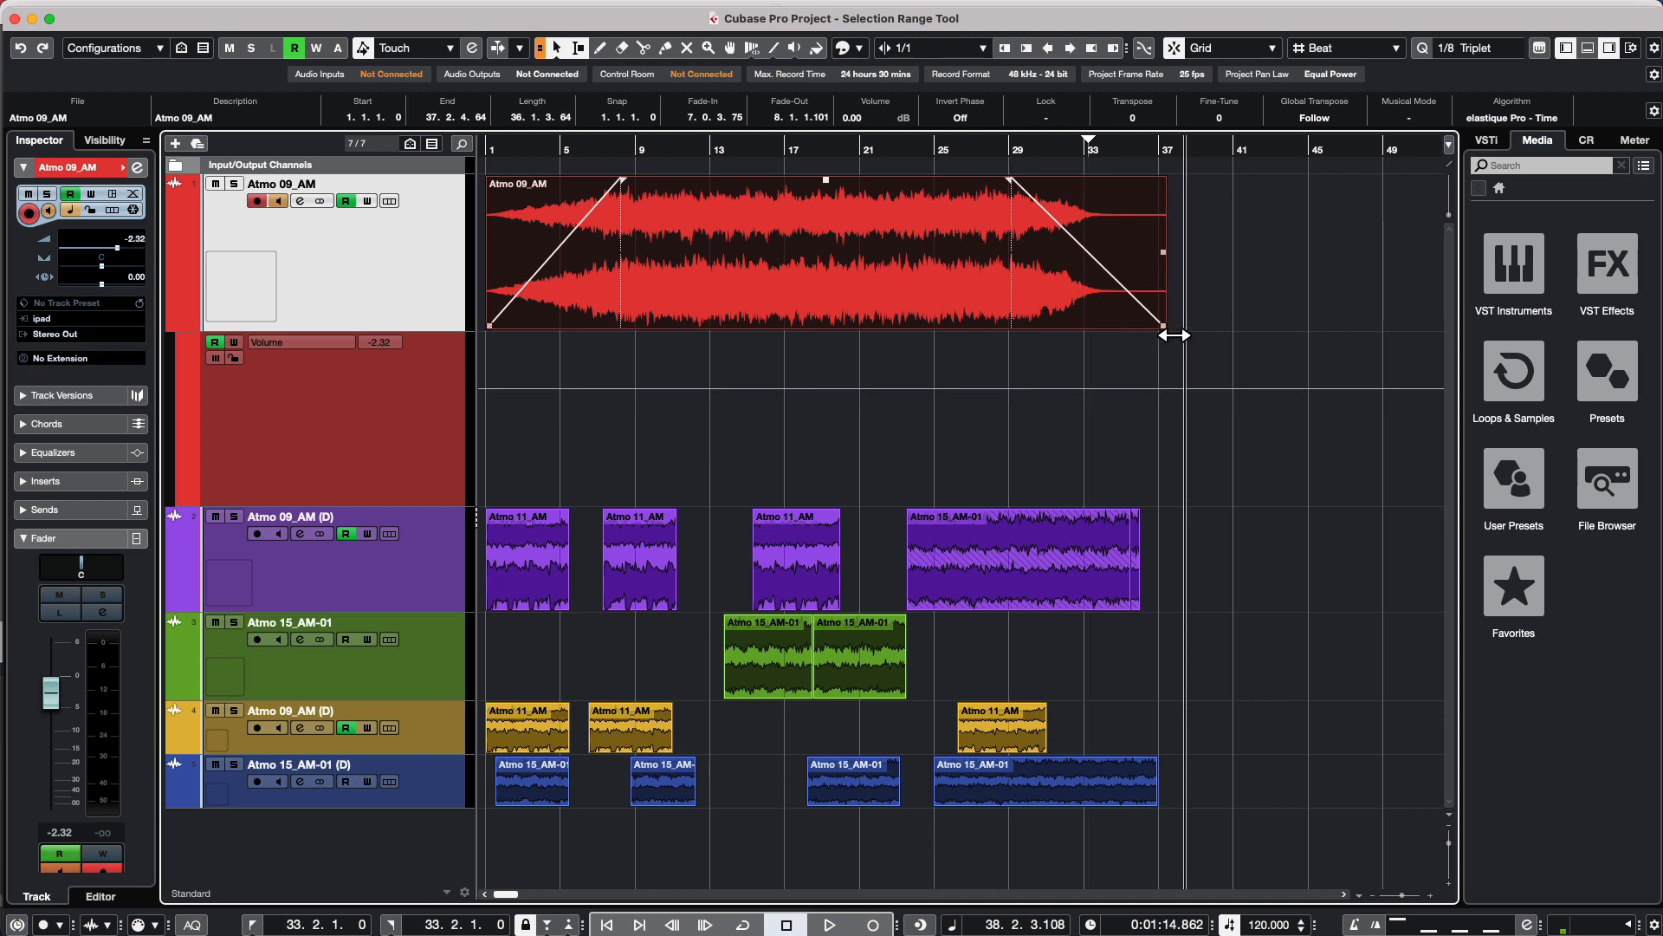
drag(1174, 332, 1111, 339)
click(713, 203)
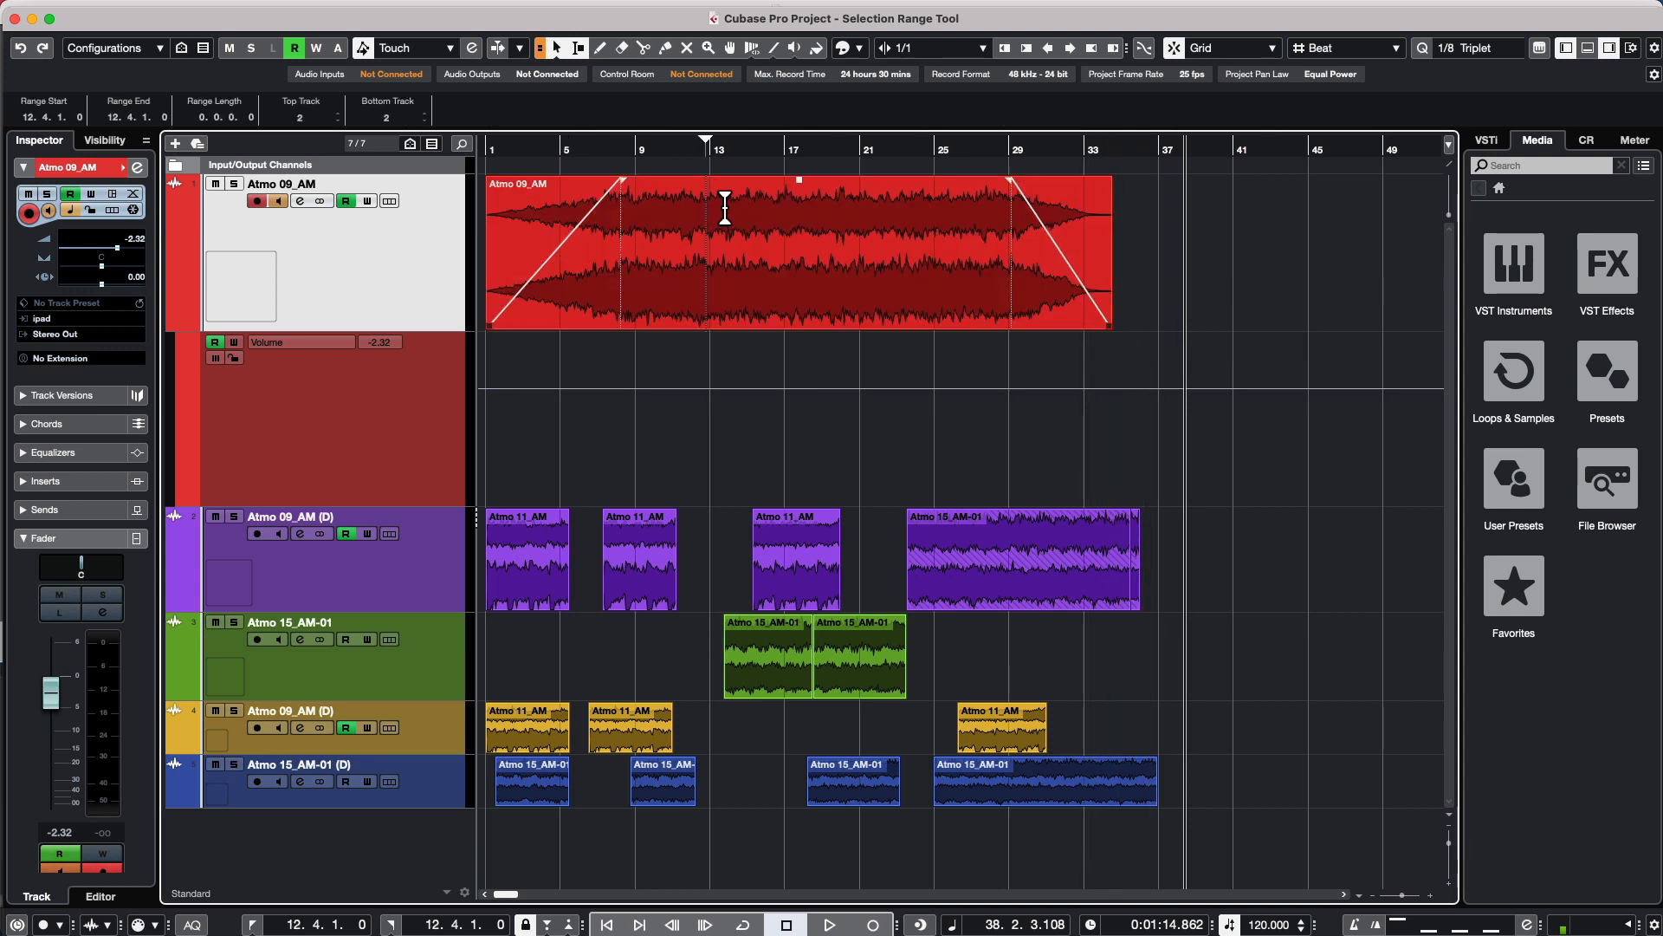
Undo the resizes and both fades of the Atmo 09_AM event.
key(super+z)
key(super+z)
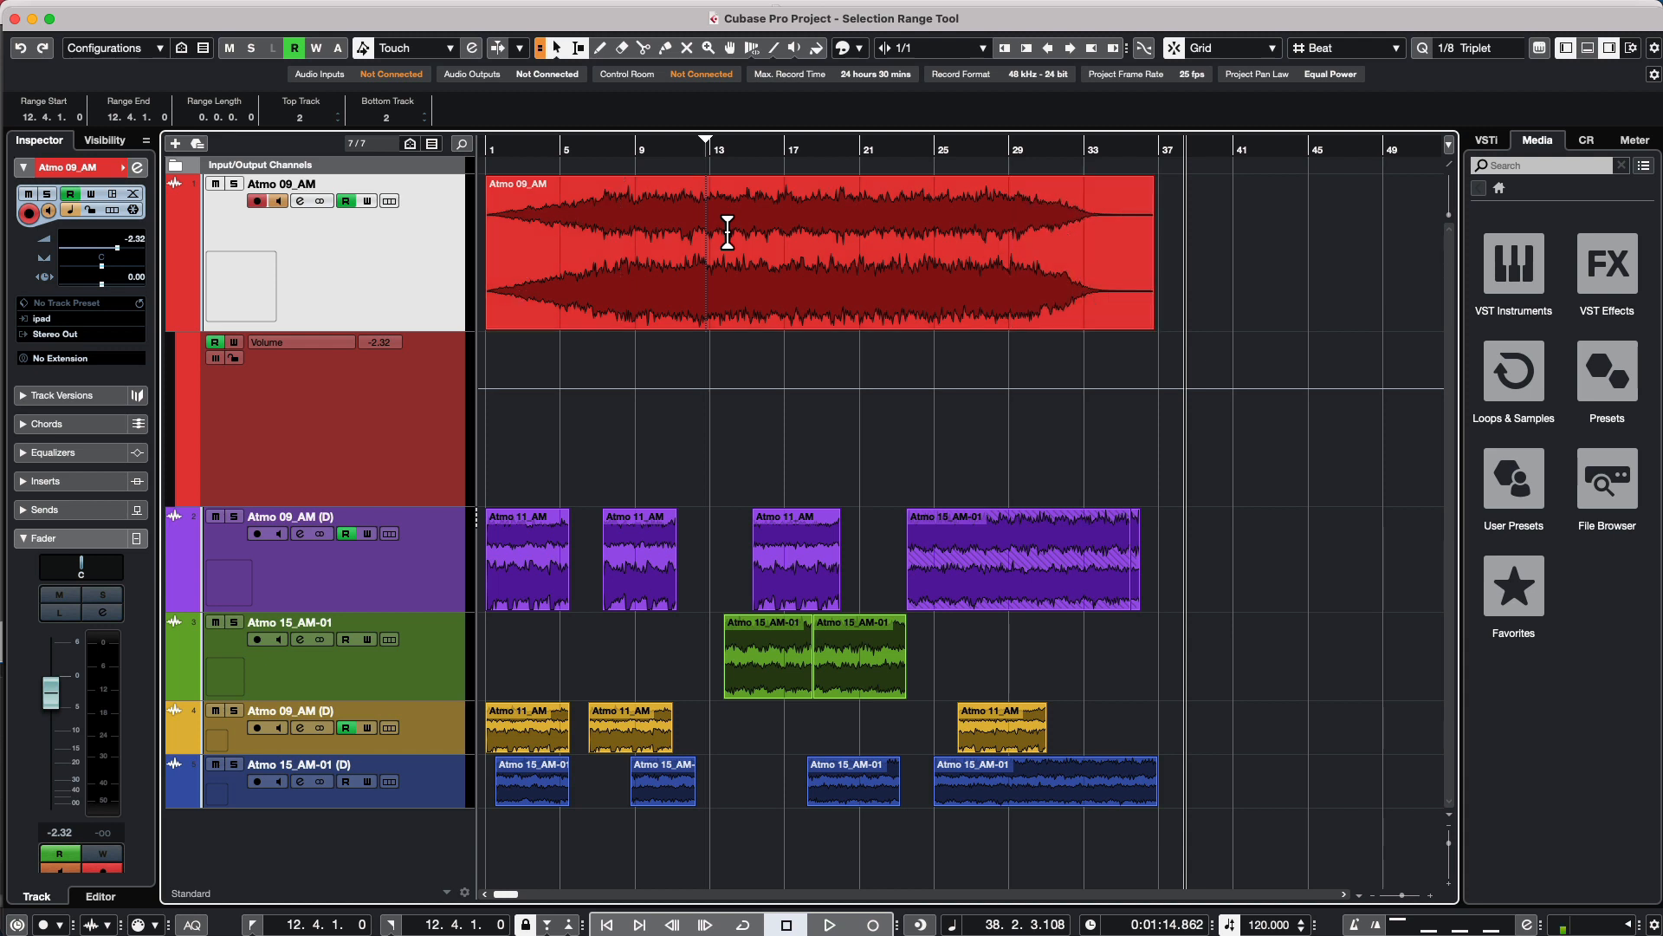
key(super+z)
key(super+z)
key(super+z)
key(super+z)
key(super+z)
key(super+z)
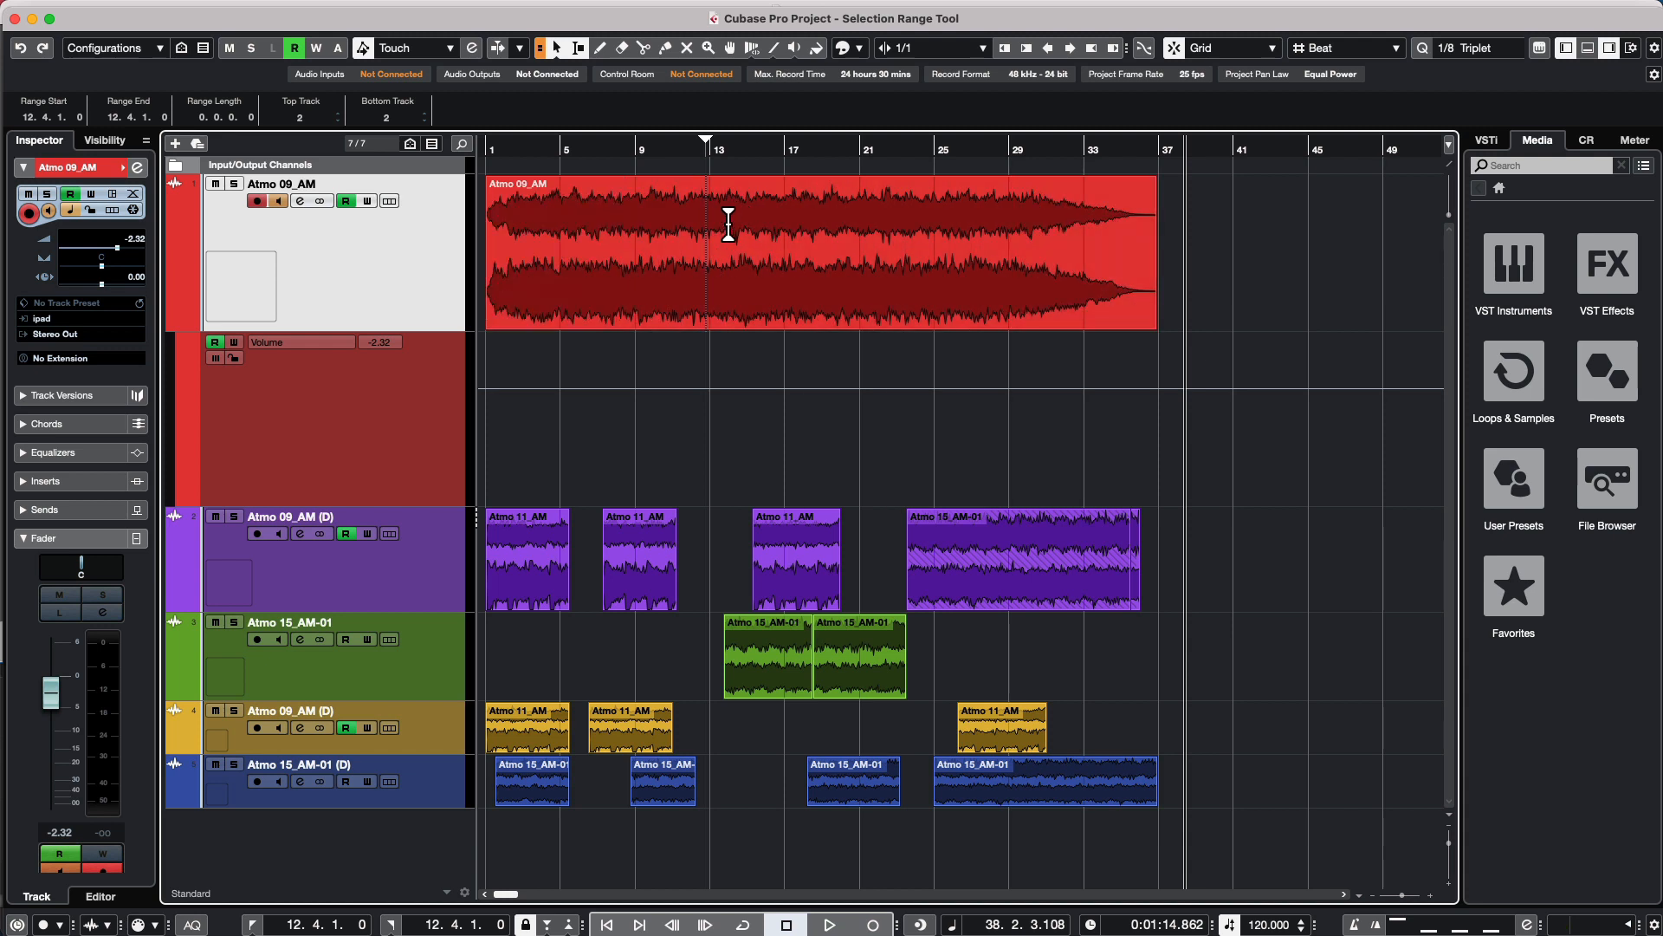
key(super+z)
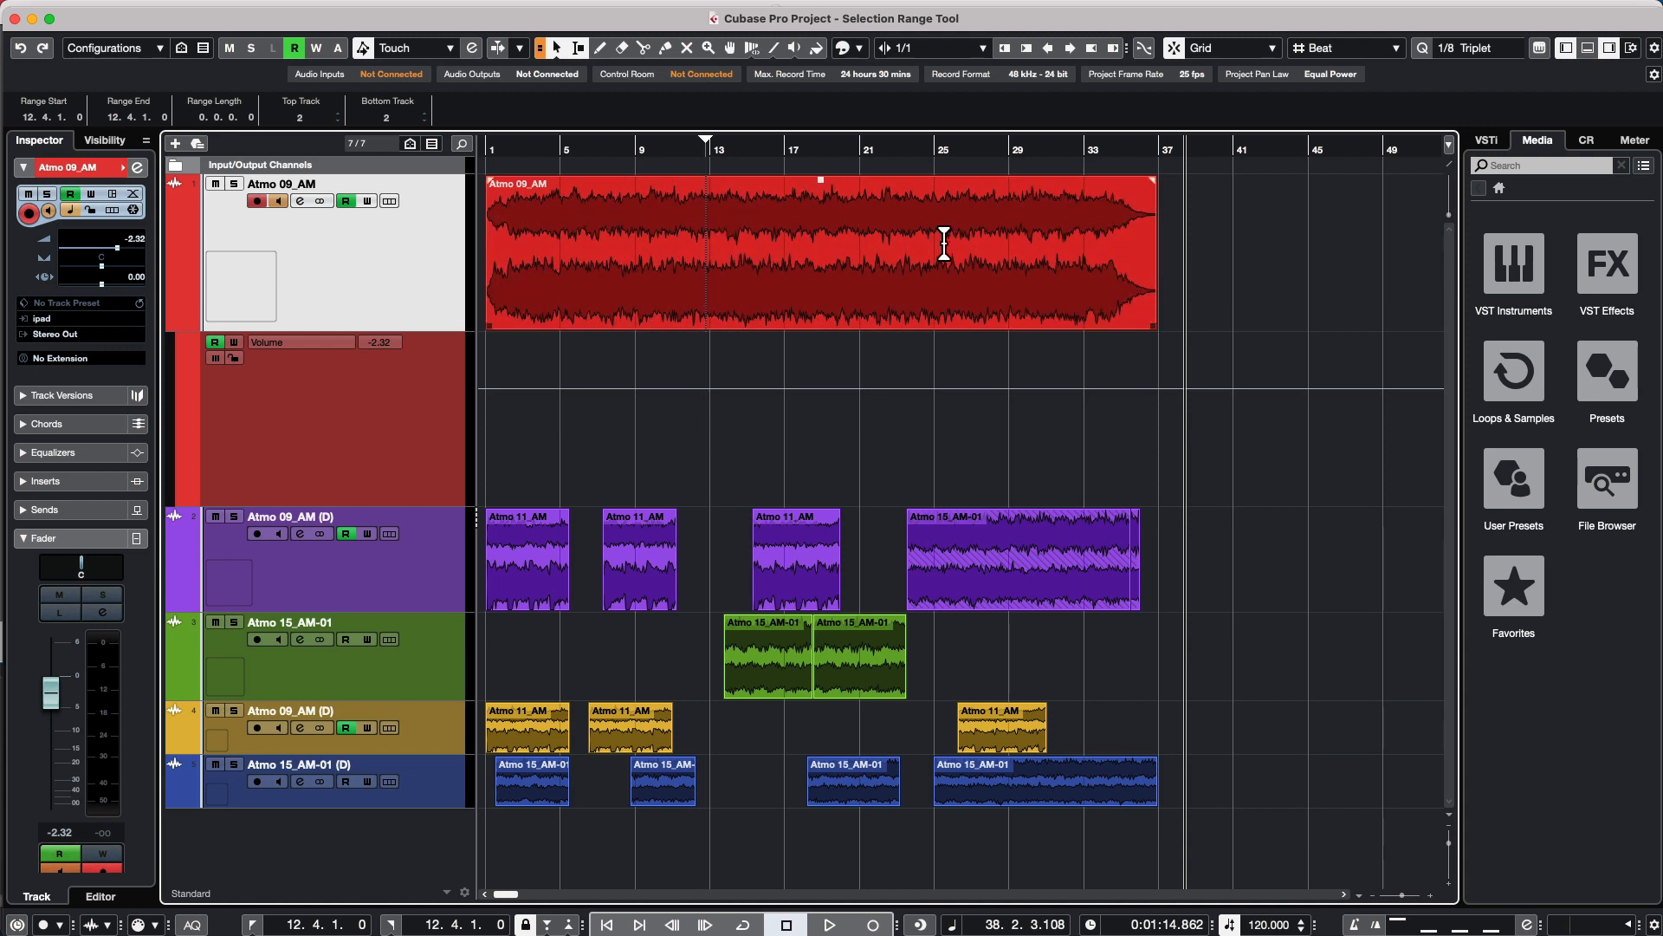
Select the range 1.1.1.0 to 7.2.1.0 on the Atmo 09_AM event and try to apply a fade to it.
drag(602, 223, 403, 243)
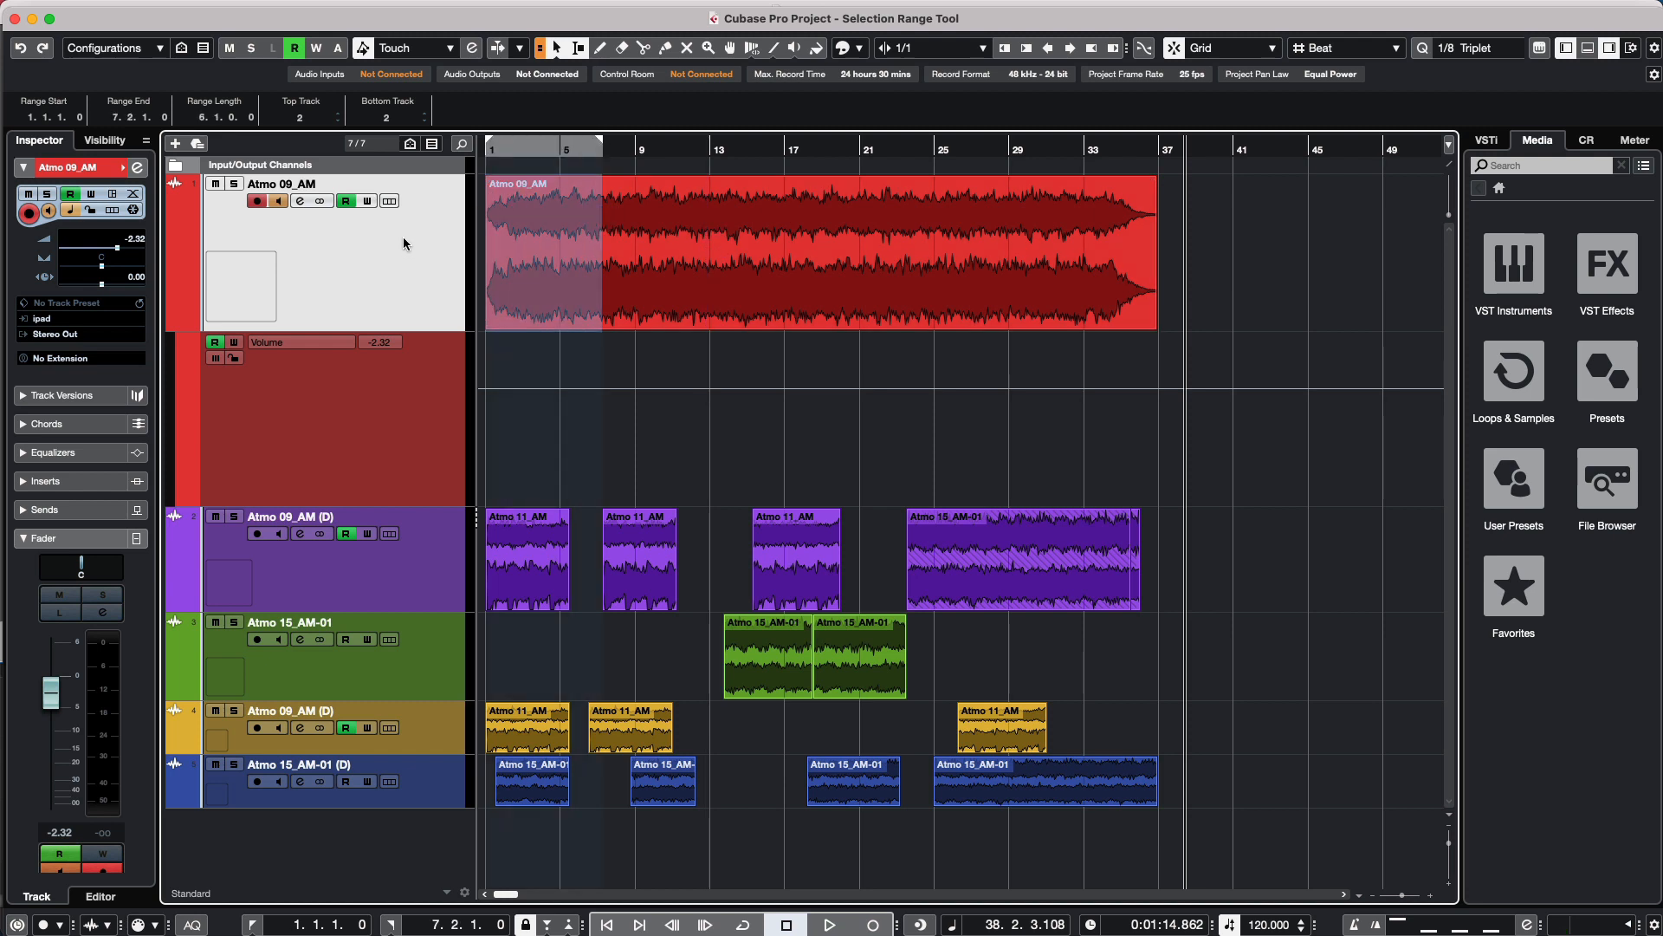
key(a)
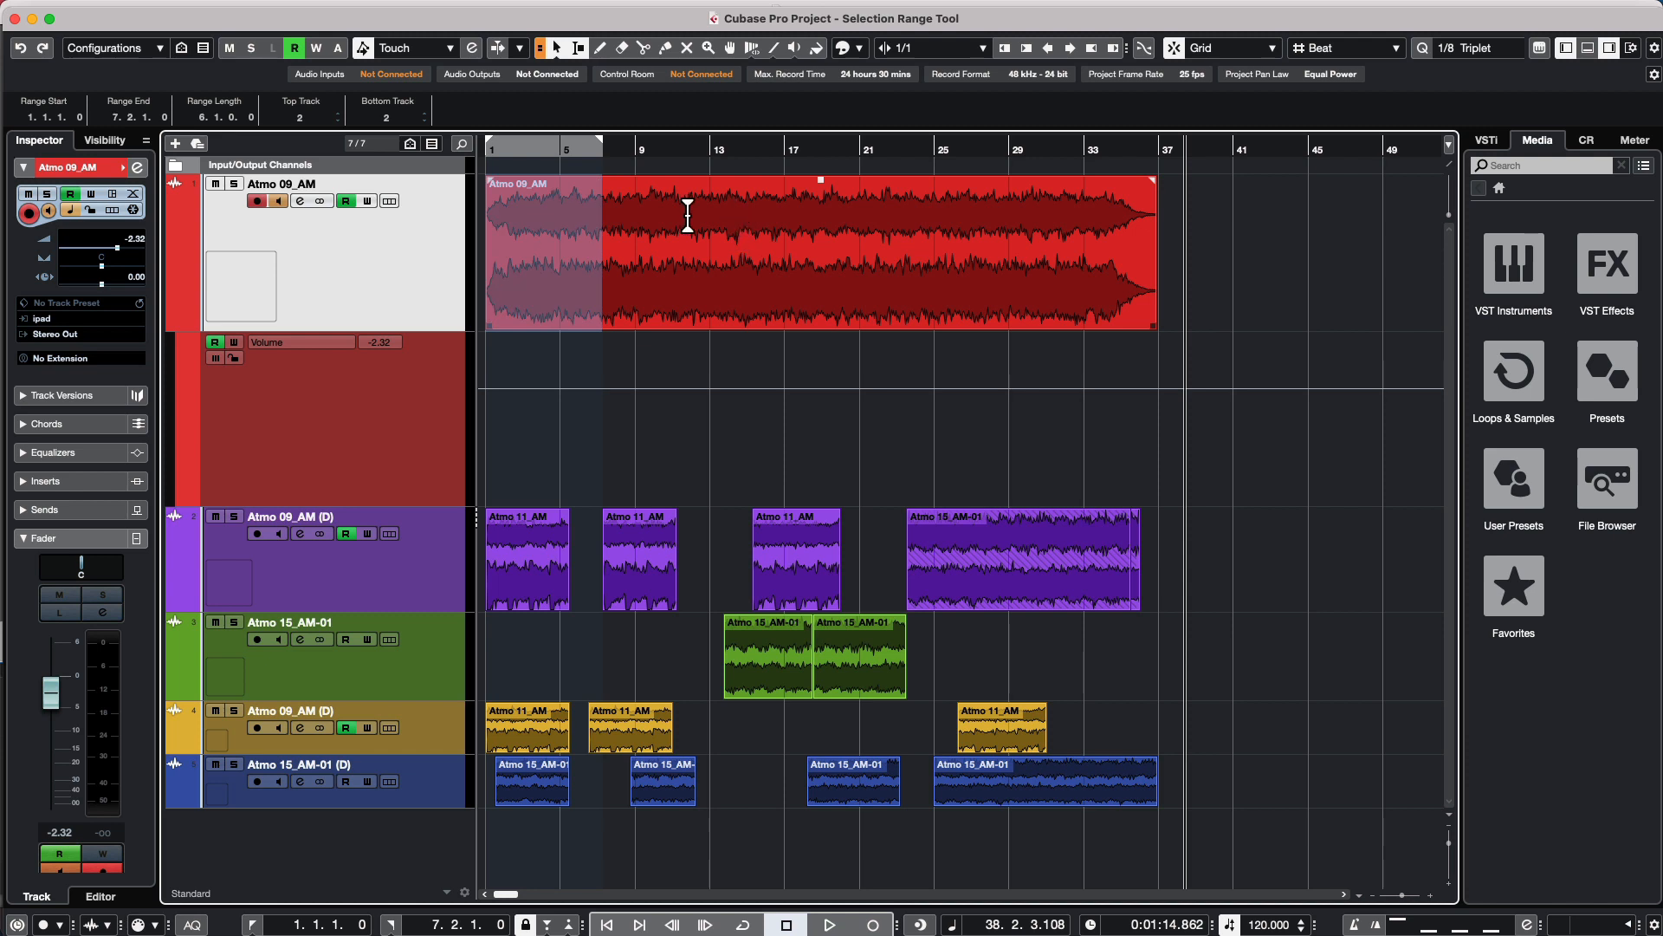
Fade the Atmo 09_AM event in and out around the range 10.4.1.0 to 28.3.1.0, and undo the fades.
drag(670, 216, 998, 243)
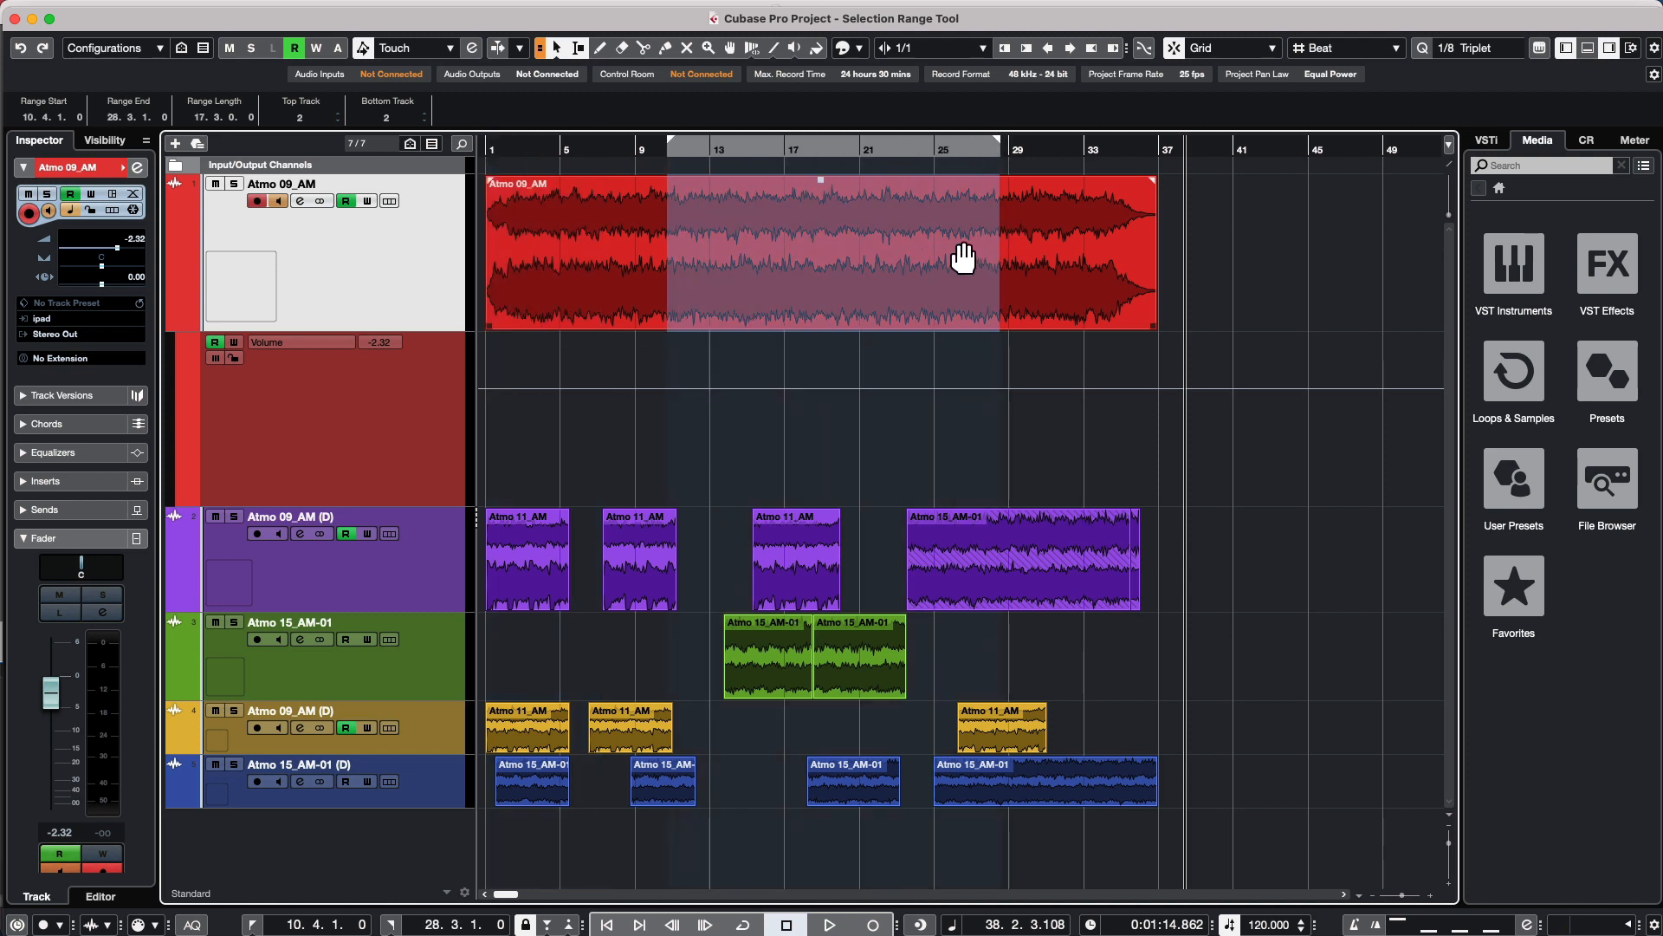
key(a)
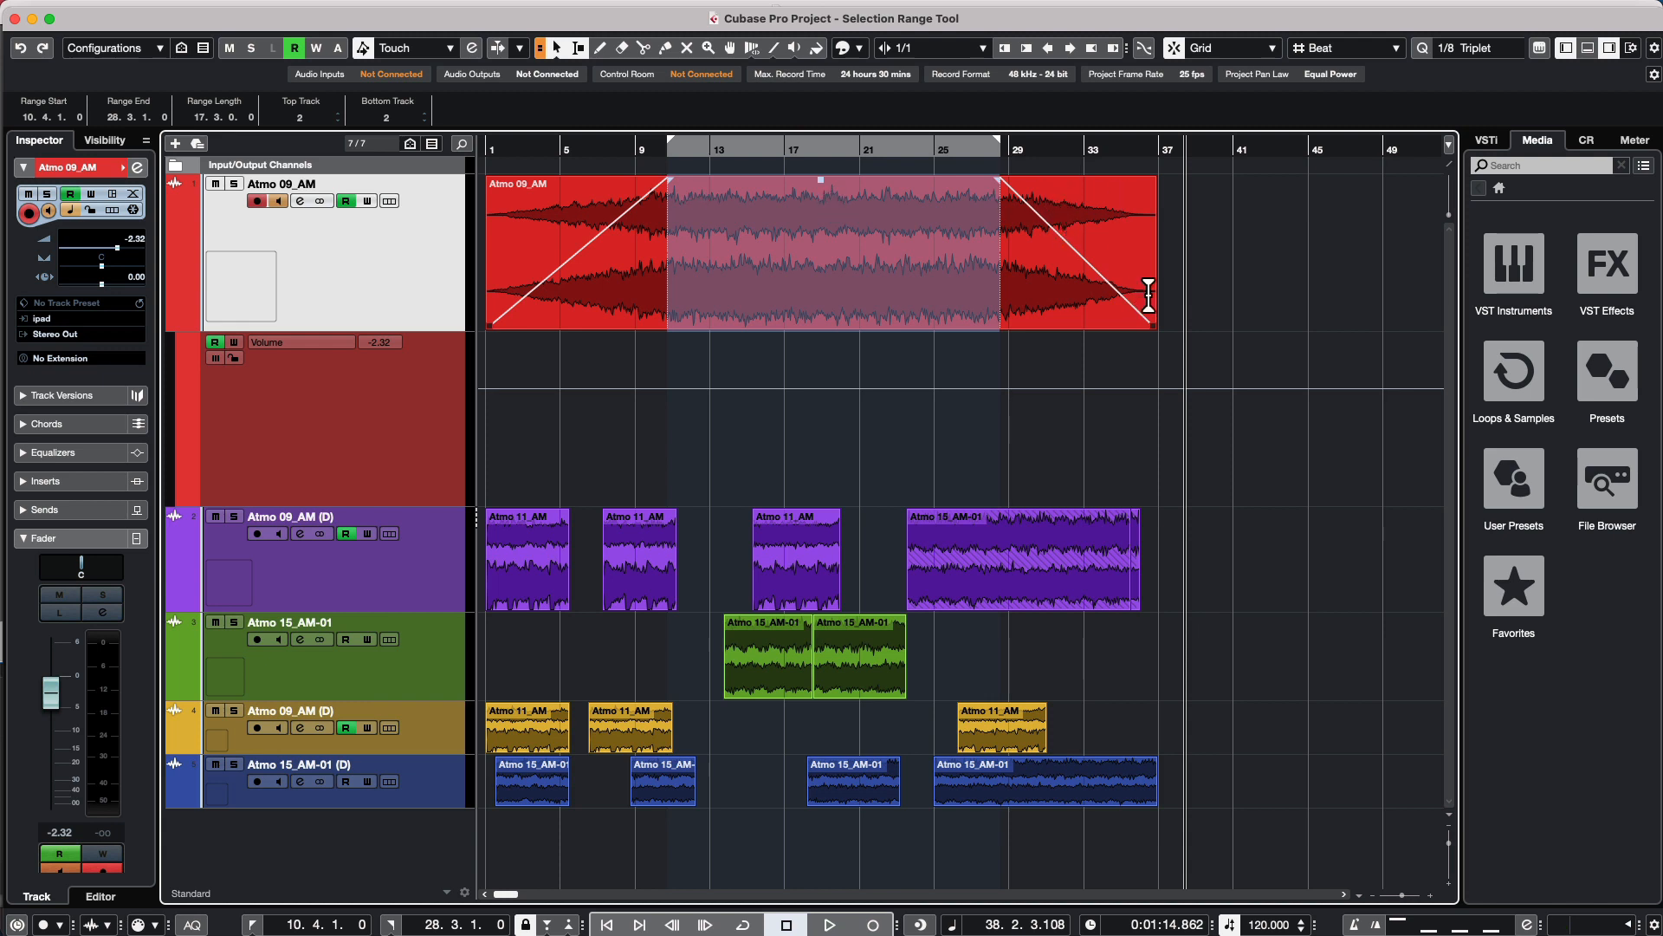
key(super+z)
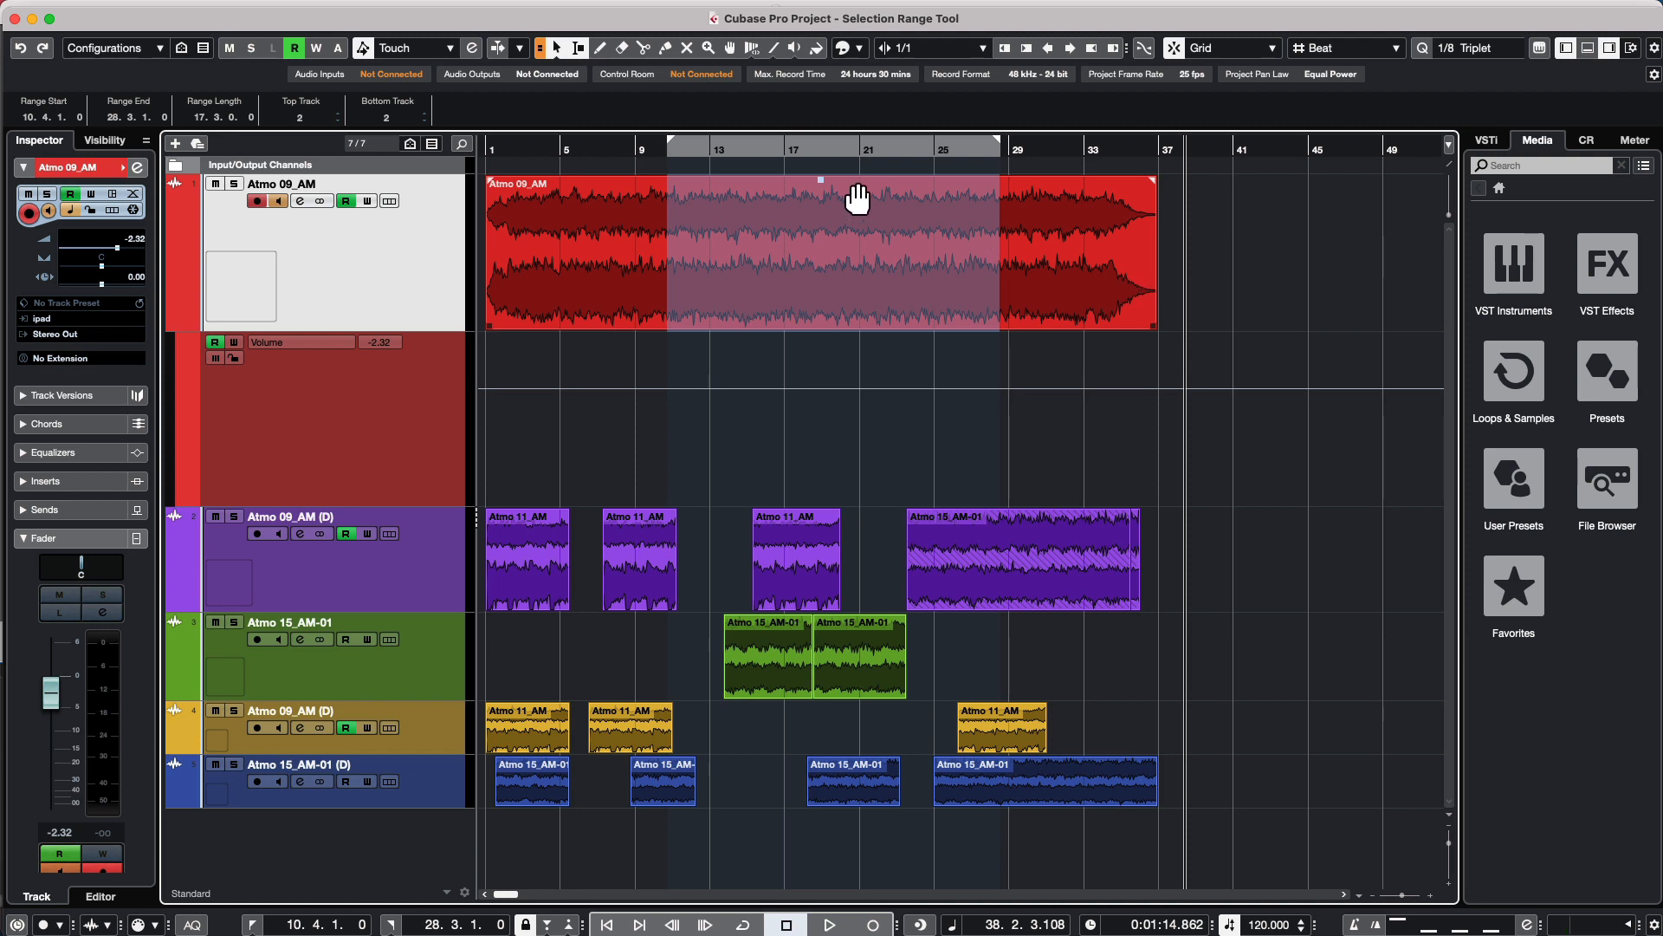
click(1024, 245)
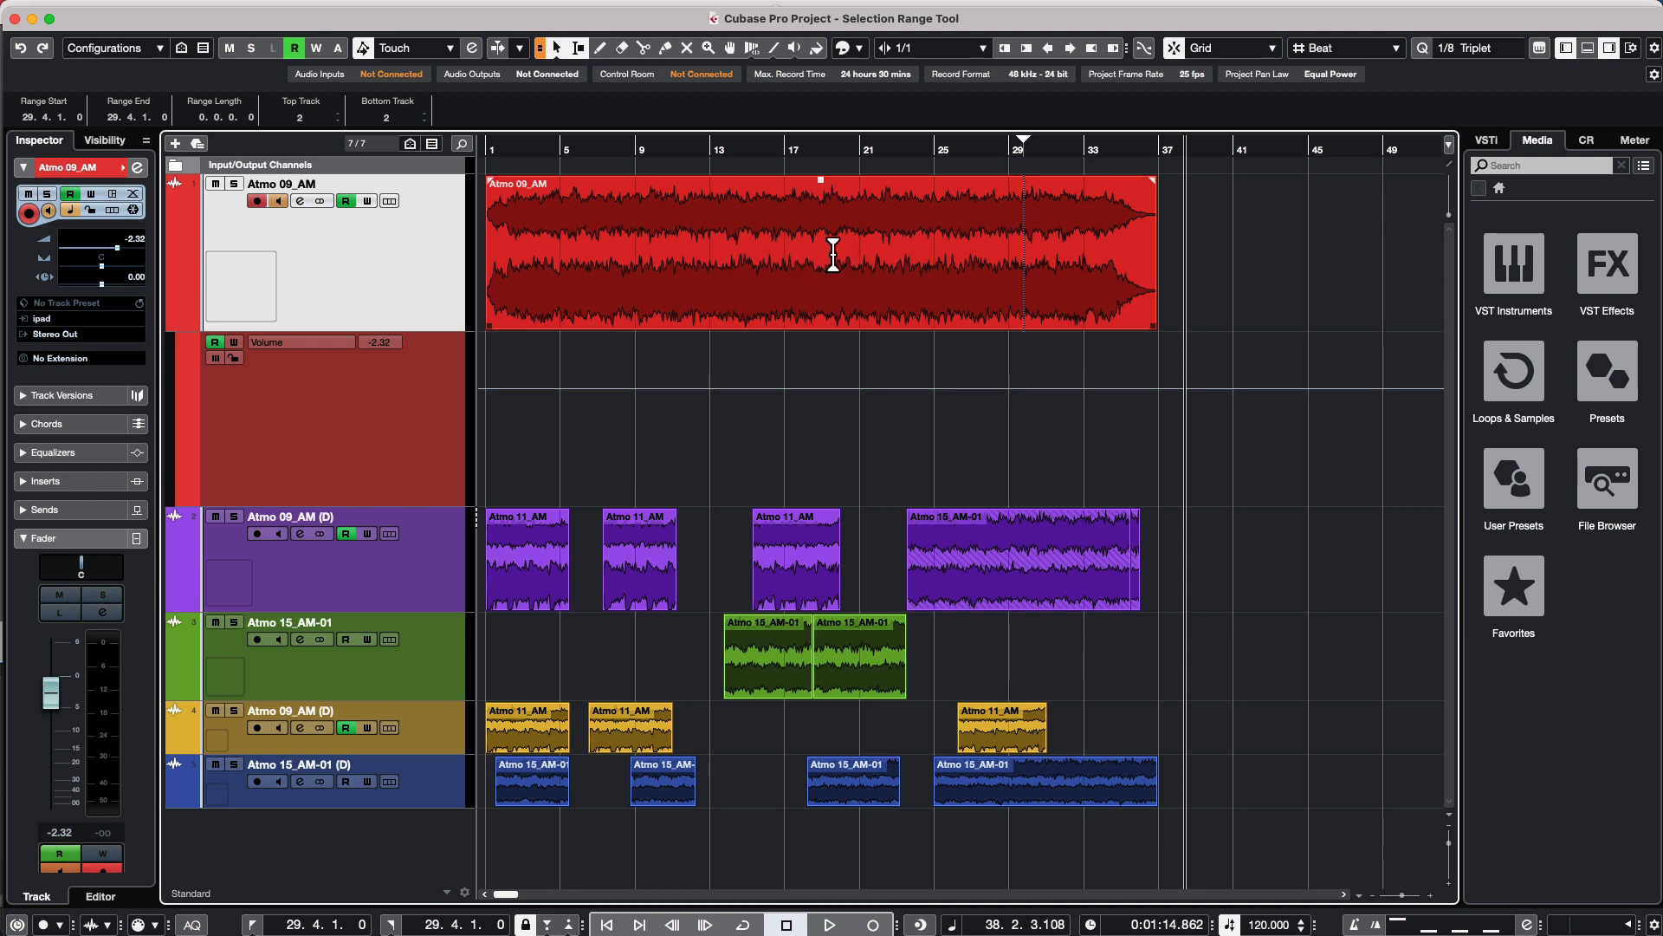
Try to adjust the Atmo 09_AM event's volume with its volume handle.
mouse_move(829, 188)
mouse_down()
mouse_move(824, 281)
mouse_move(830, 128)
mouse_move(806, 364)
mouse_move(858, 160)
mouse_move(854, 264)
mouse_move(854, 134)
mouse_move(853, 250)
mouse_move(849, 169)
mouse_up()
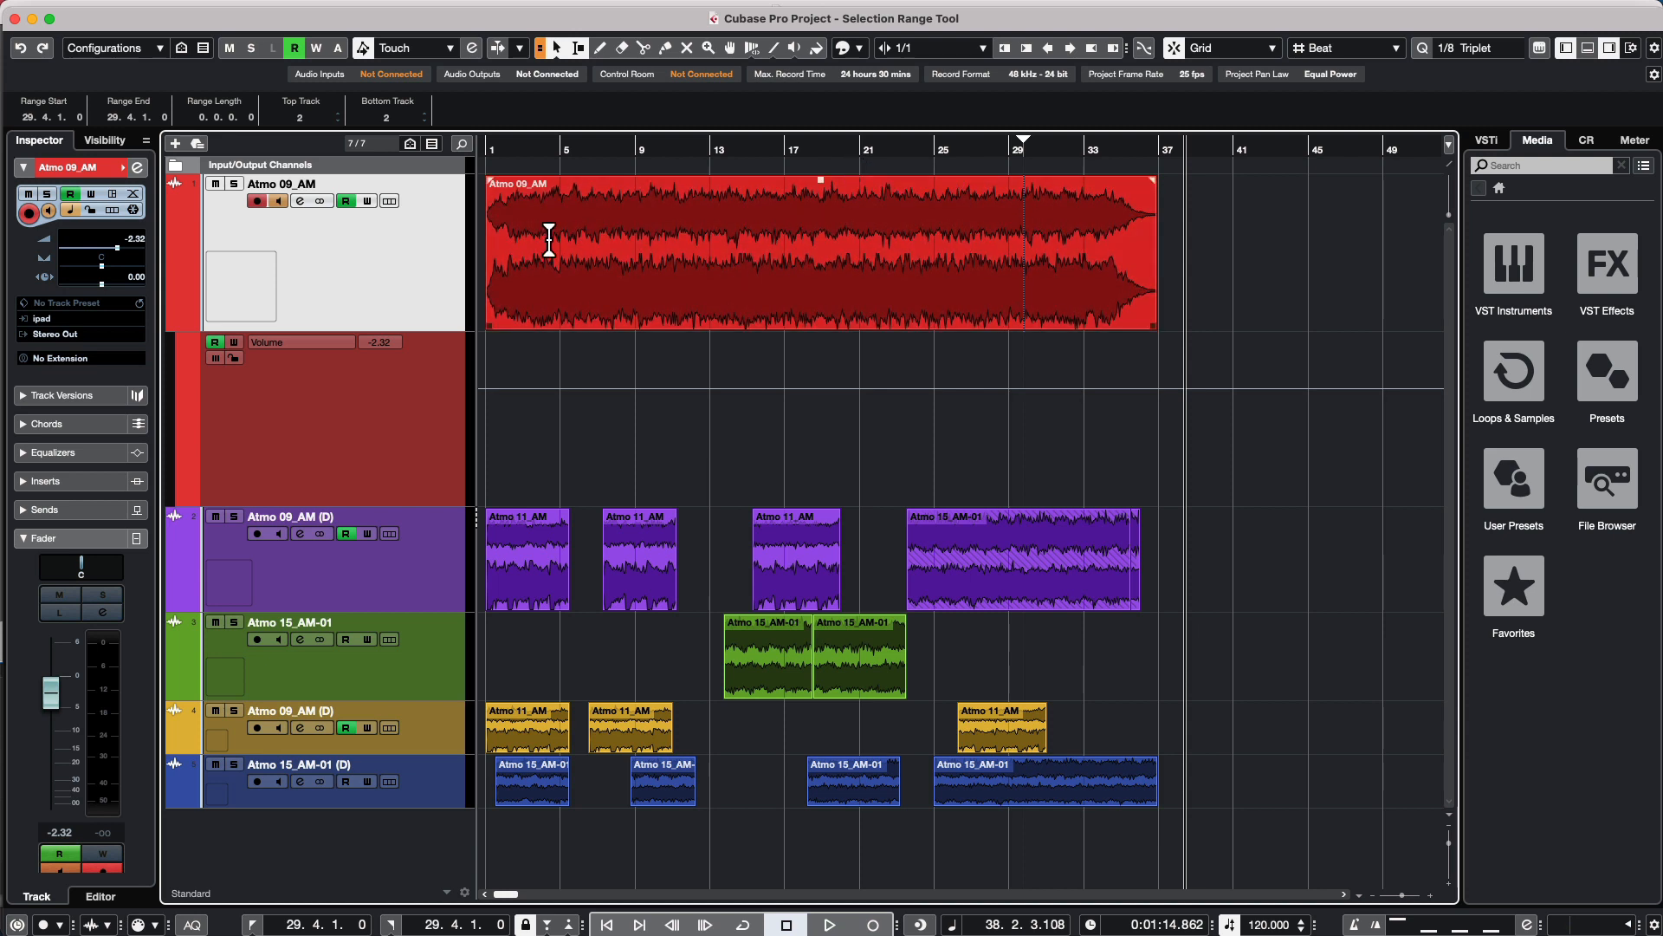
click(628, 329)
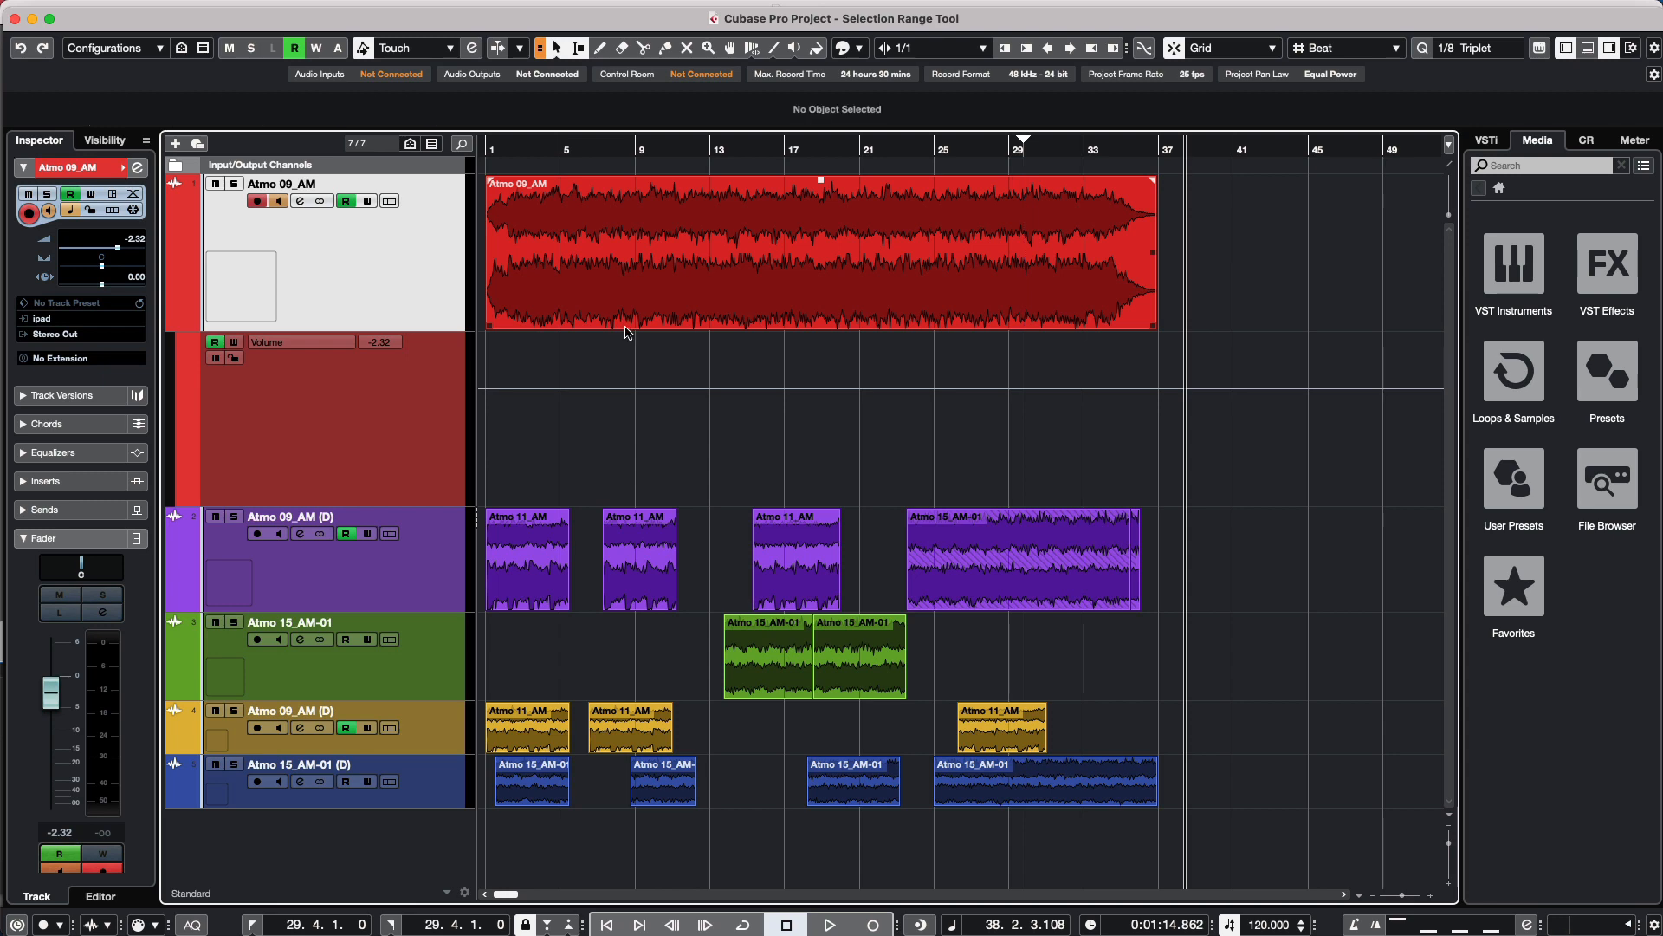
Split the Atmo 09_AM event at about bar 11.5 and at 16.1.1.0, and adjust the middle part's volume.
alt+click(690, 328)
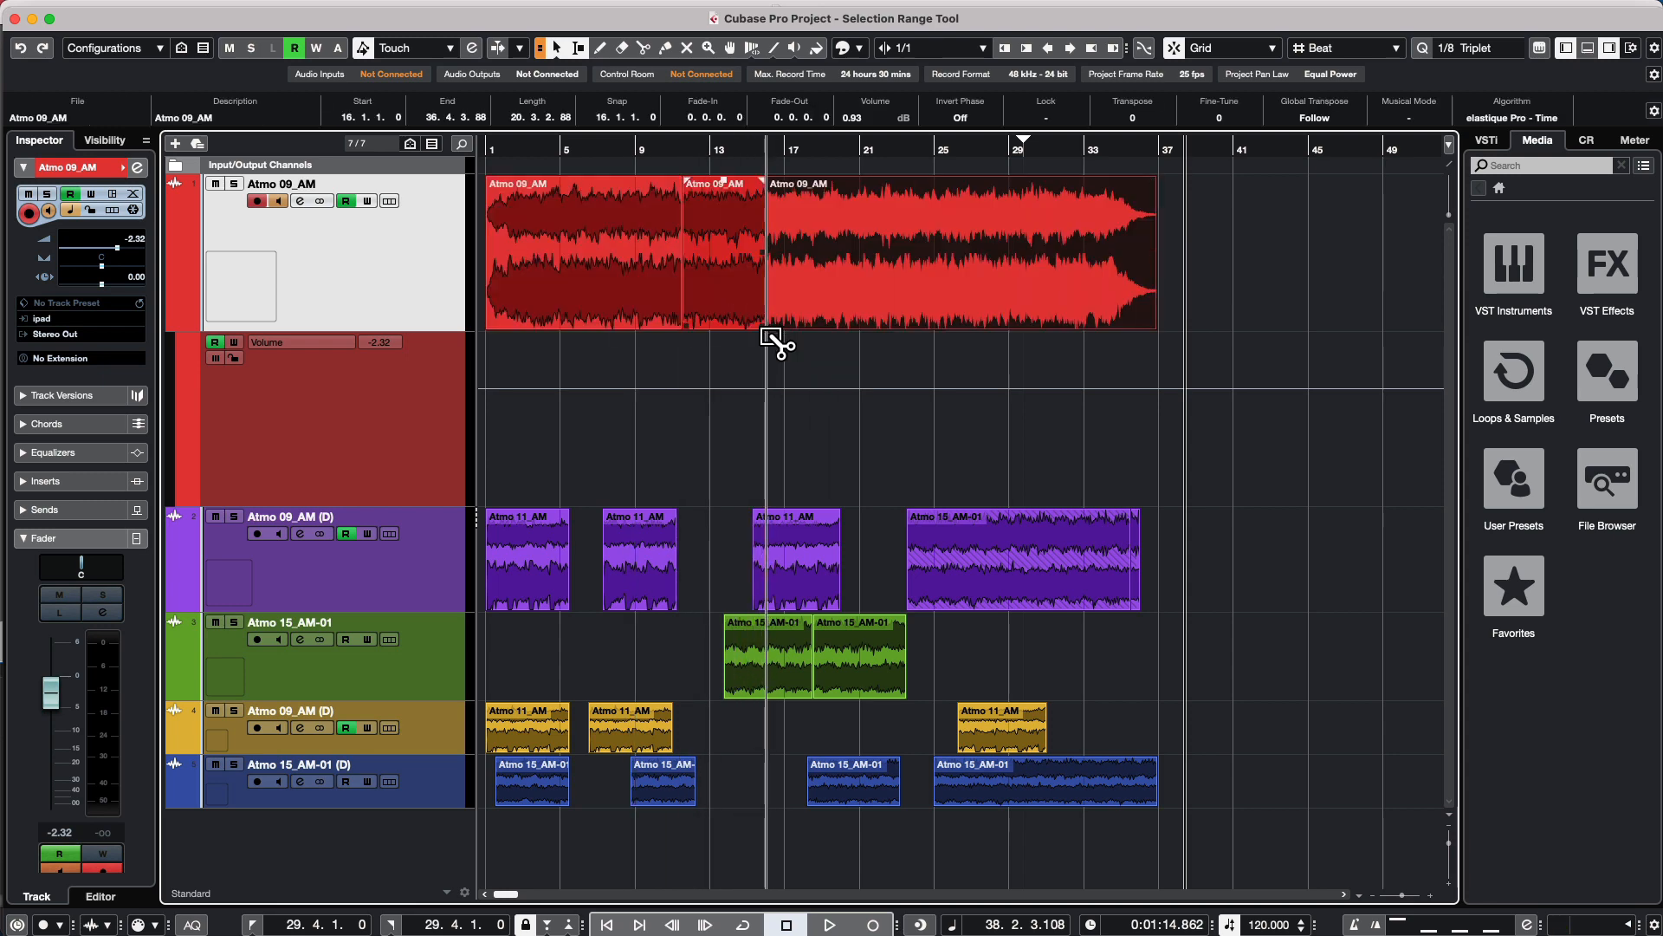
click(720, 186)
drag(734, 190, 775, 195)
Undo the volume change and both splits so the Atmo 09_AM event is whole again.
key(super+z)
key(super+z)
key(super+z)
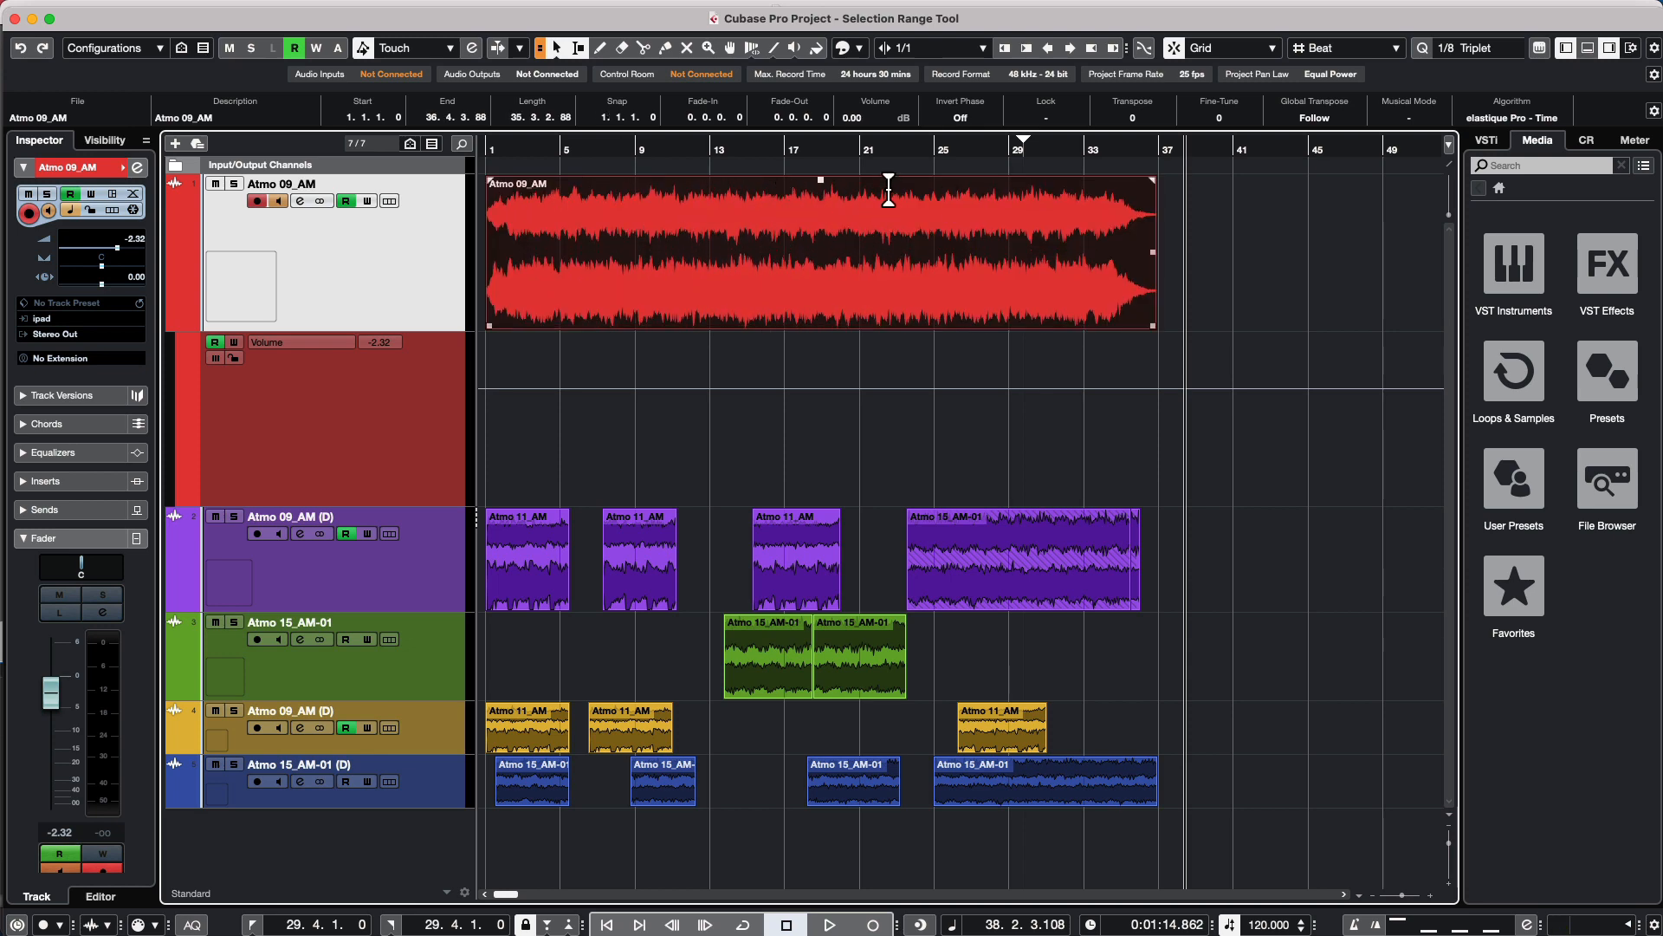
Select the ranges 13.2.1.0 to 19.2.1.0, 23.1.1.0 to 31.4.1.0 and 17.2.1.0 to 24.4.1.0 in turn on the Atmo 09_AM event.
drag(721, 216, 830, 215)
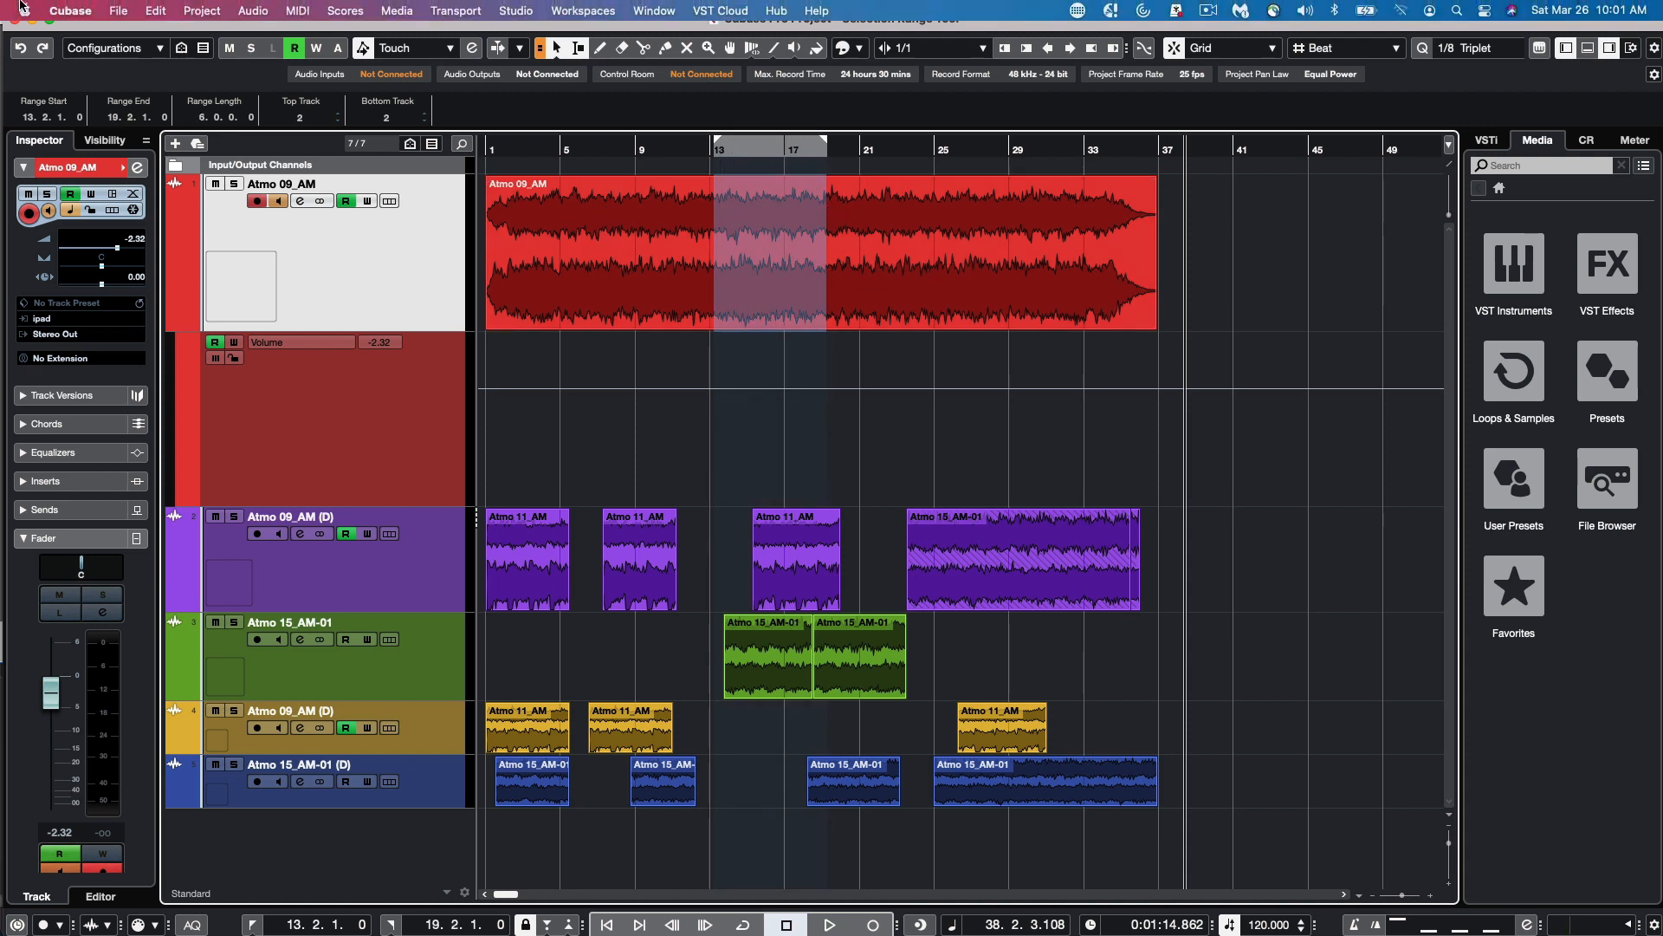
drag(907, 198, 1060, 201)
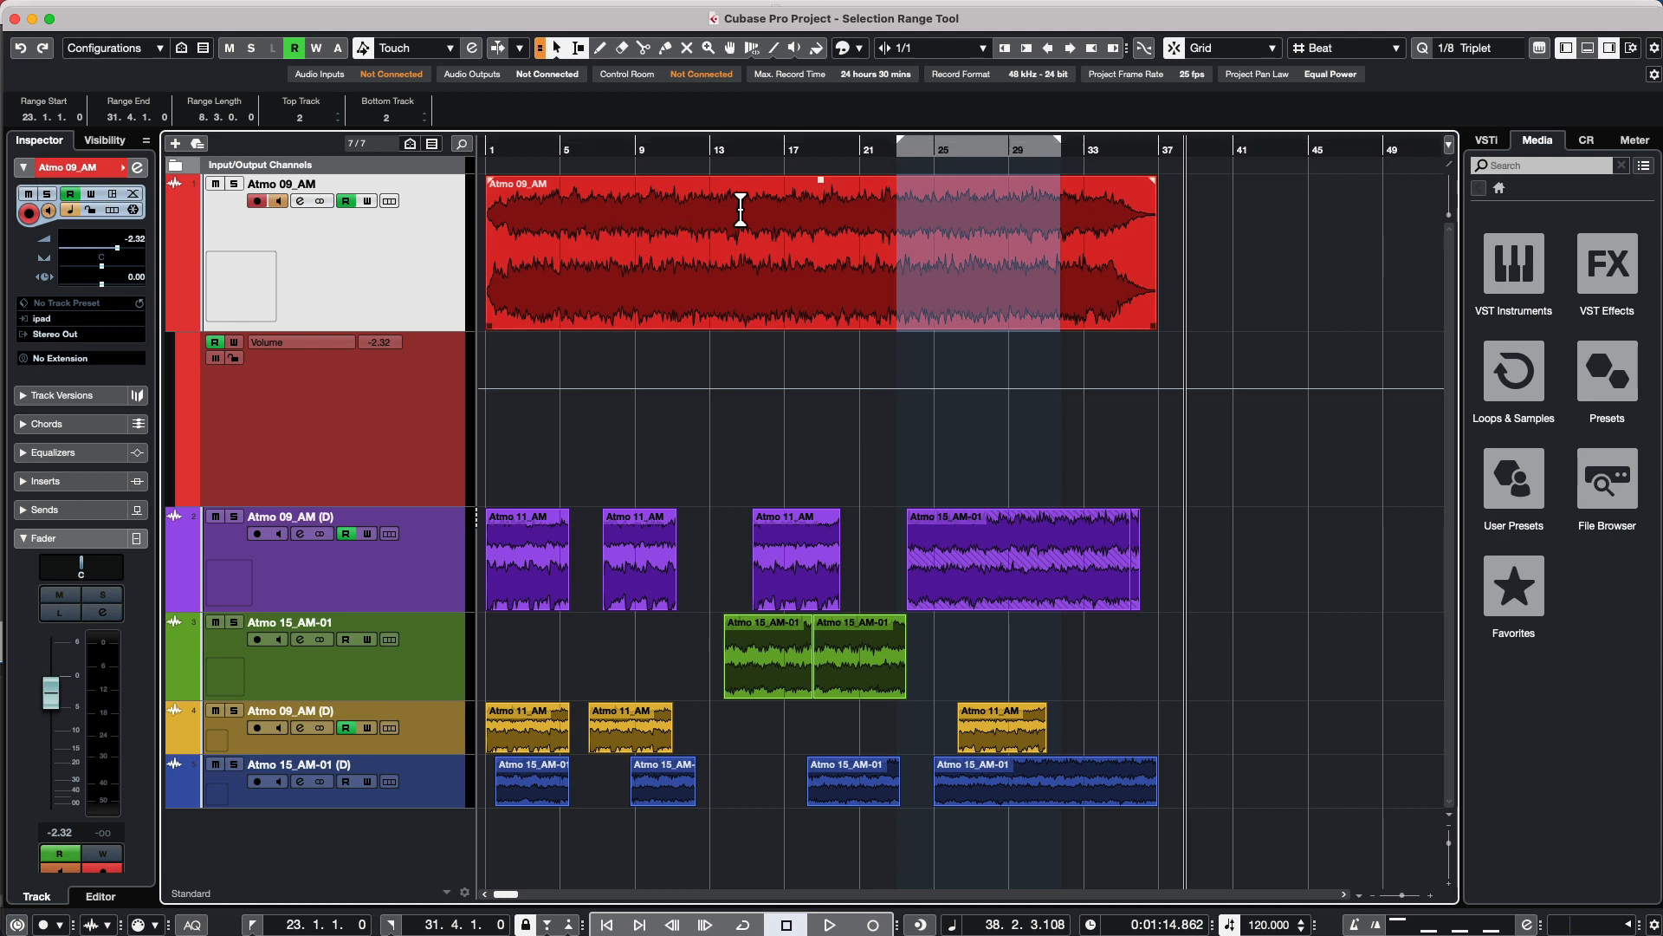
drag(789, 208, 934, 212)
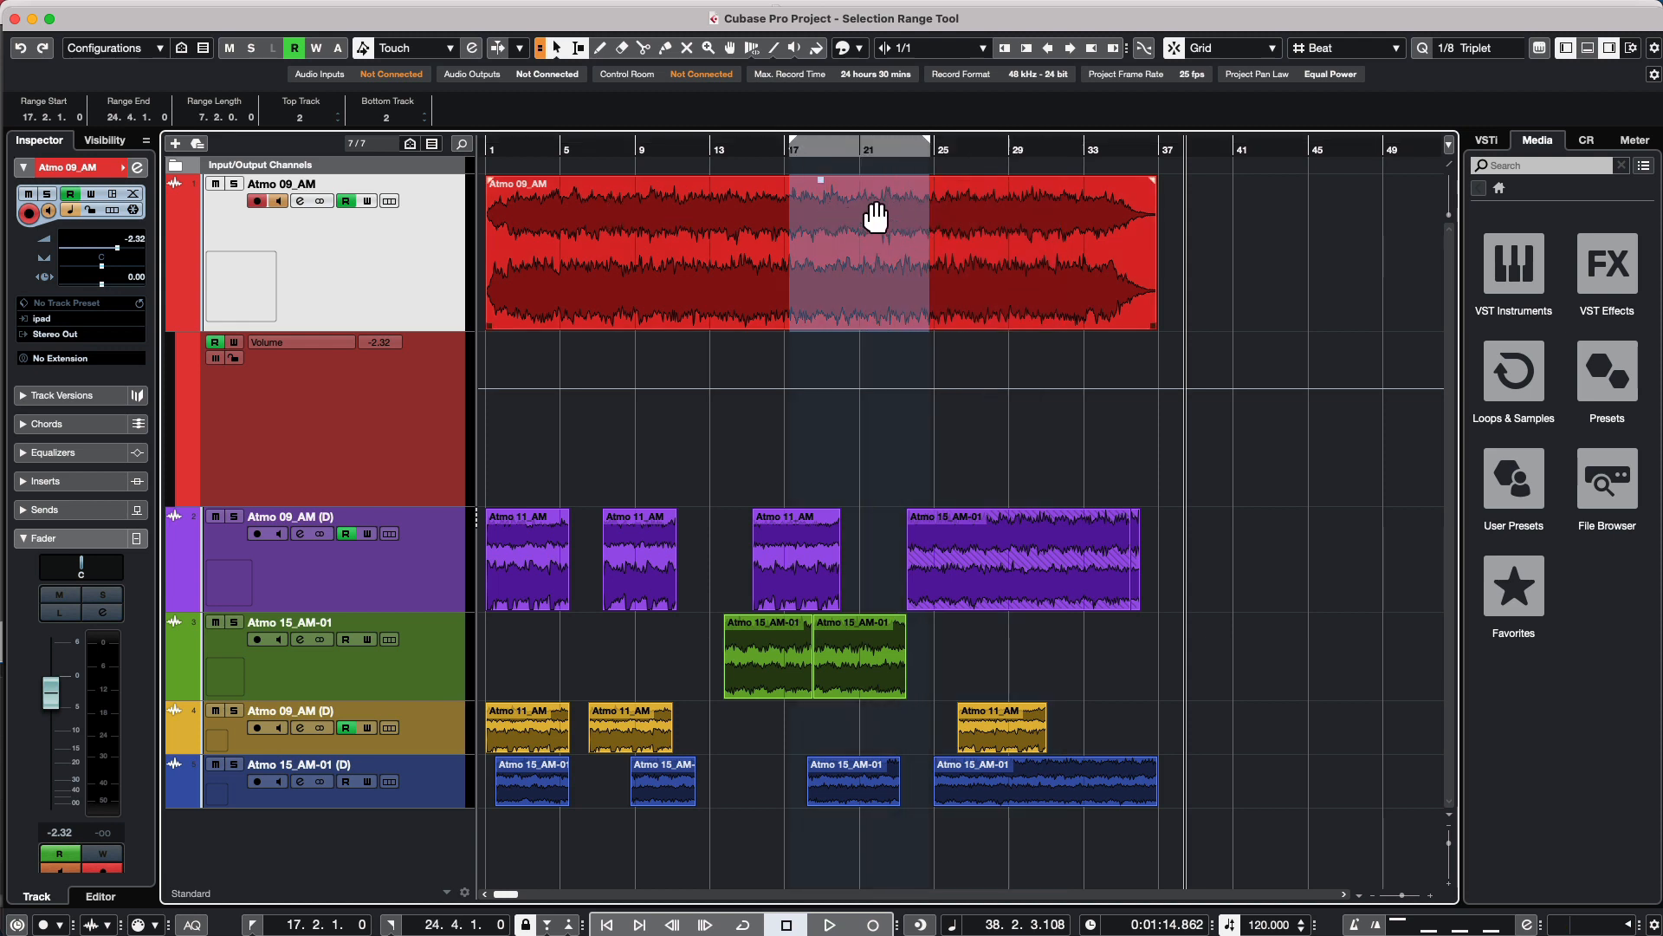
Select the range 14.1.1.0 to 15.4.1.0 on the Atmo 09_AM event and review the Editing preferences.
drag(729, 208, 762, 212)
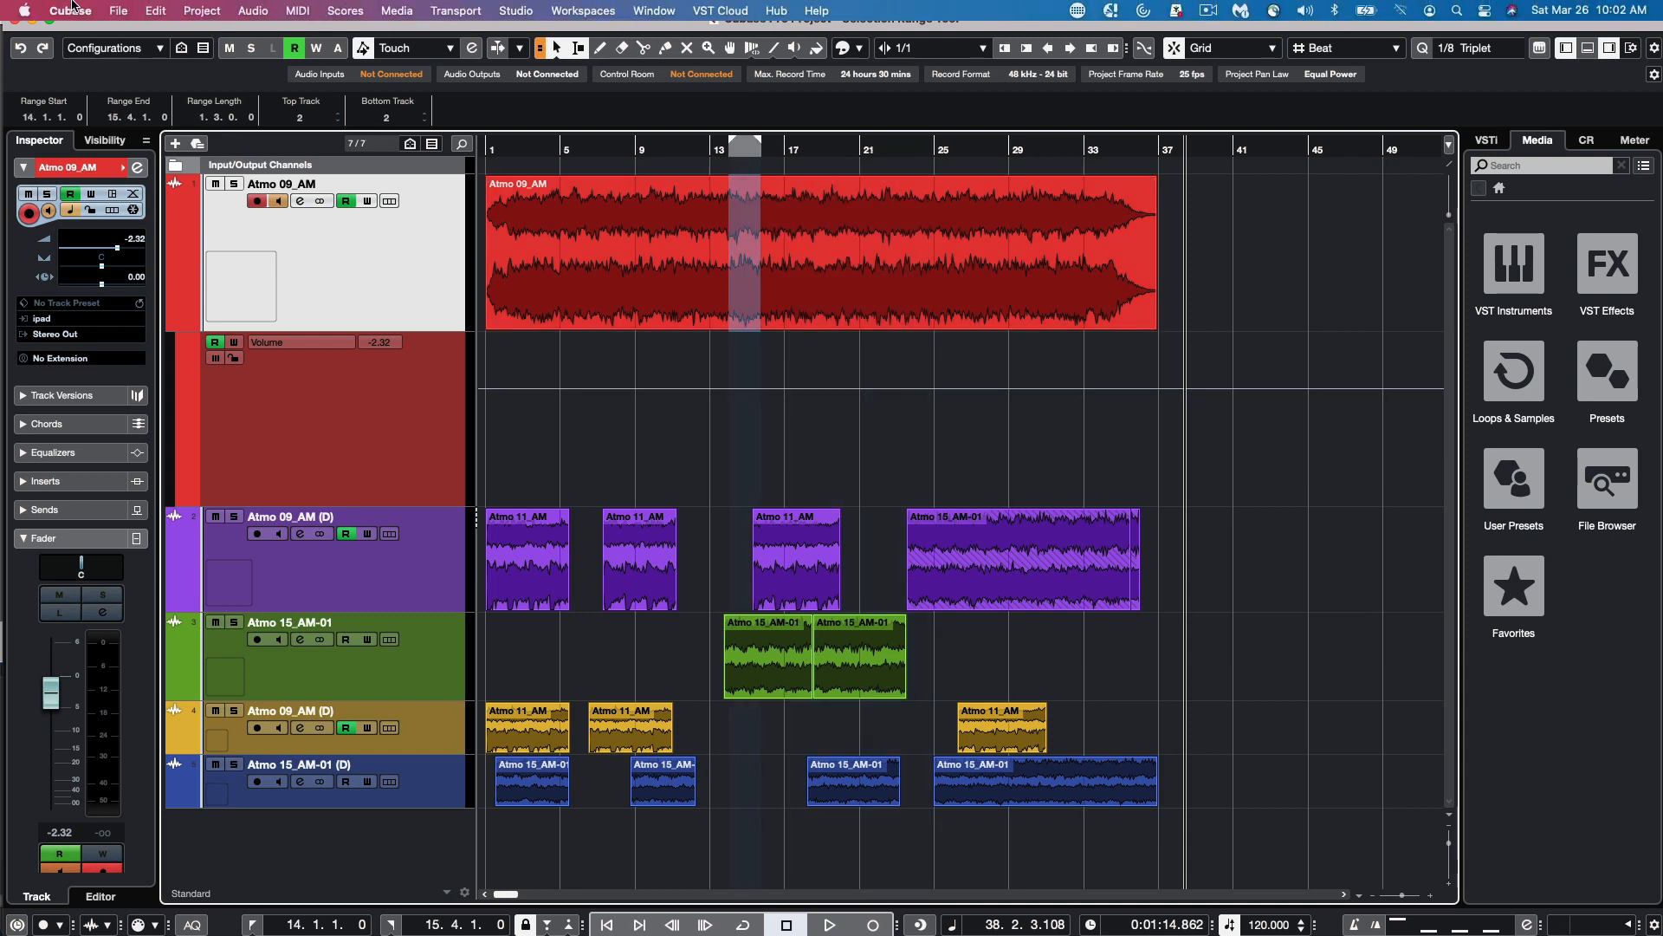
click(70, 11)
click(72, 64)
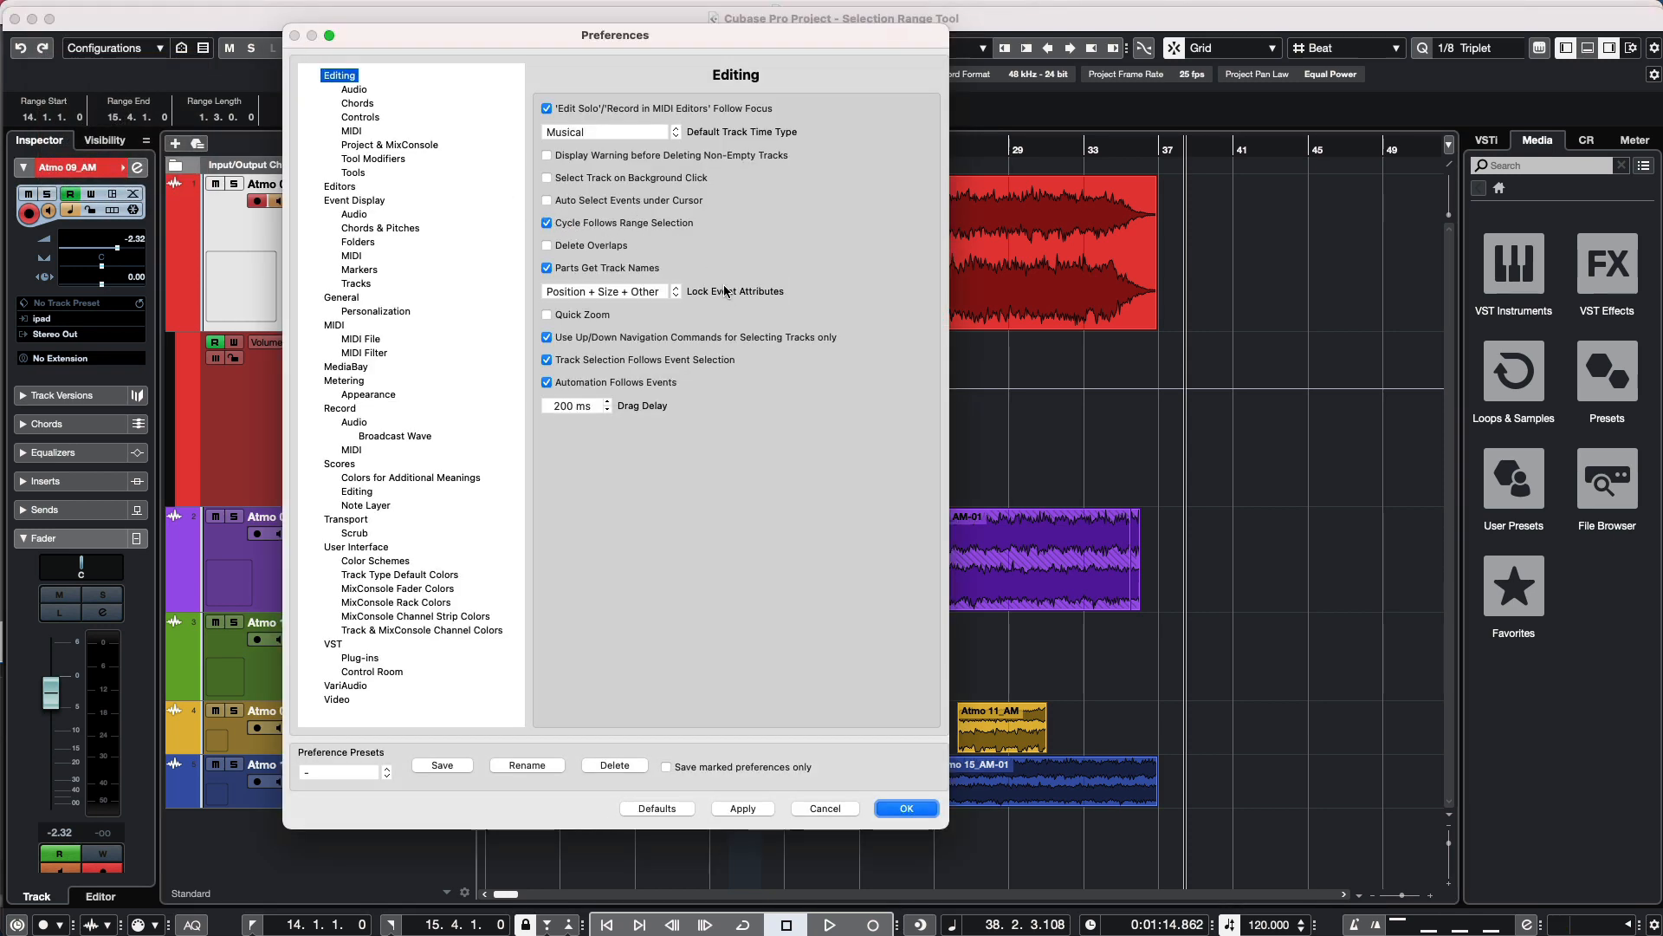
click(906, 807)
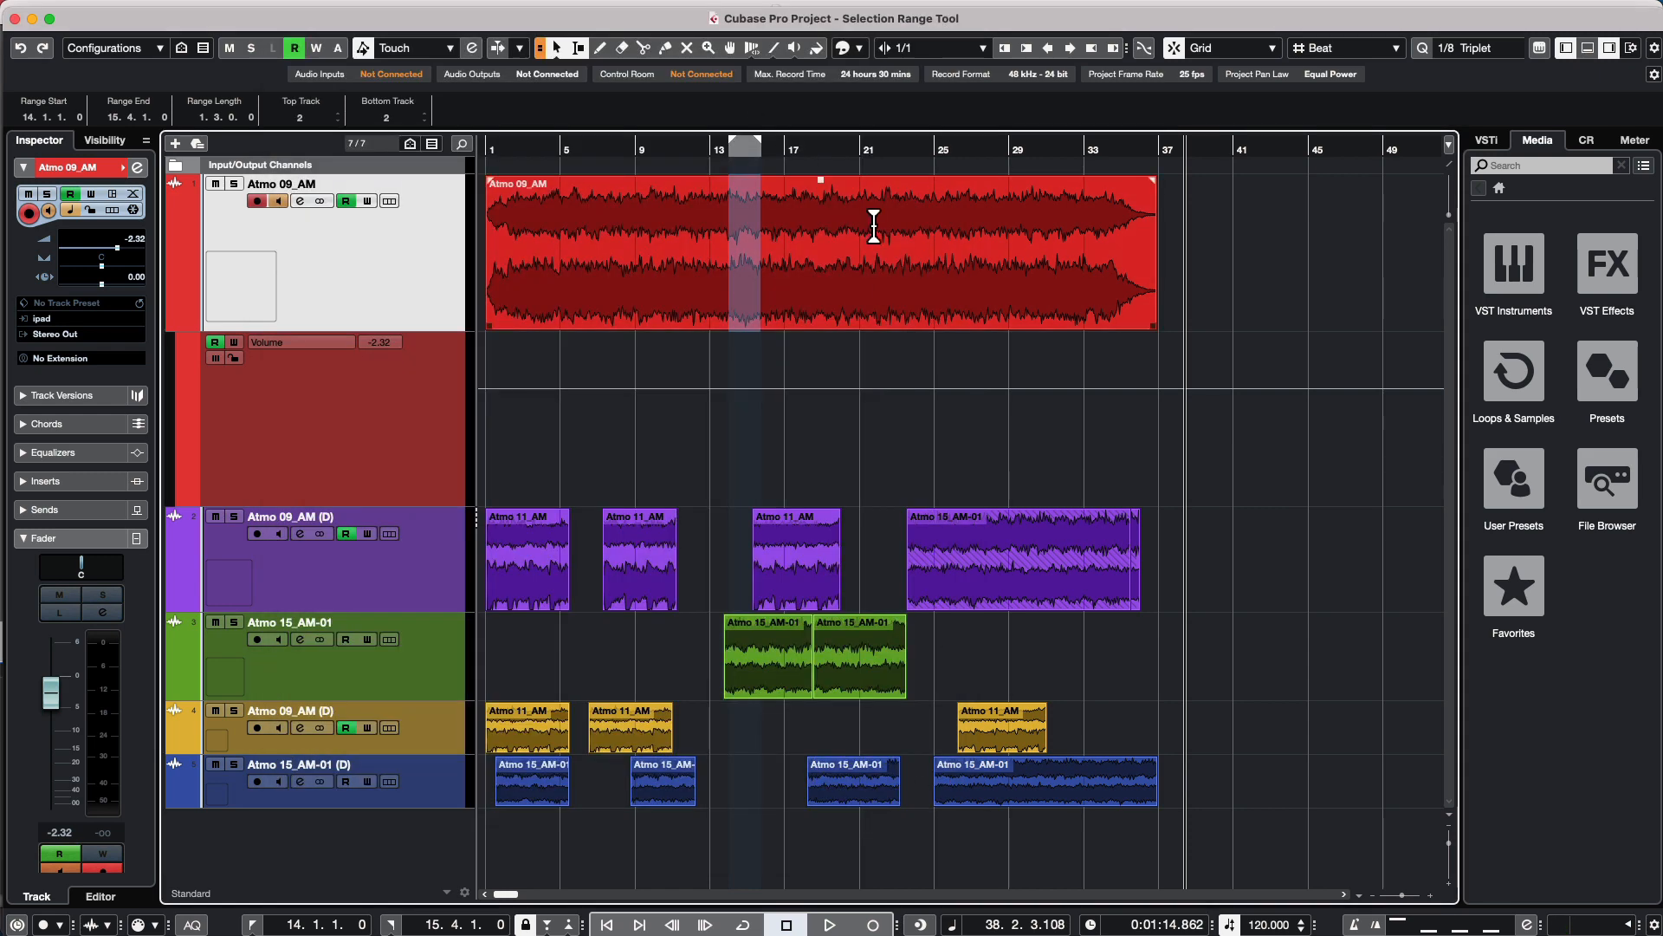
Select the range 14.3.1.0 to 24.4.1.0 on the Atmo 09_AM event, move it to about 40.1.1.0, and undo the move.
drag(858, 221, 960, 216)
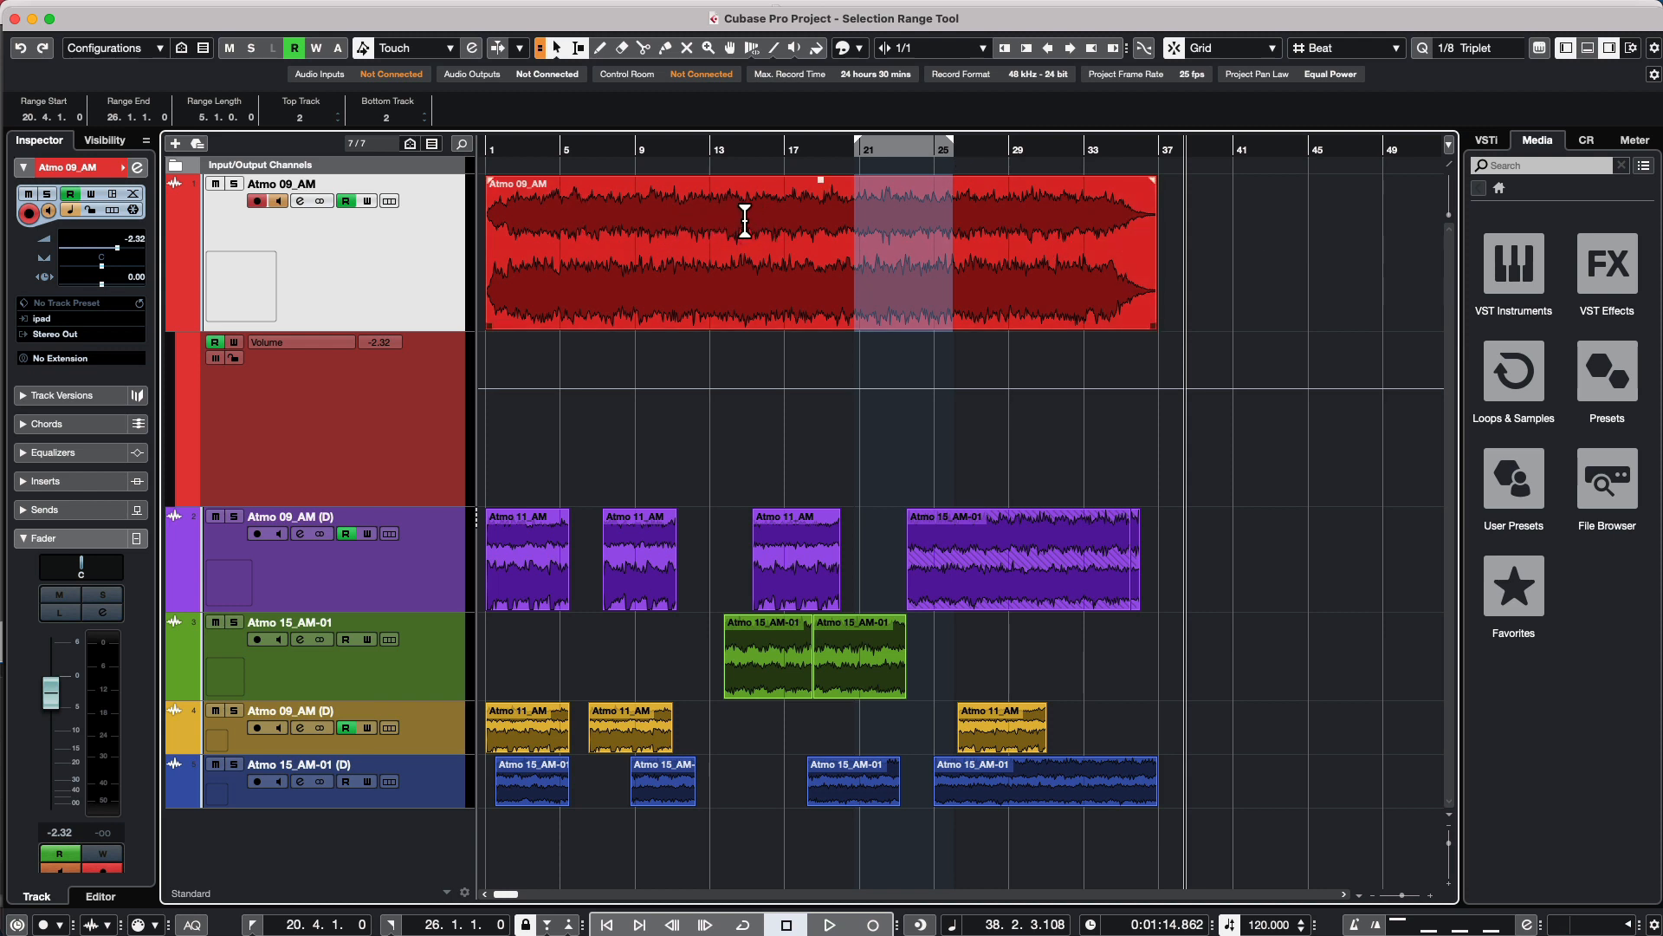
drag(739, 221, 936, 230)
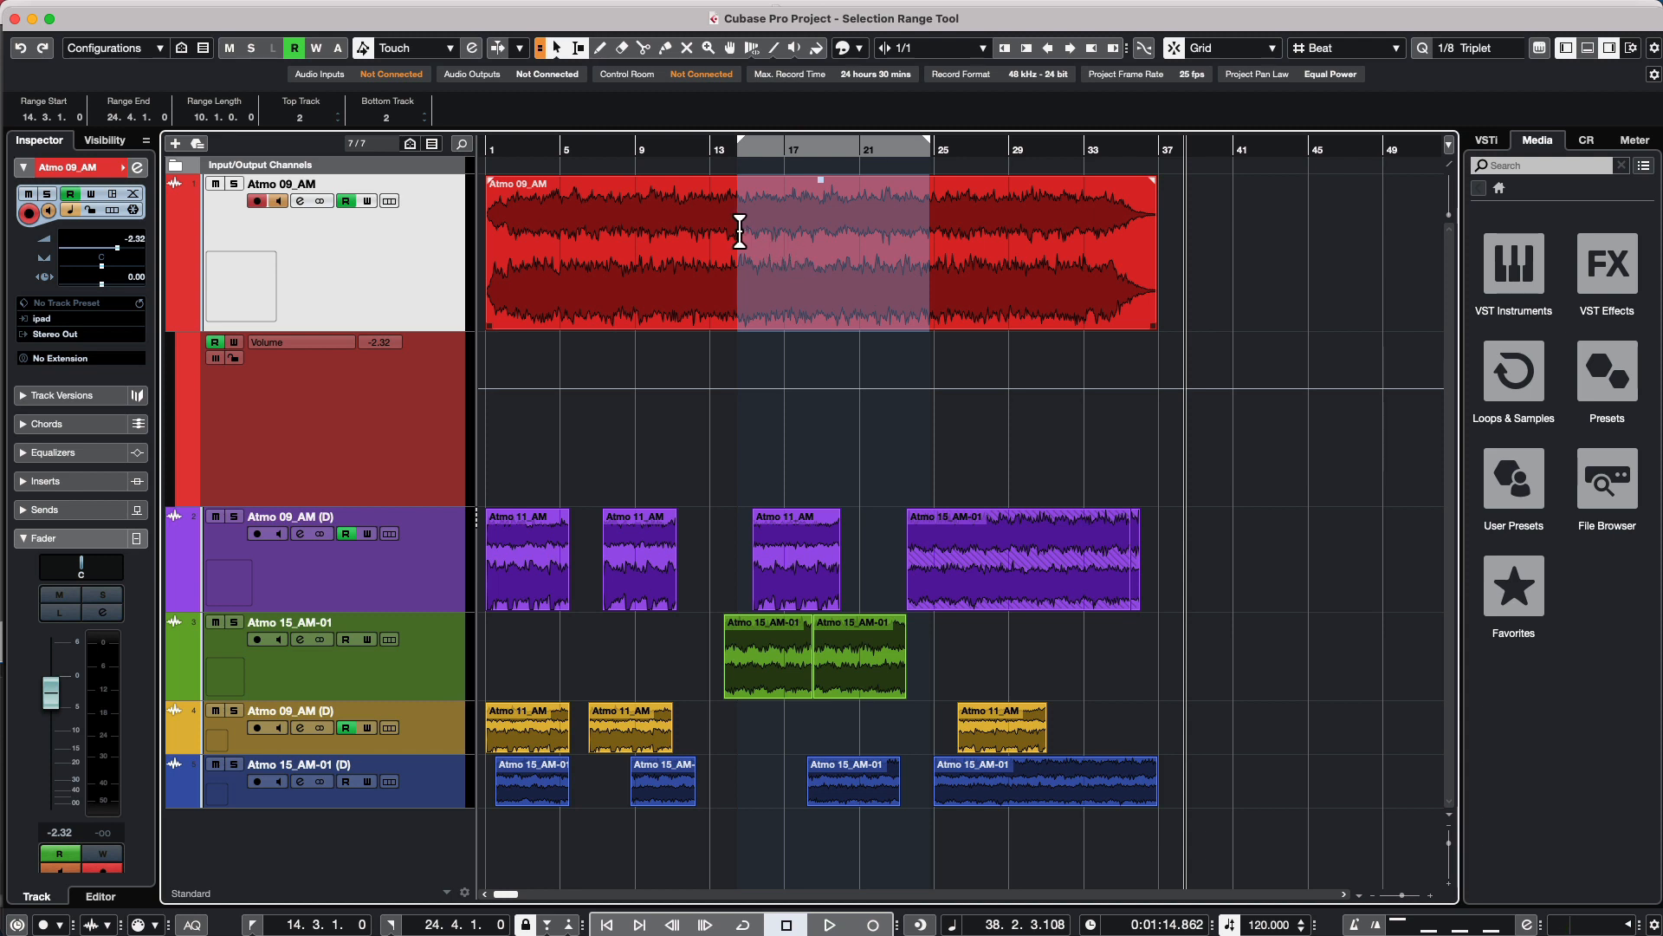
drag(892, 237, 1310, 247)
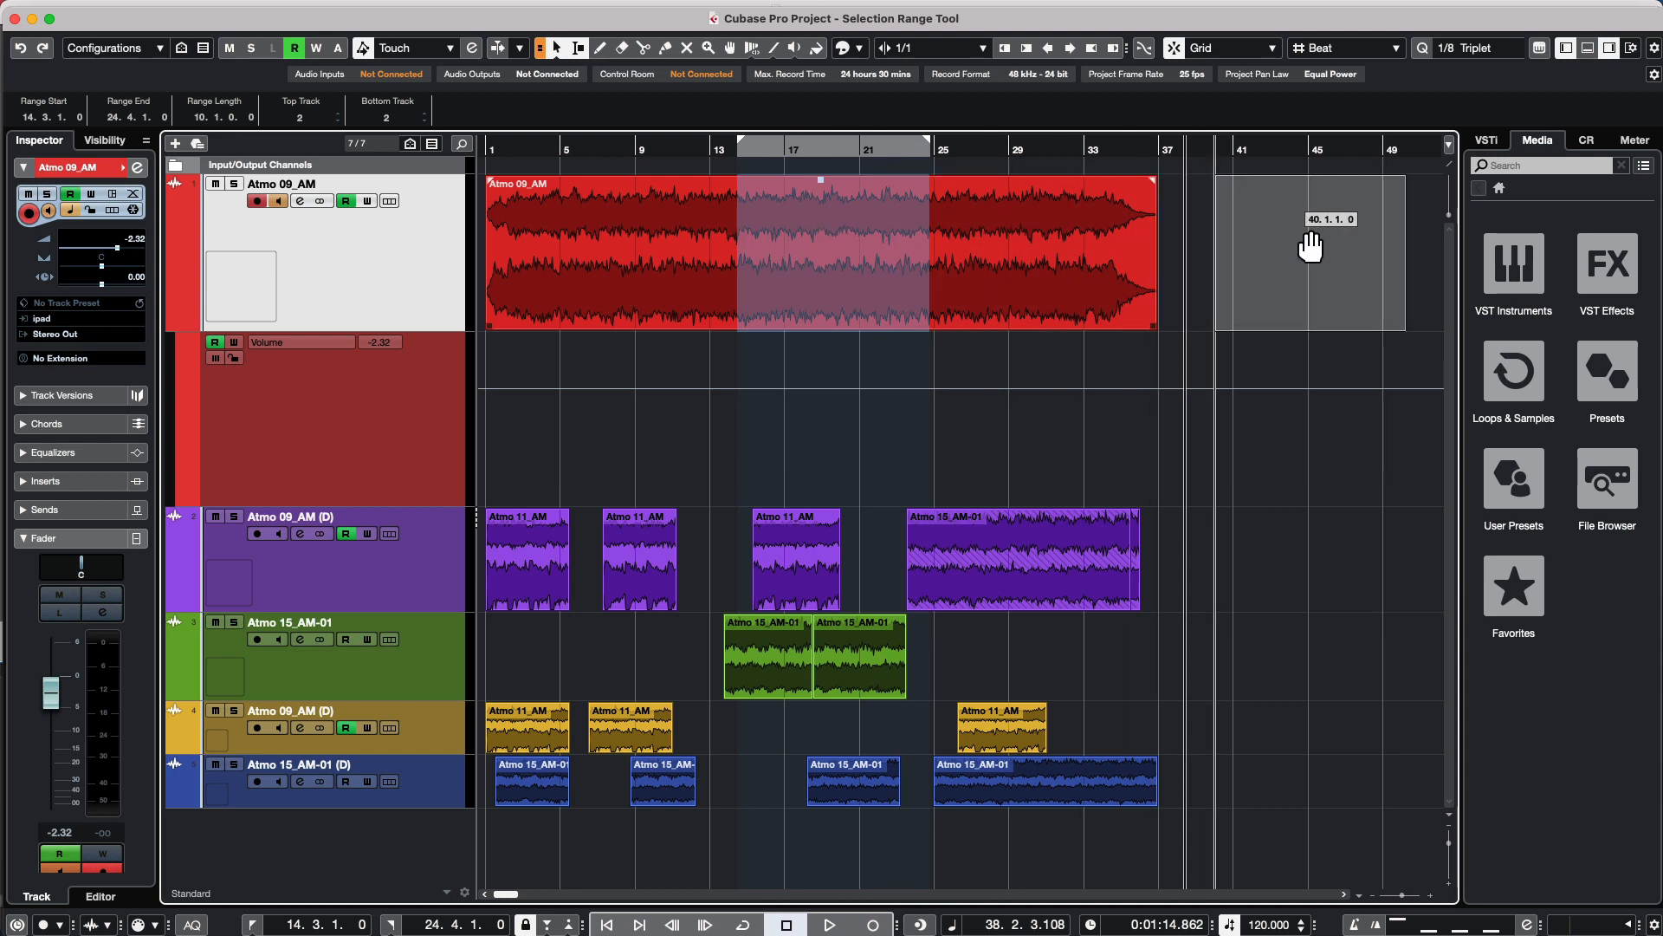
drag(1311, 247, 1309, 248)
key(super+z)
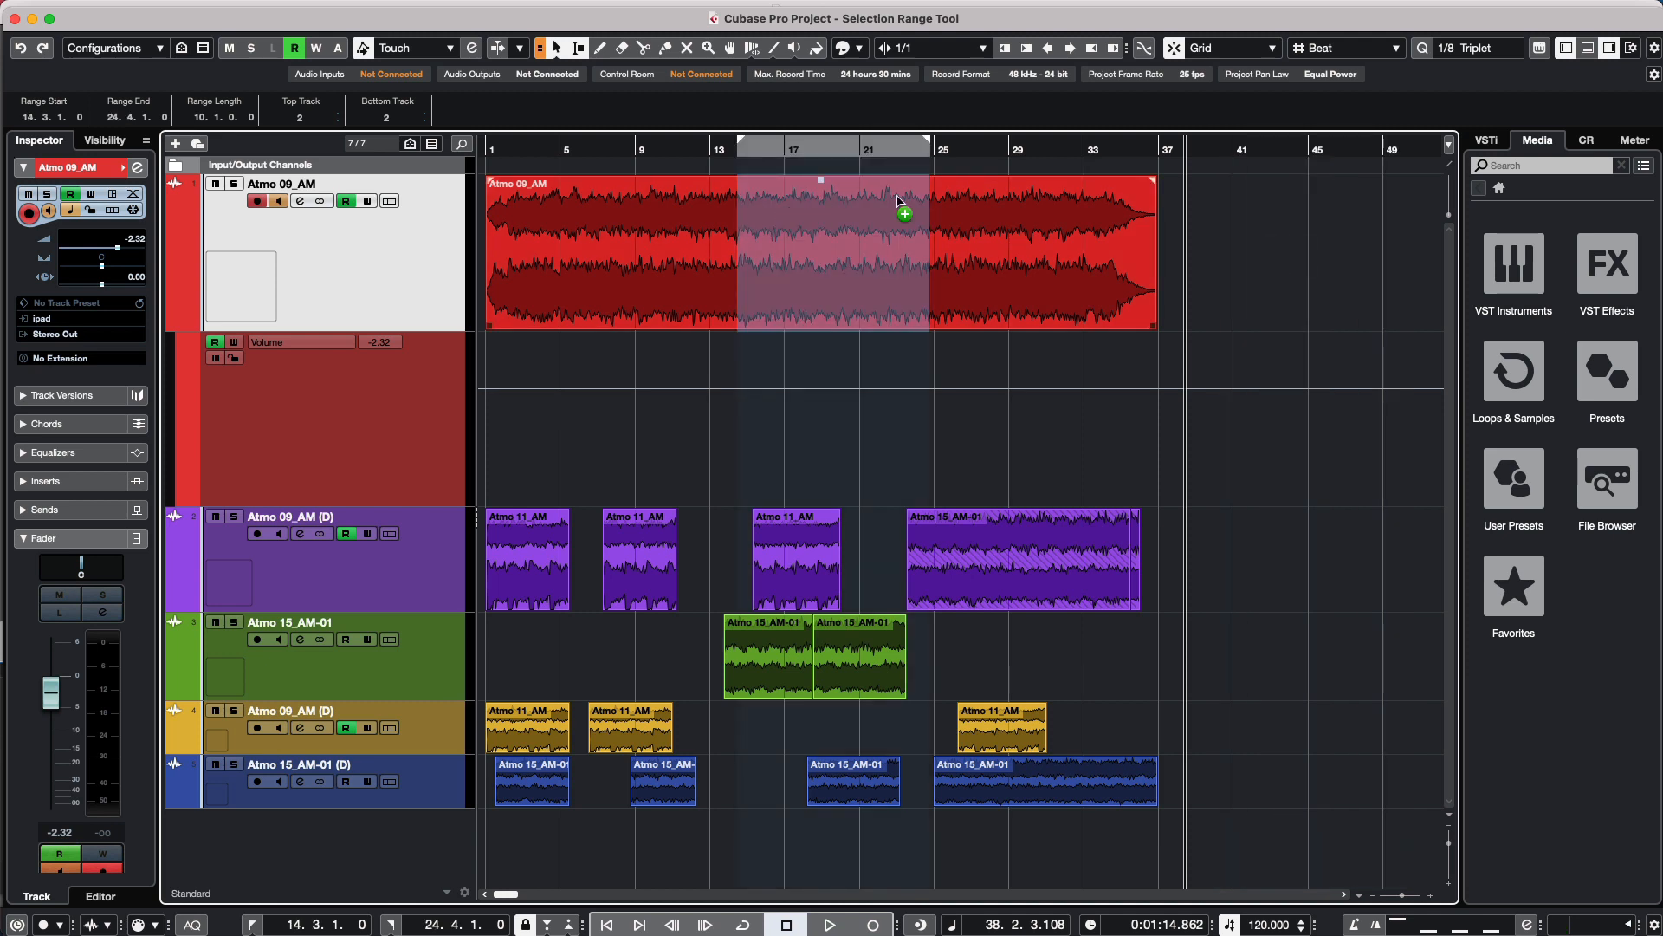
Copy the selected range of the Atmo 09_AM event to 41.3.1.0 and undo the copy.
drag(898, 201, 1300, 208)
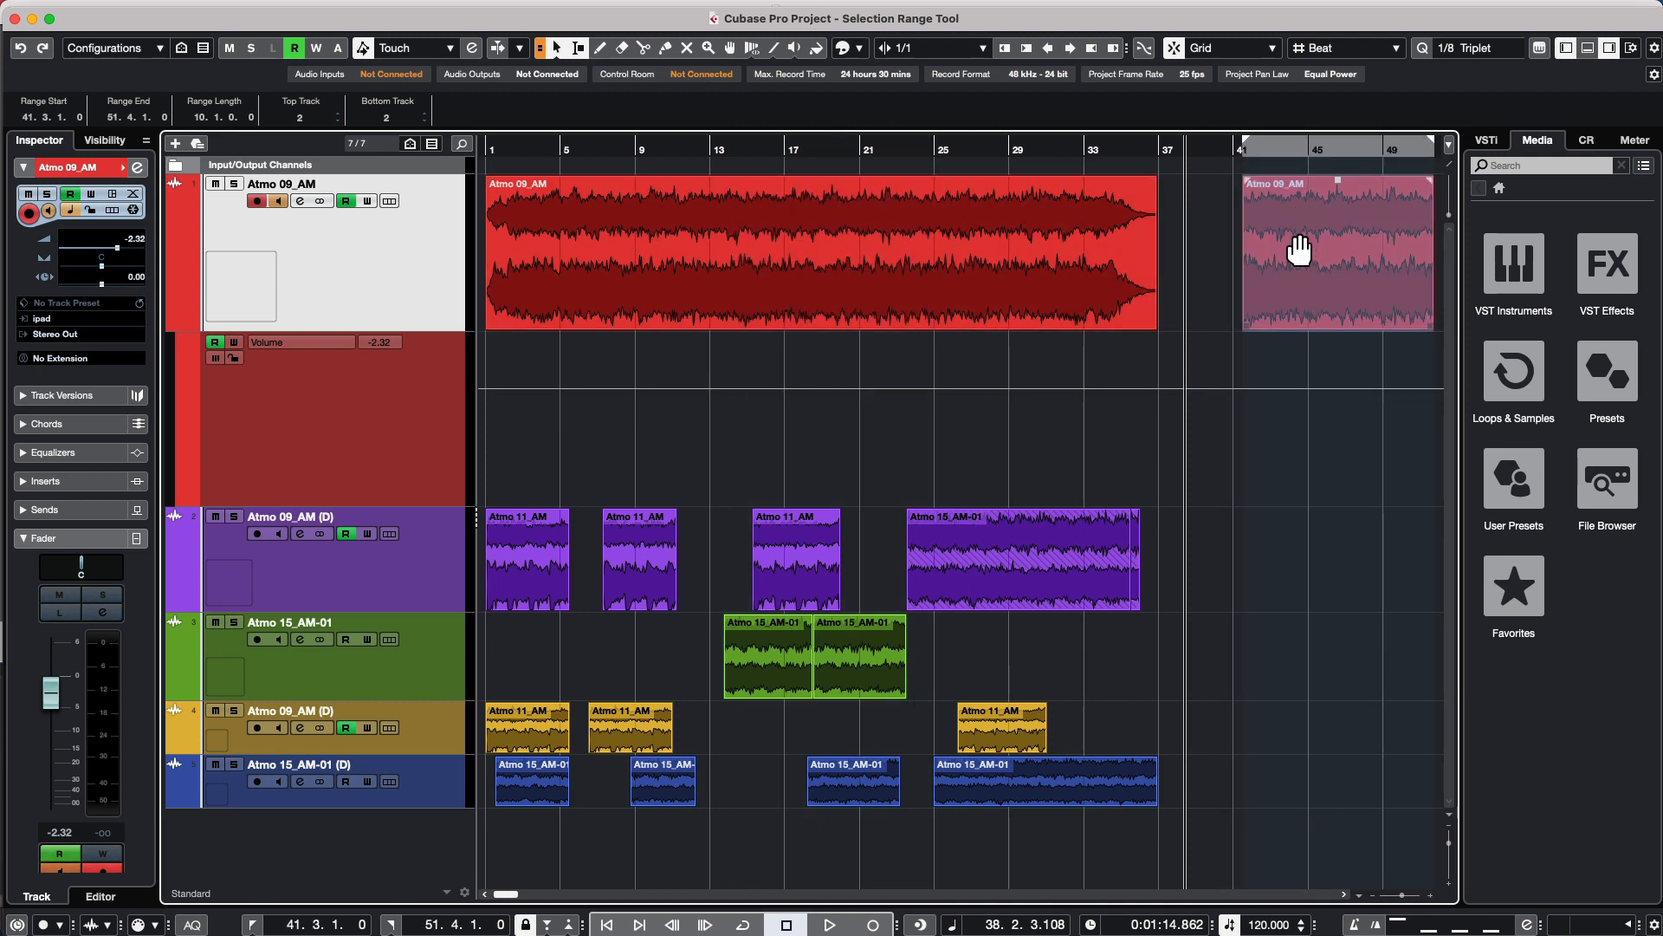
key(super+z)
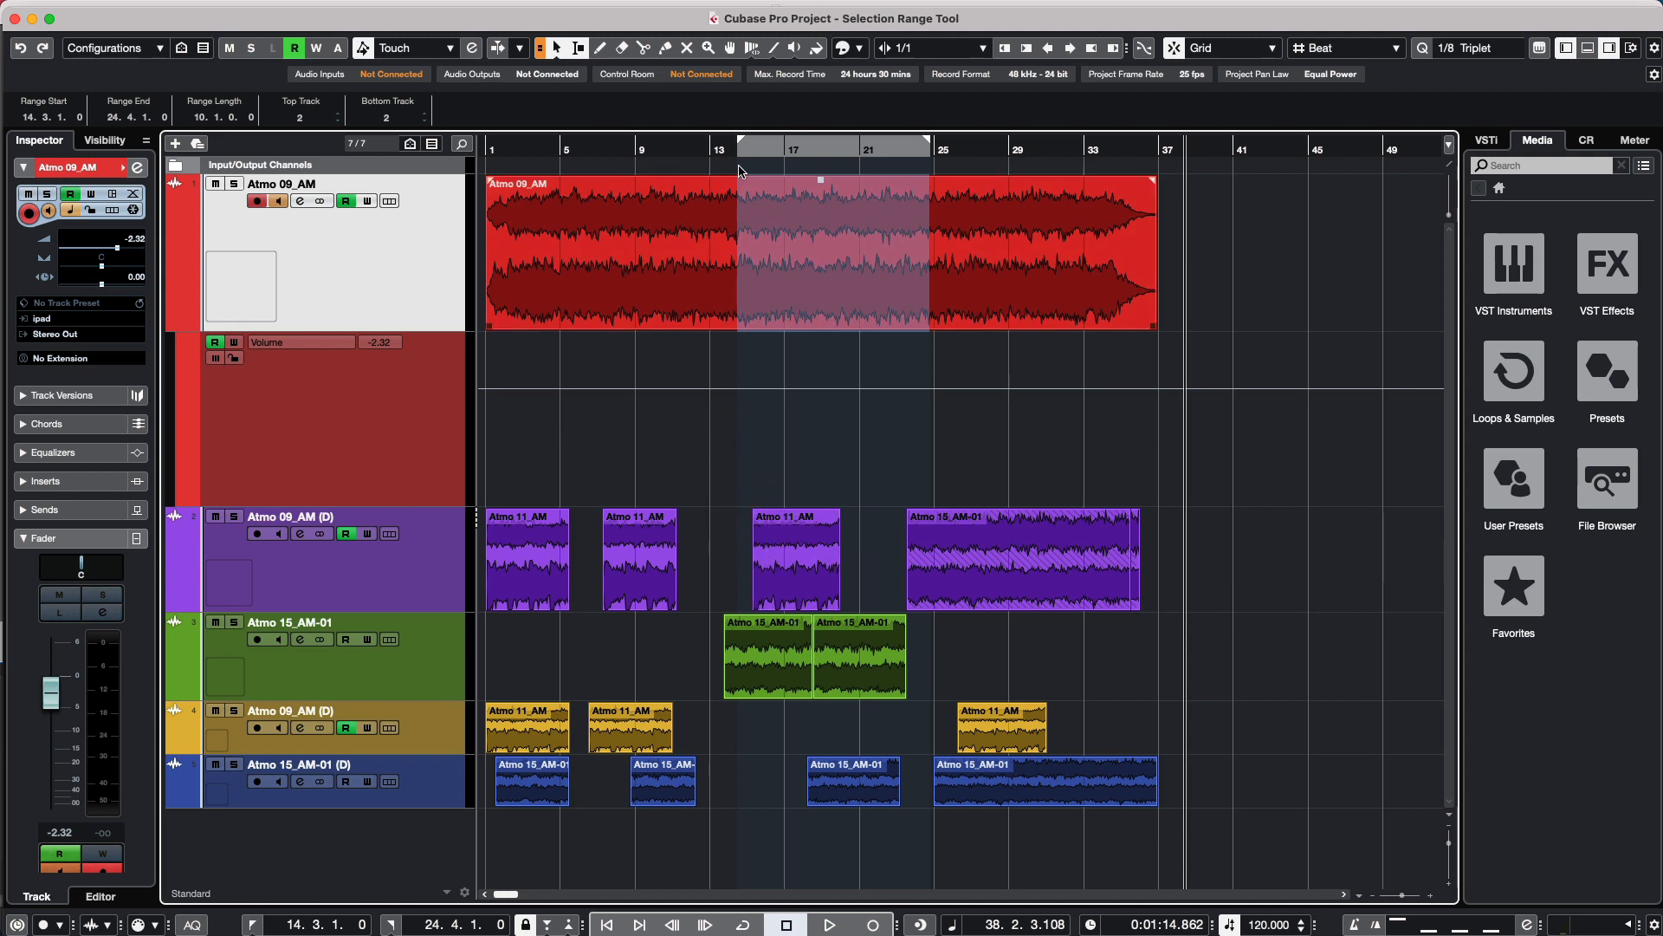
Select 10.3.1.0 to 13.4.1.0 on Atmo 09_AM, about 14.2 to 24.2 across all tracks, and finally the whole Atmo 09_AM event.
drag(672, 221, 726, 223)
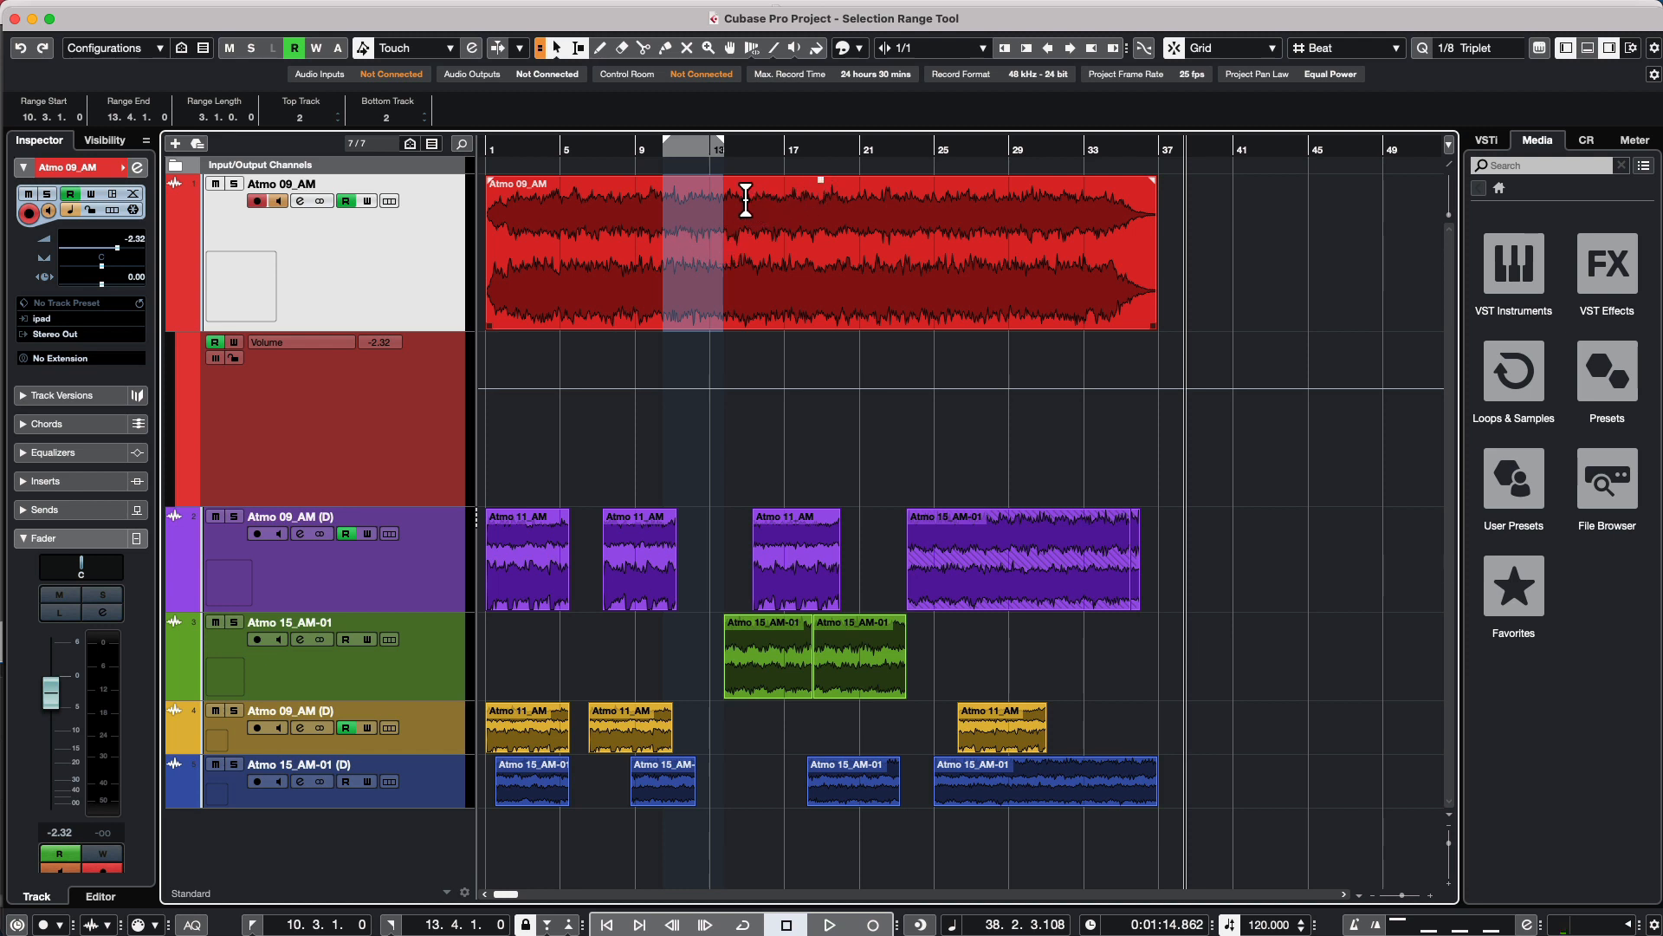
drag(738, 201, 928, 217)
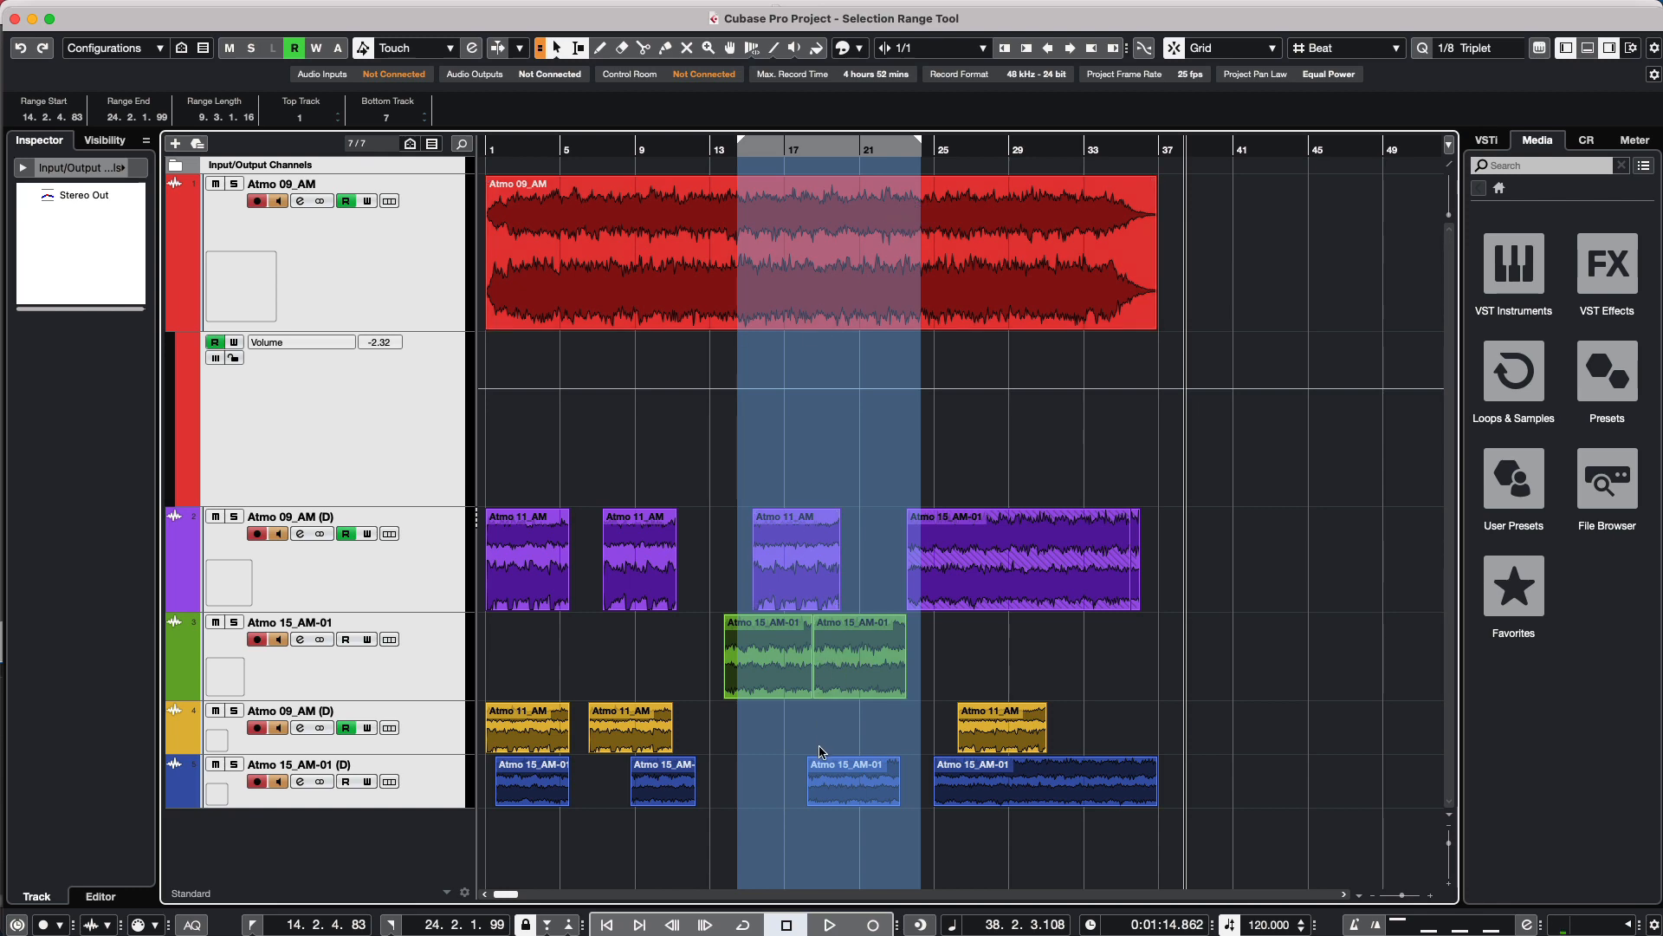
click(992, 302)
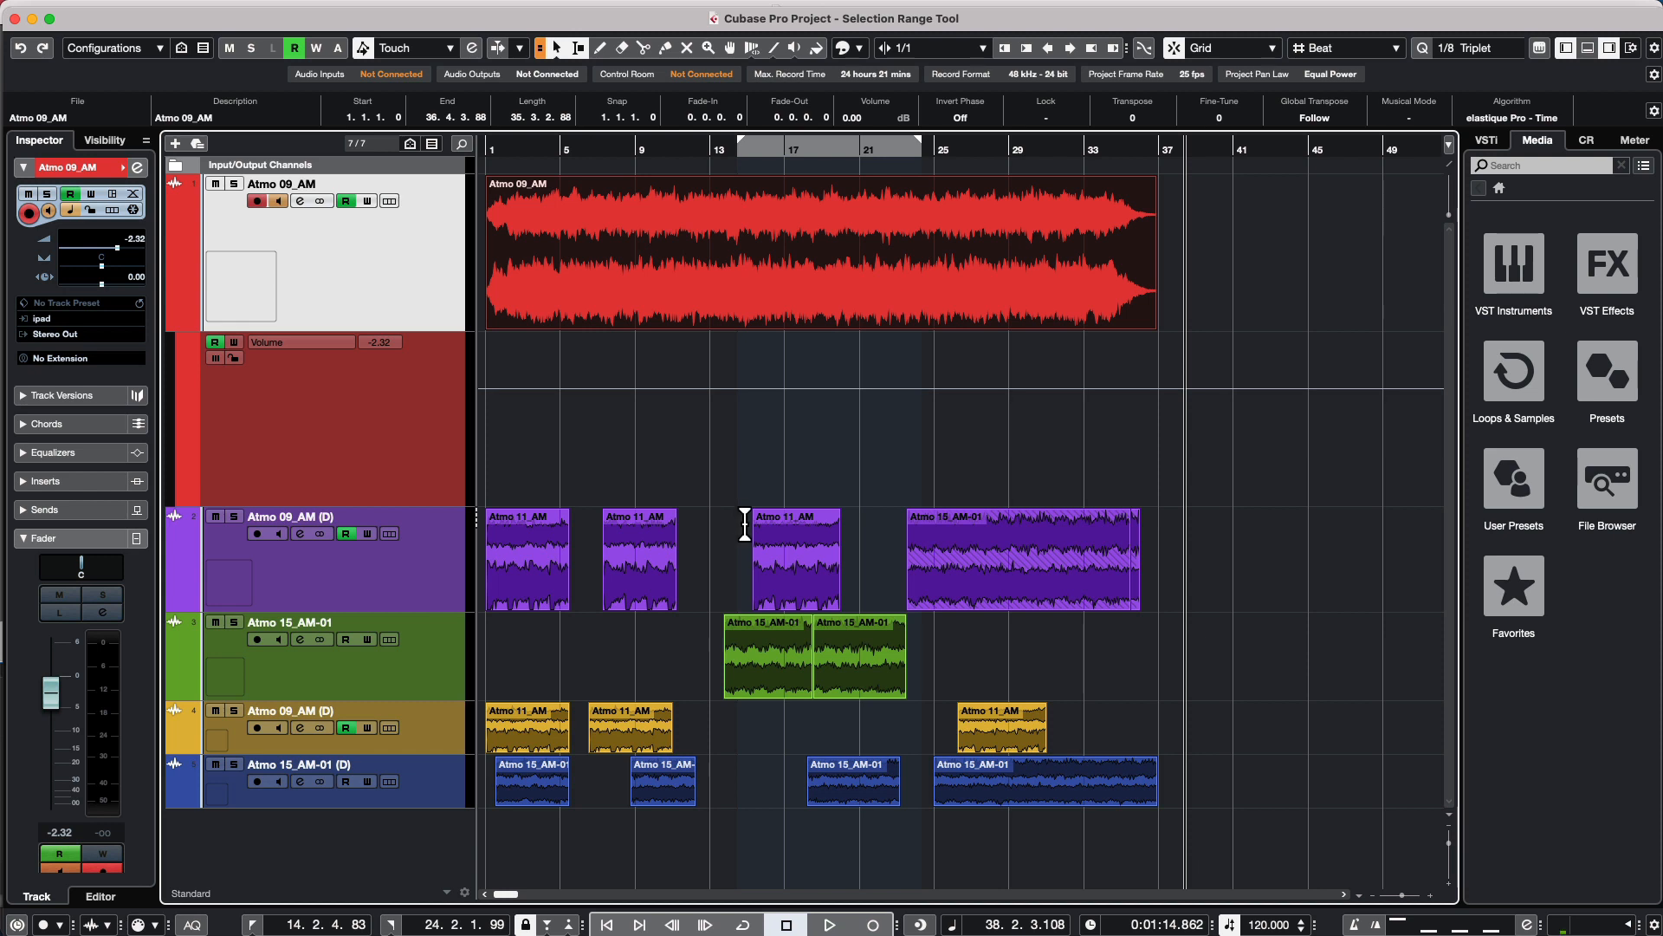
Select a range ending at 24.2.1.0 across the purple, green and yellow tracks, moving its start to 11.3.1.0 and back to 13.3.1.0.
drag(744, 523, 930, 730)
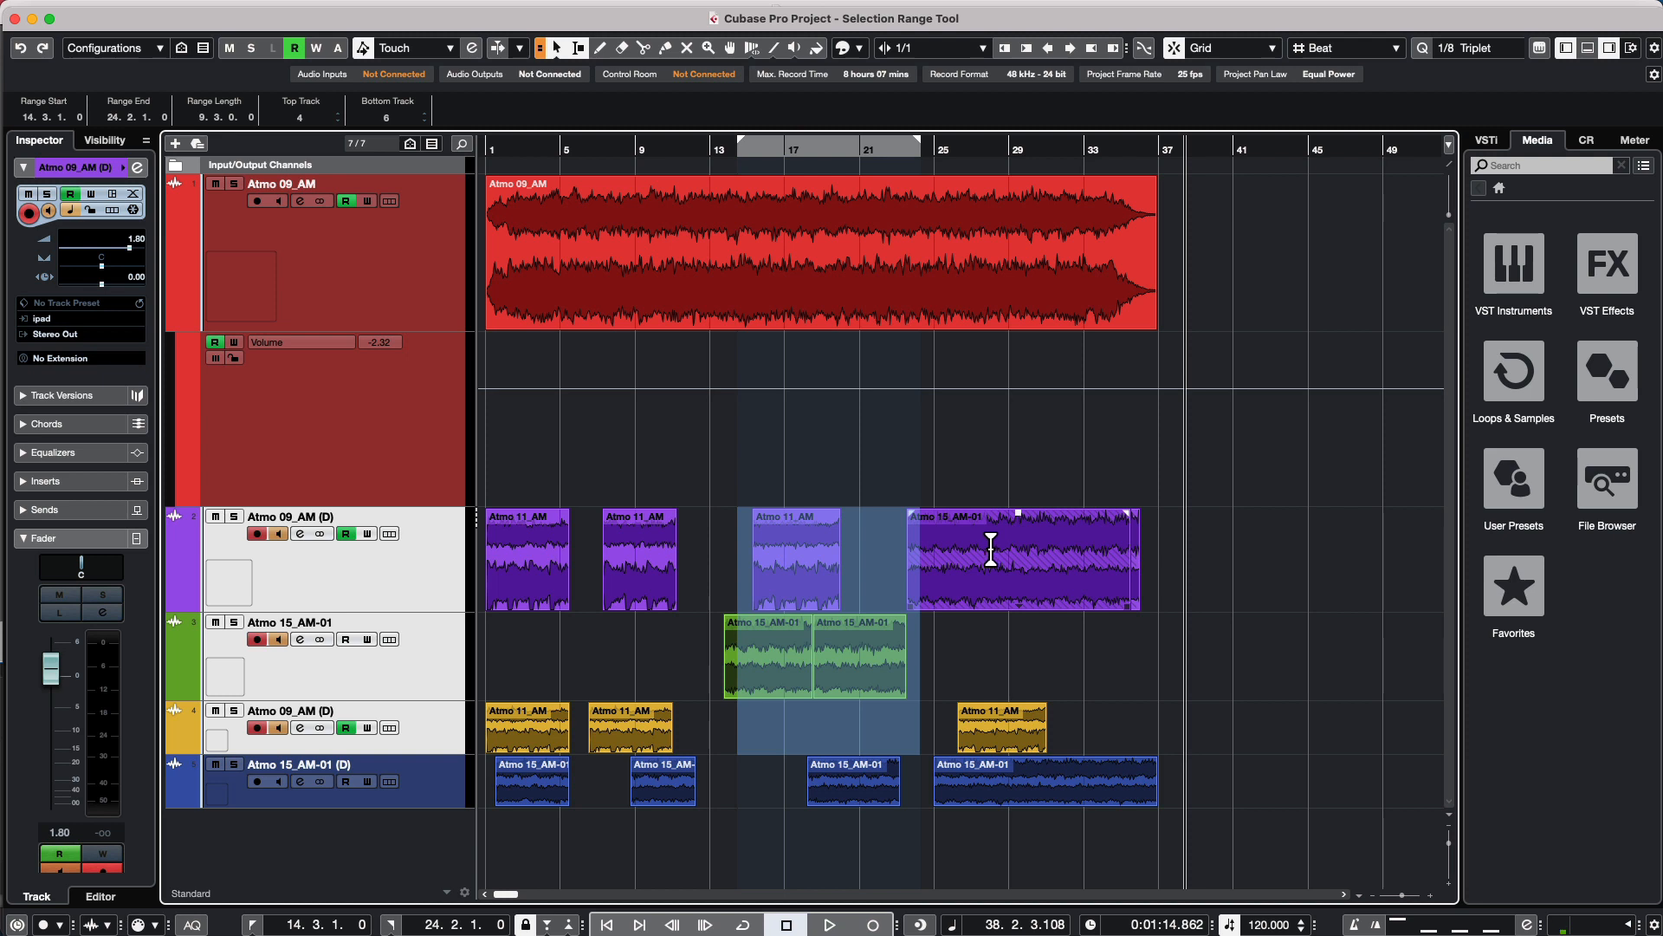
key(alt+Left)
key(alt+Left)
key(alt+Left)
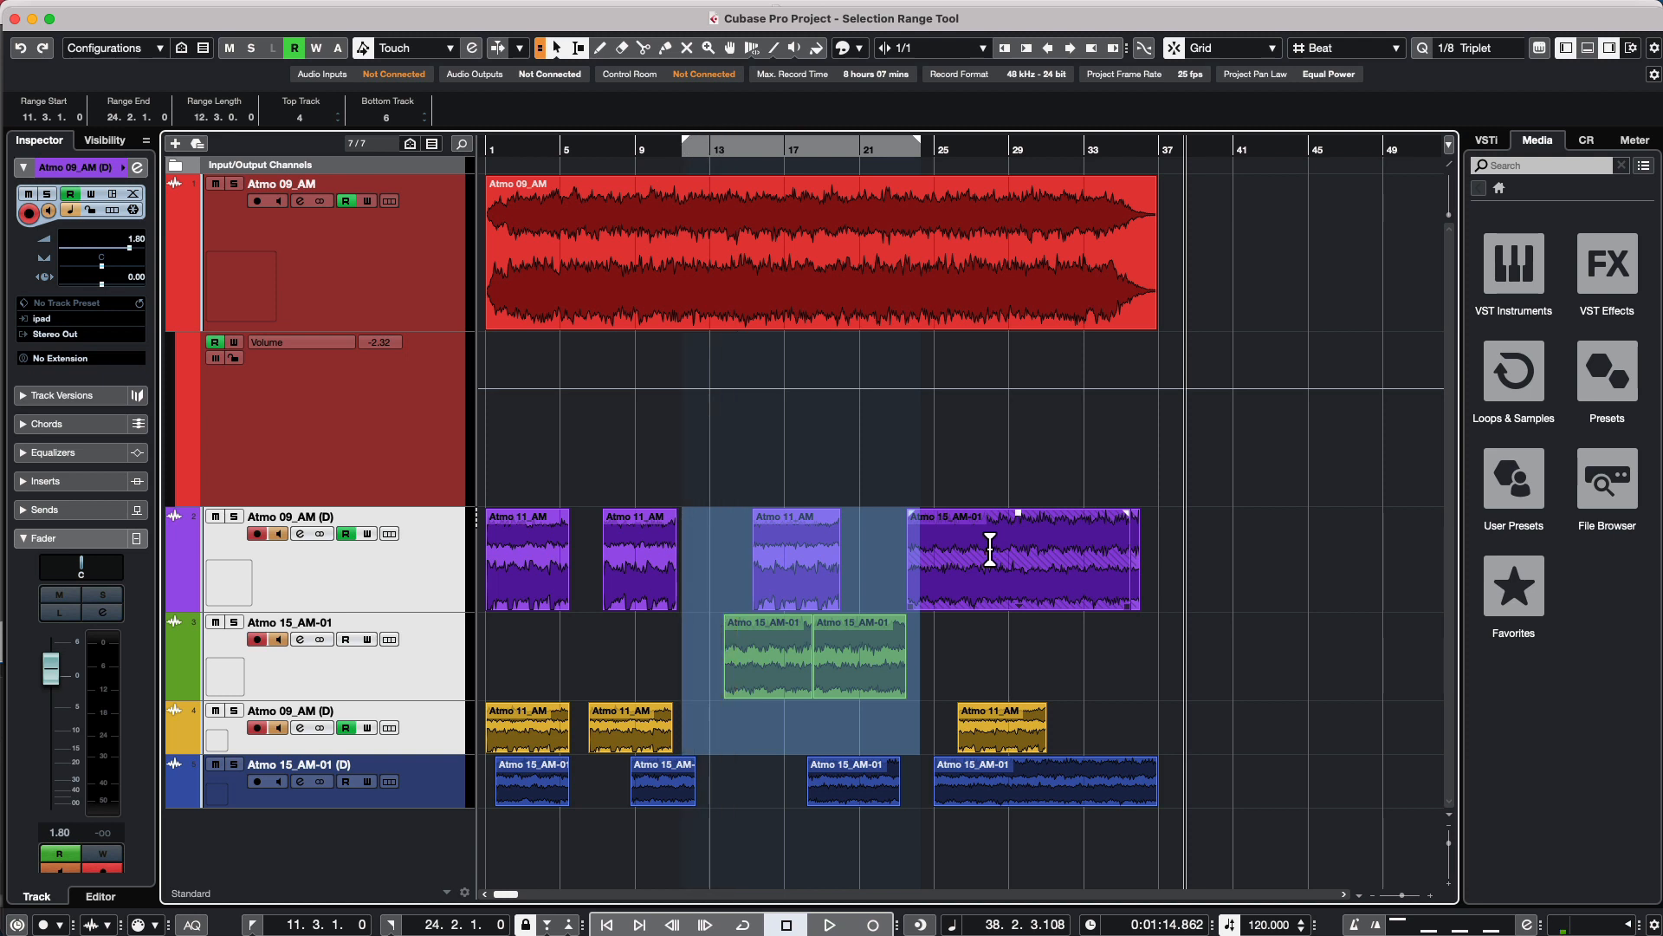
key(alt+Right)
key(alt+Right)
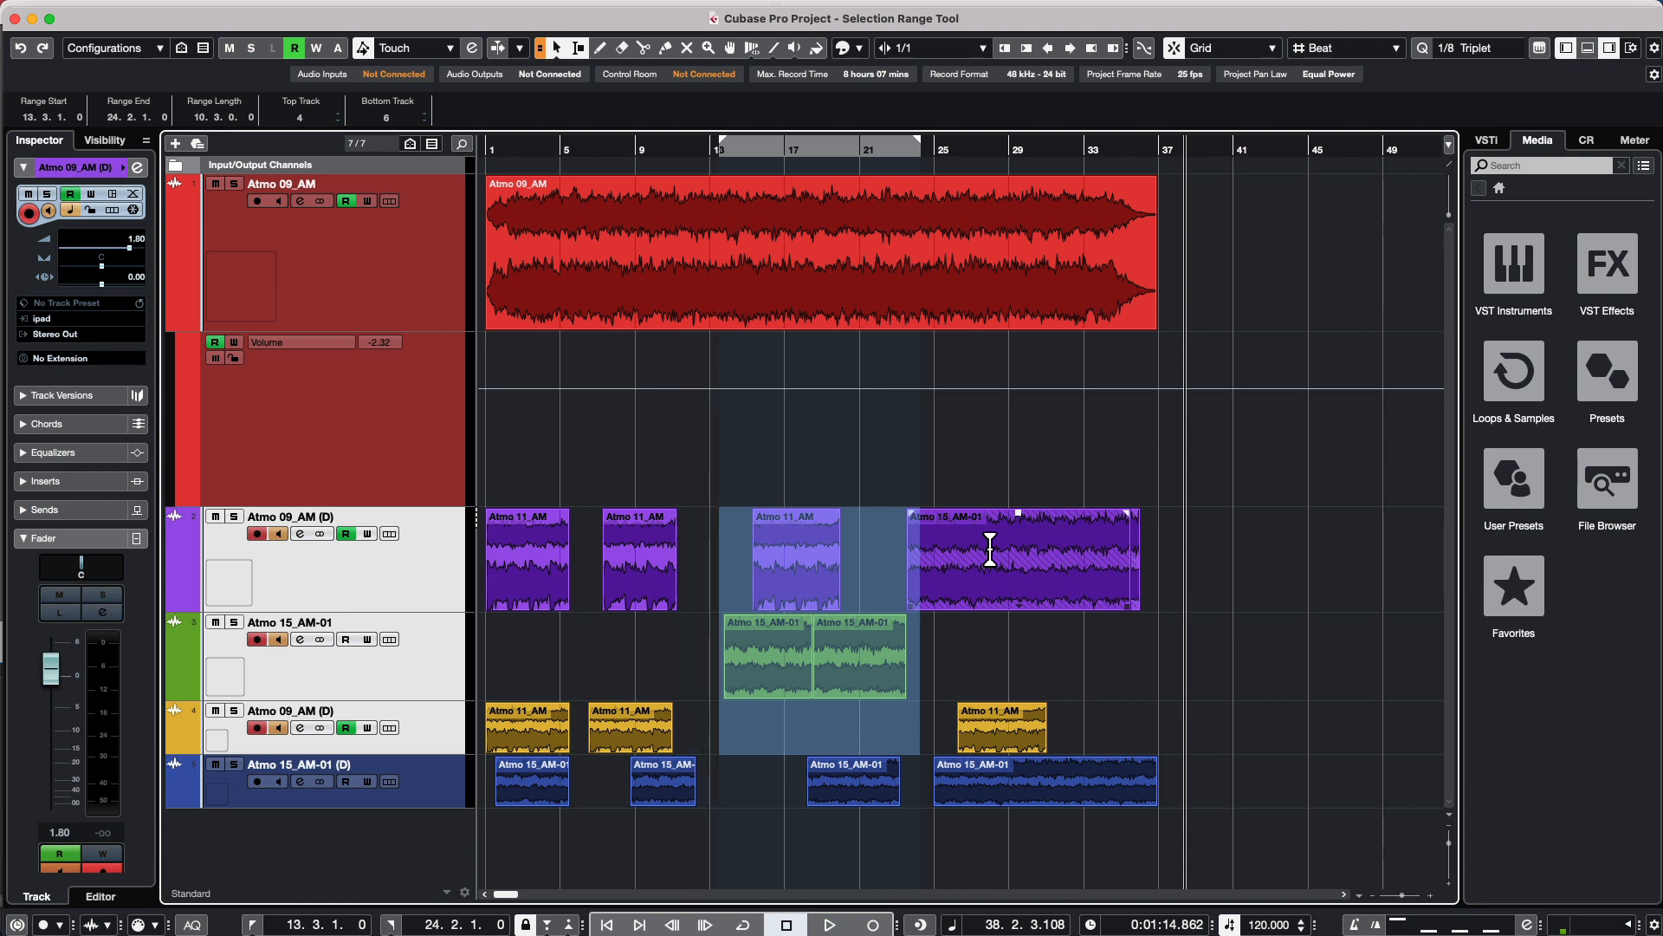
Shorten the selected range's end to 22.2.1.0 and extend it to 25.2.1.0.
key(alt+shift+Left)
key(alt+shift+Left)
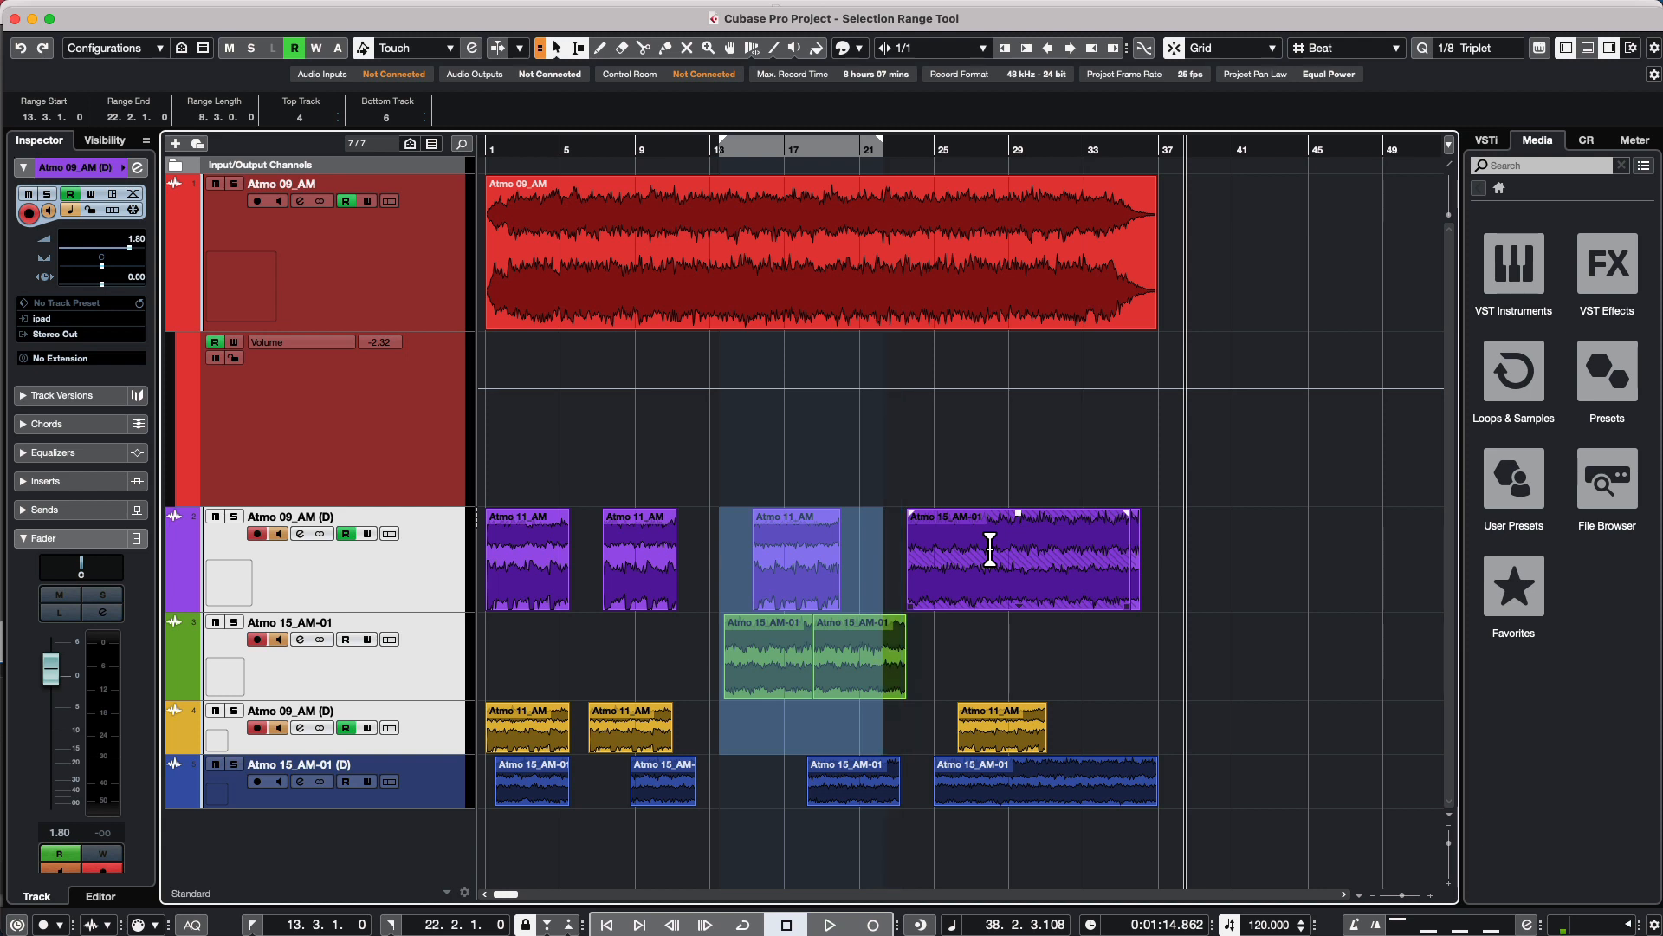
key(alt+shift+Right)
key(alt+shift+Right)
key(alt+shift+Right)
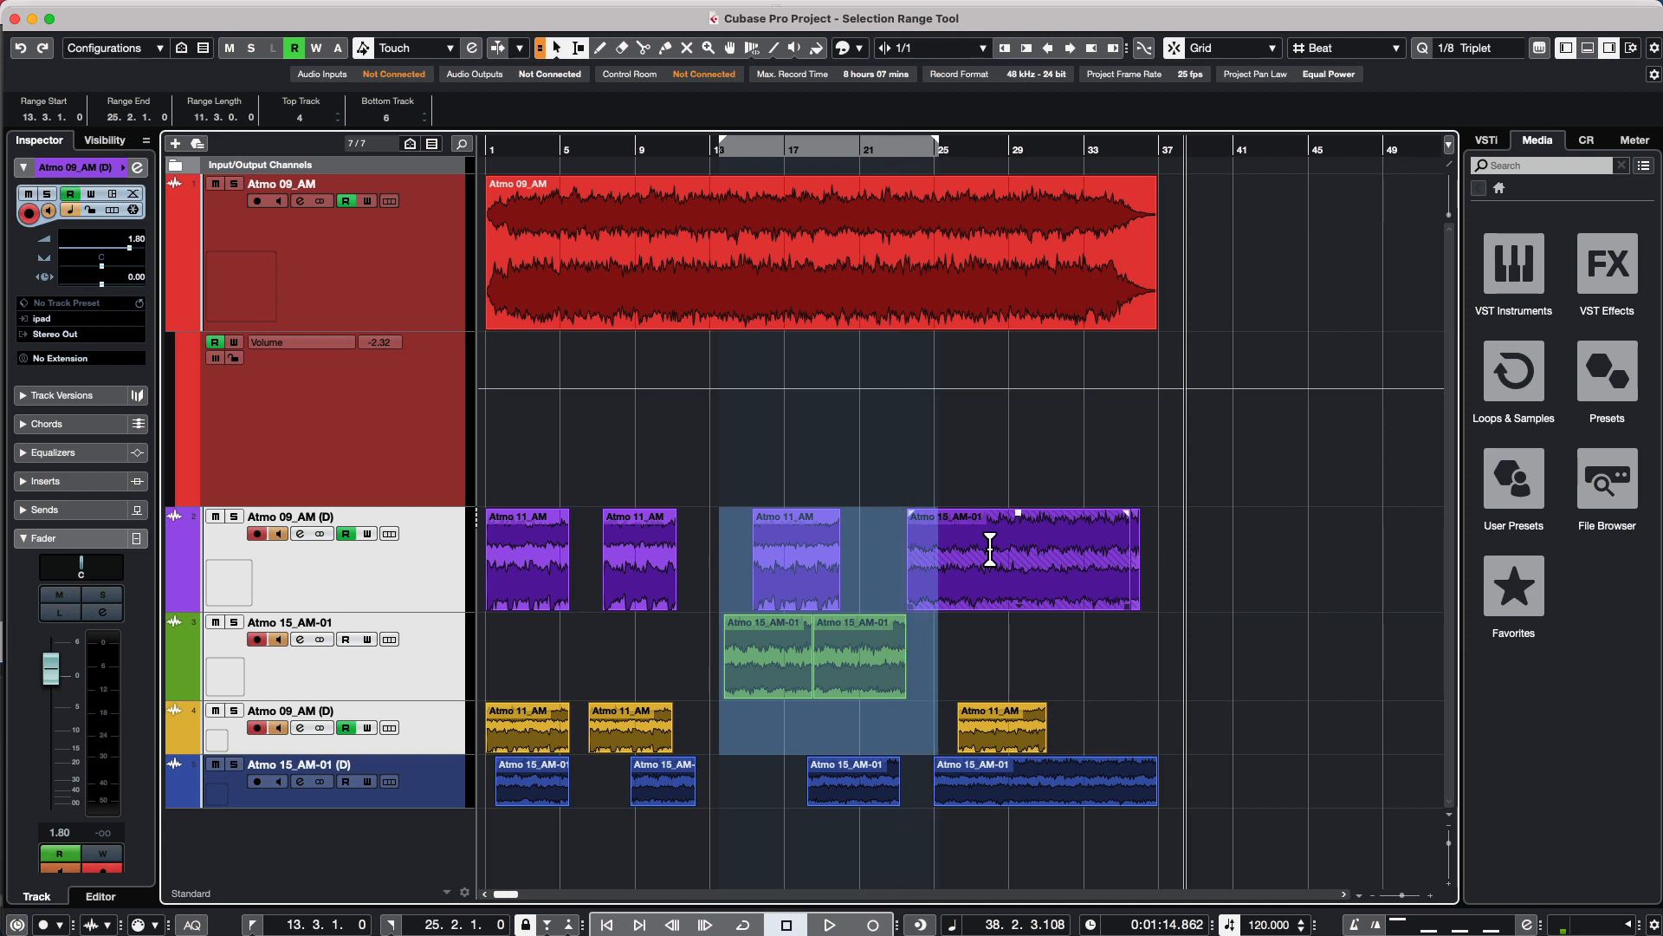
Extend the selected range upward to include the Volume automation lane, retract it, and extend it to that lane again.
key(alt+Up)
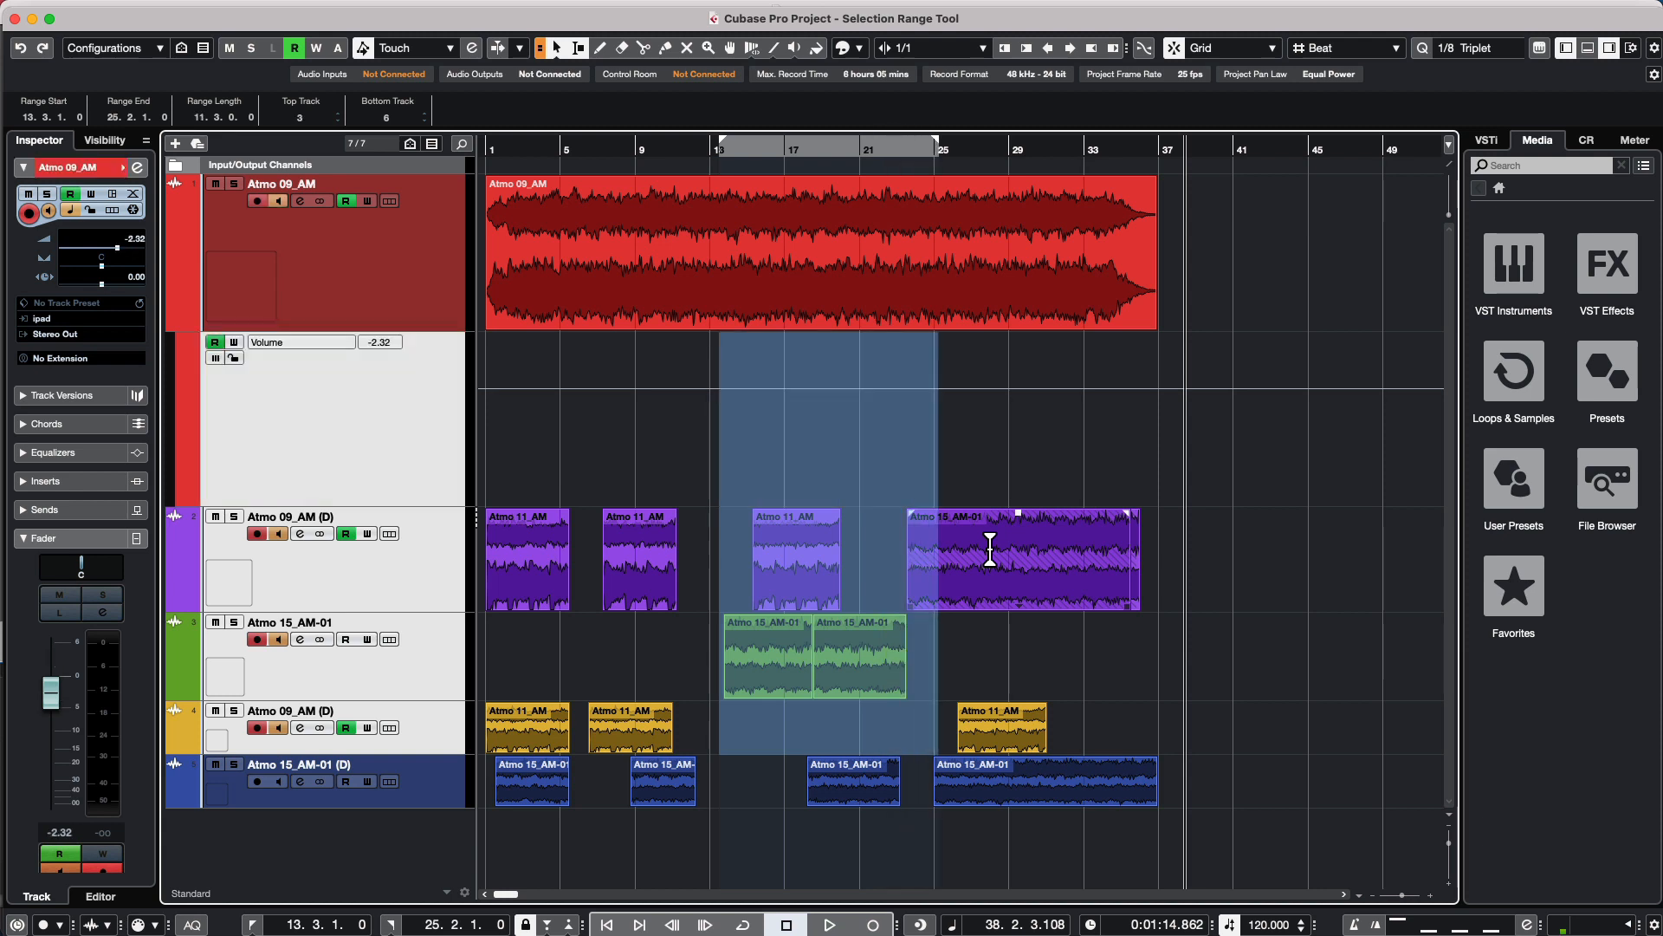
key(alt+Down)
key(alt+Down)
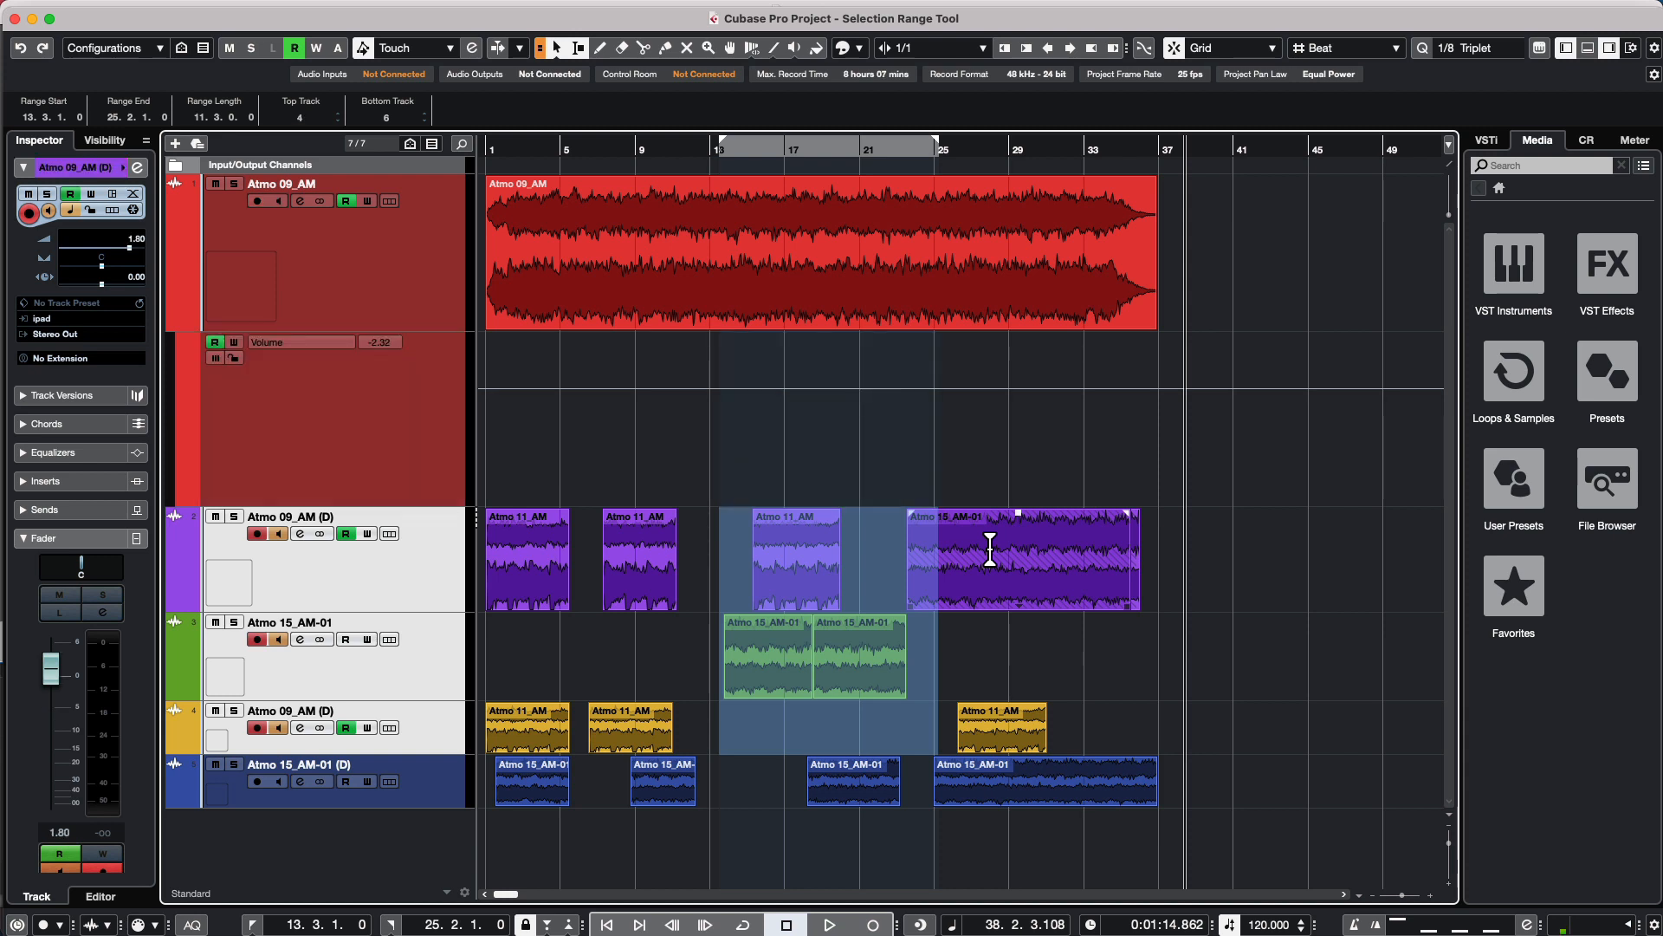
key(alt+Up)
key(alt+Up)
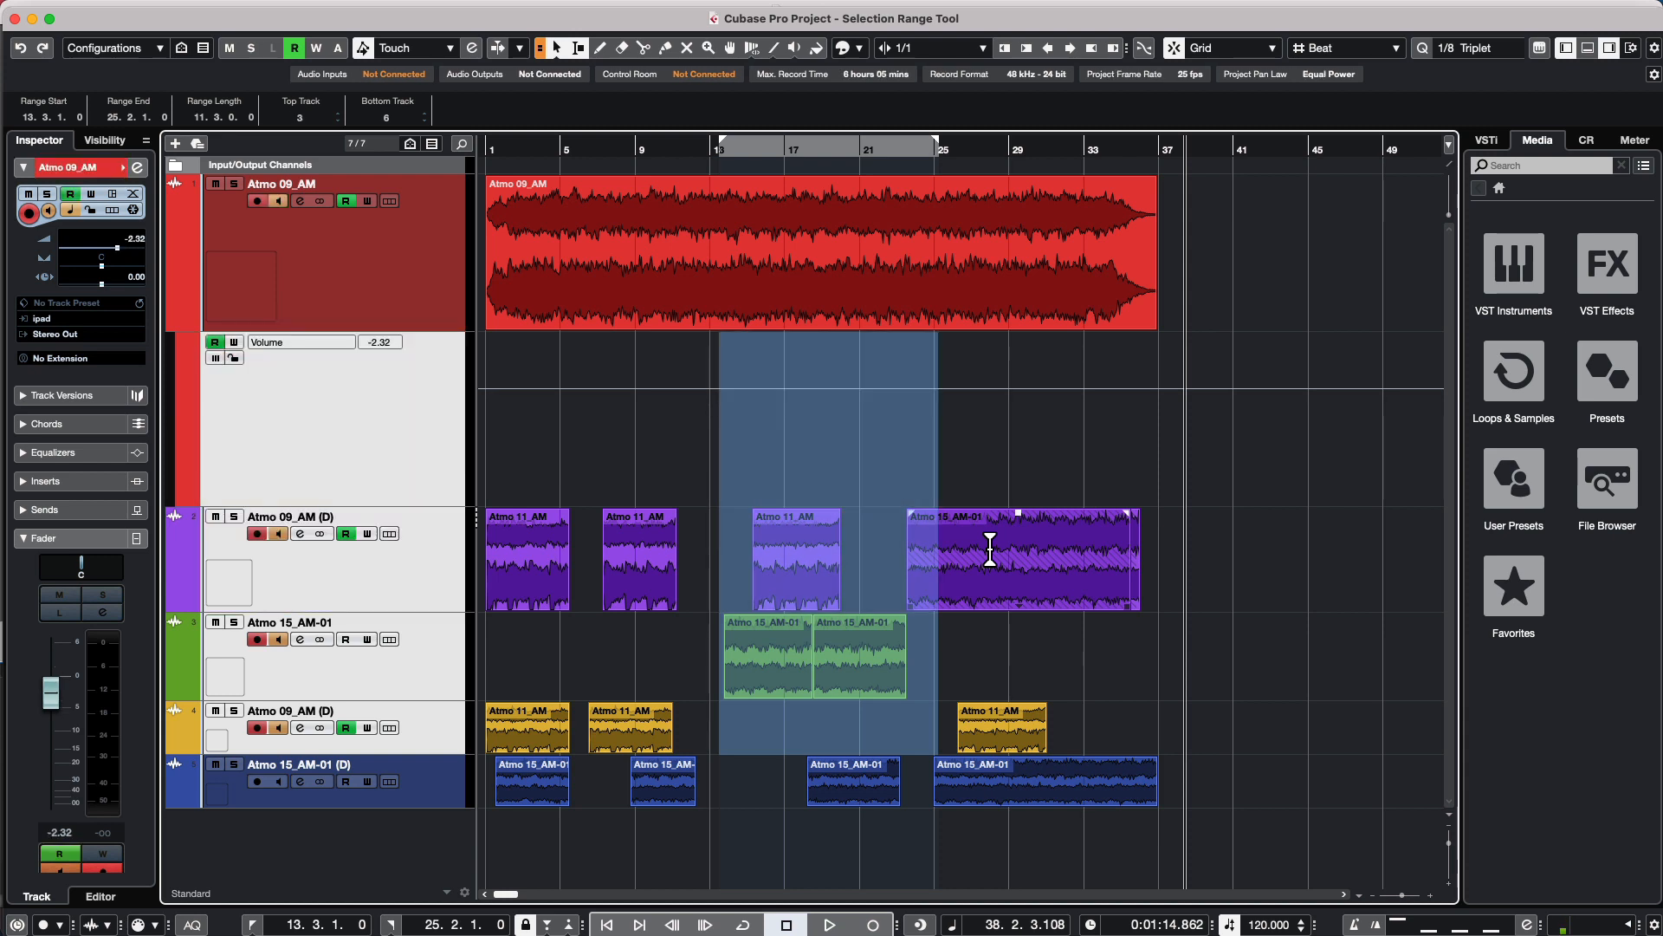
Shrink the range's lower edge to the green Atmo 15_AM-01 track, and extend it down to the blue Atmo 15_AM-01 (D) track.
key(shift+Up)
key(shift+Up)
key(shift+Down)
key(shift+Down)
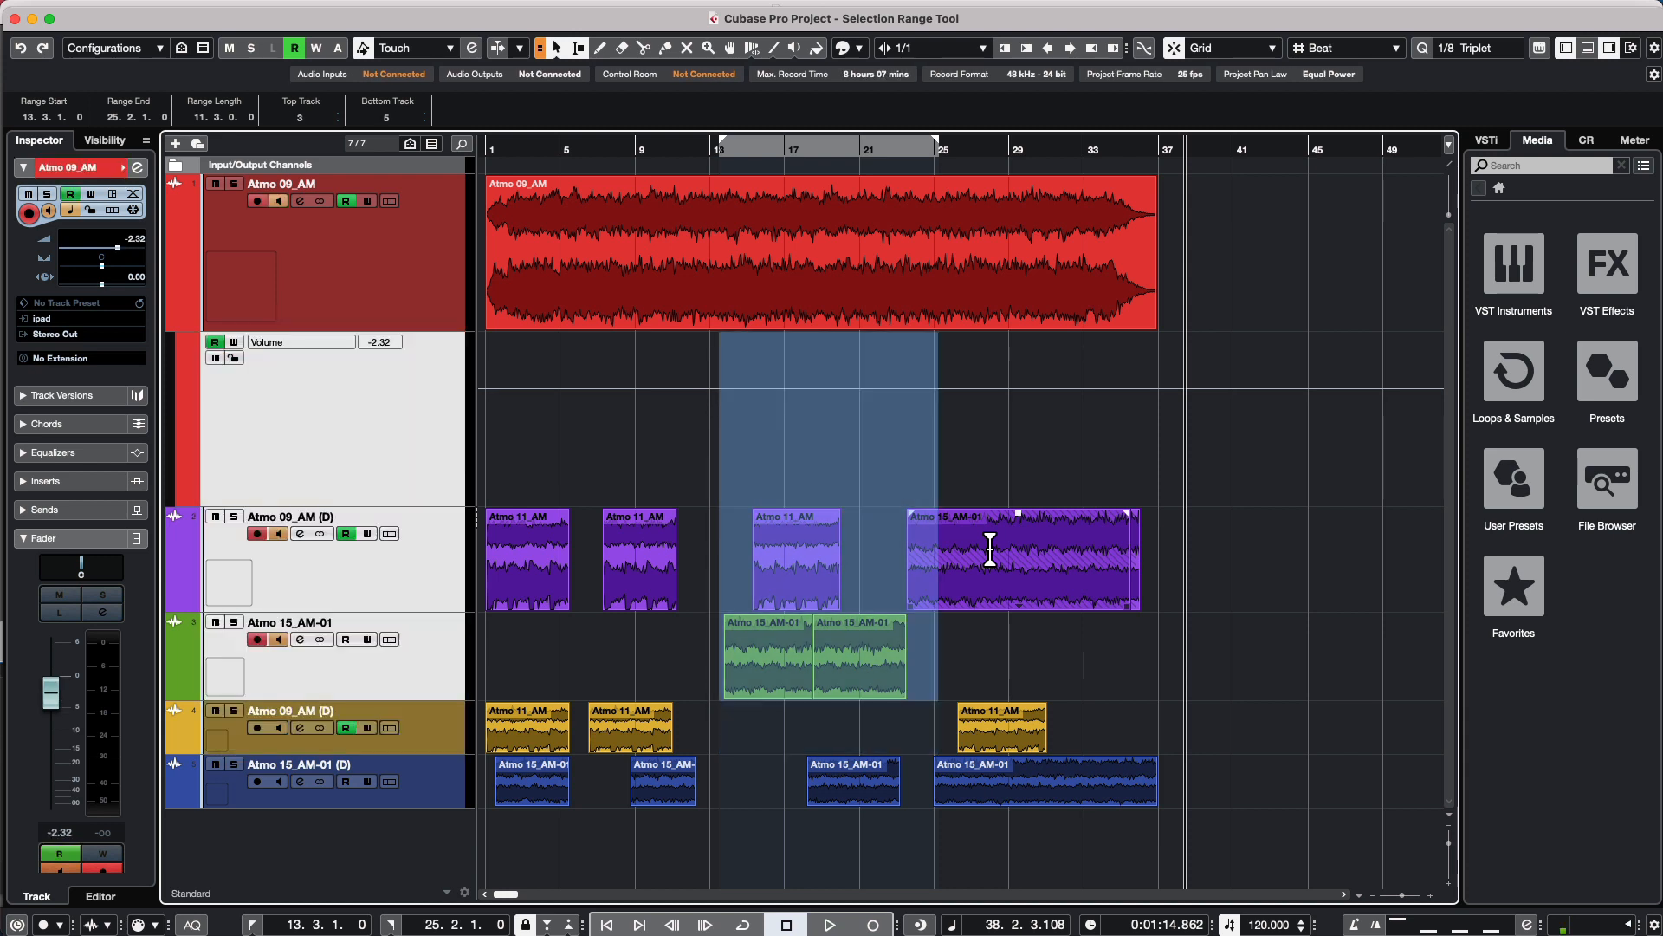
key(shift+Down)
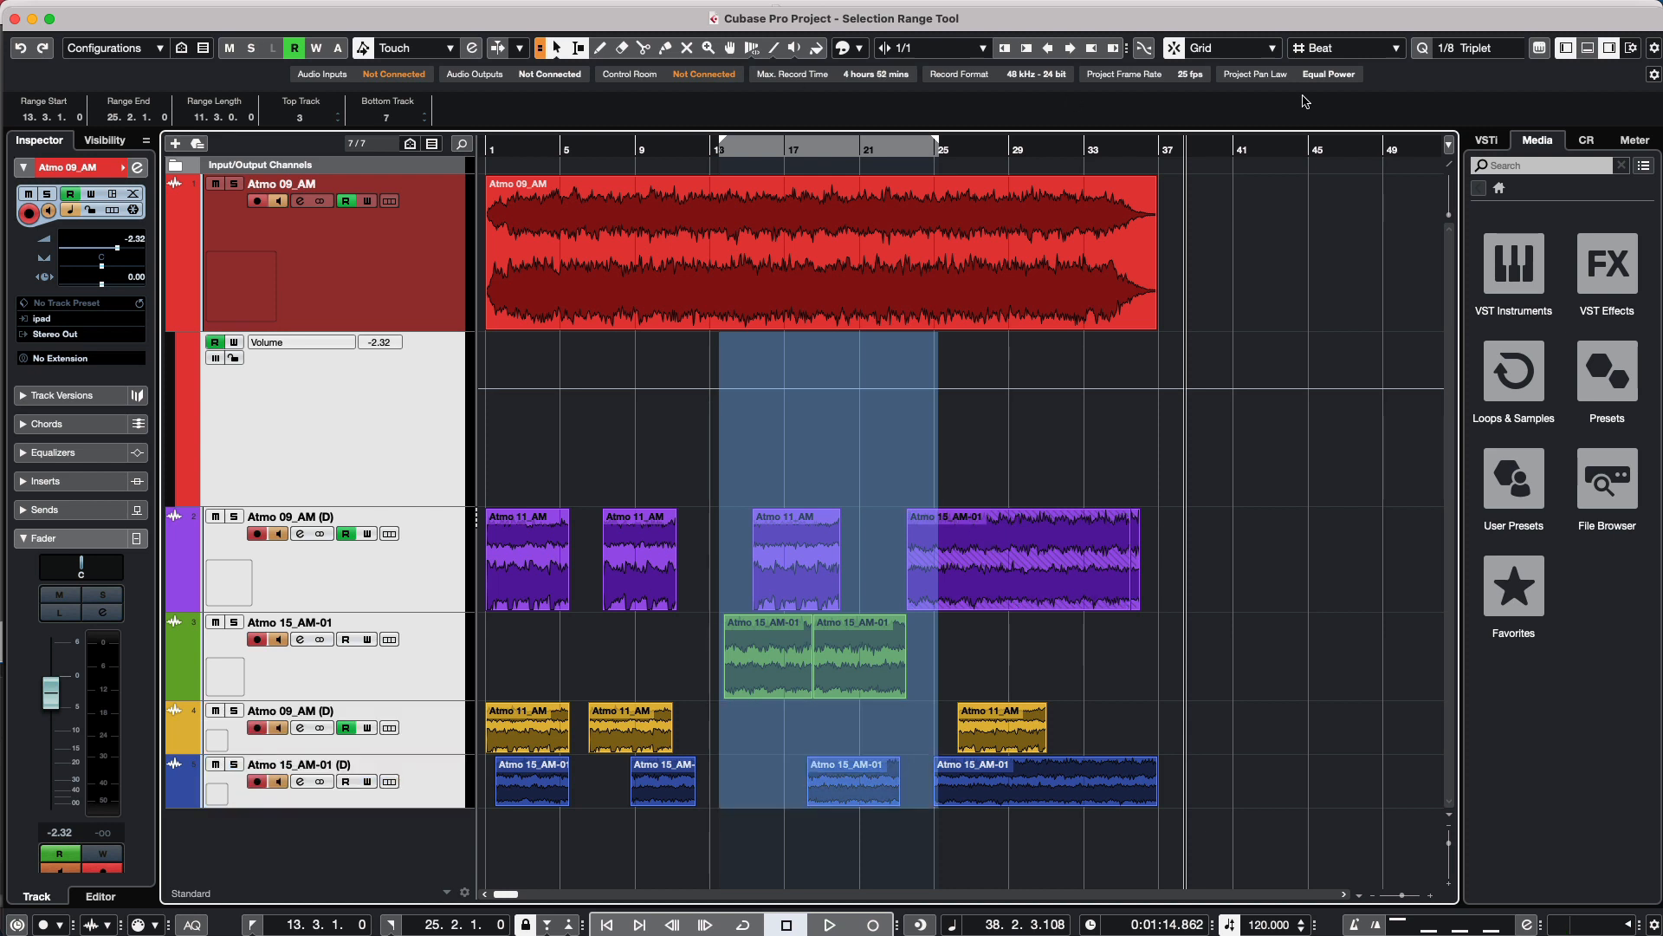
Split the Atmo 09_AM event at the range 10.4.1.0 to 18.1.1.0 and undo the split.
click(695, 252)
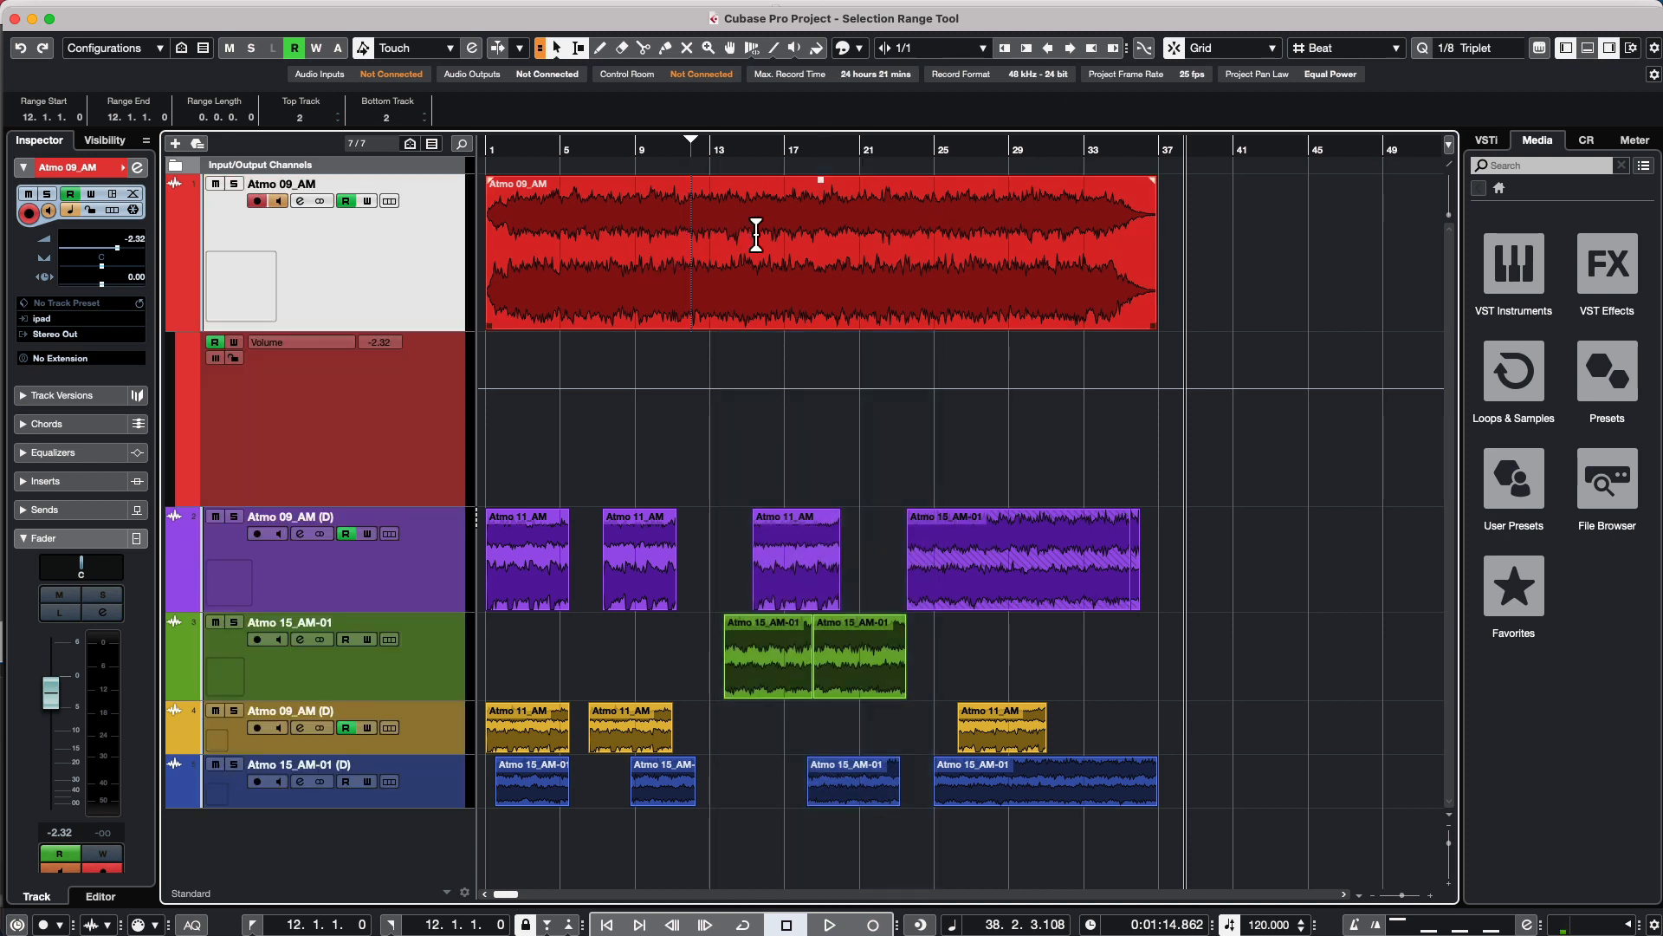
drag(676, 230, 814, 221)
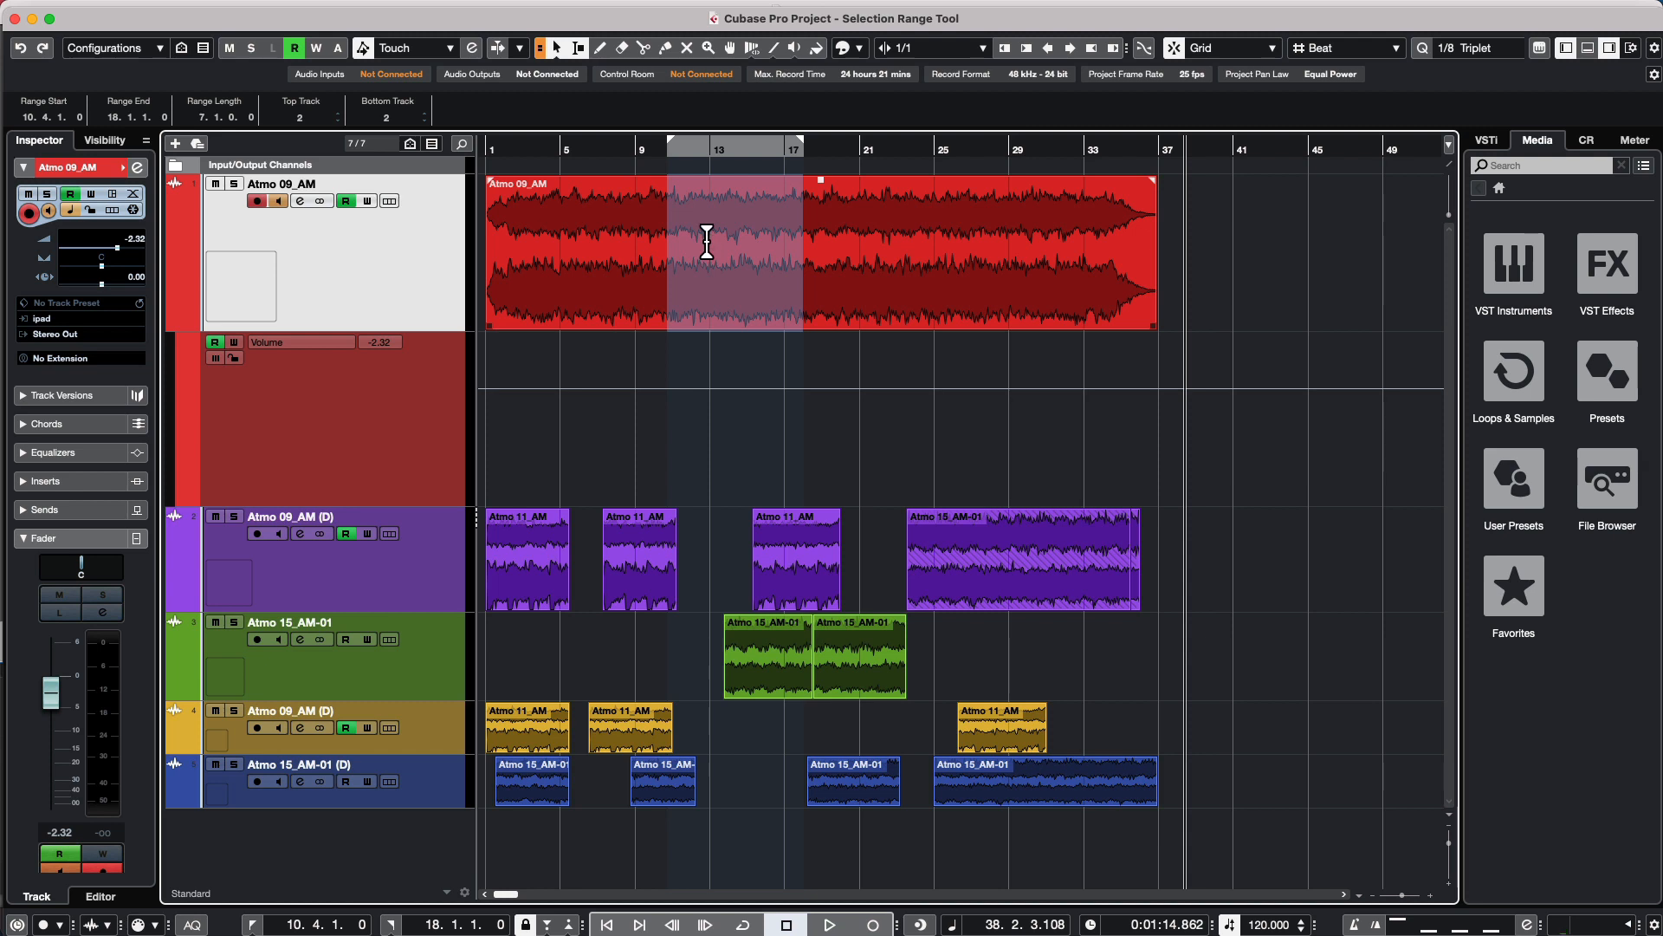
key(shift+x)
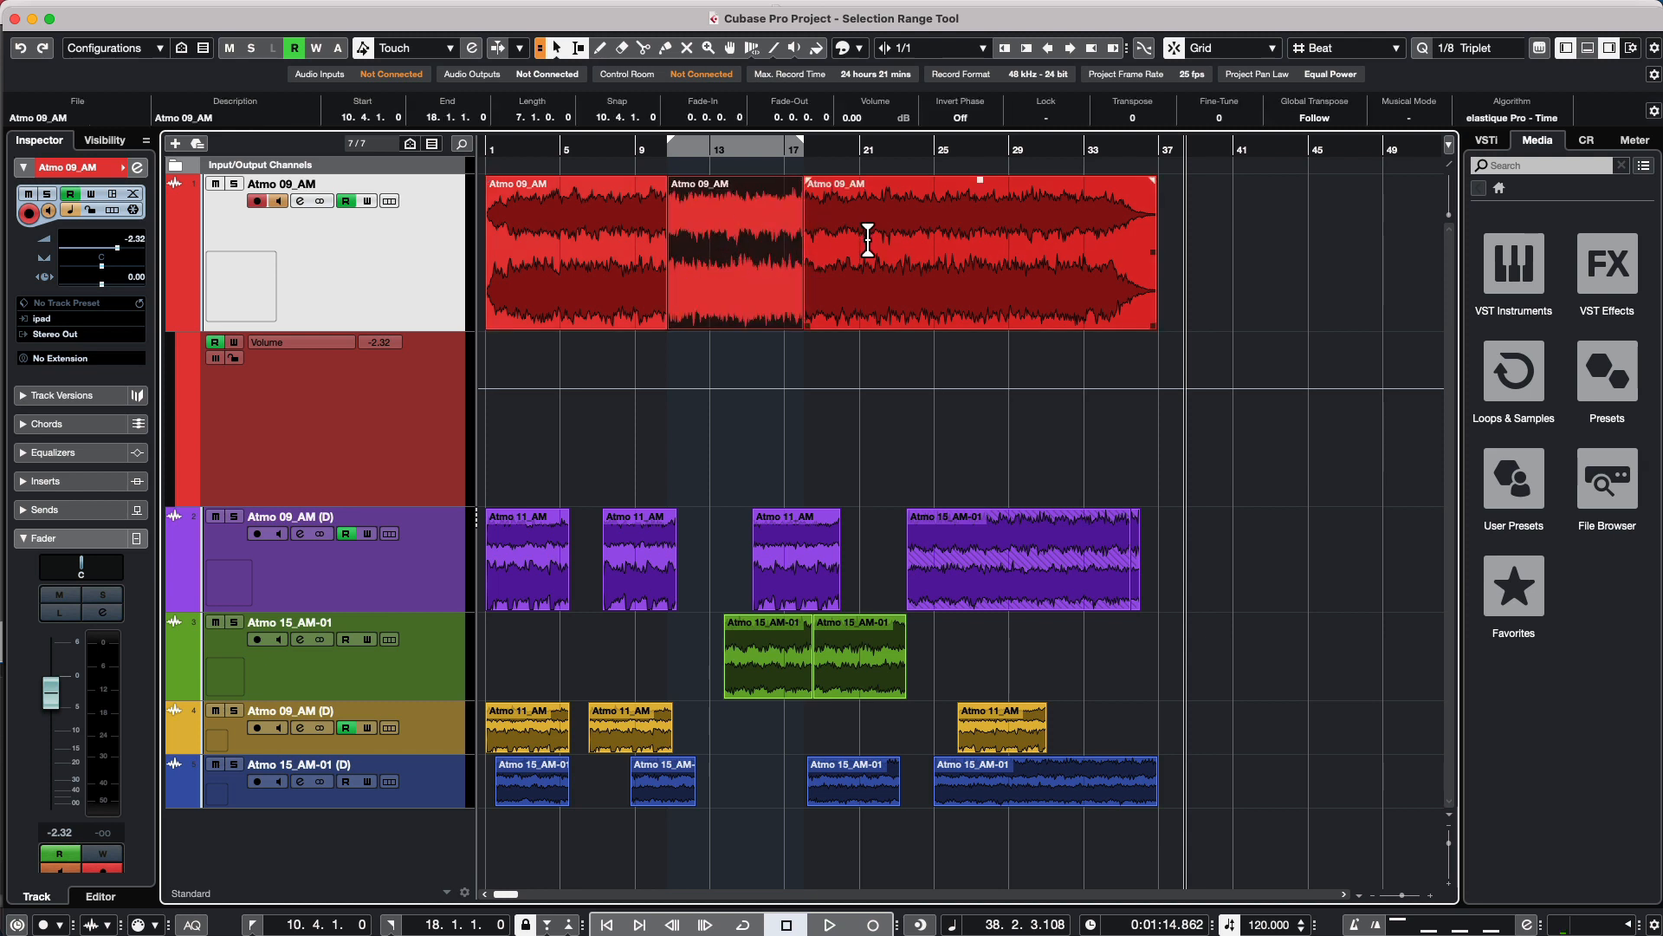
key(super+z)
Select 11.3.1.0 to 13.1.1.0 on Atmo 09_AM, extend the range to 18.2.1.0, delete its contents, and undo the deletion.
drag(684, 227, 712, 227)
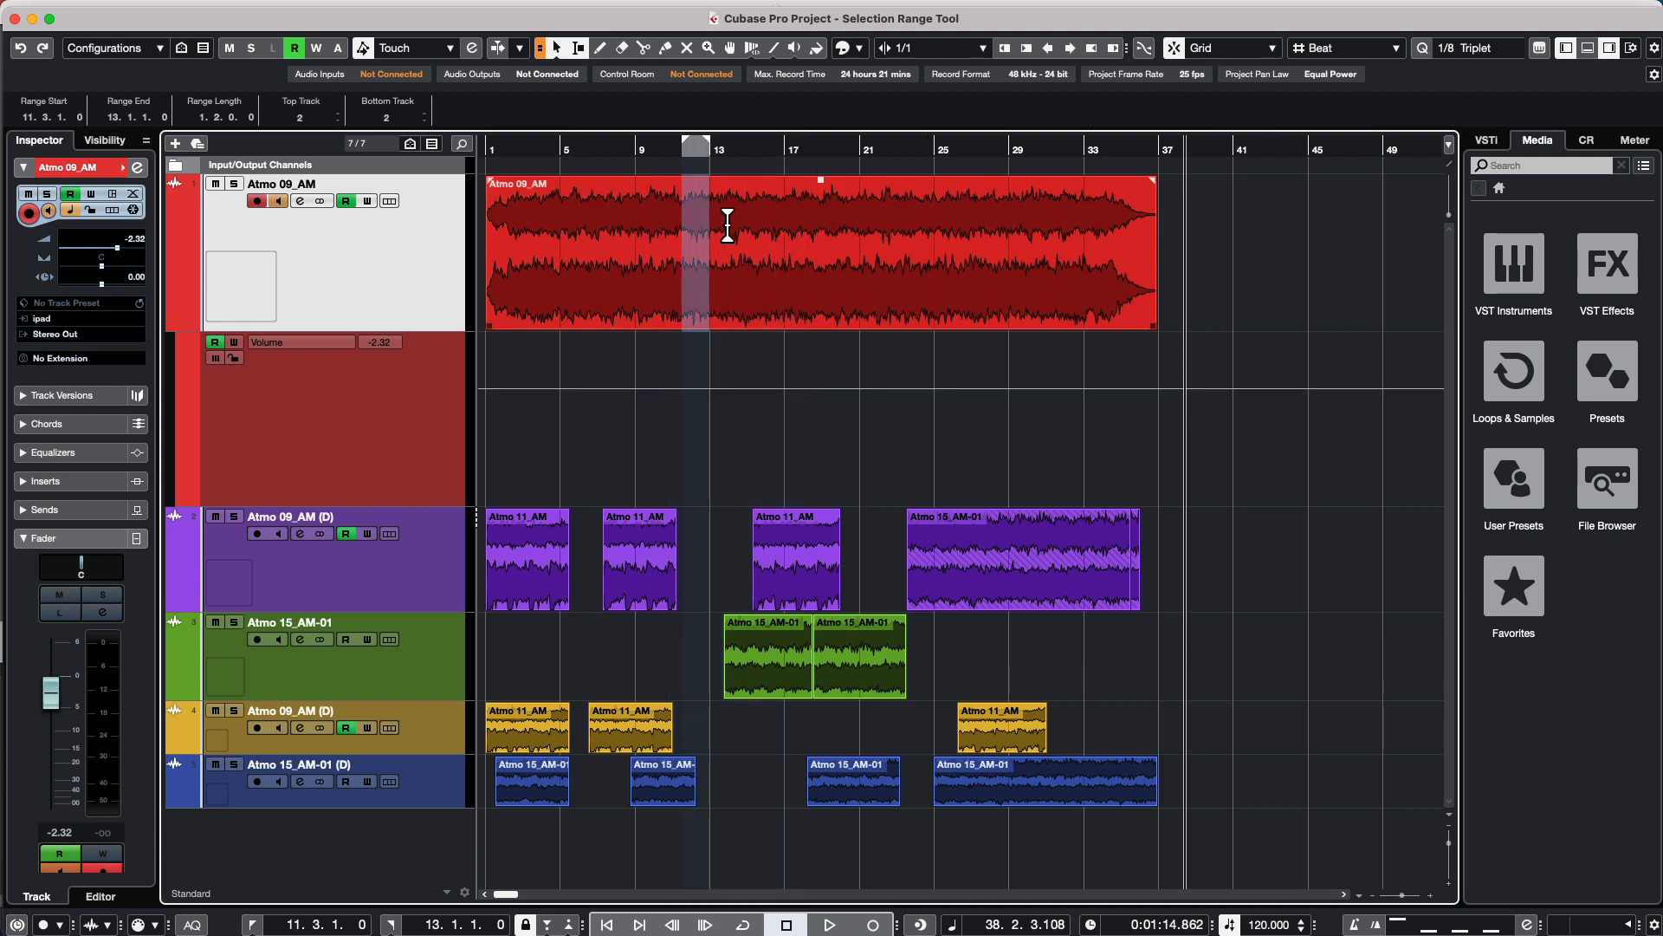
shift+click(809, 227)
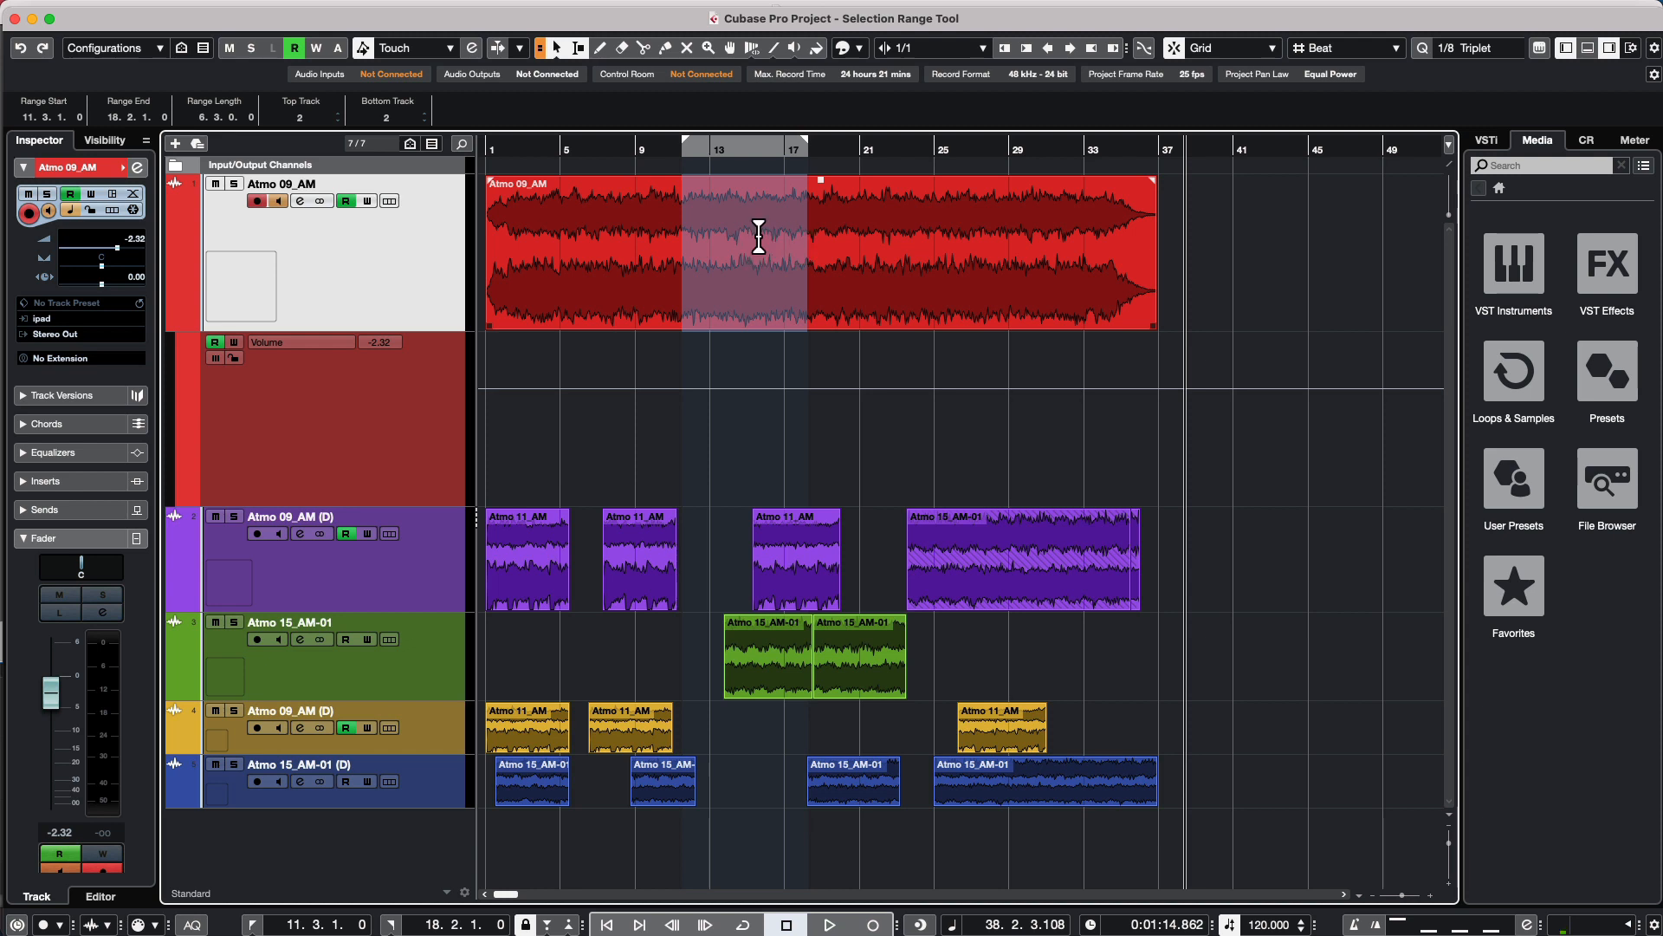
key(Delete)
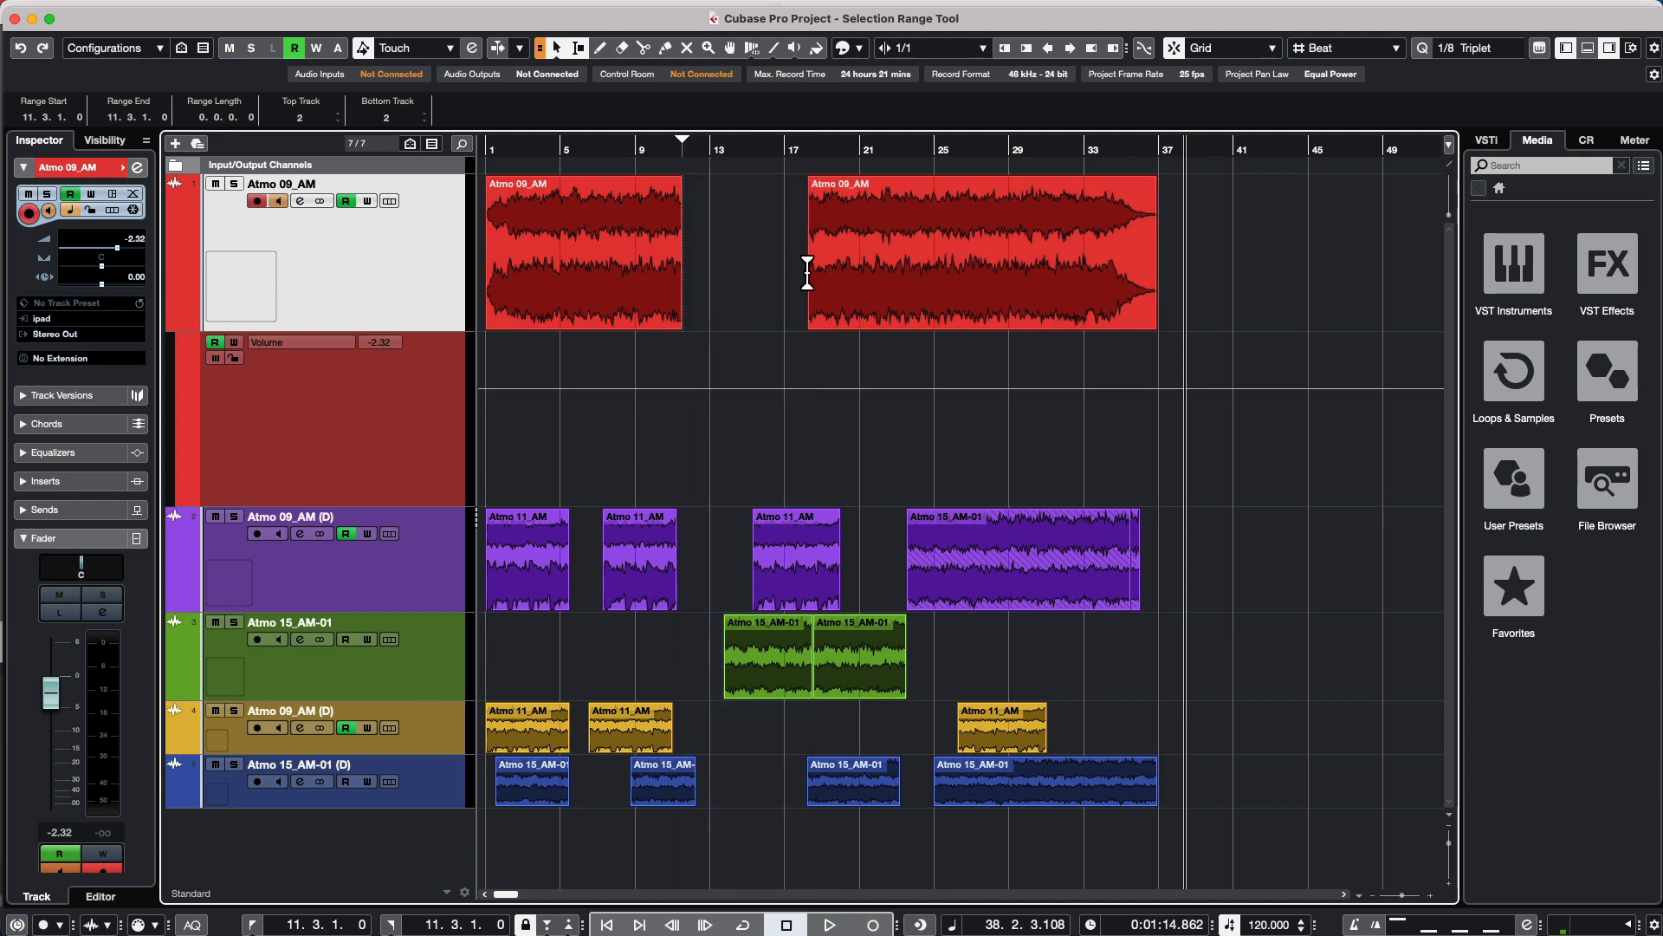
key(super+z)
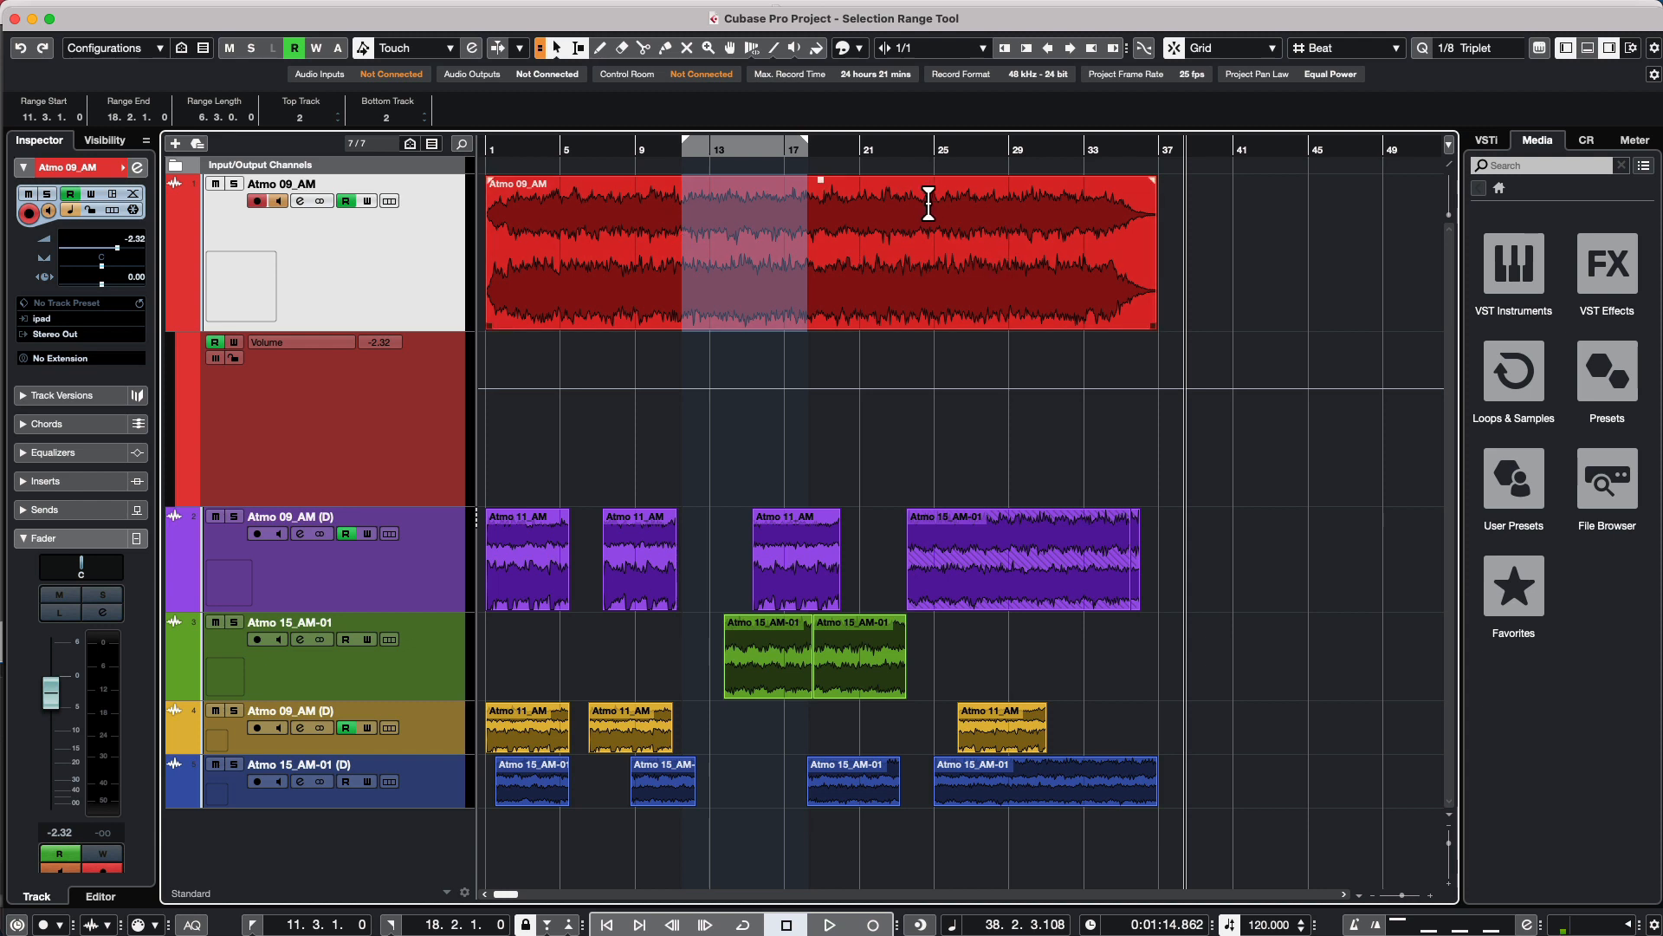
Delete the time in the selected range so the following audio closes the gap, and undo it.
key(shift+BackSpace)
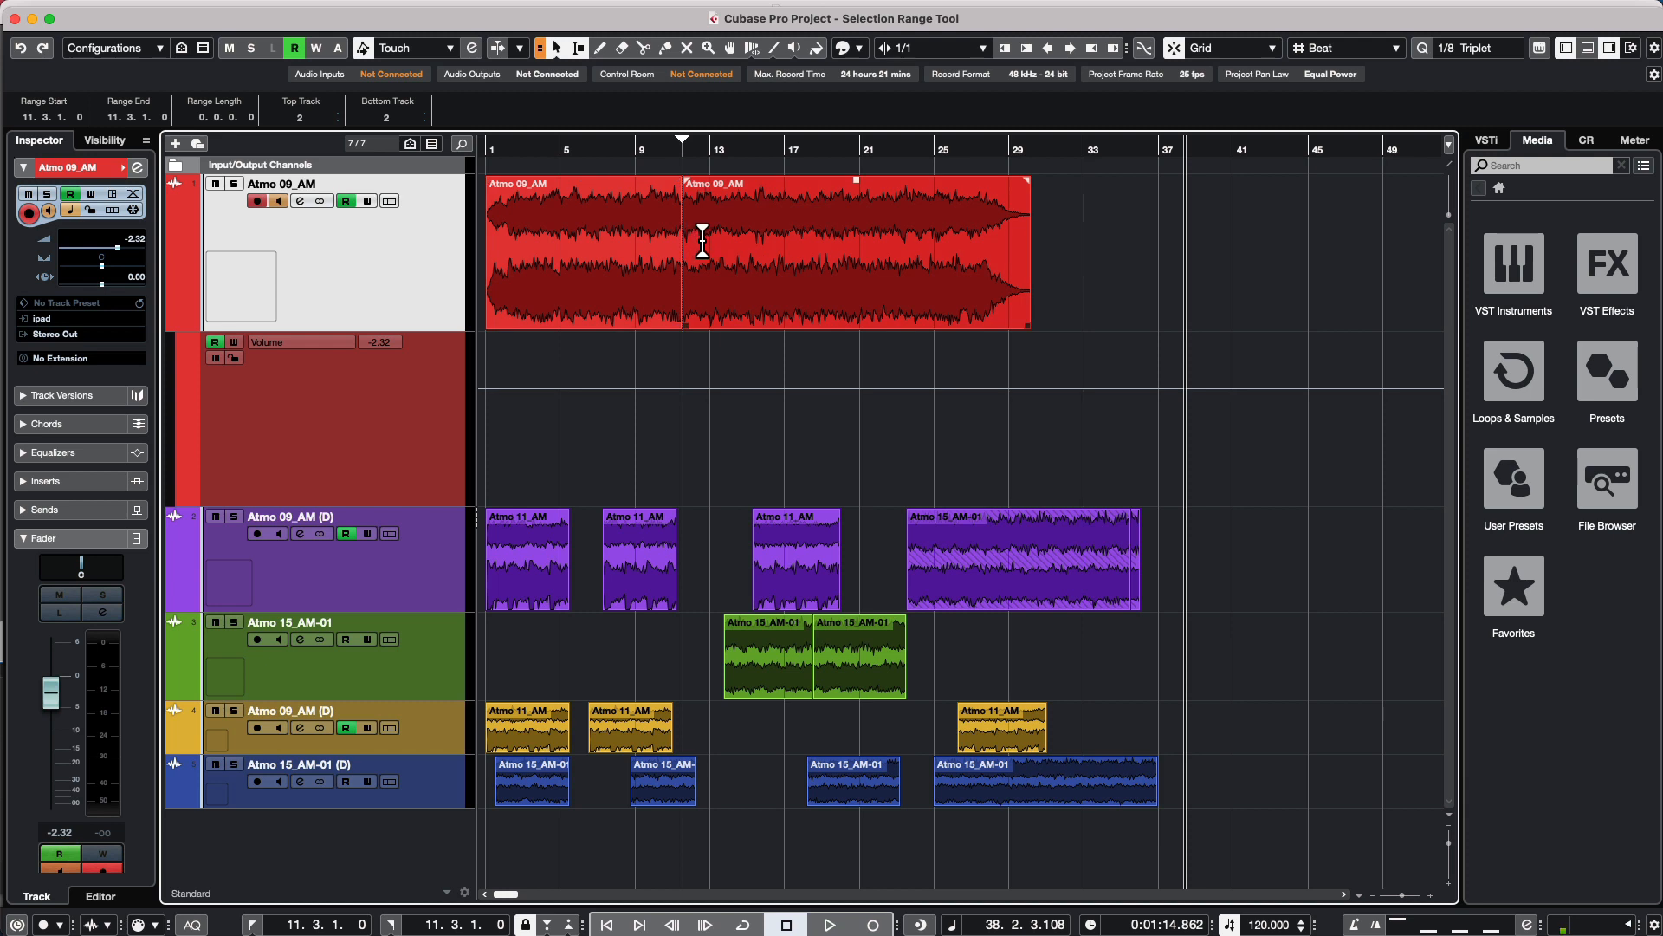
key(super+z)
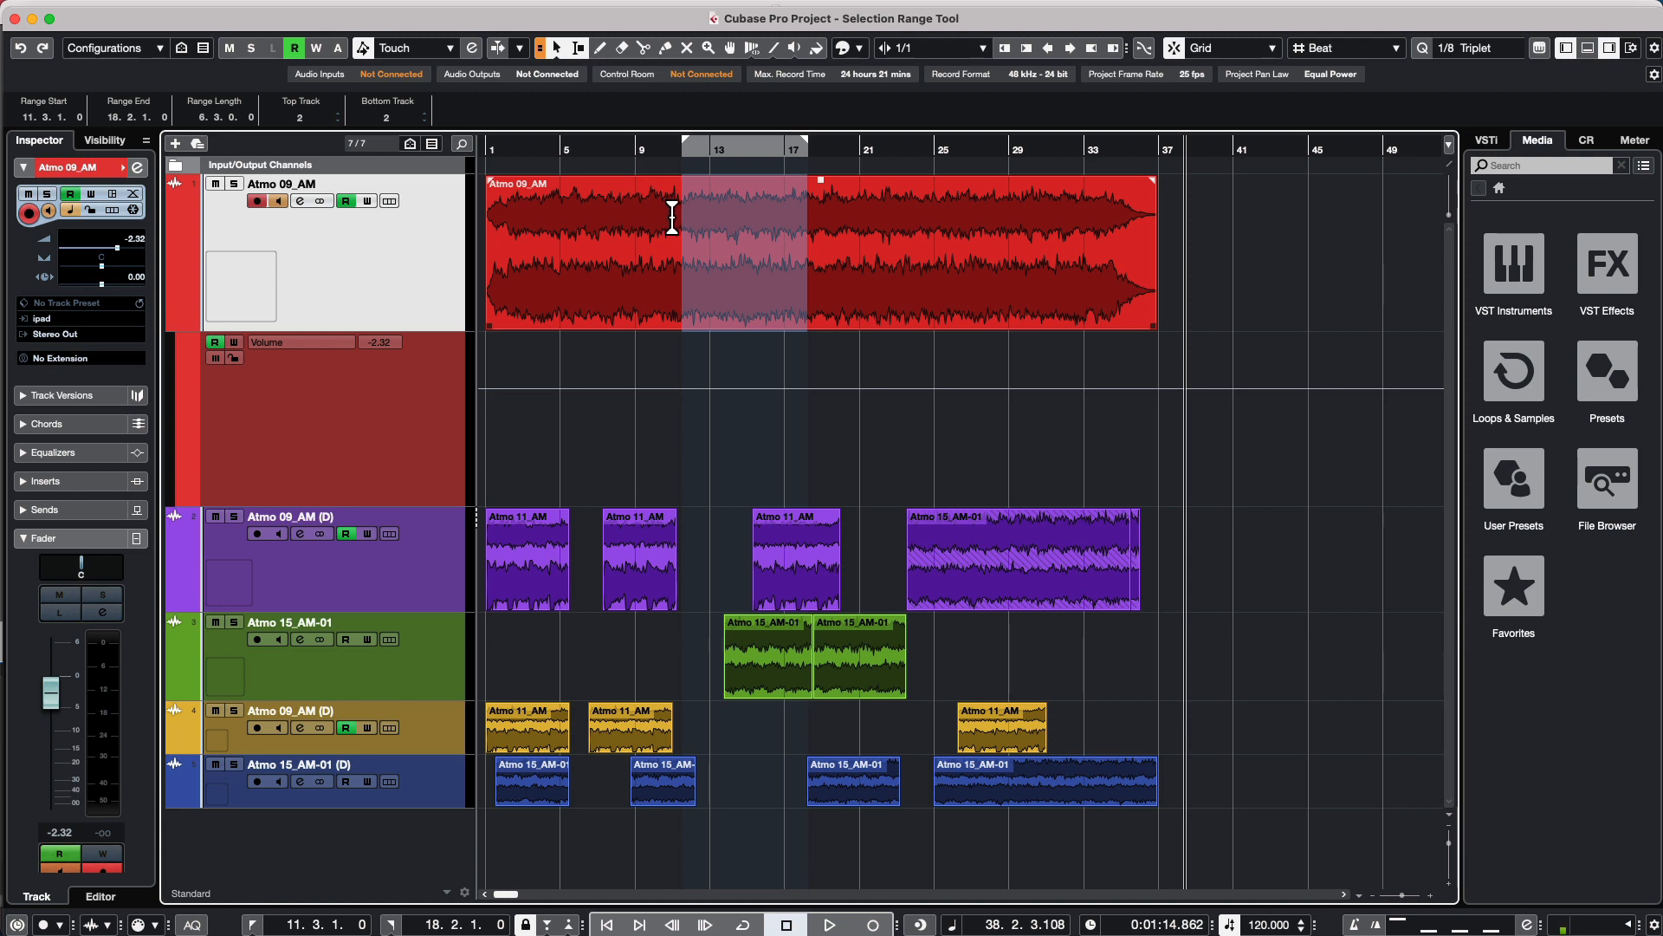
Insert silence in the Atmo 09_AM event over the range 10.3.1.0 to 19.2.1.0 and undo the insertion.
drag(672, 217, 835, 238)
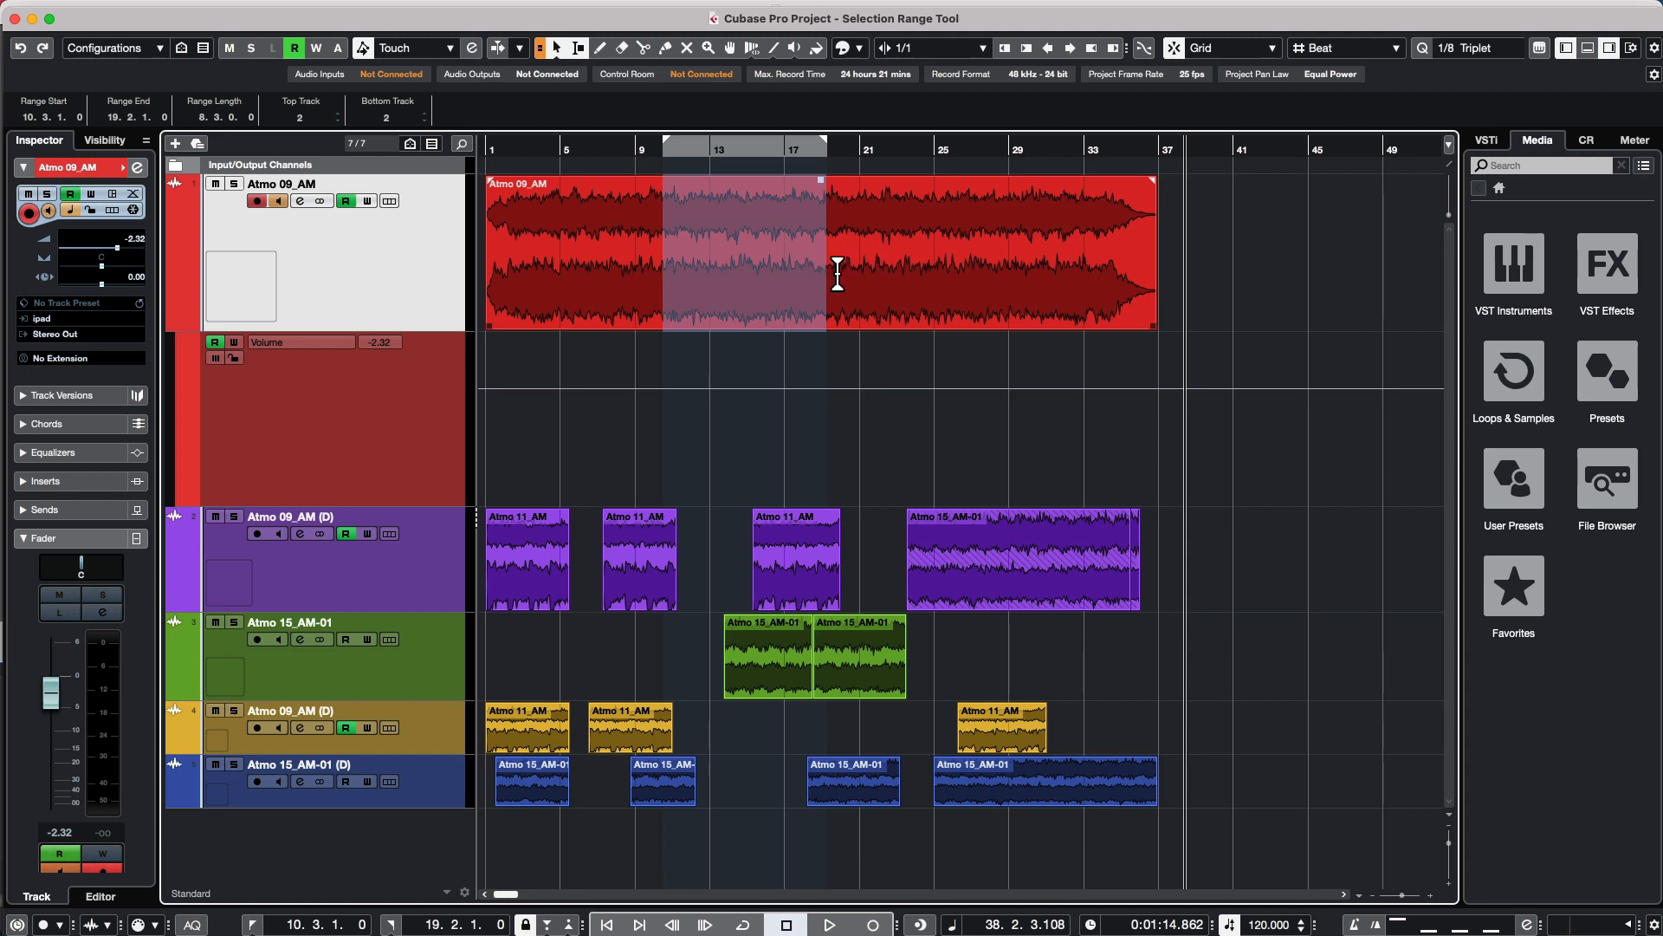
key(Delete)
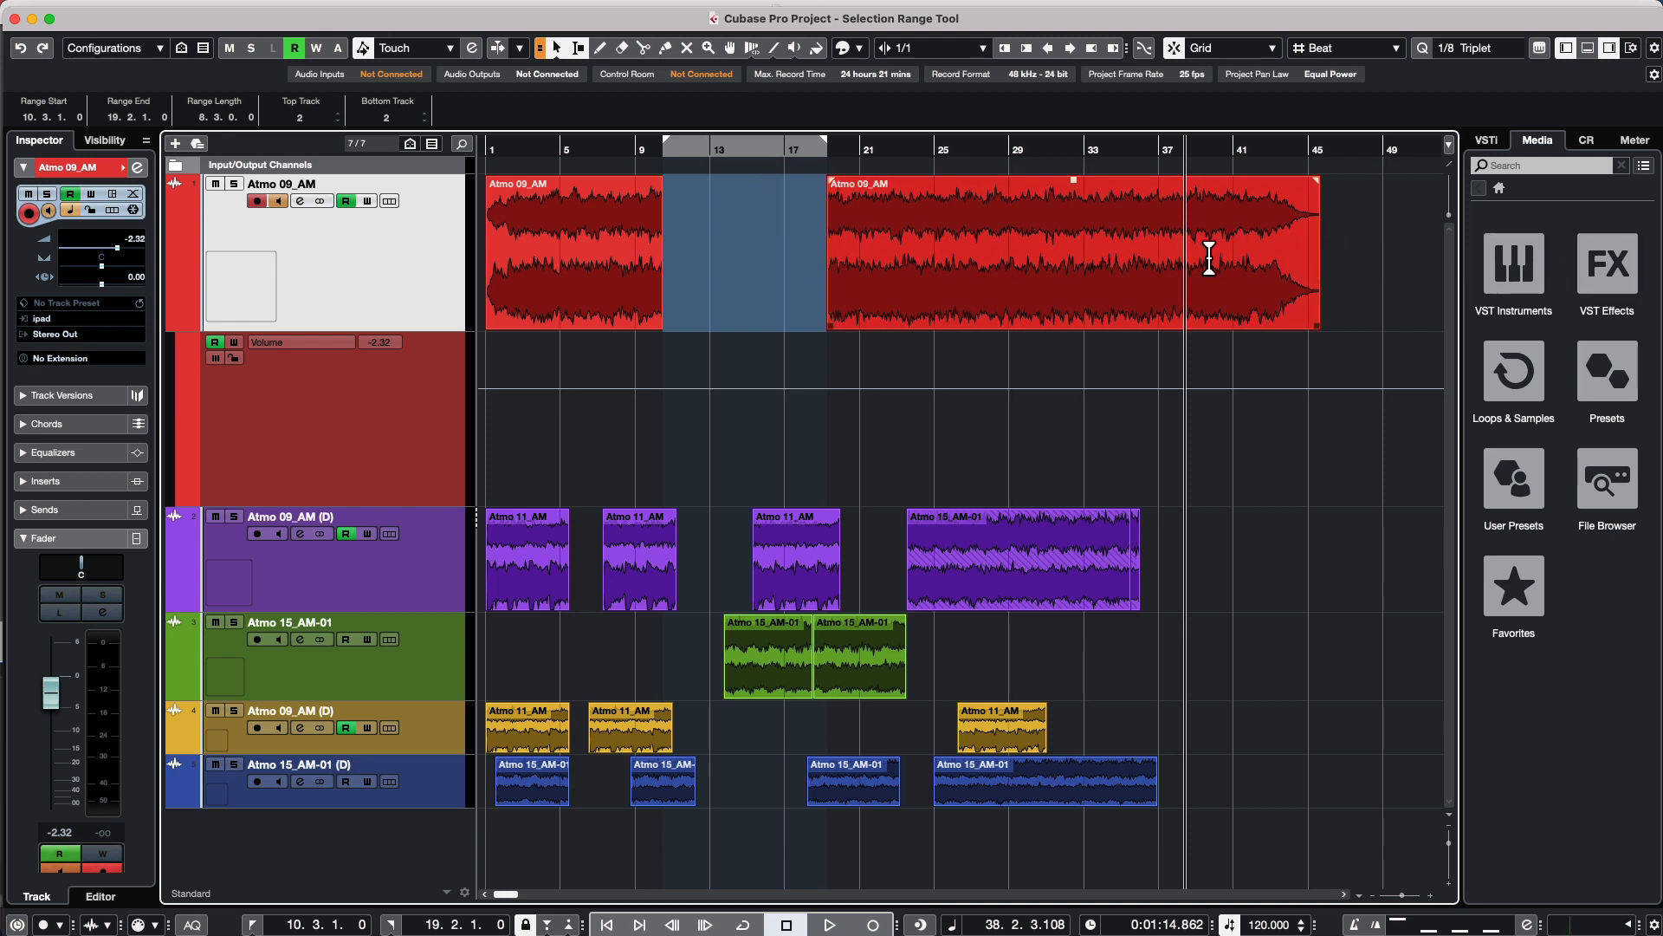
key(super+z)
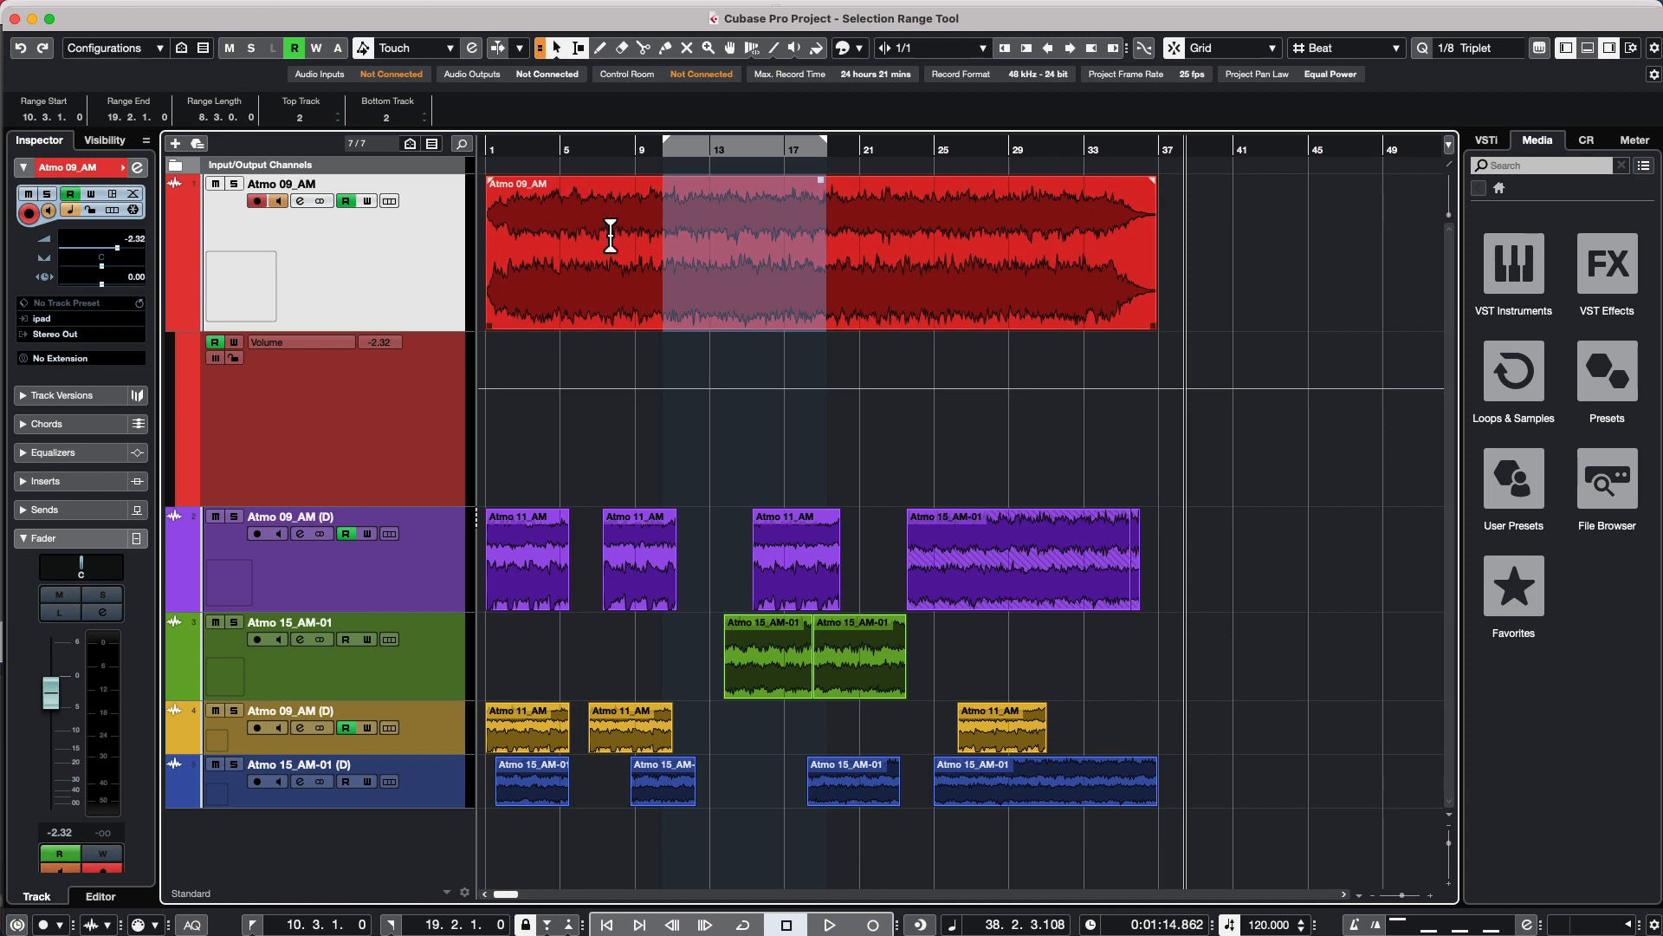
Select the range 9.4.1.0 to 17.2.1.0 on Atmo 09_AM, crop the event to it, and undo the crop.
drag(654, 220, 801, 227)
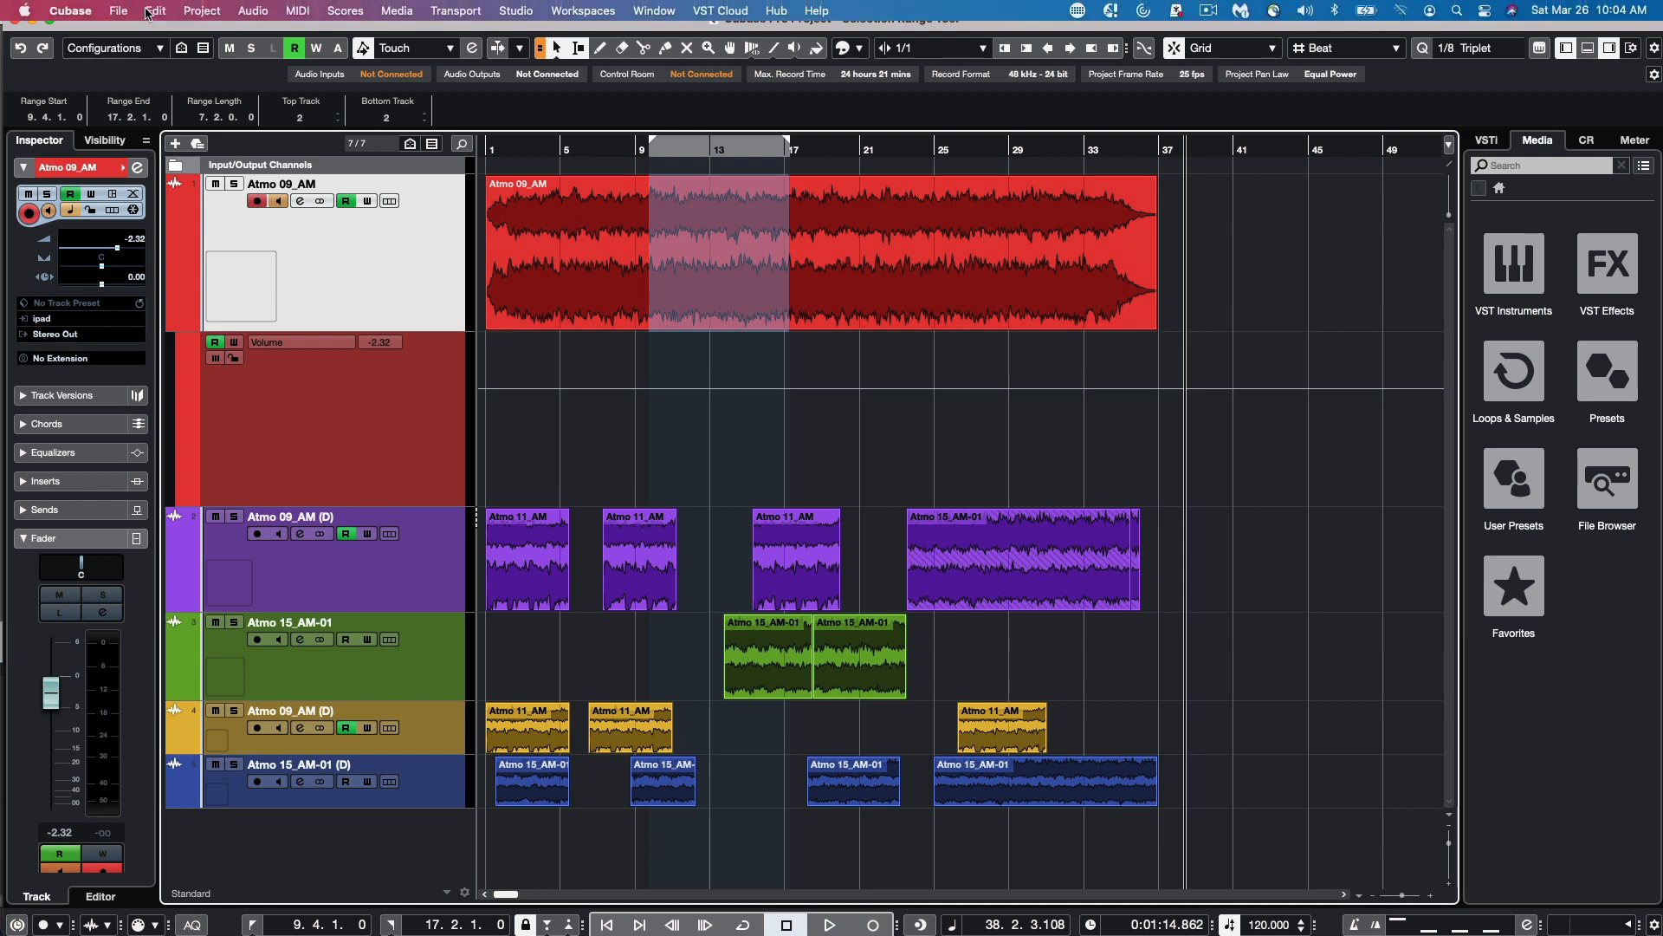
click(155, 11)
mouse_move(208, 217)
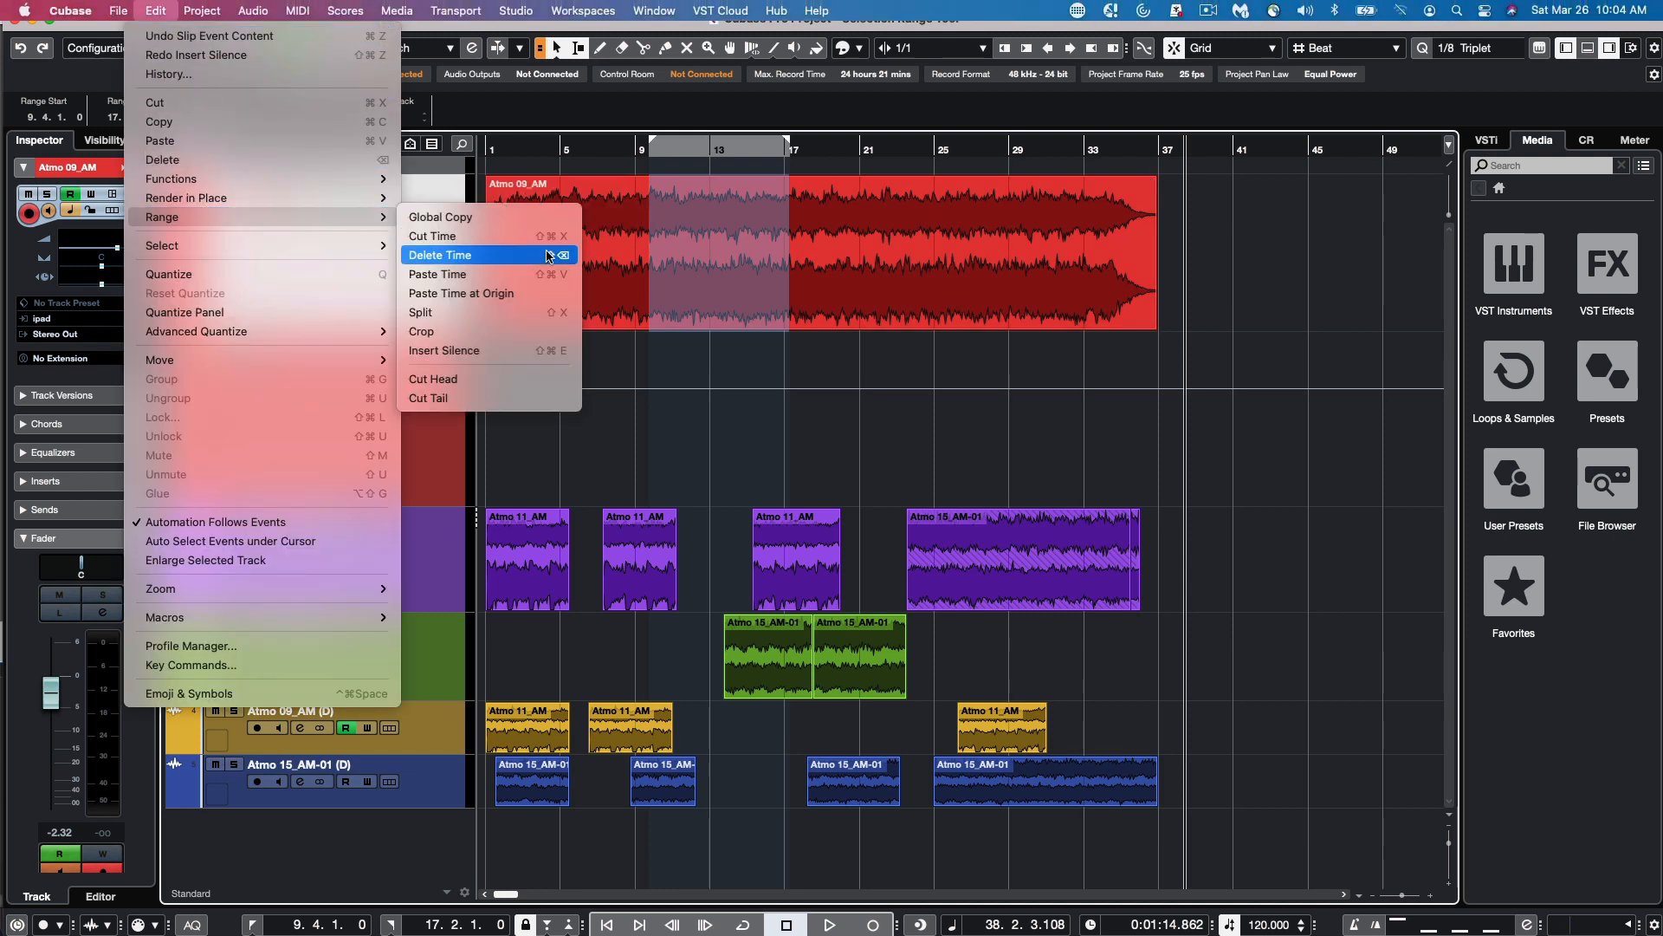
click(498, 332)
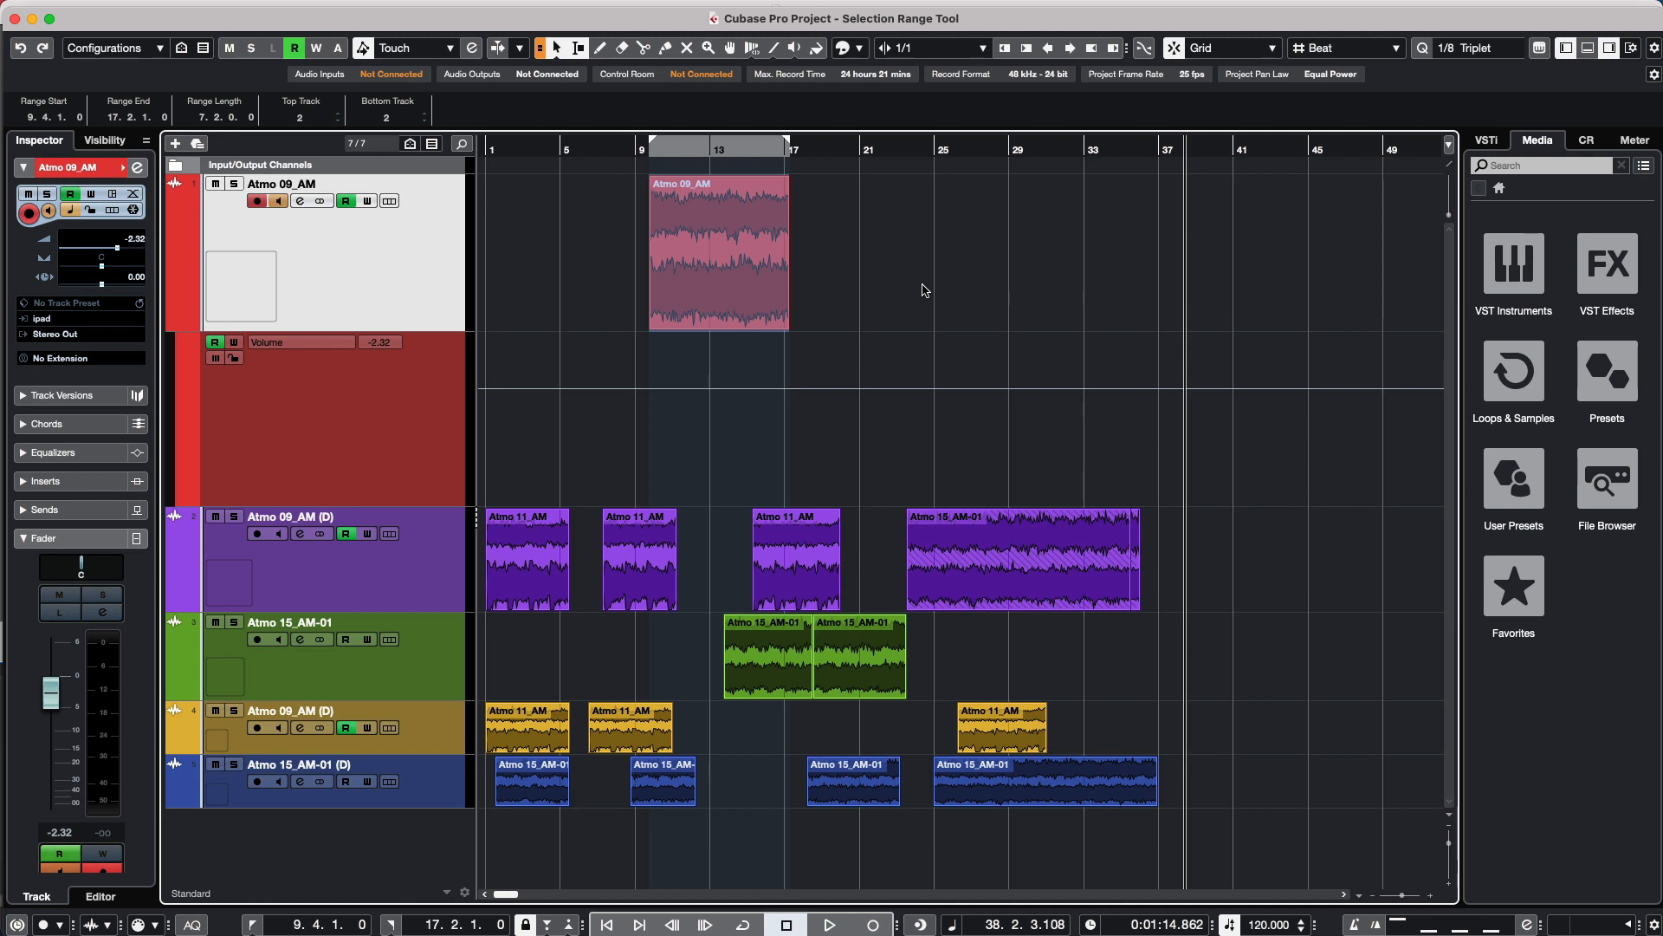
key(super+z)
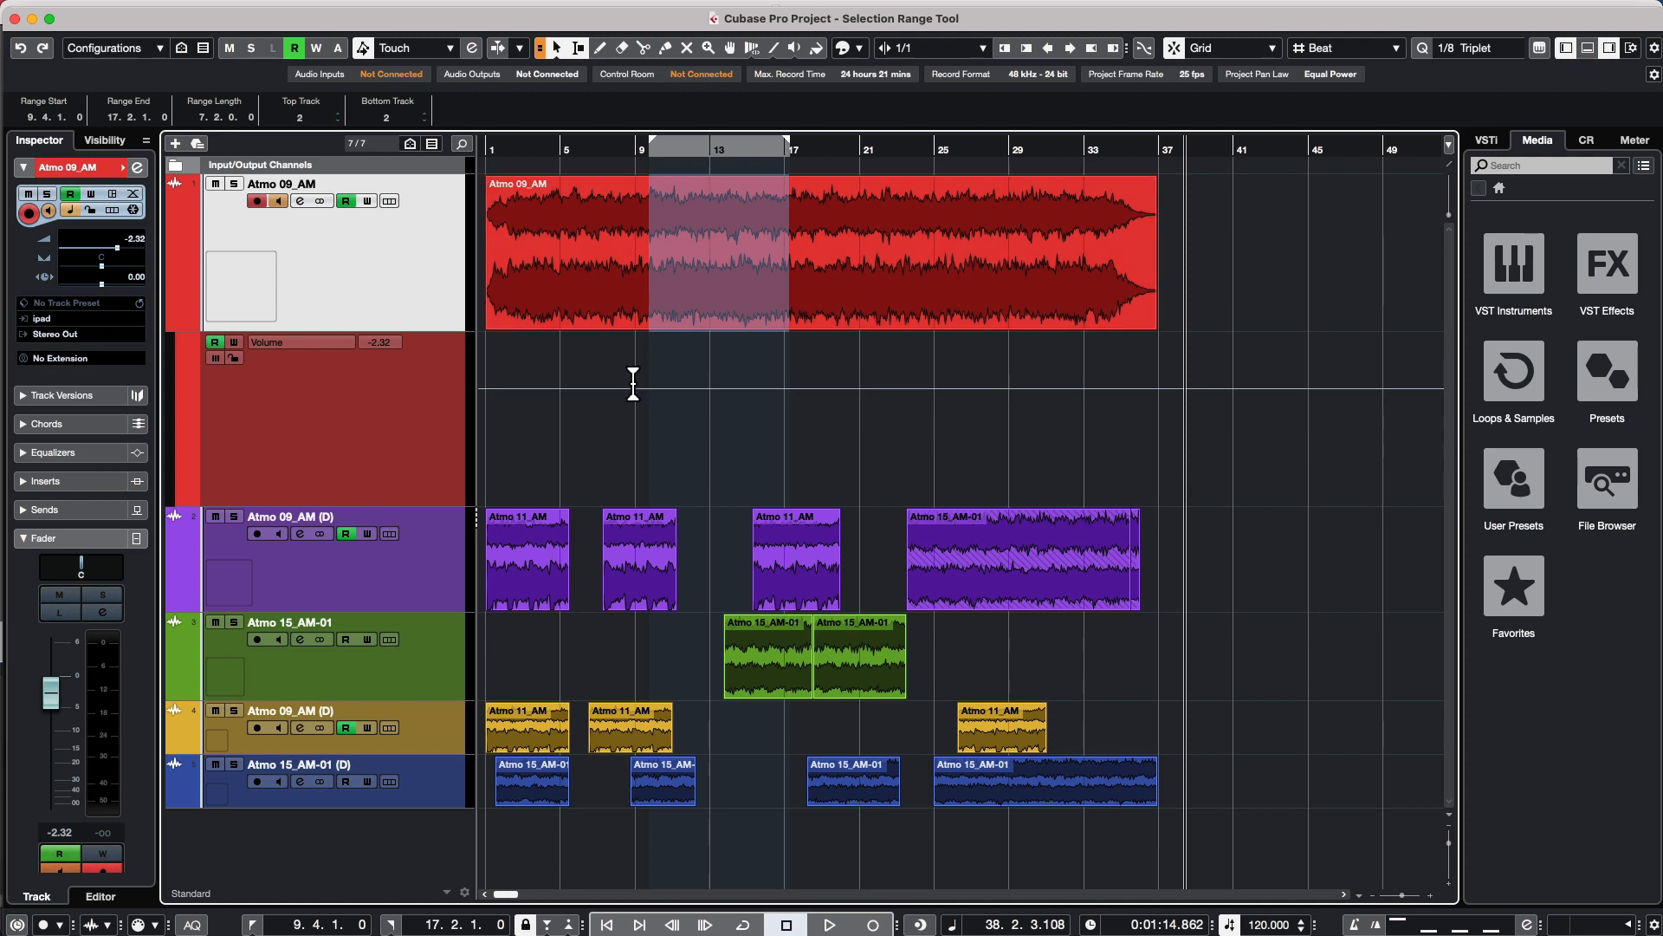
Draw volume automation points between bars 5 and 14 on the Atmo 09_AM track, with a dip to about -10.2, and reshape the curve.
click(577, 387)
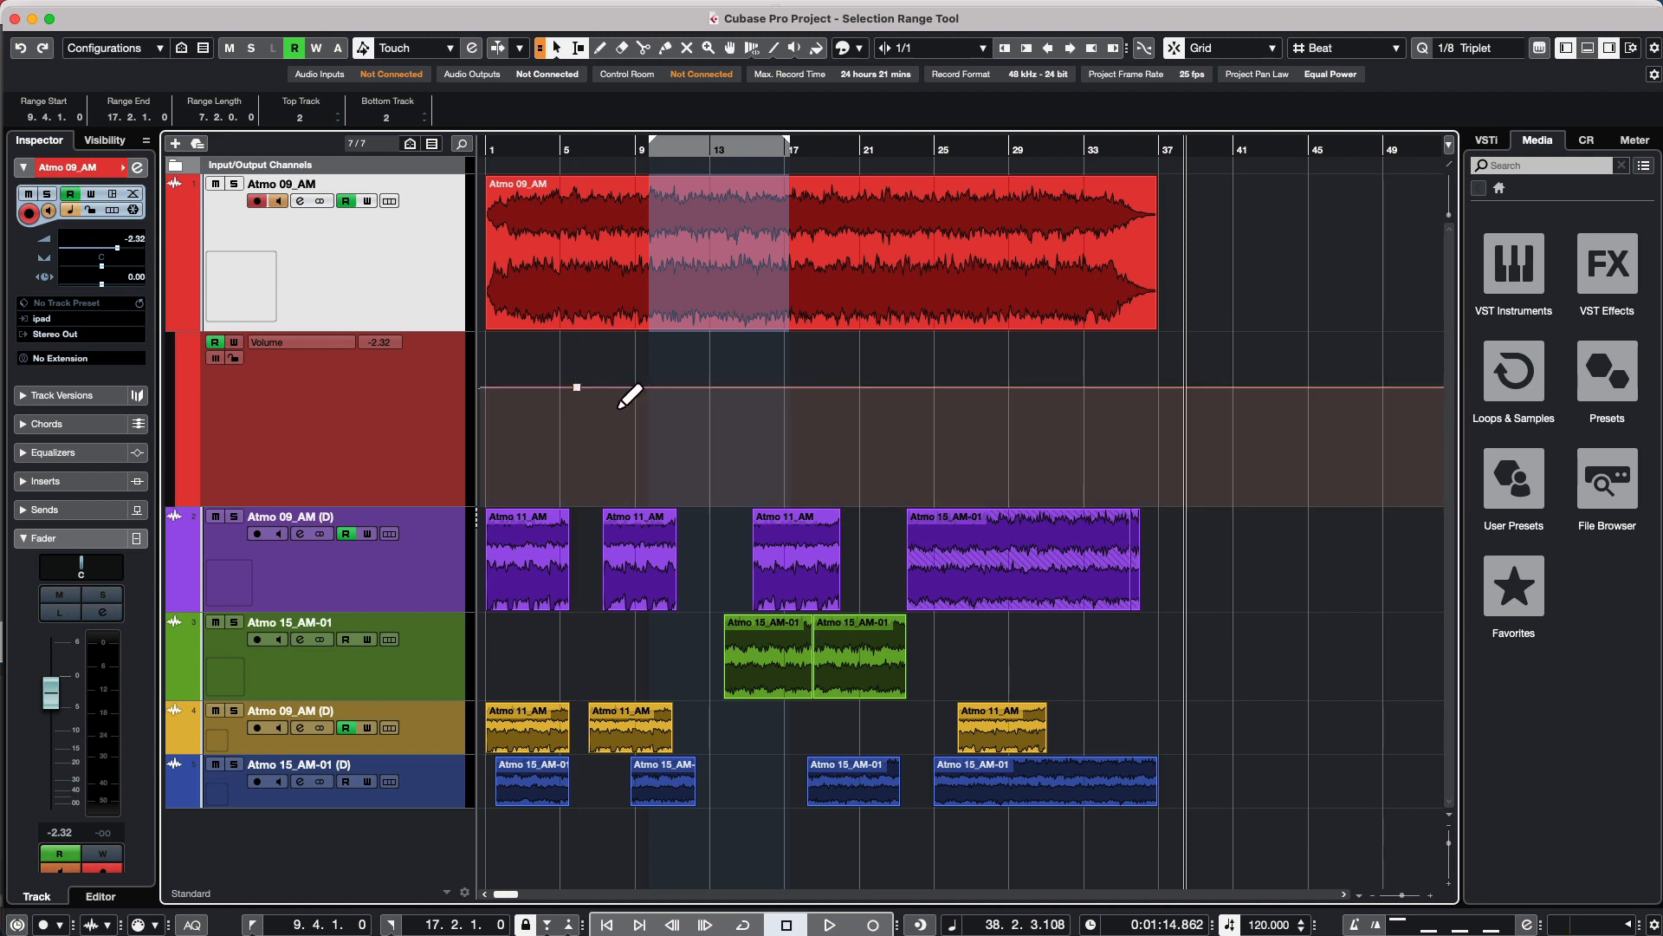
mouse_move(628, 407)
mouse_down()
mouse_move(616, 471)
mouse_move(668, 387)
mouse_move(630, 428)
mouse_up()
click(674, 428)
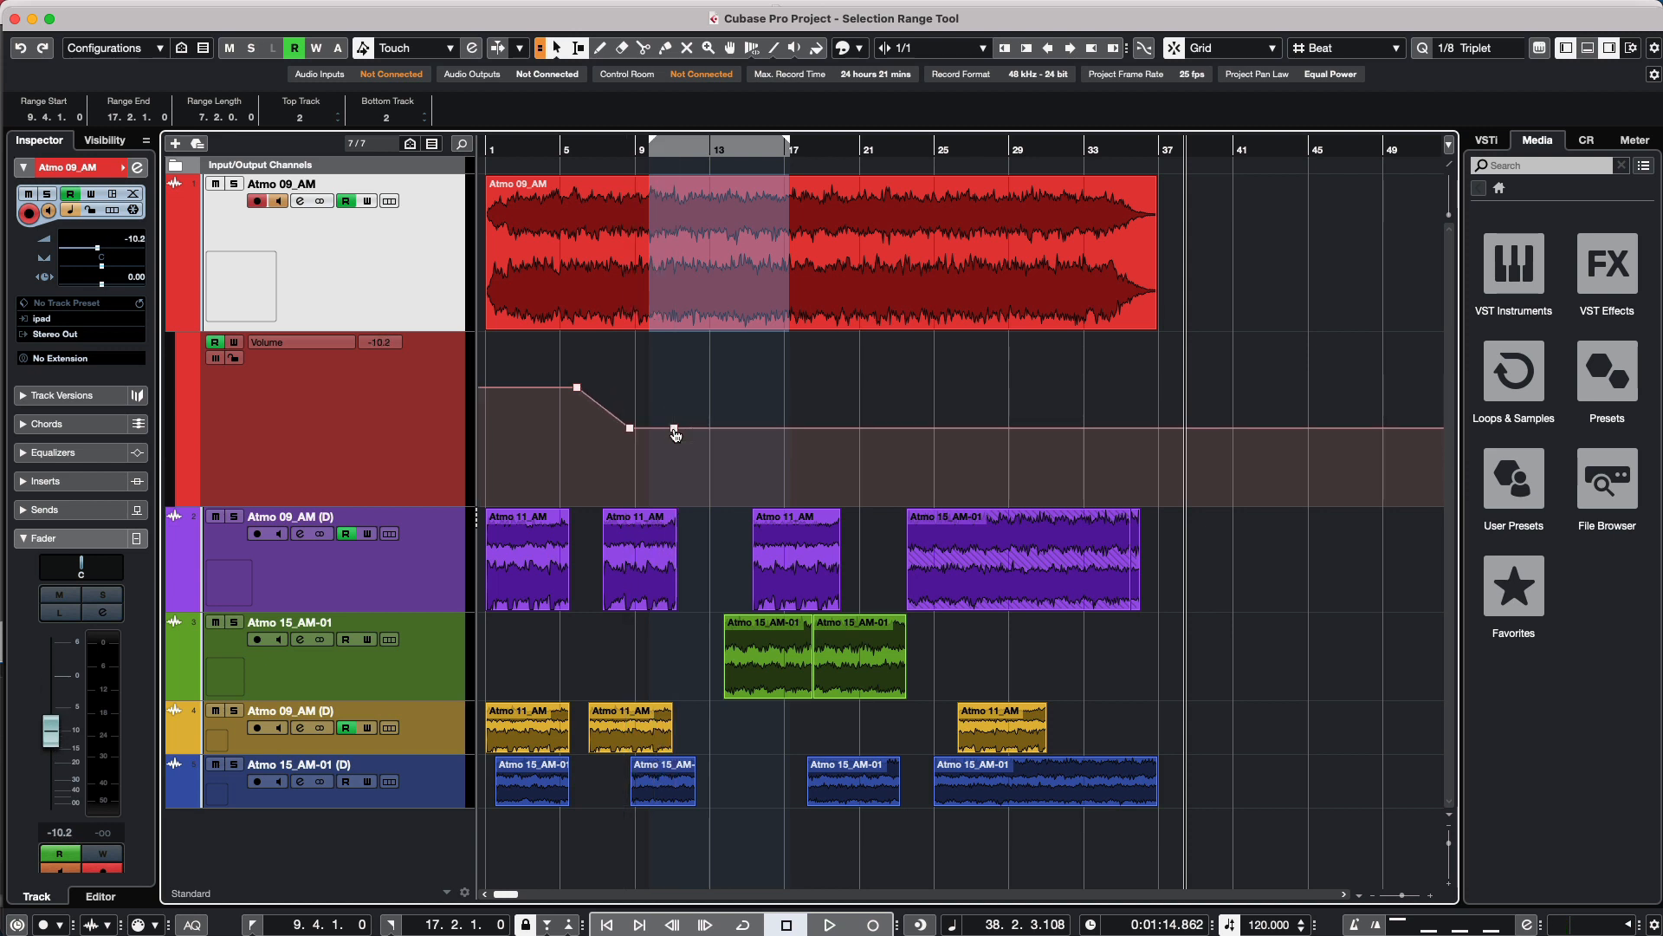
click(719, 428)
drag(719, 428, 729, 391)
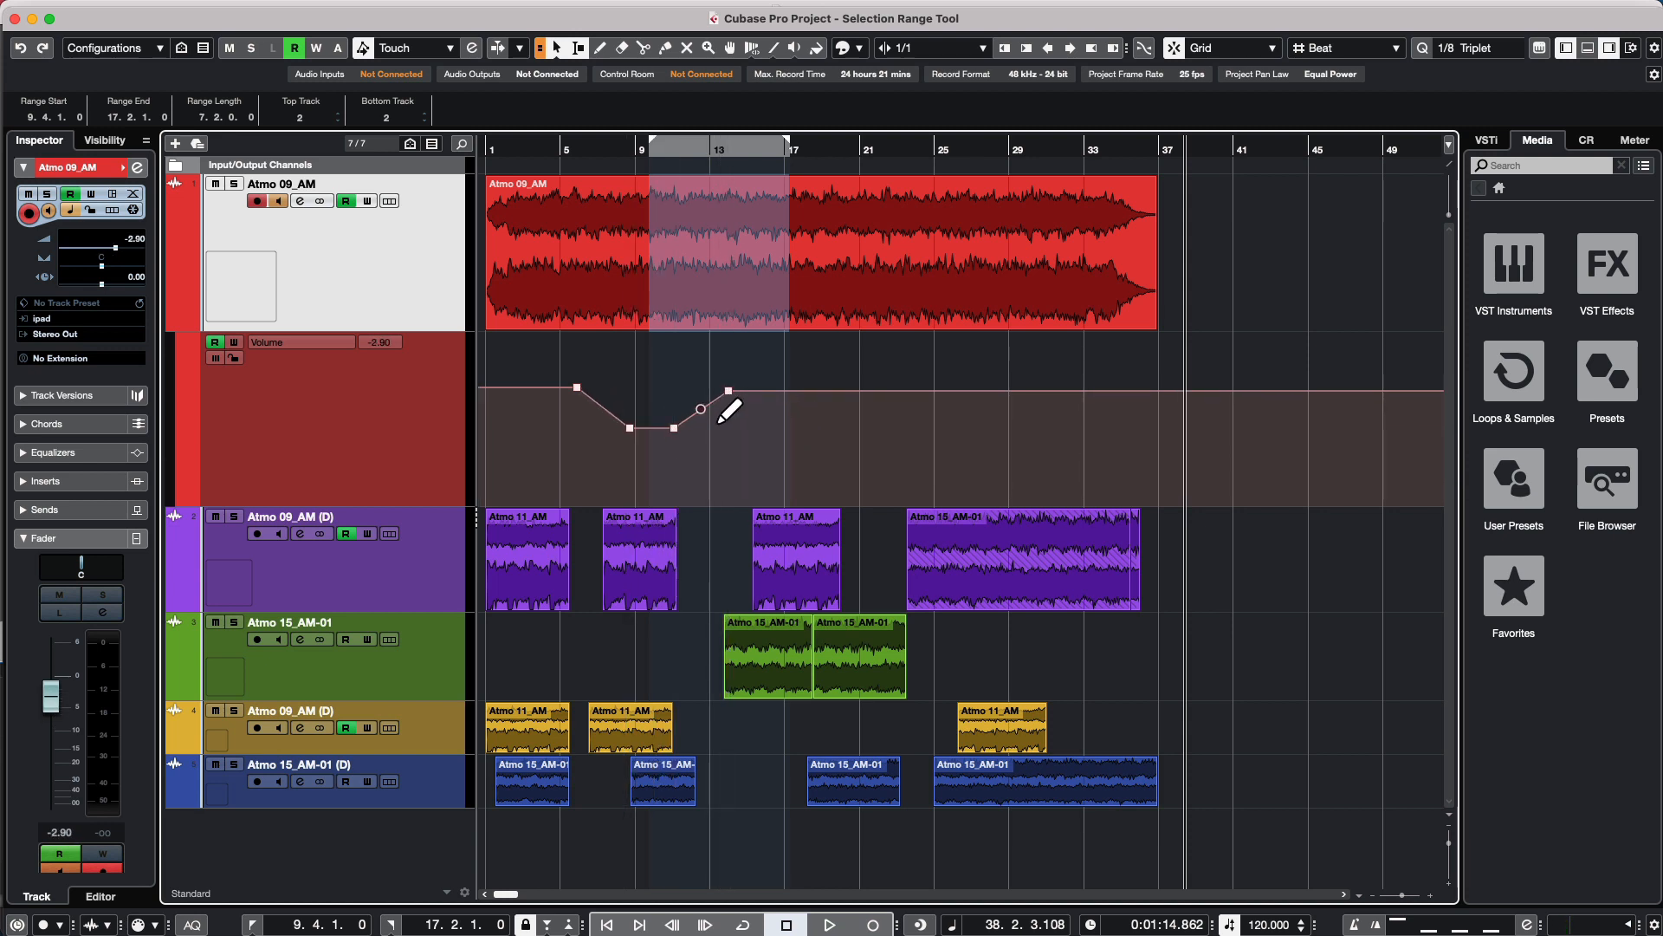
drag(604, 407, 569, 411)
drag(674, 428, 672, 454)
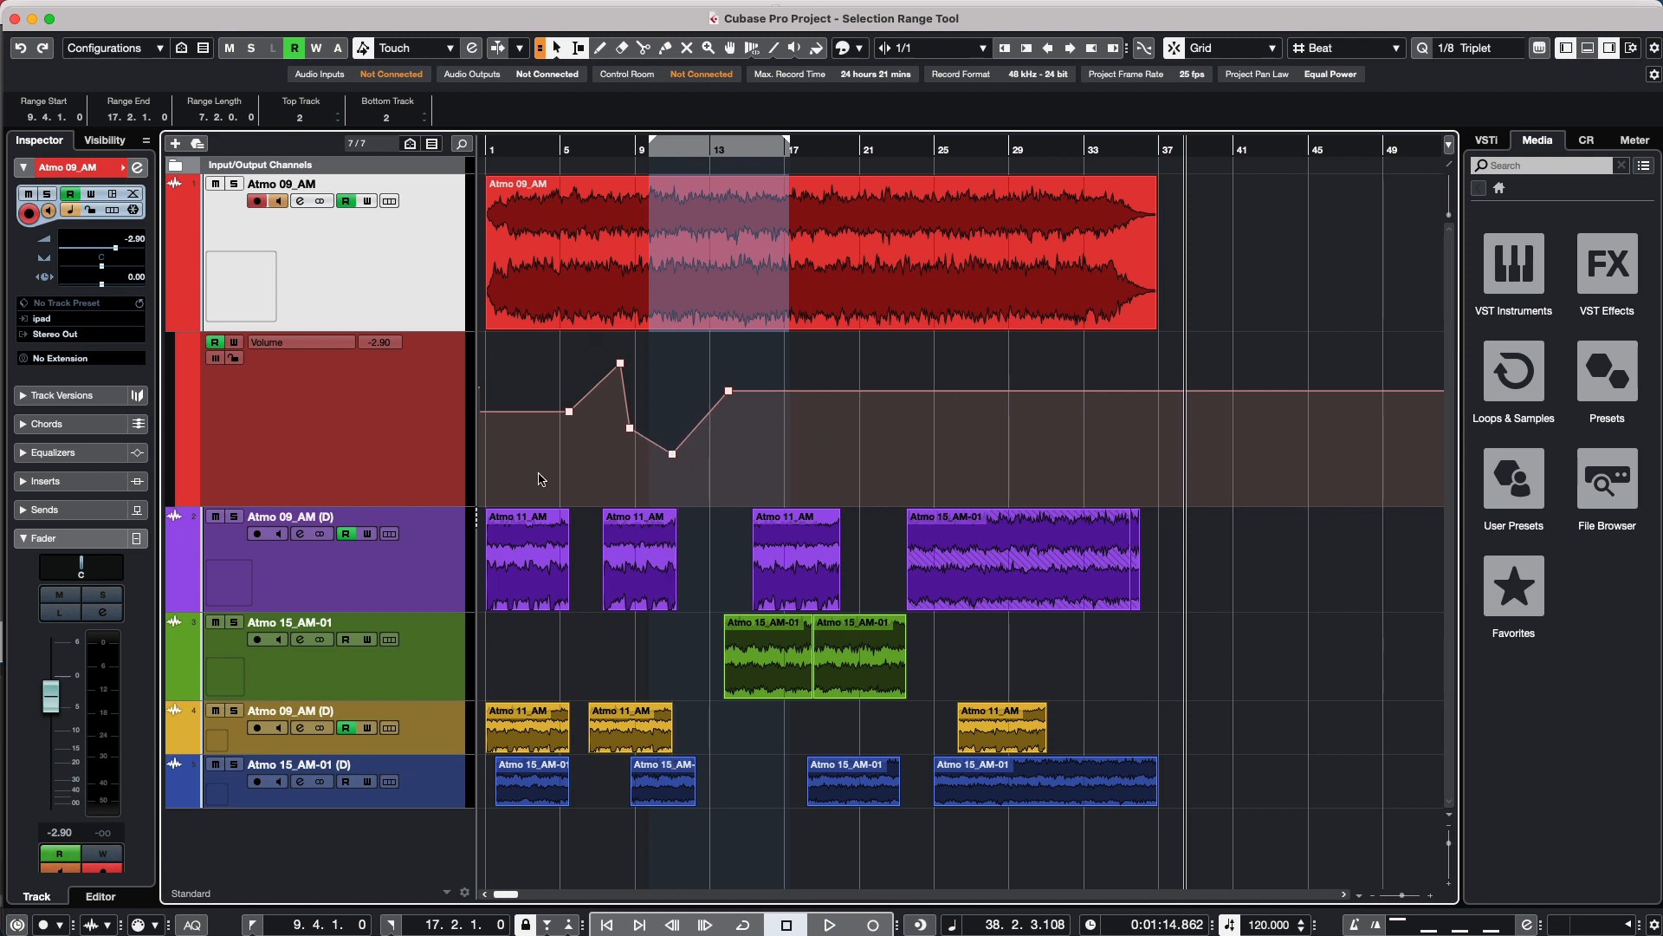
Select all the volume automation points between bars 5 and 14 and shift their common value down and back up.
click(552, 362)
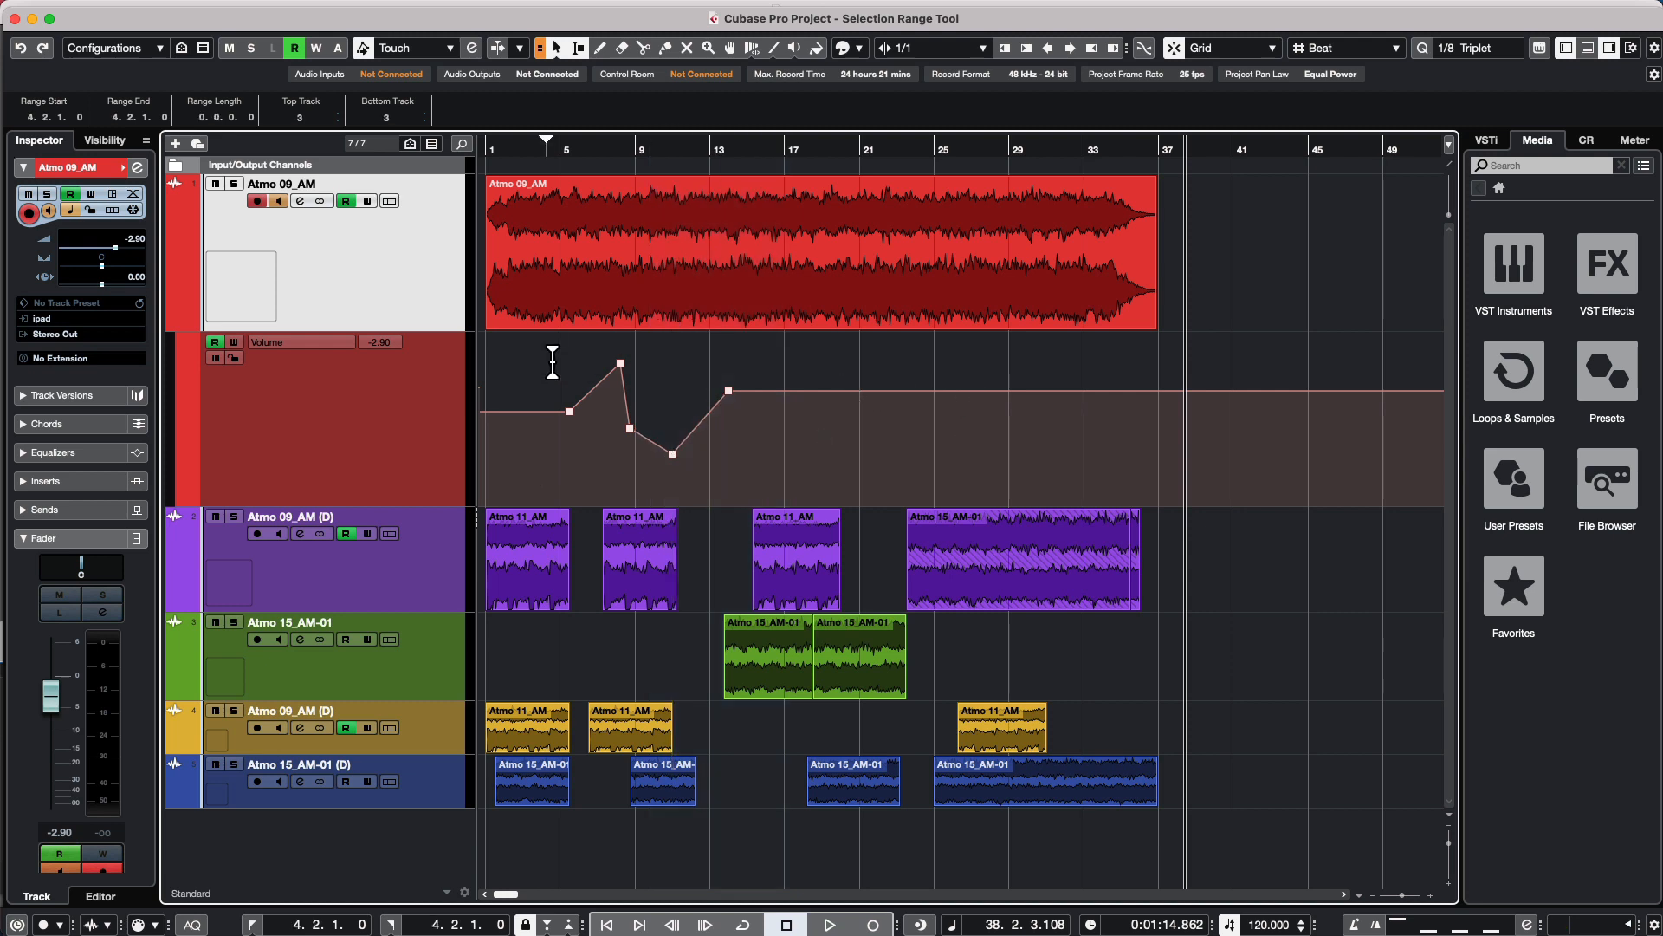
drag(543, 481, 807, 336)
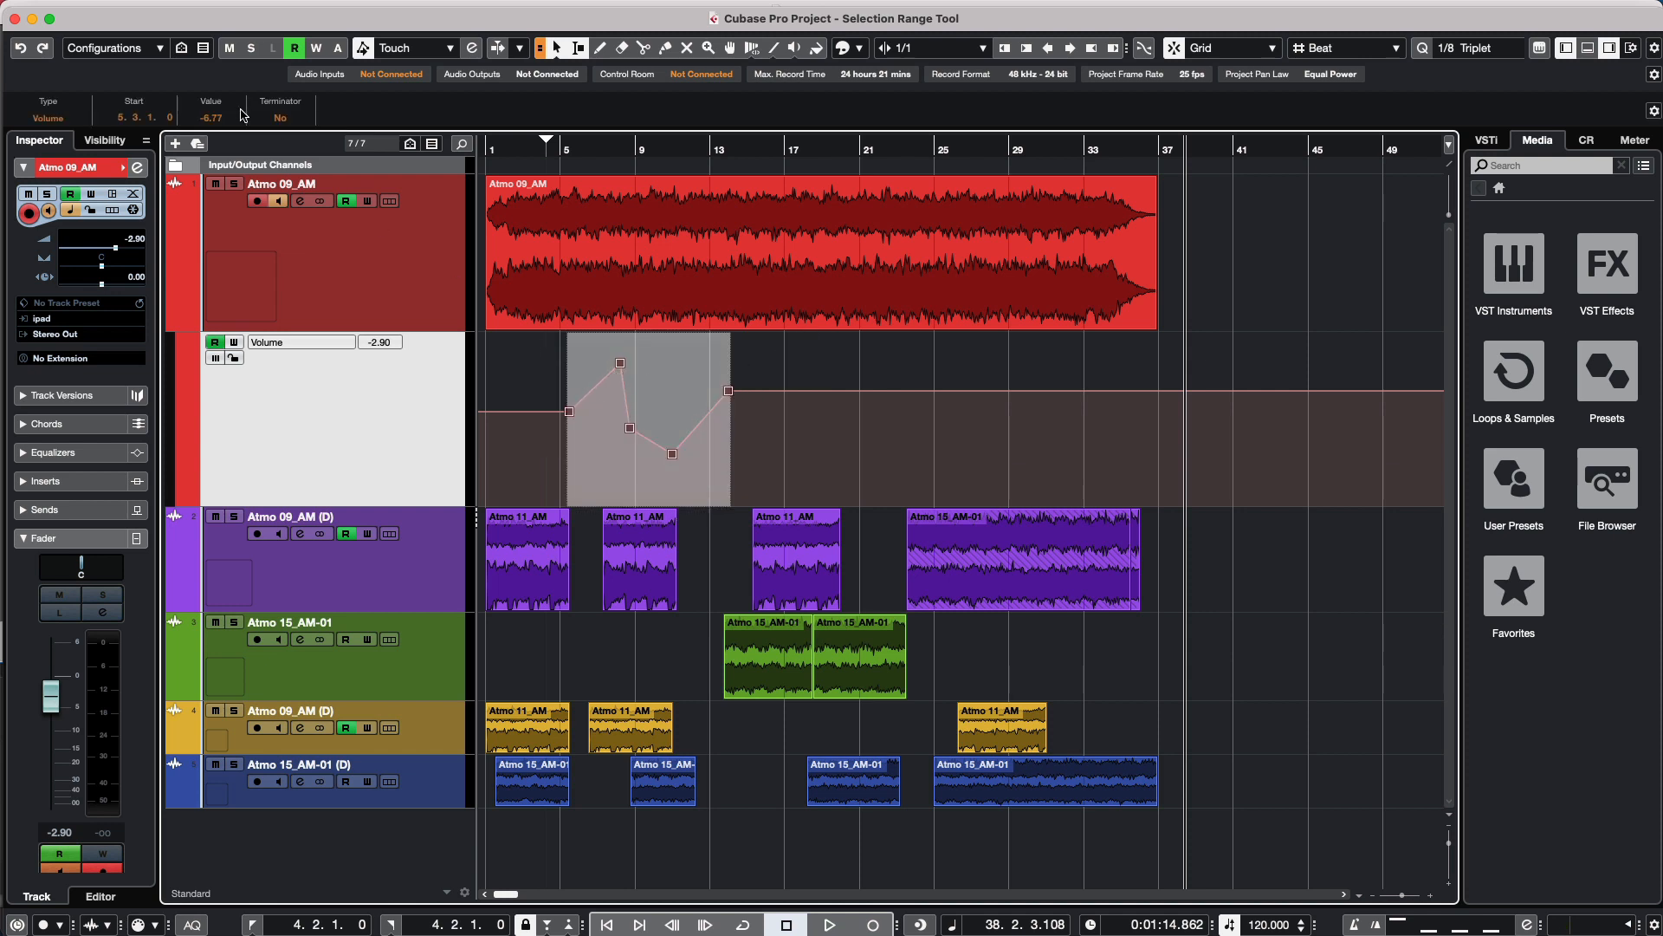
scroll(223, 117, down, 4)
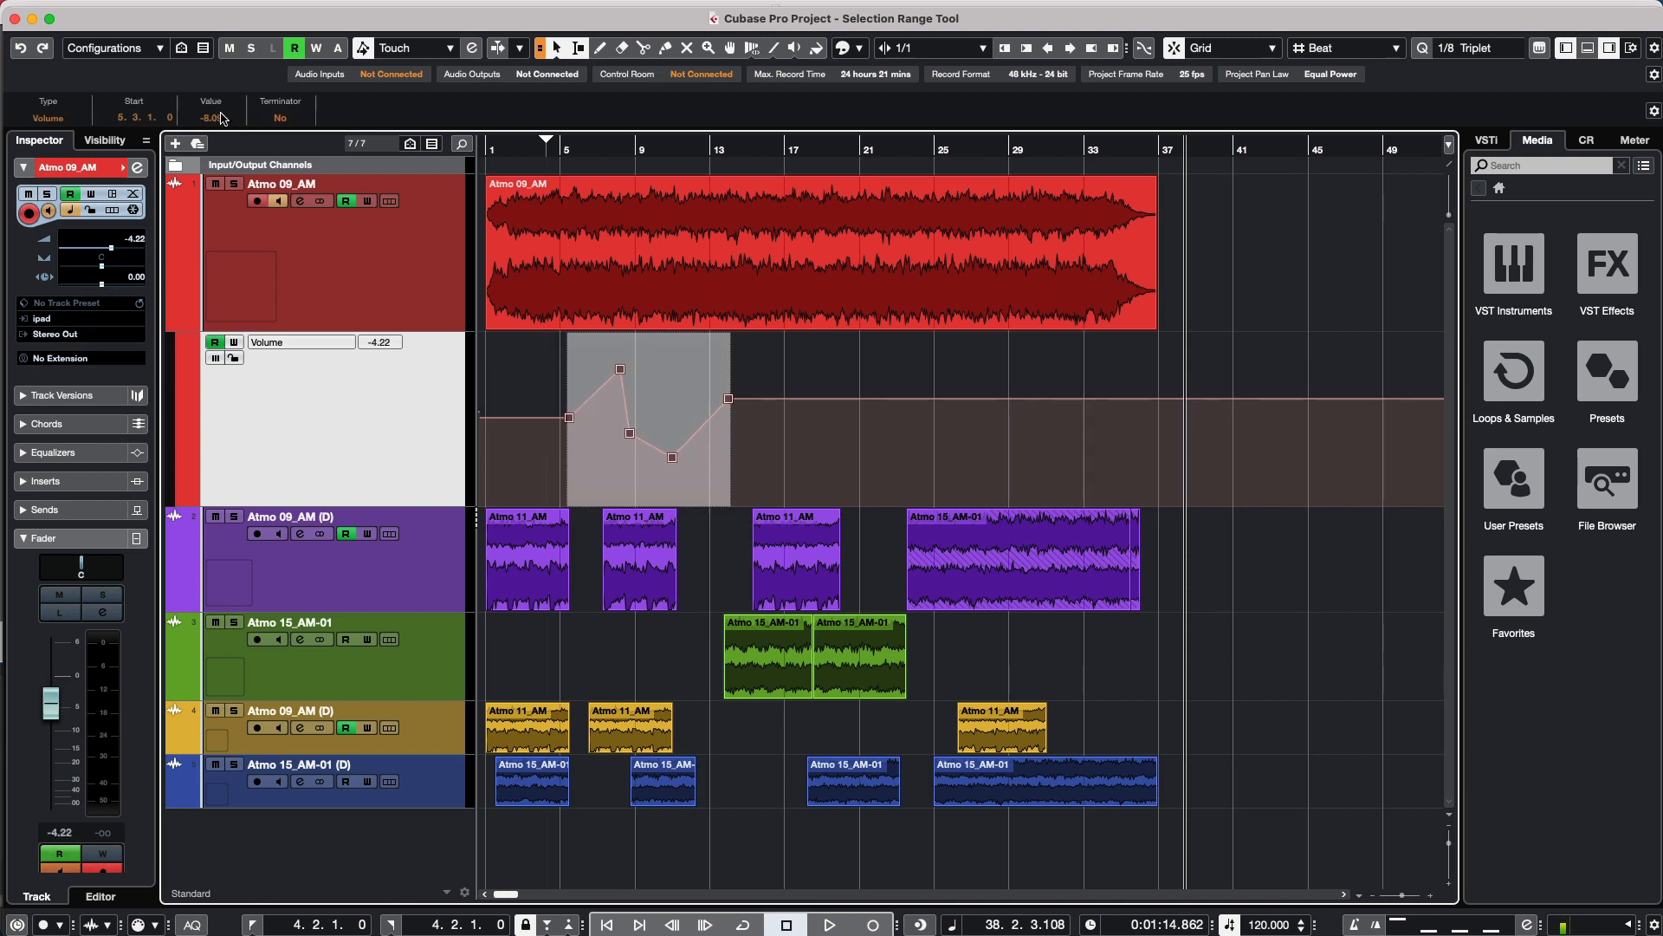
scroll(224, 116, up, 5)
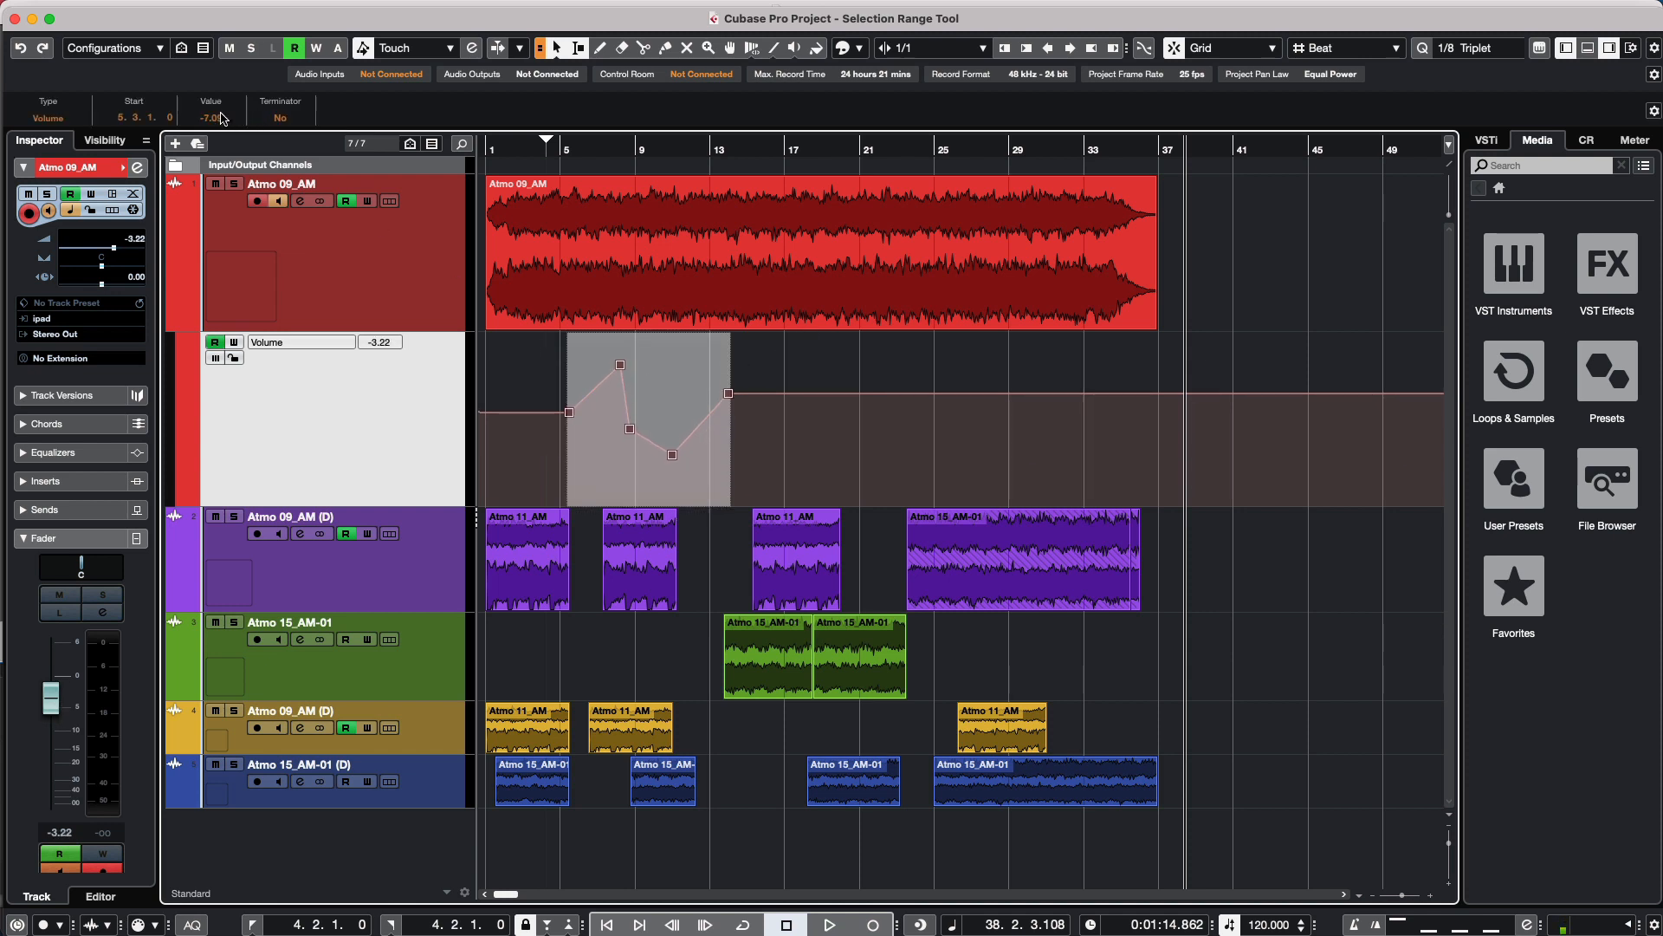
Select the range 4.3.1.0 to 15.1.1.0 in the volume automation lane and copy it to 39.2.1.0.
click(775, 443)
drag(561, 360, 752, 427)
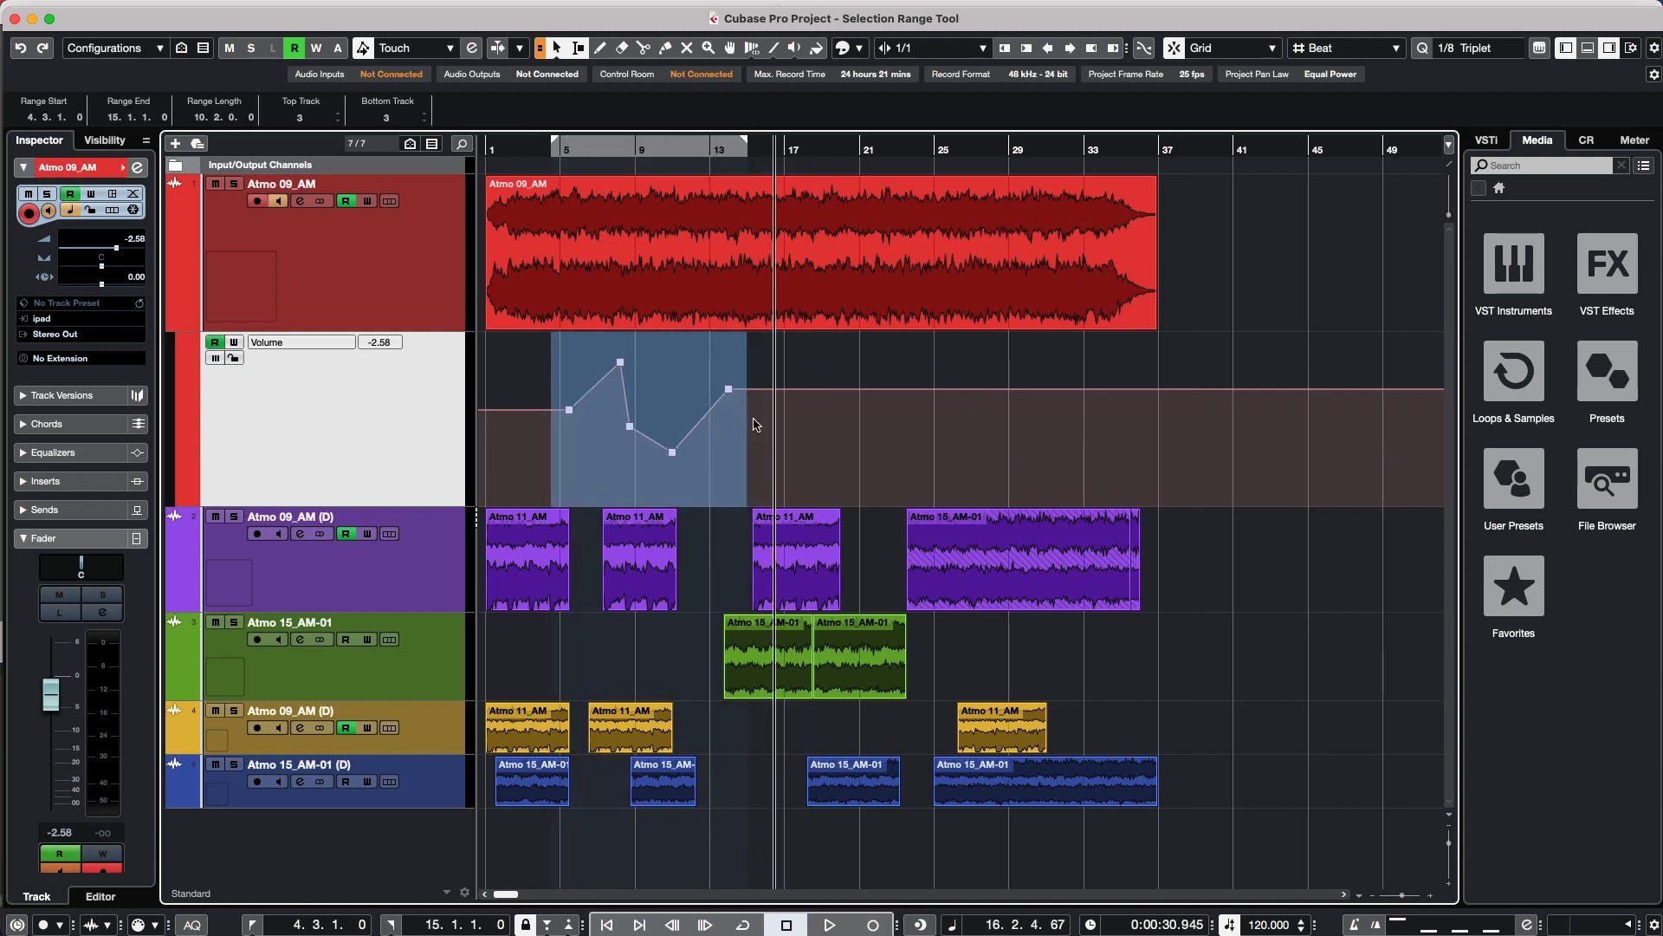
mouse_move(672, 364)
drag(669, 371, 1318, 379)
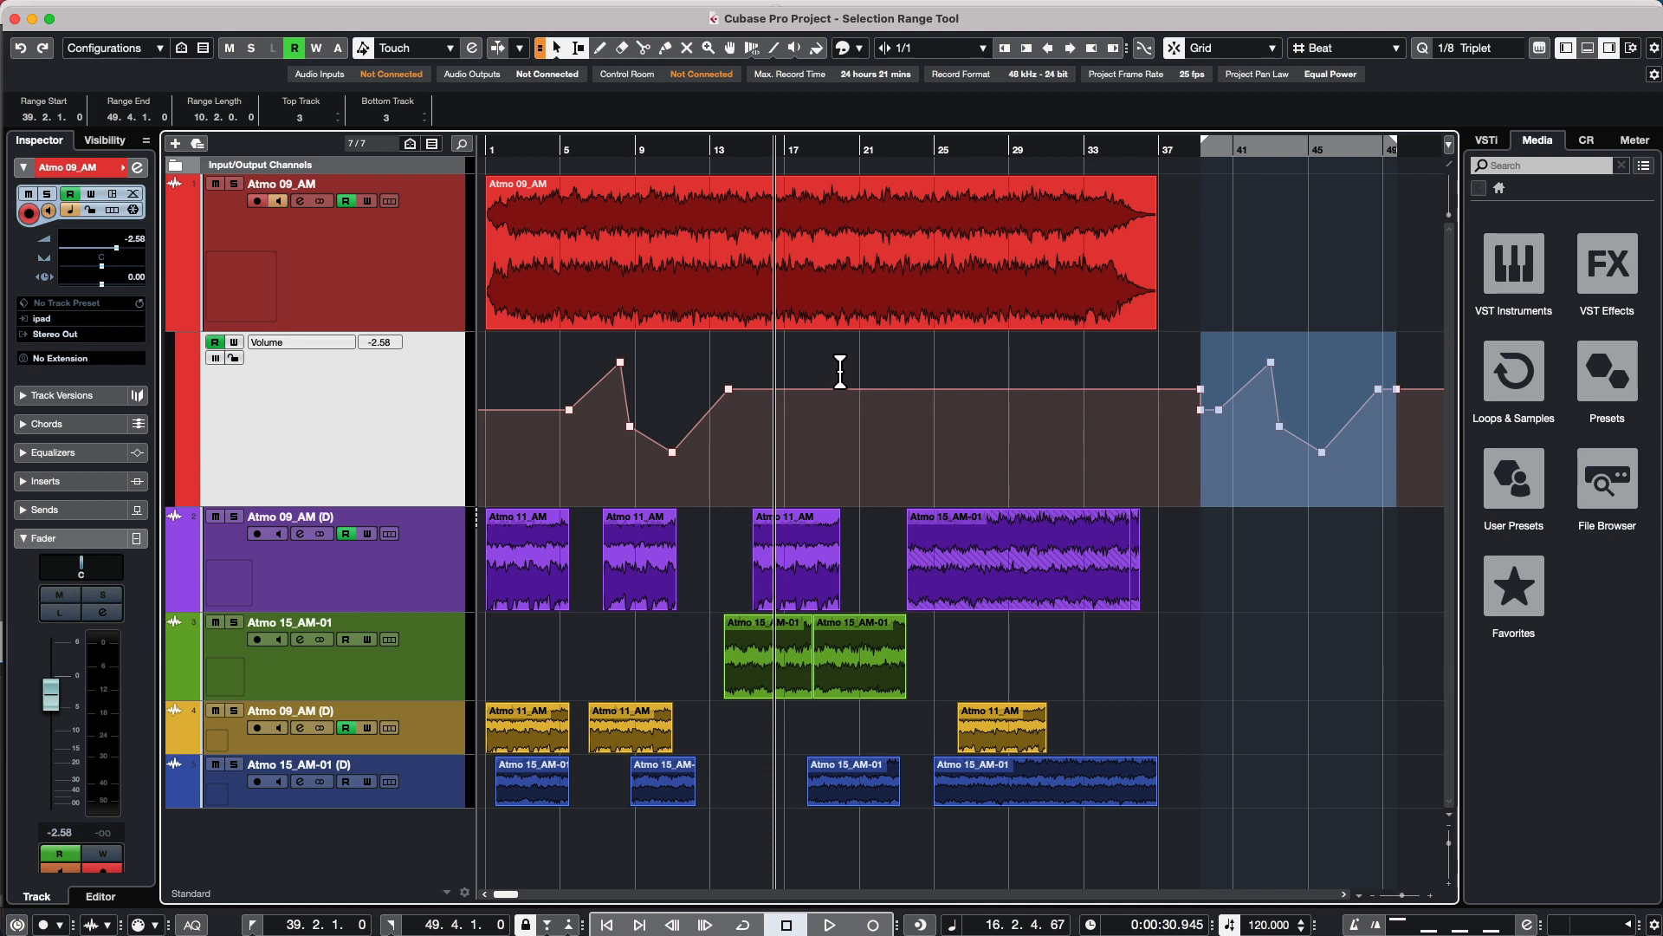
Lower the volume automation over the ranges 19.3.1.0 to 26.3.1.0 and 28.1.1.0 to 34.4.1.0.
drag(839, 371, 918, 399)
mouse_move(926, 369)
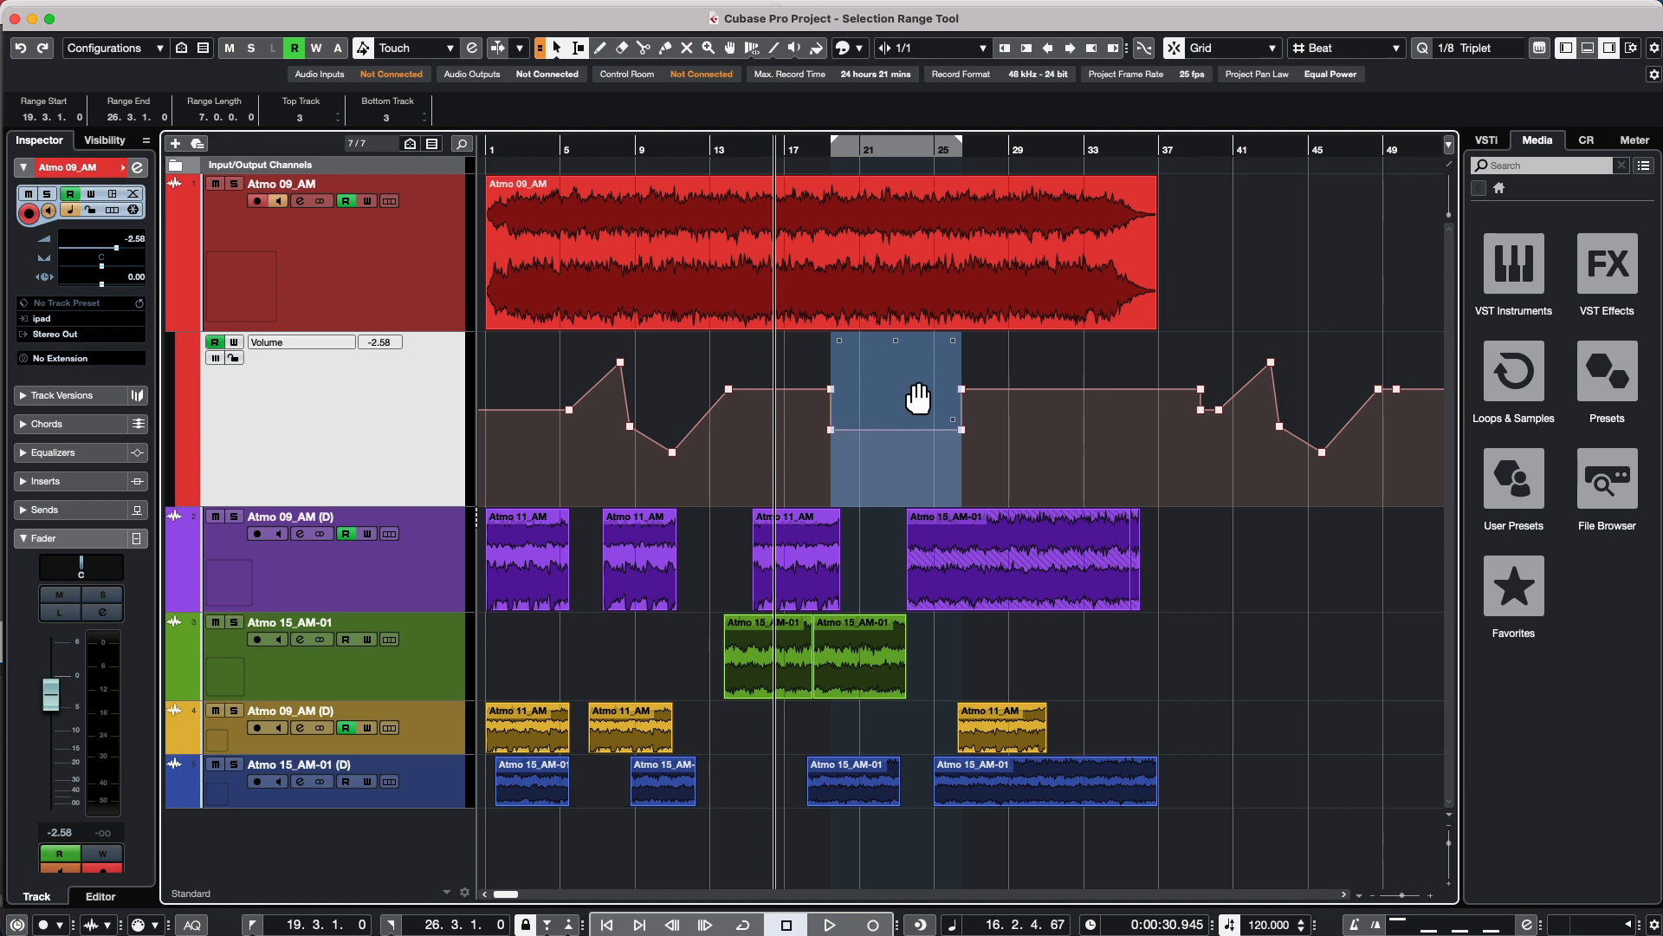
drag(992, 357, 1063, 430)
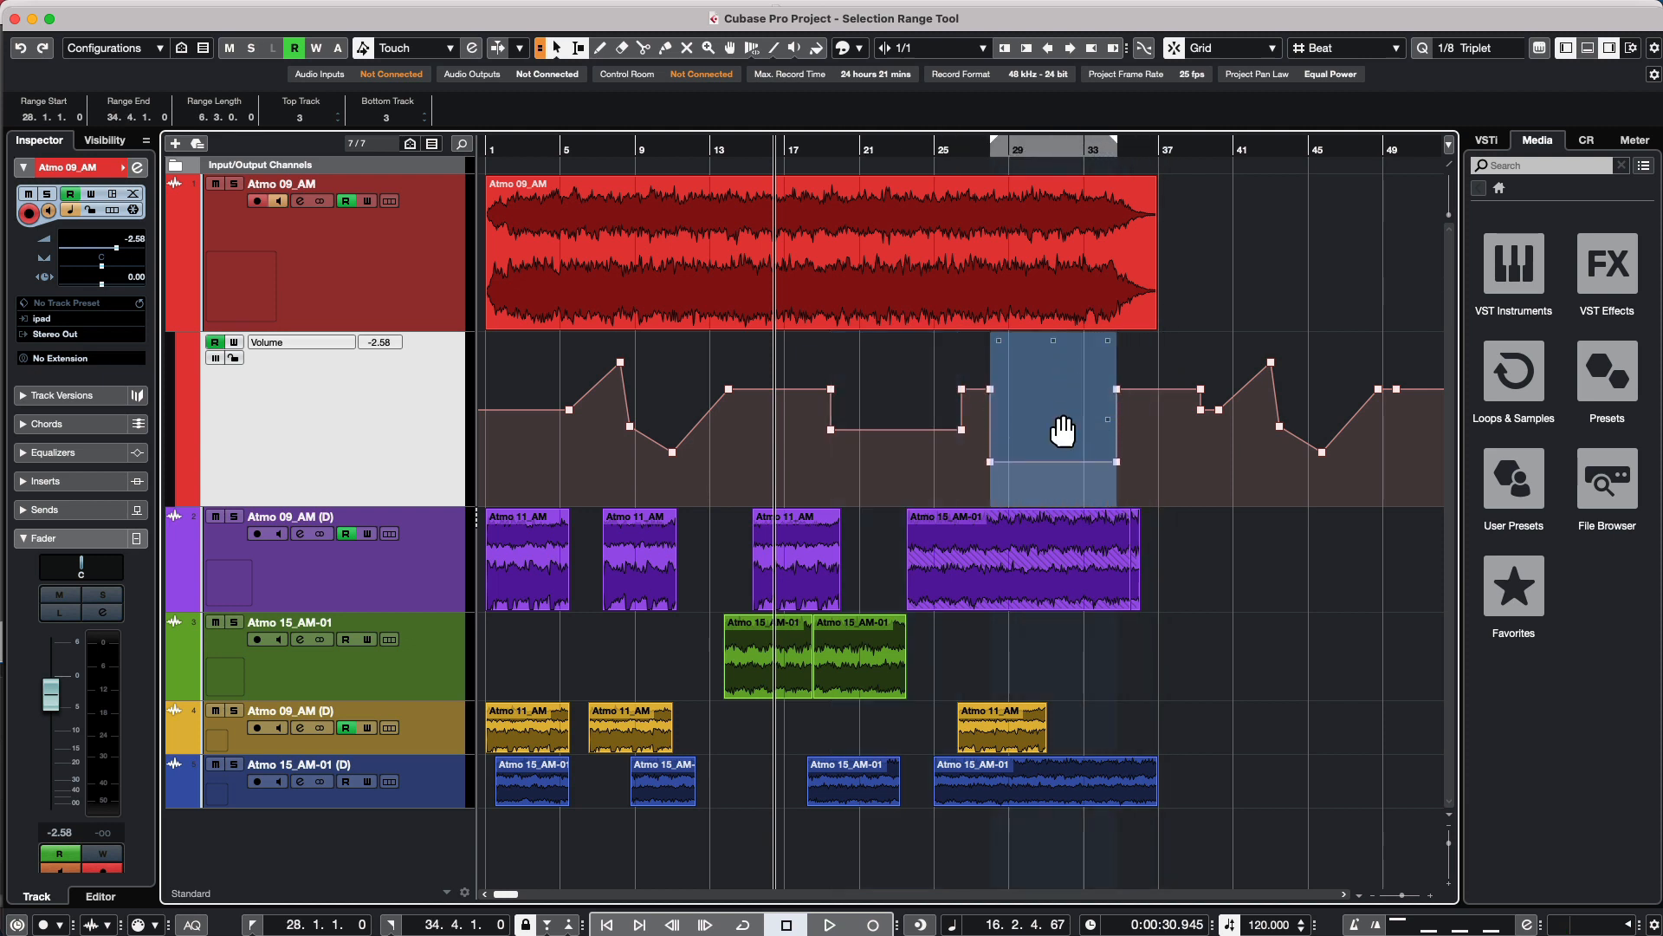
Tilt the end of the 28.1.1.0 to 34.4.1.0 automation range upward and bend the resulting ramp into a curve.
drag(1110, 342, 1107, 232)
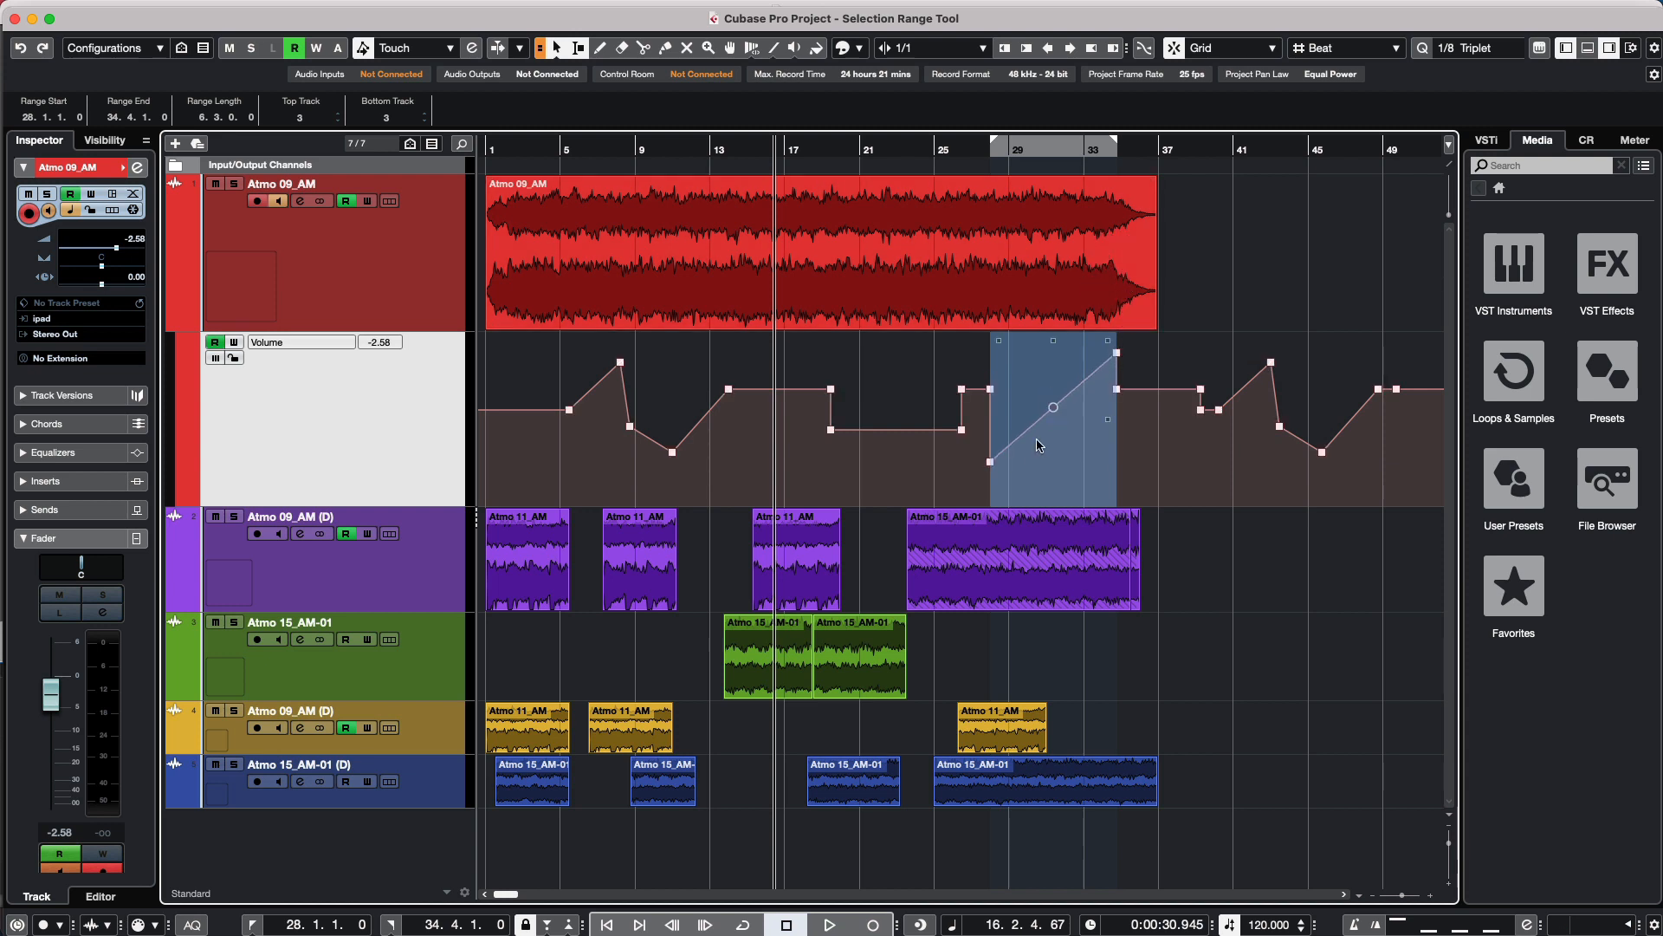
mouse_move(1055, 417)
mouse_down()
mouse_move(1078, 455)
mouse_move(1051, 377)
mouse_move(1065, 423)
mouse_up()
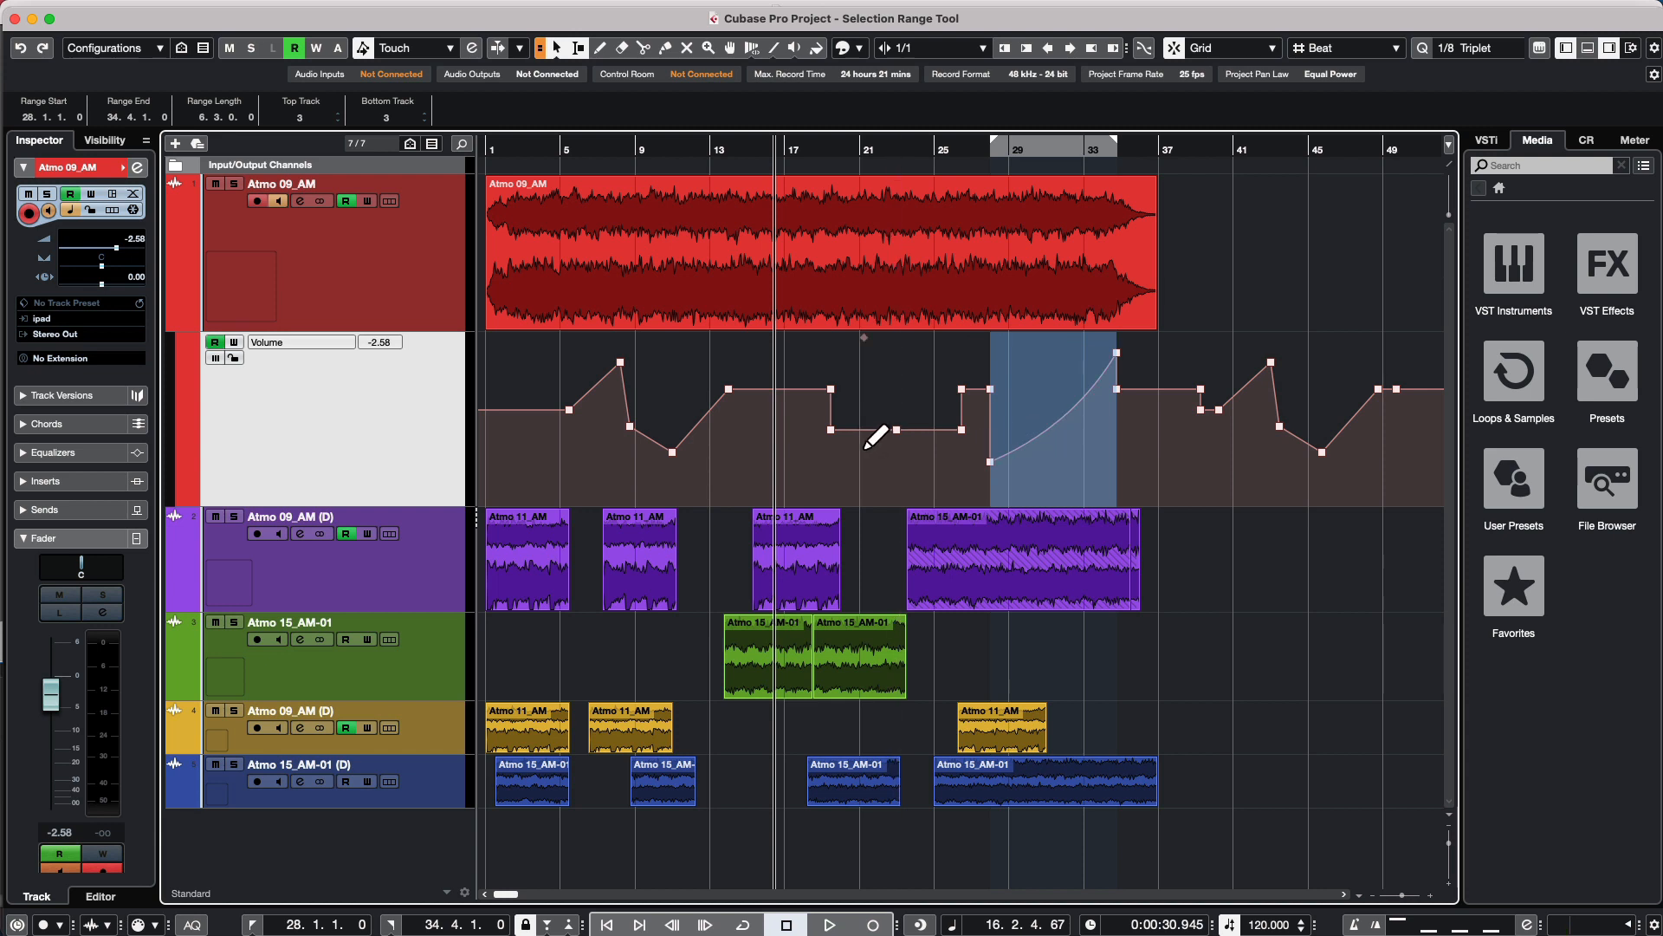
Add a volume peak near bar 21, lower the point near bar 23, and add a dip to about -11.3 near bar 16.
click(869, 394)
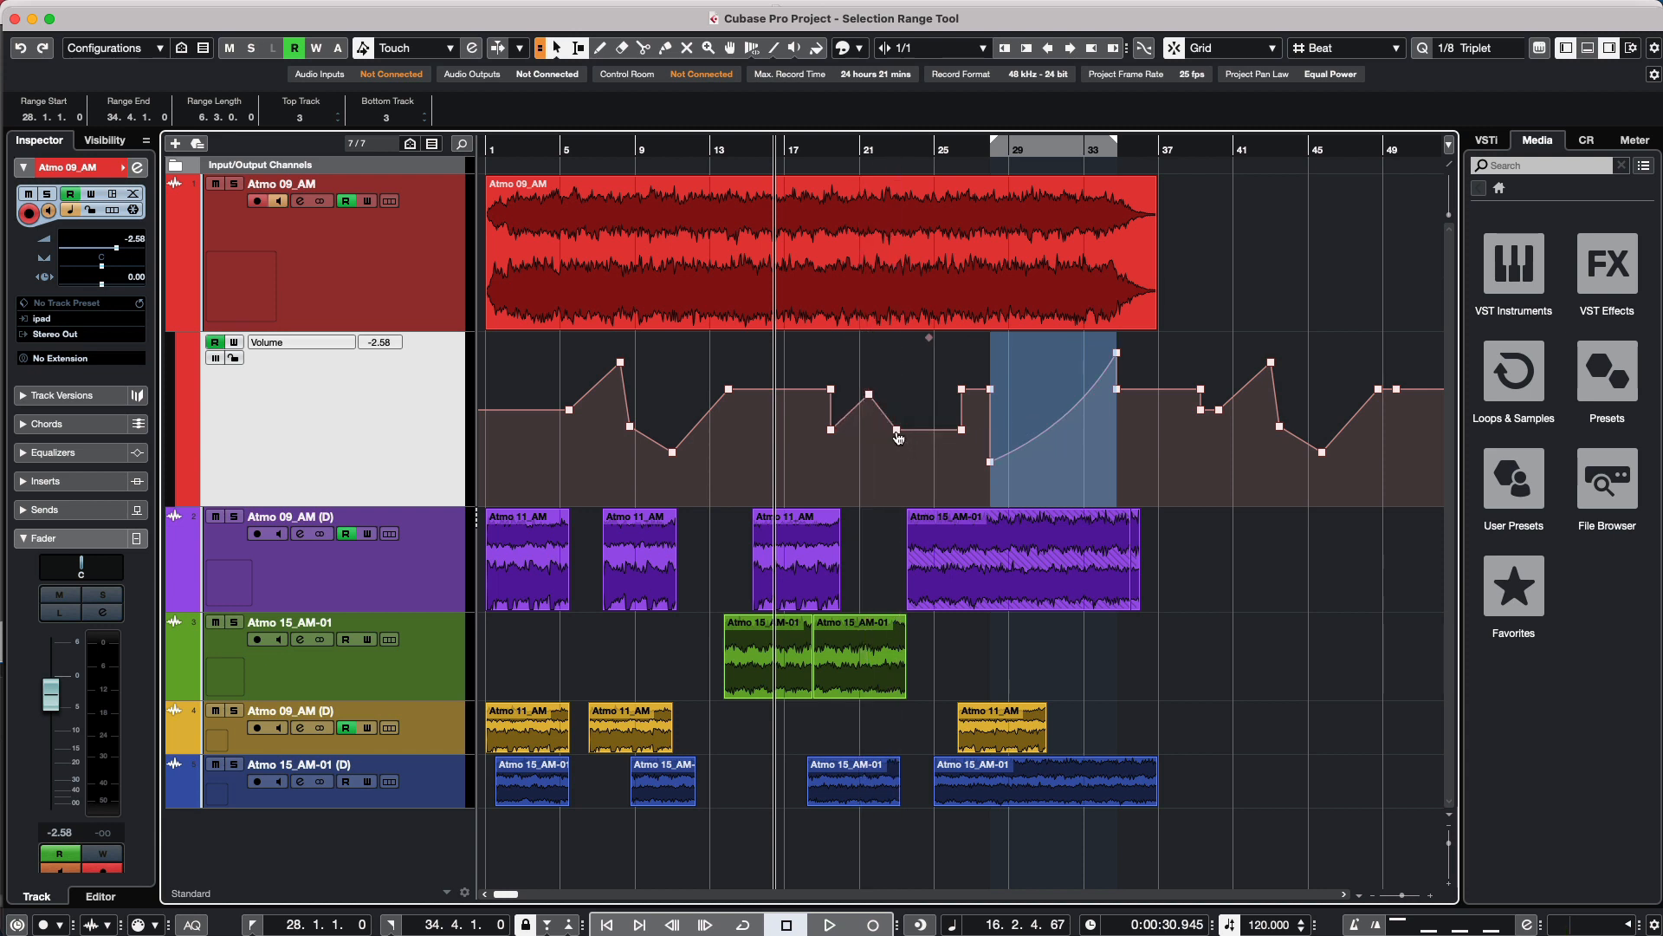
drag(899, 437, 902, 459)
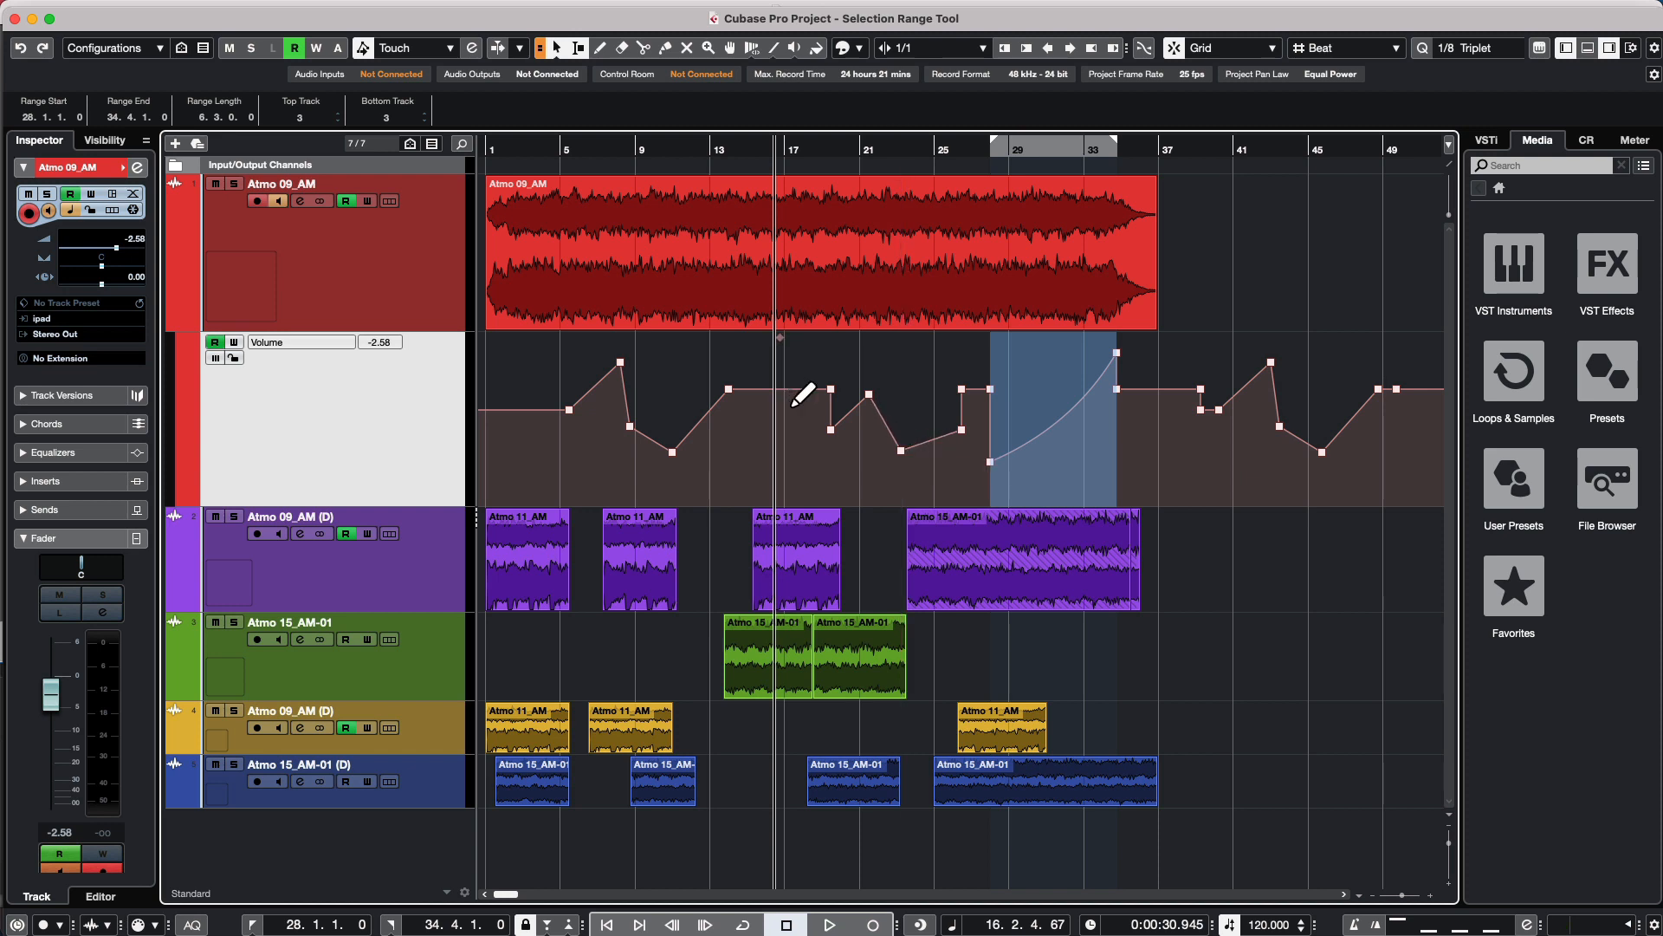
drag(789, 391, 770, 436)
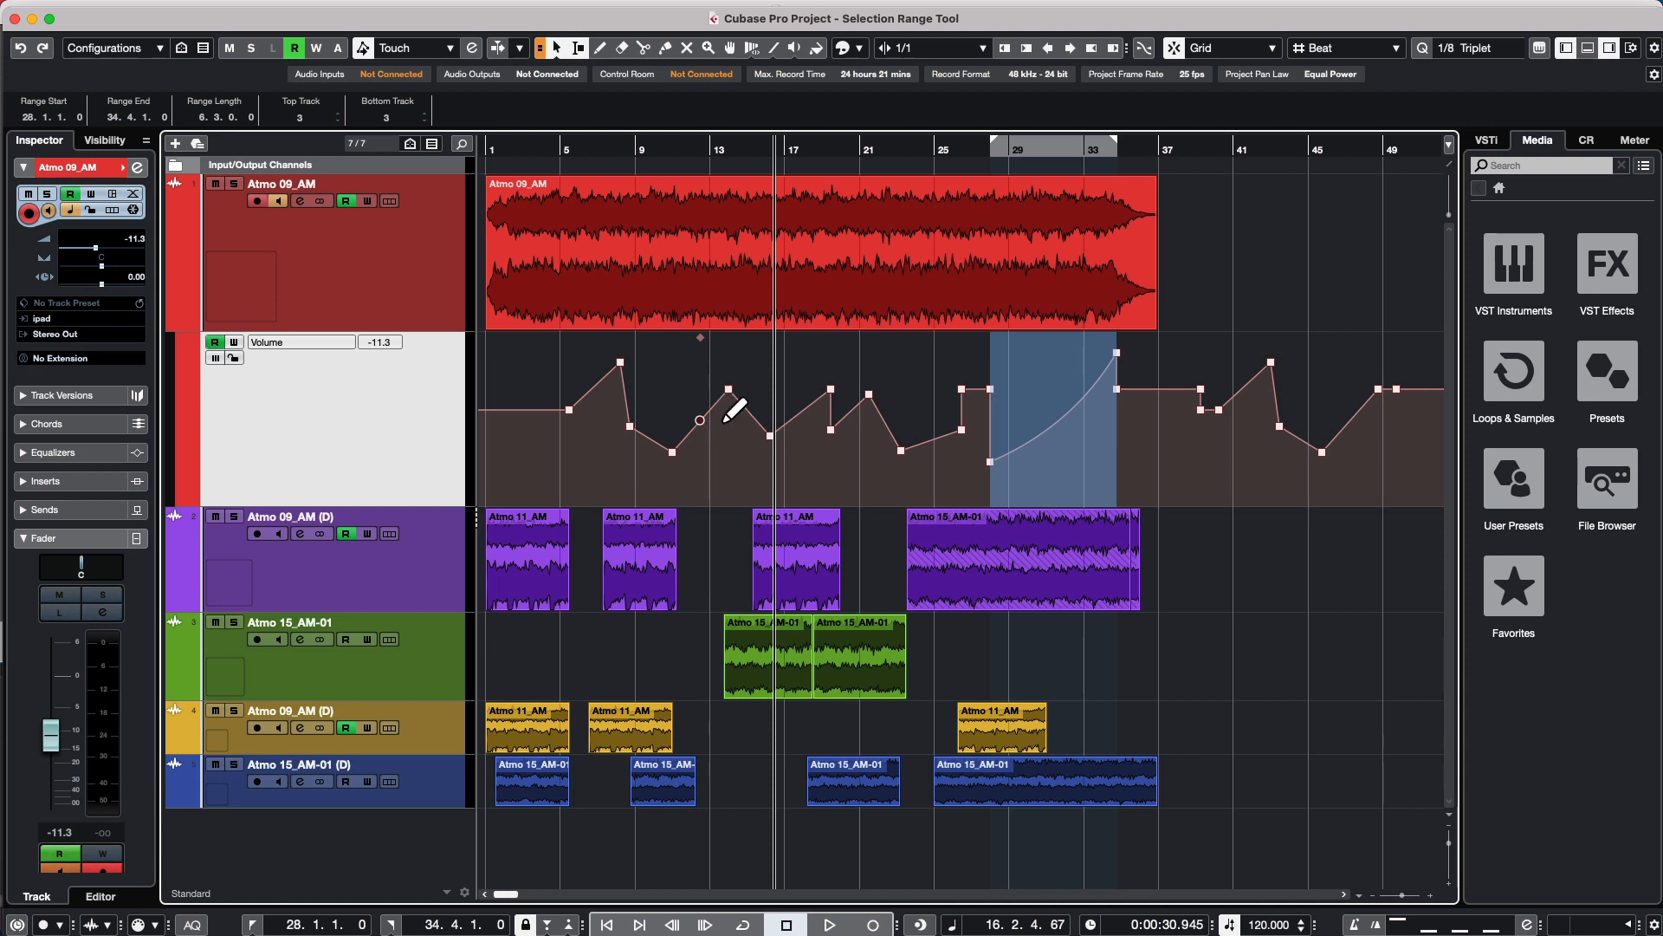
Select the volume automation points between bars 14 and 28, scale them up slightly, and compress them around the absolute center.
drag(709, 475, 1030, 370)
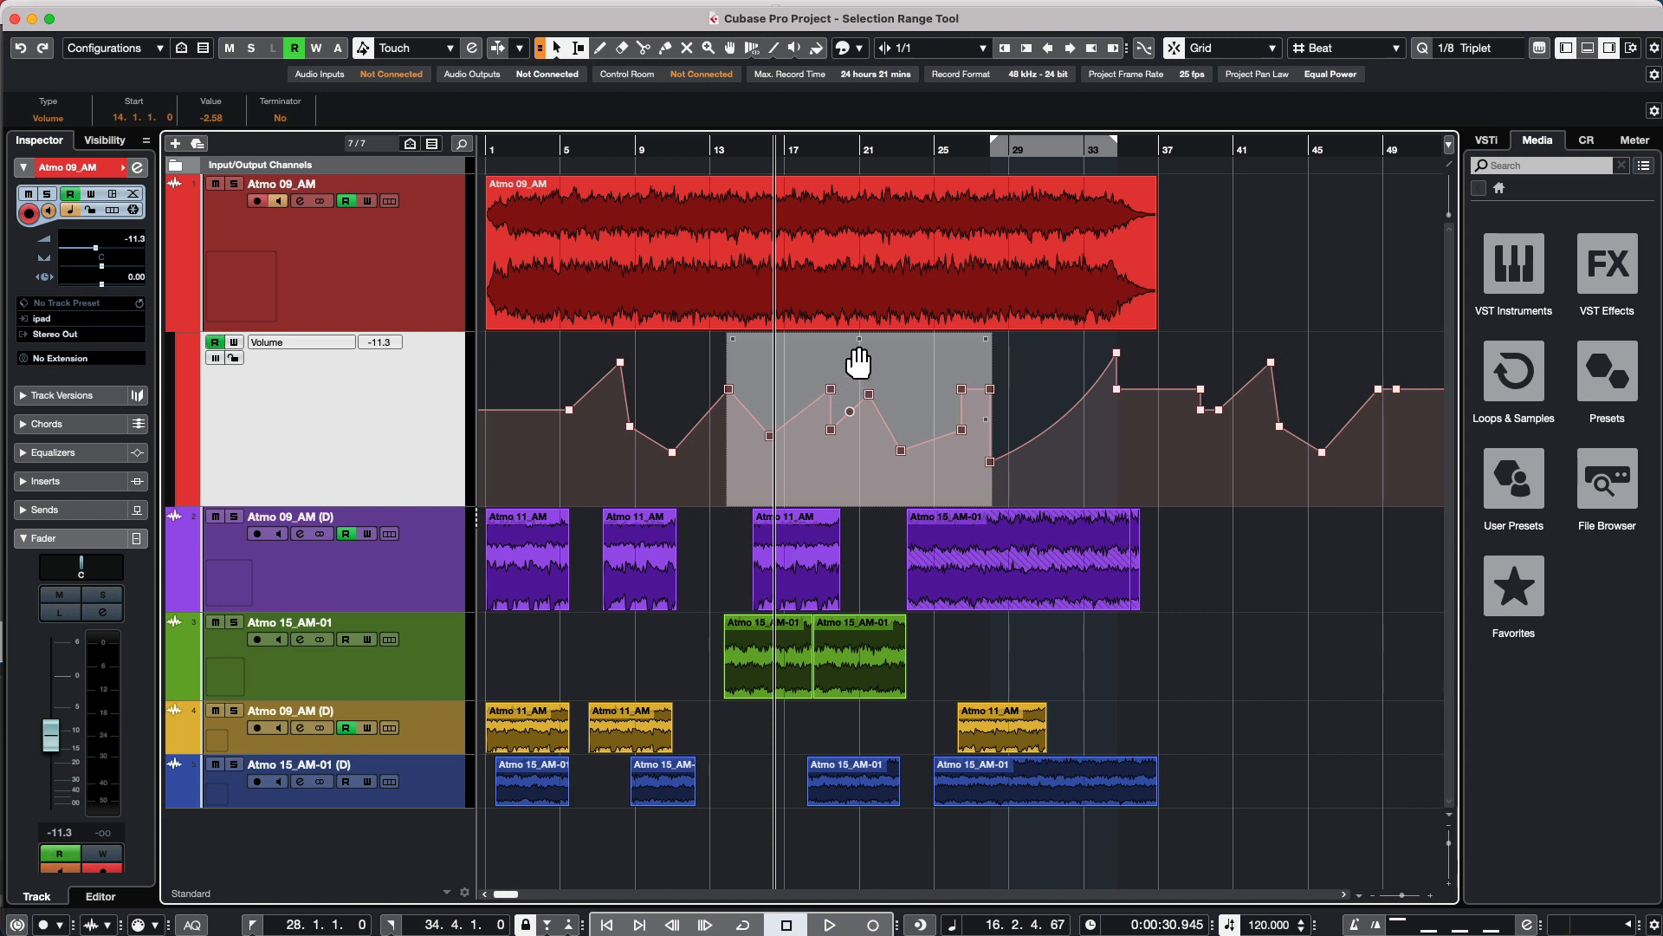
mouse_move(867, 344)
mouse_down()
mouse_move(879, 321)
mouse_move(866, 397)
mouse_move(878, 341)
mouse_move(877, 364)
mouse_up()
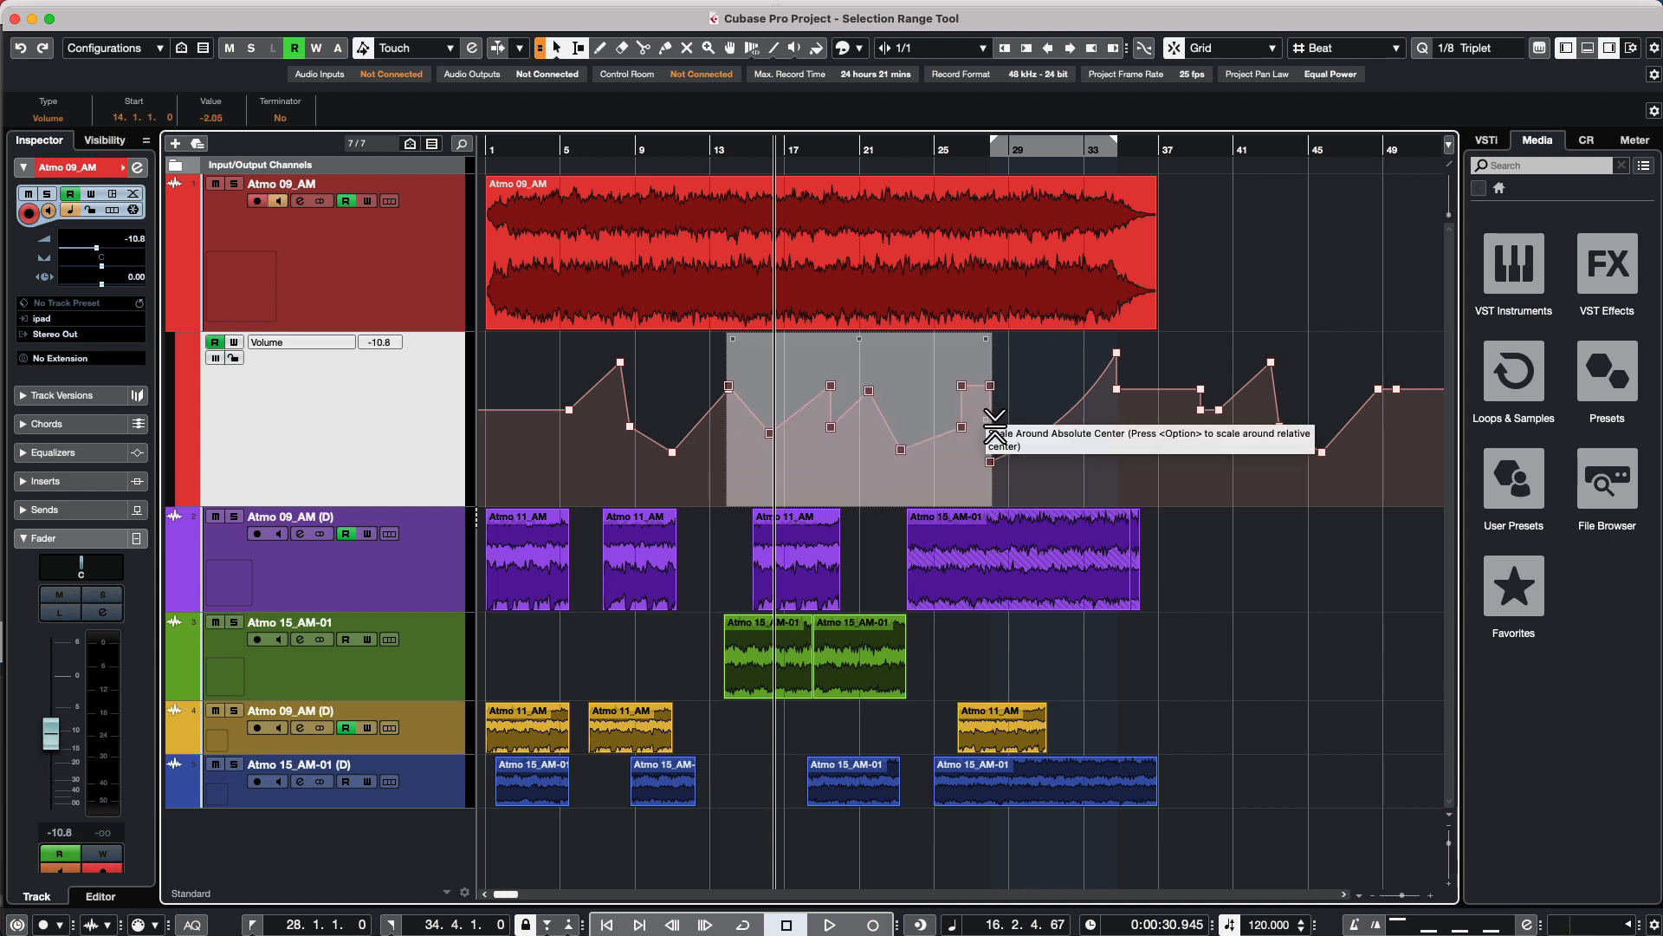
drag(994, 426, 1004, 517)
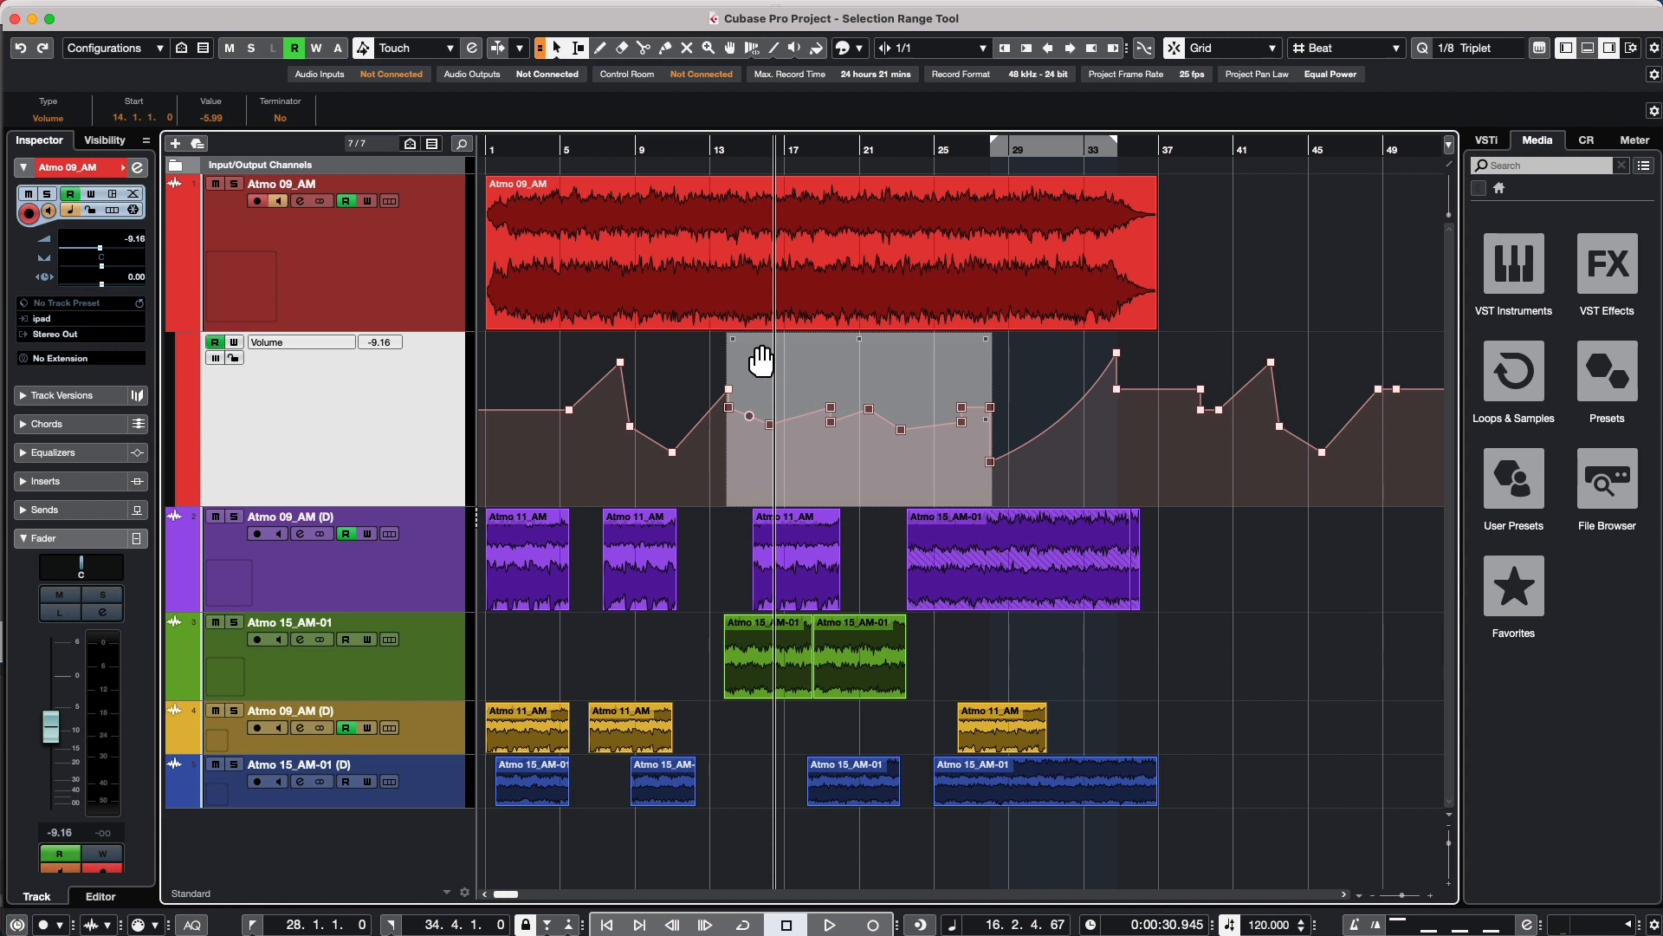
Tilt the selected automation down at its start and up at its end, and scale the whole curve down vertically.
drag(730, 351, 738, 450)
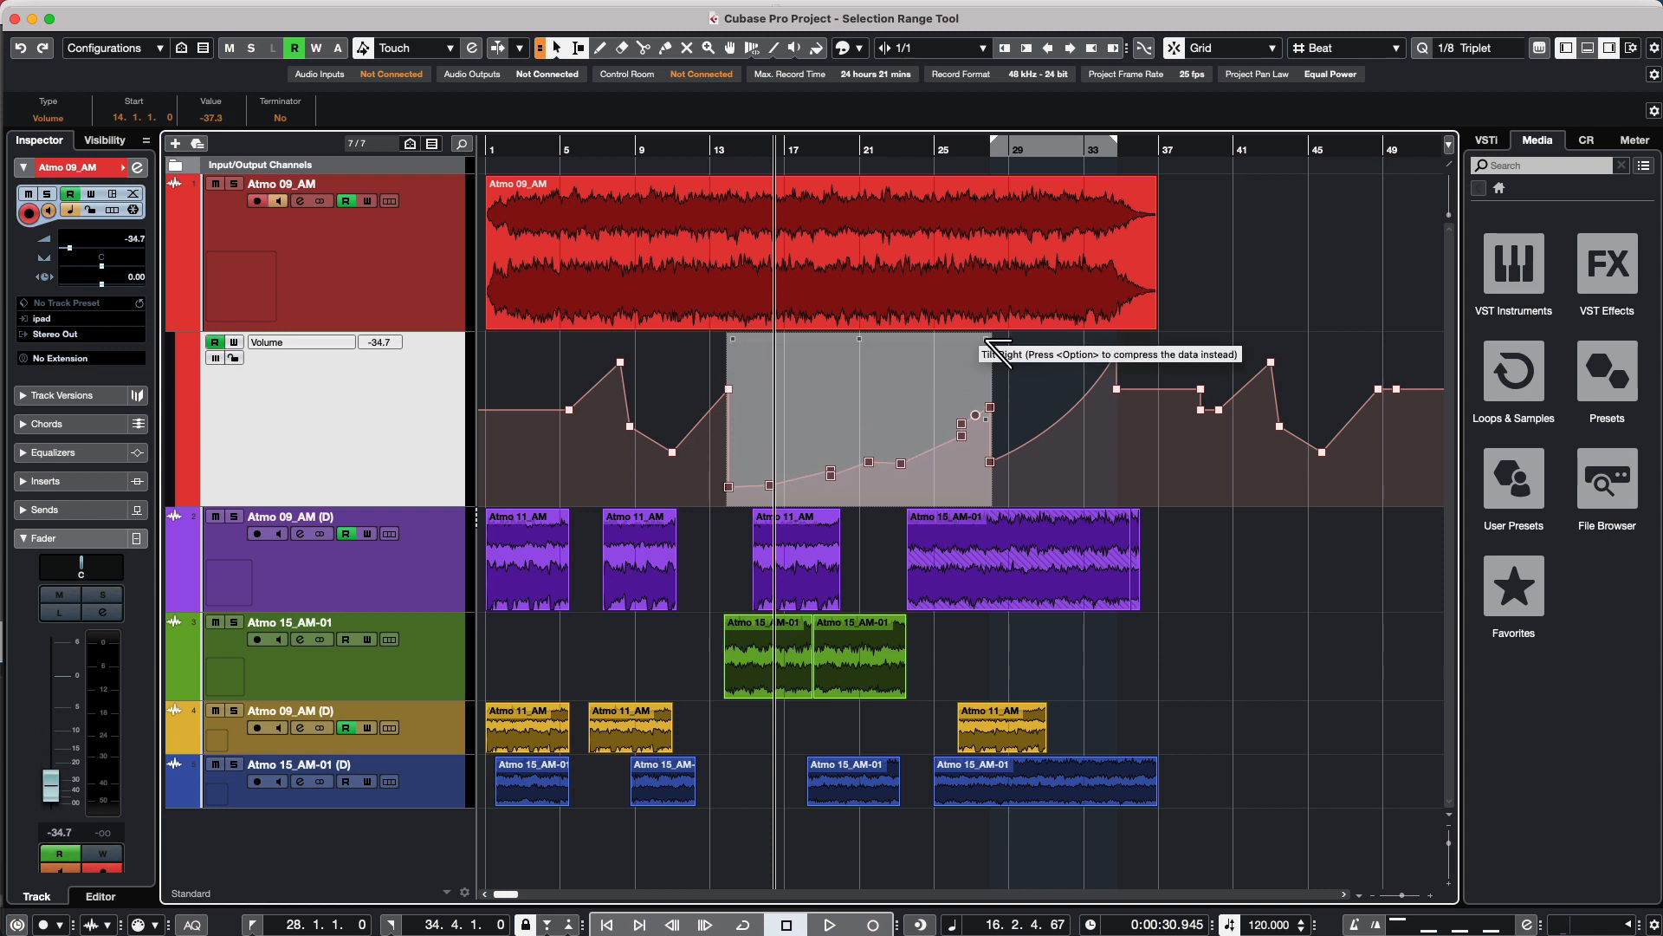
drag(987, 348, 993, 282)
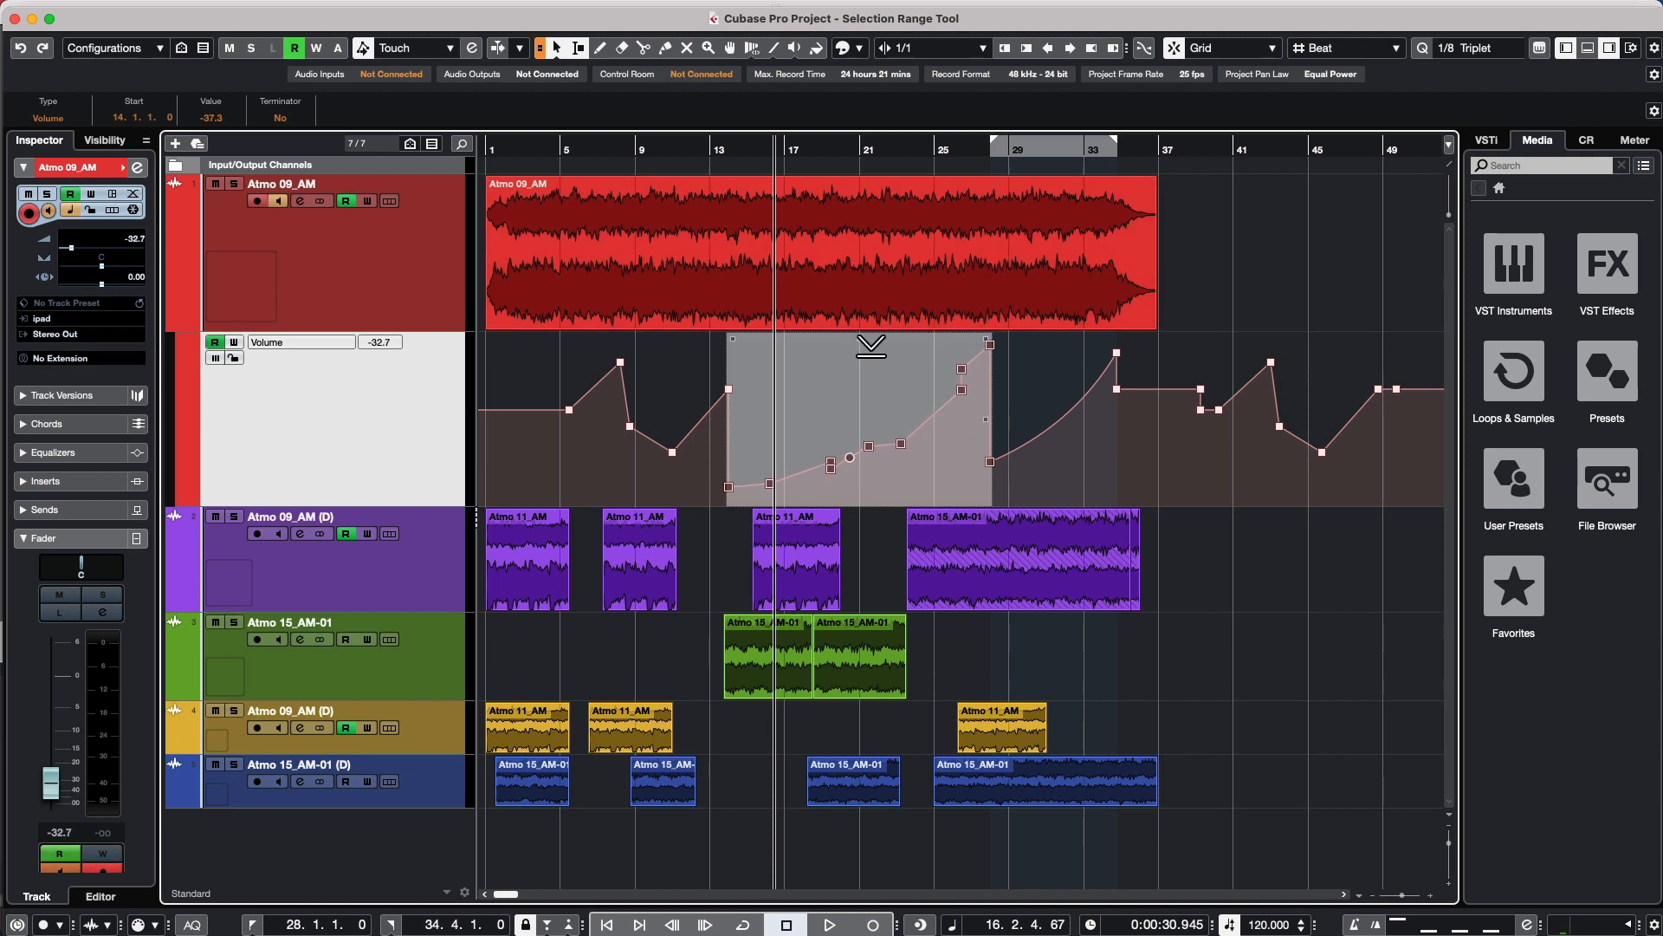
drag(864, 343, 856, 385)
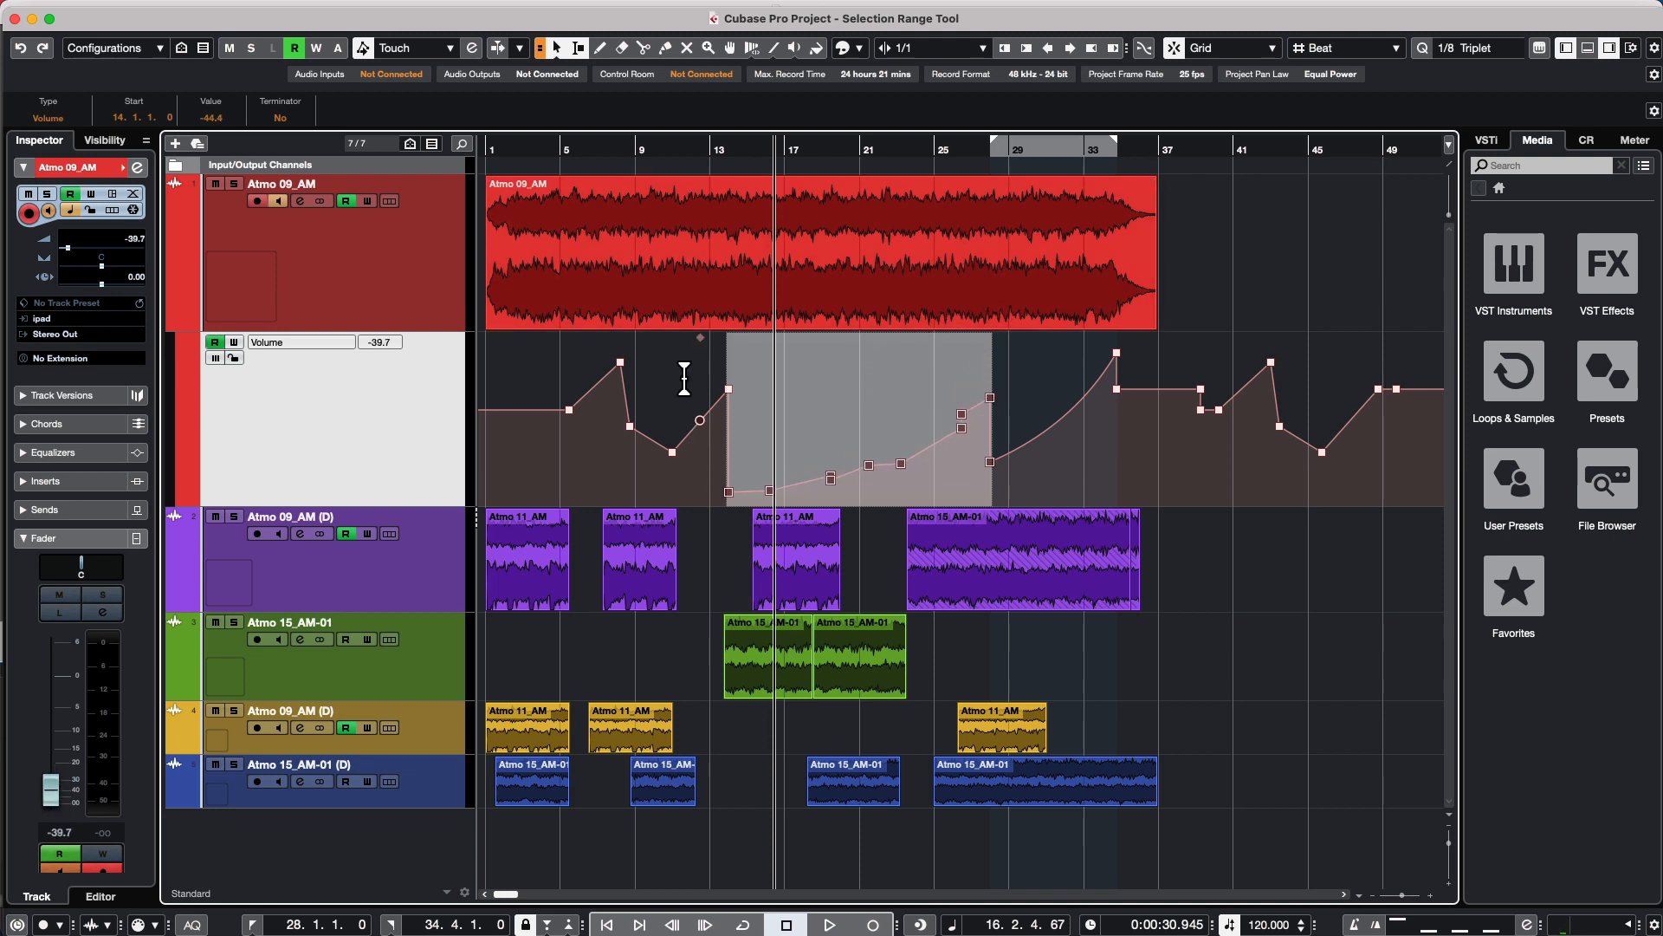